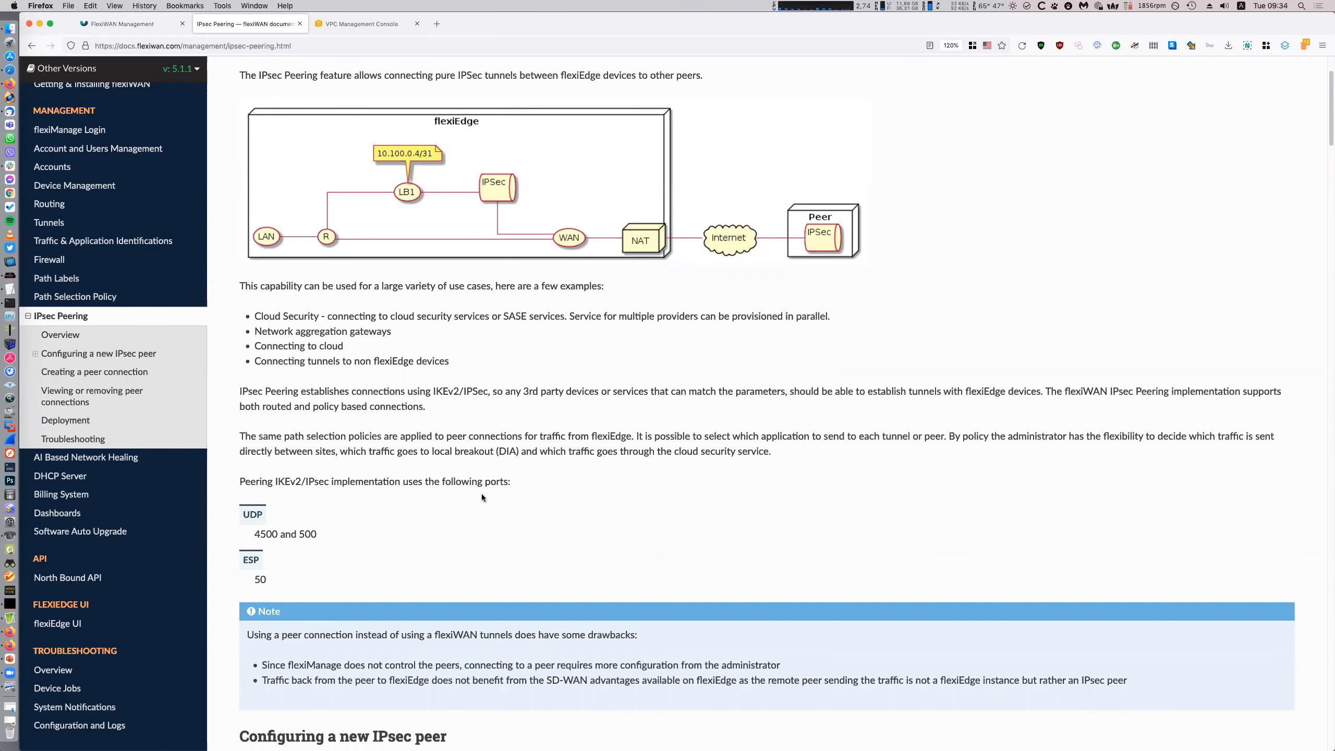
Scroll through the IPsec Peering guide to the Deployment and Troubleshooting sections
{"action": "scroll", "coordinate": [651, 579], "scroll_direction": "up", "scroll_amount": 3}
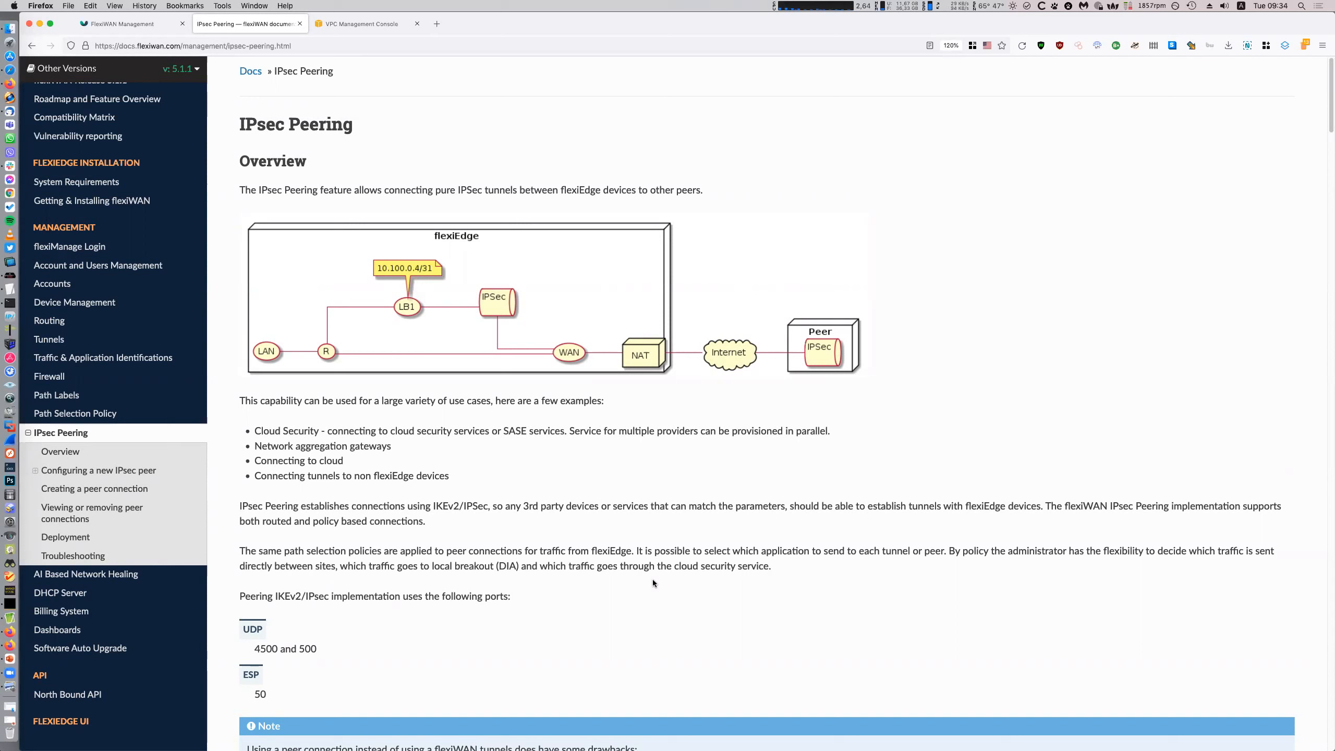
{"action": "scroll", "coordinate": [753, 568], "scroll_direction": "down", "scroll_amount": 3}
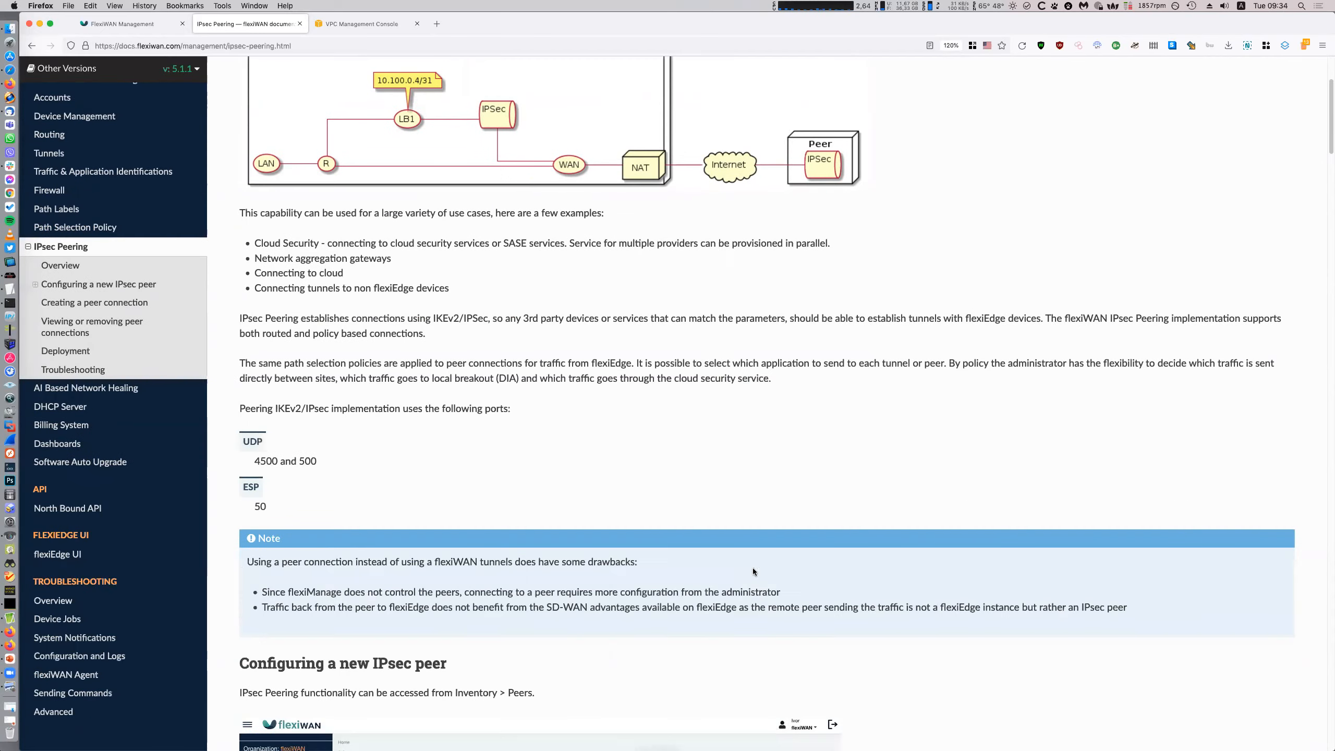
{"action": "scroll", "coordinate": [750, 573], "scroll_direction": "down", "scroll_amount": 20}
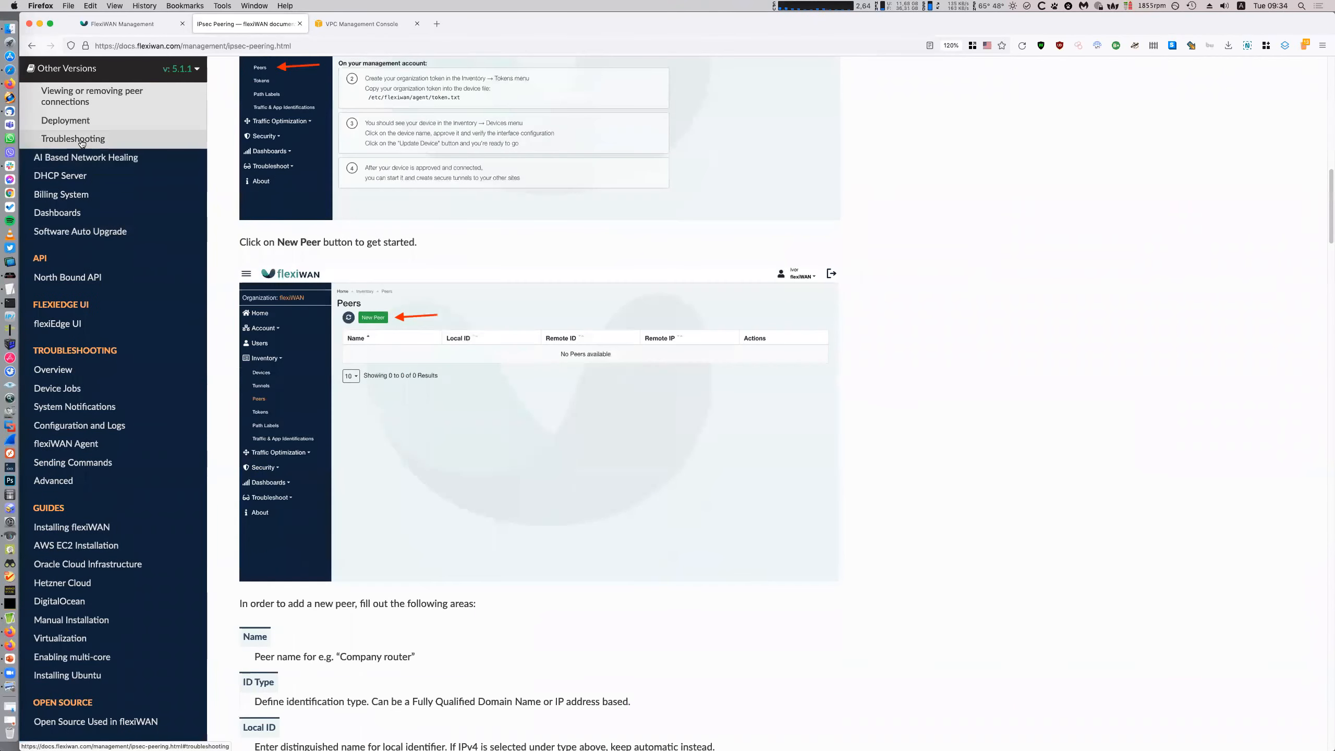
{"action": "scroll", "coordinate": [797, 573], "scroll_direction": "up", "scroll_amount": 6}
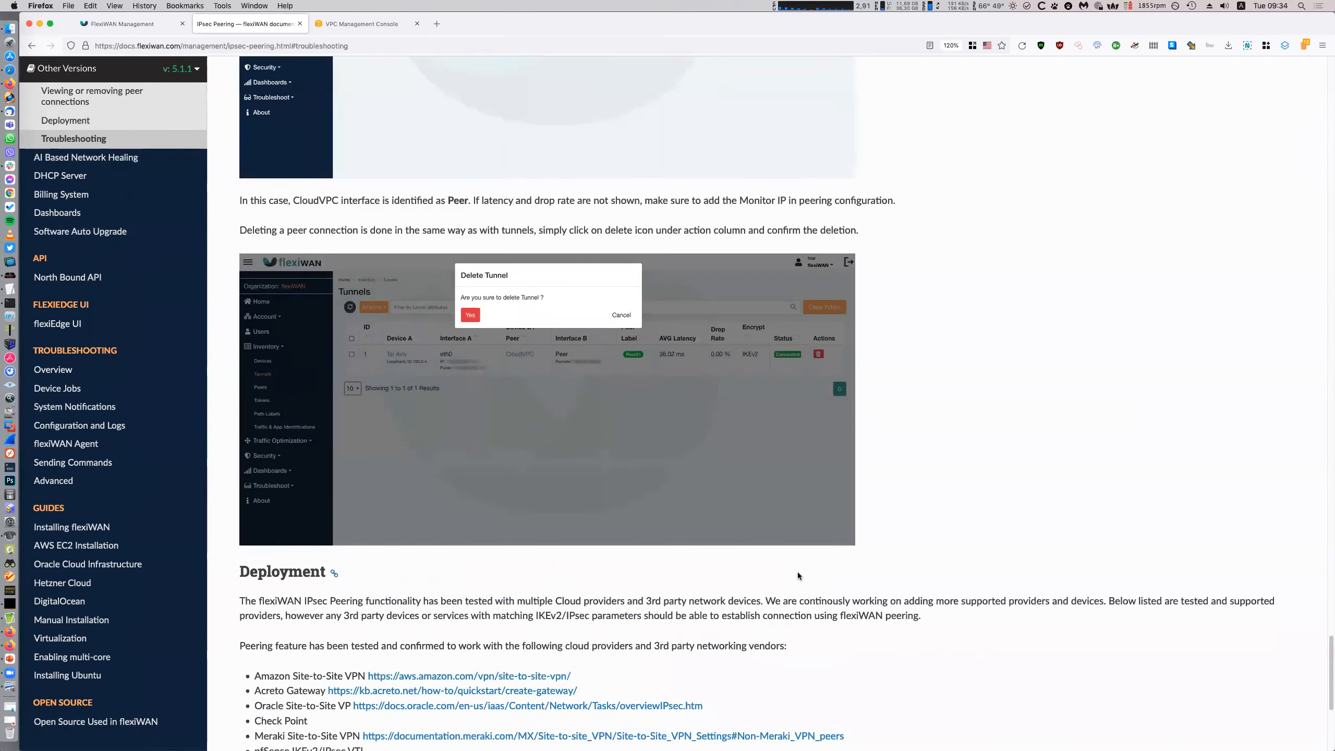
{"action": "scroll", "coordinate": [813, 565], "scroll_direction": "down", "scroll_amount": 3}
Highlight the supported vendor list, then move to the management console's Devices page
{"action": "left_click_drag", "start_coordinate": [254, 477], "coordinate": [455, 480]}
{"action": "left_click", "coordinate": [774, 486]}
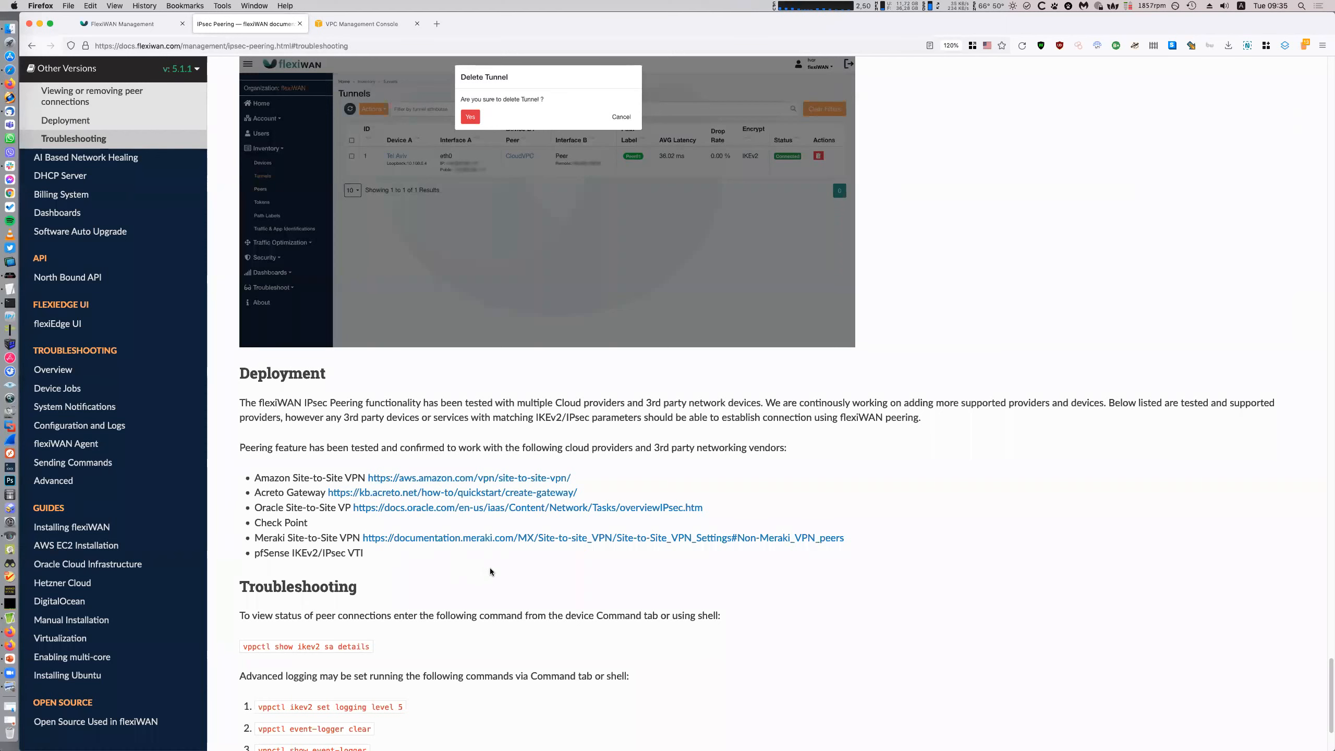
{"action": "left_click", "coordinate": [188, 30]}
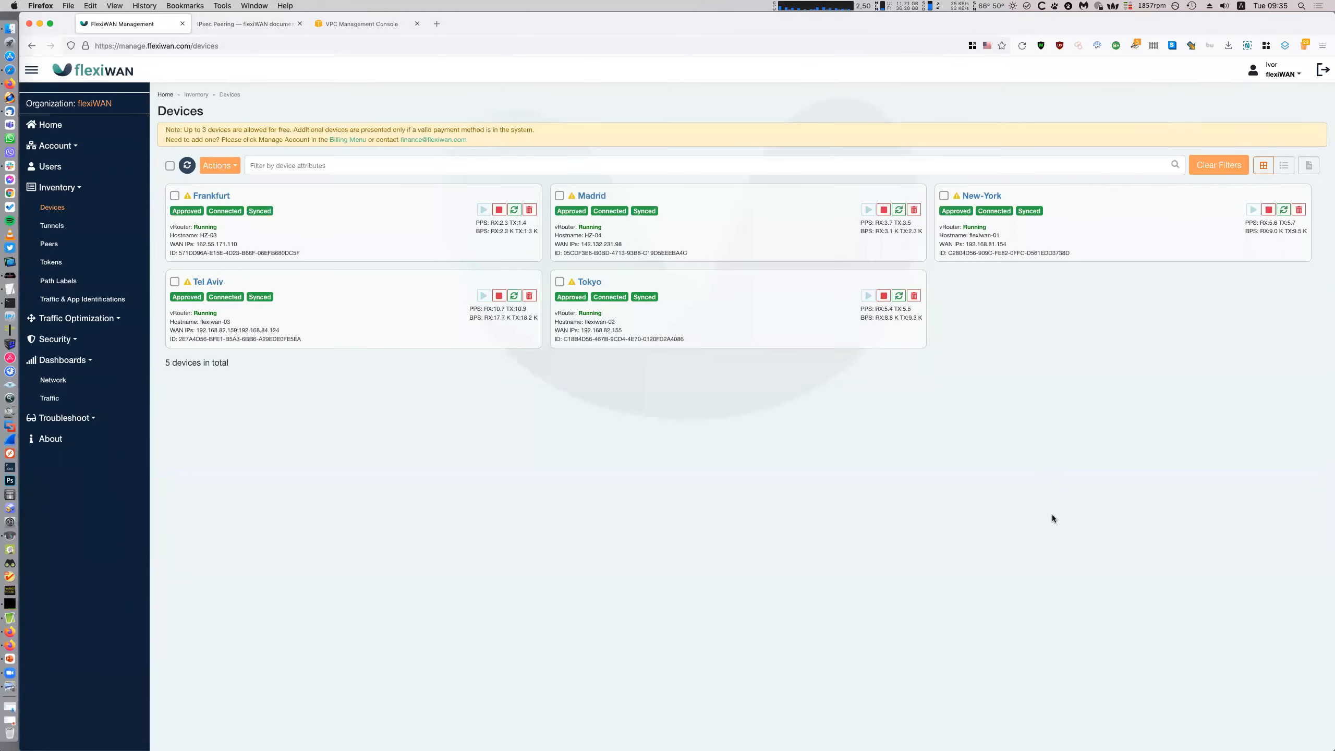
Enlarge the console view and open Dashboards > Network to see the five sites and 3rd party peer
{"action": "key", "text": "super+plus"}
{"action": "key", "text": "super+plus"}
{"action": "key", "text": "super+plus"}
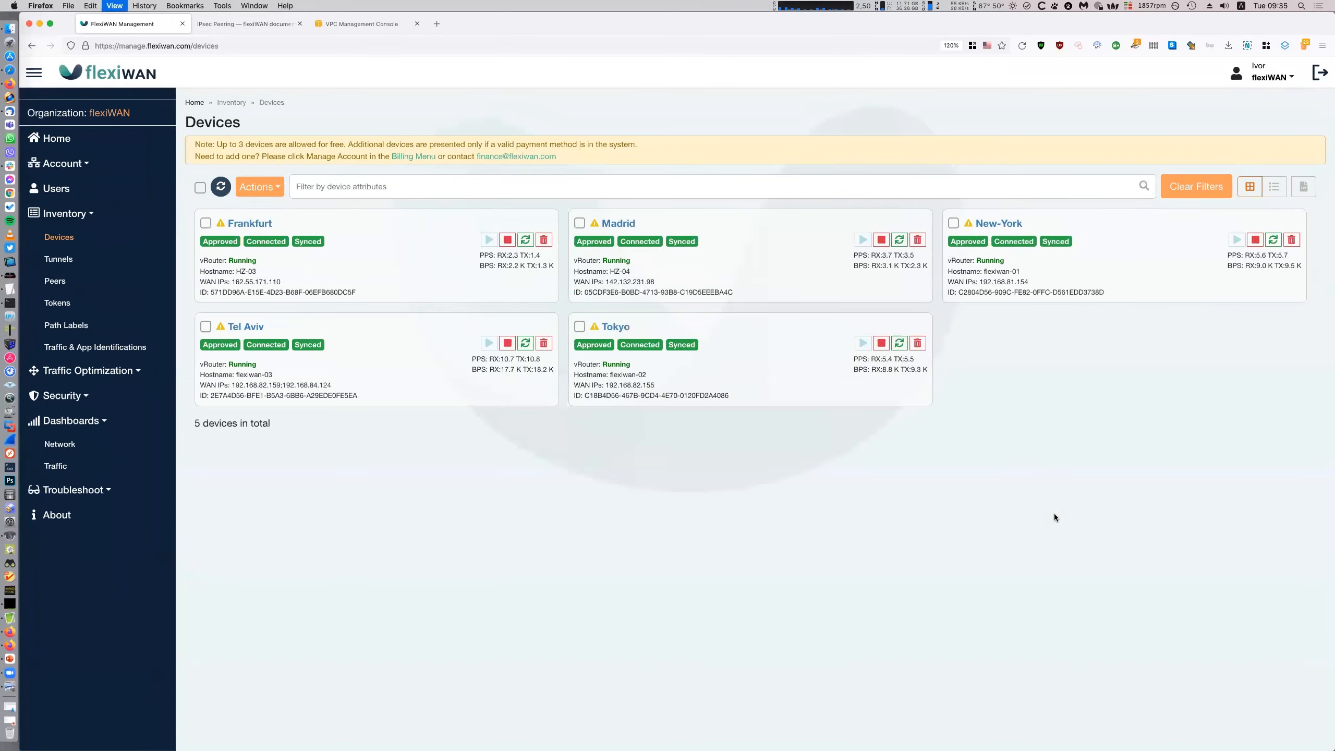
{"action": "left_click", "coordinate": [77, 461]}
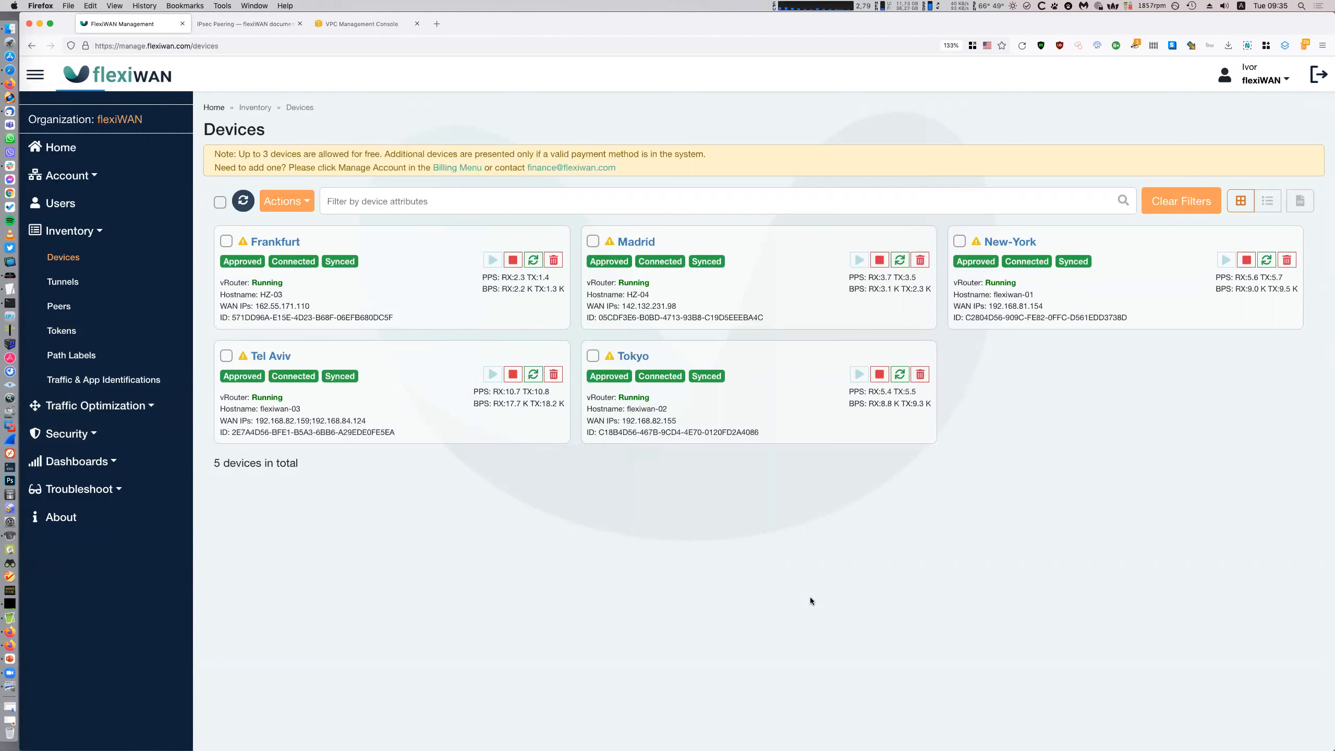
{"action": "left_click", "coordinate": [133, 406]}
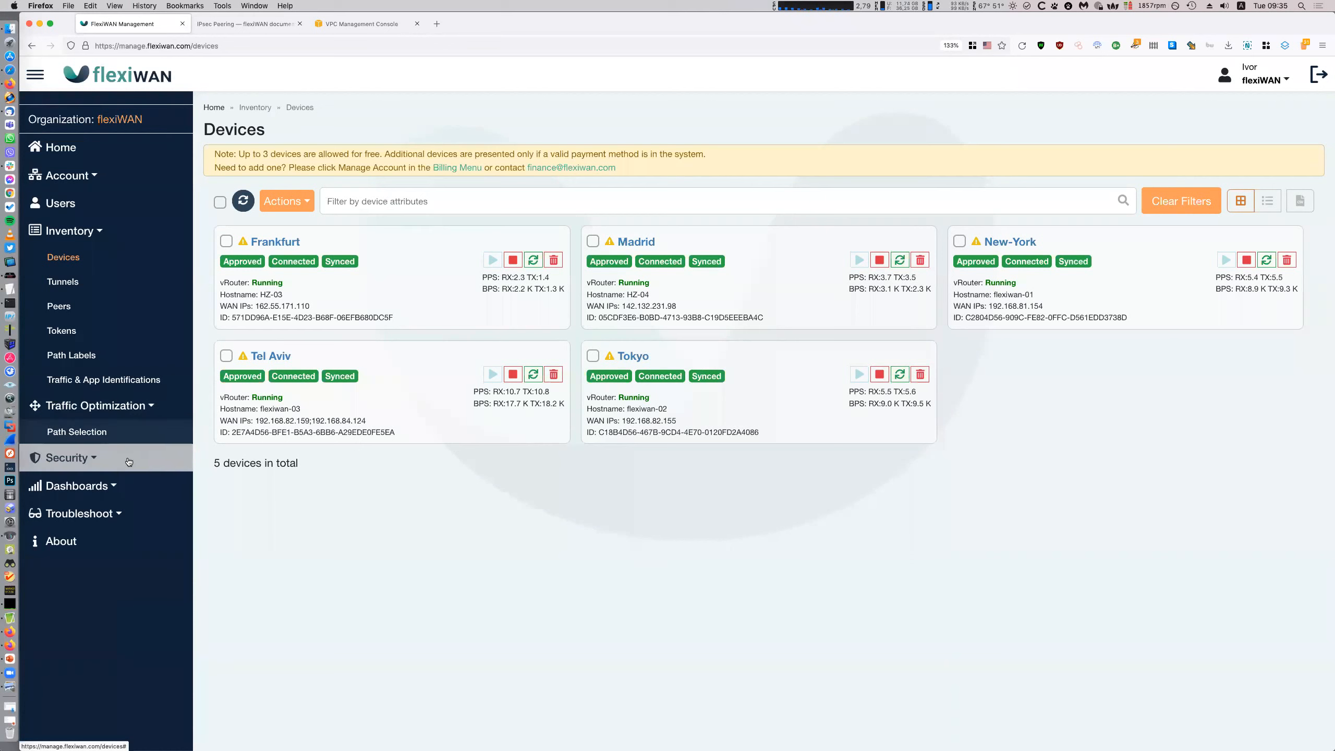
{"action": "left_click", "coordinate": [134, 456]}
{"action": "left_click", "coordinate": [135, 513]}
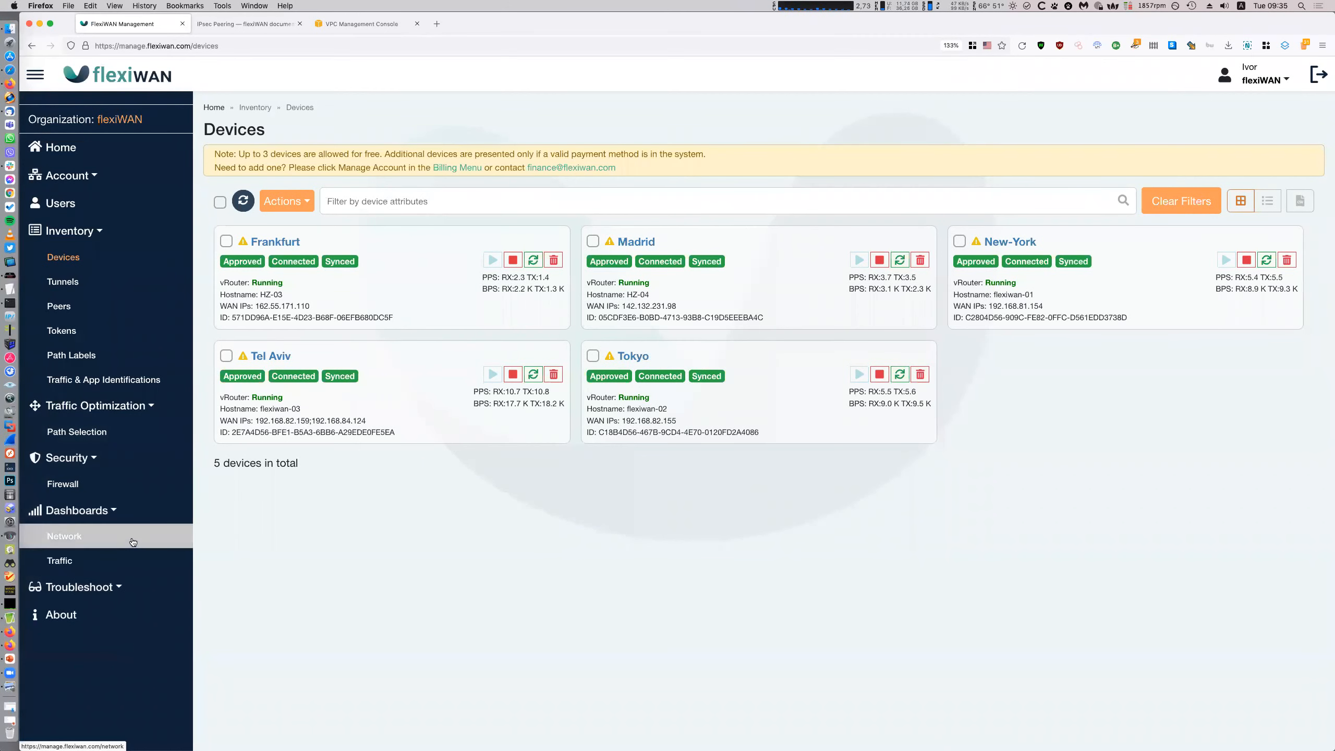
{"action": "left_click", "coordinate": [134, 541]}
Move the 3rd party cloud upper-left, New-York right and Frankfurt bottom-centre, then return to Devices
{"action": "left_click_drag", "start_coordinate": [940, 351], "coordinate": [484, 239]}
{"action": "left_click_drag", "start_coordinate": [712, 637], "coordinate": [1020, 400]}
{"action": "left_click_drag", "start_coordinate": [927, 716], "coordinate": [697, 609]}
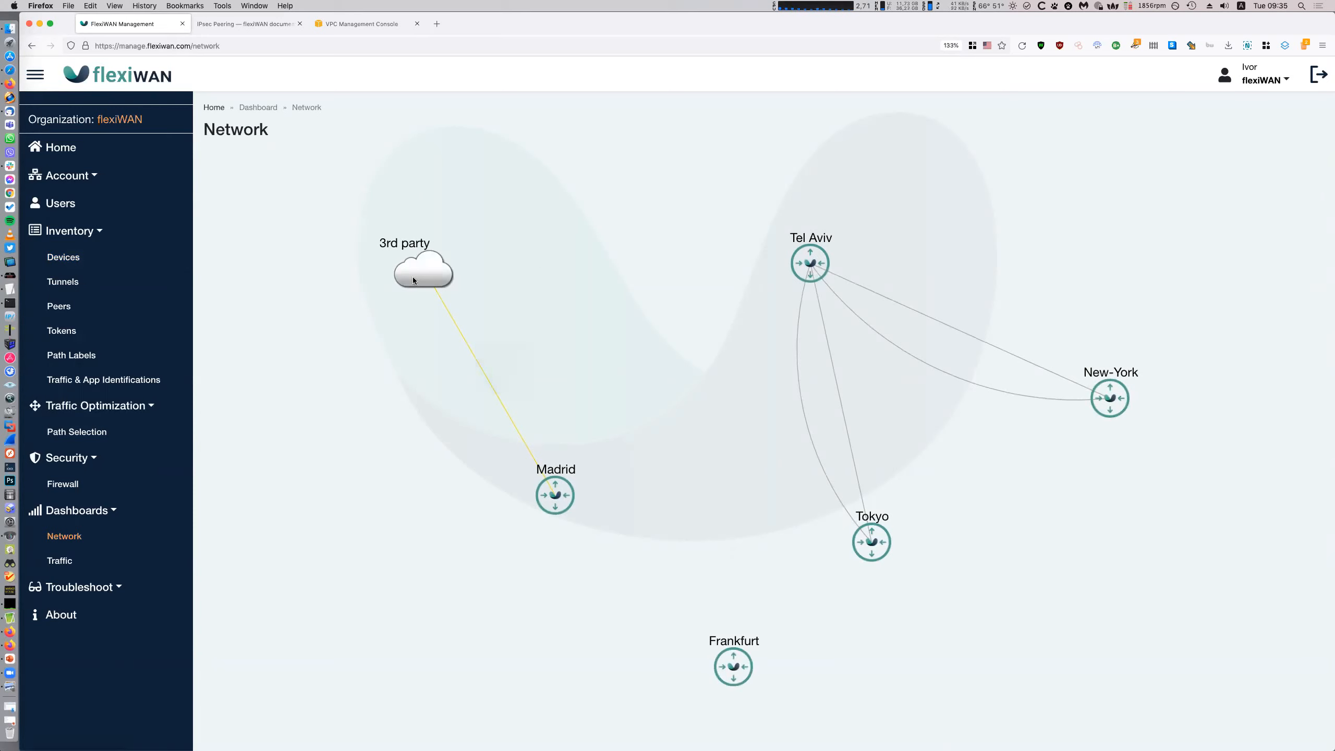
{"action": "mouse_move", "coordinate": [411, 276]}
{"action": "left_click", "coordinate": [63, 257]}
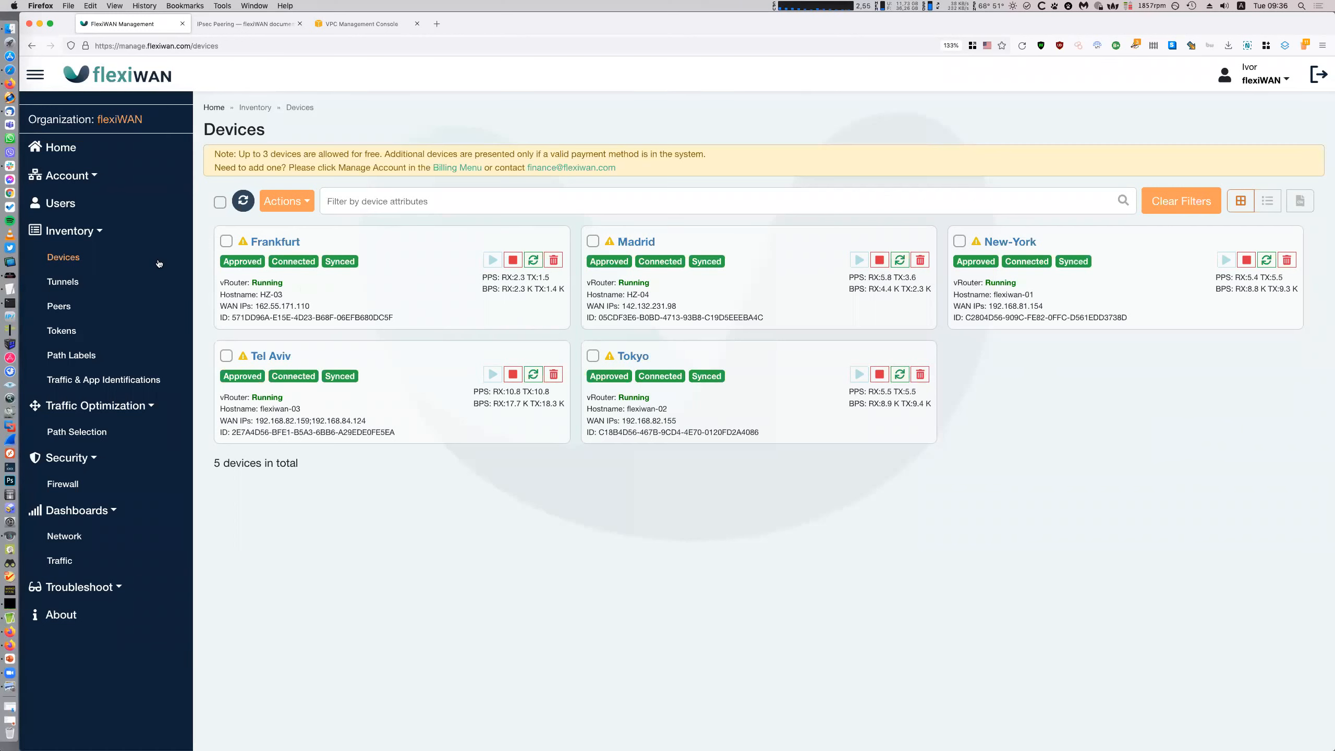
Start a new peer from the Peers list and expand Traffic Selector, Cryptography and Peer Monitoring
{"action": "left_click", "coordinate": [58, 305]}
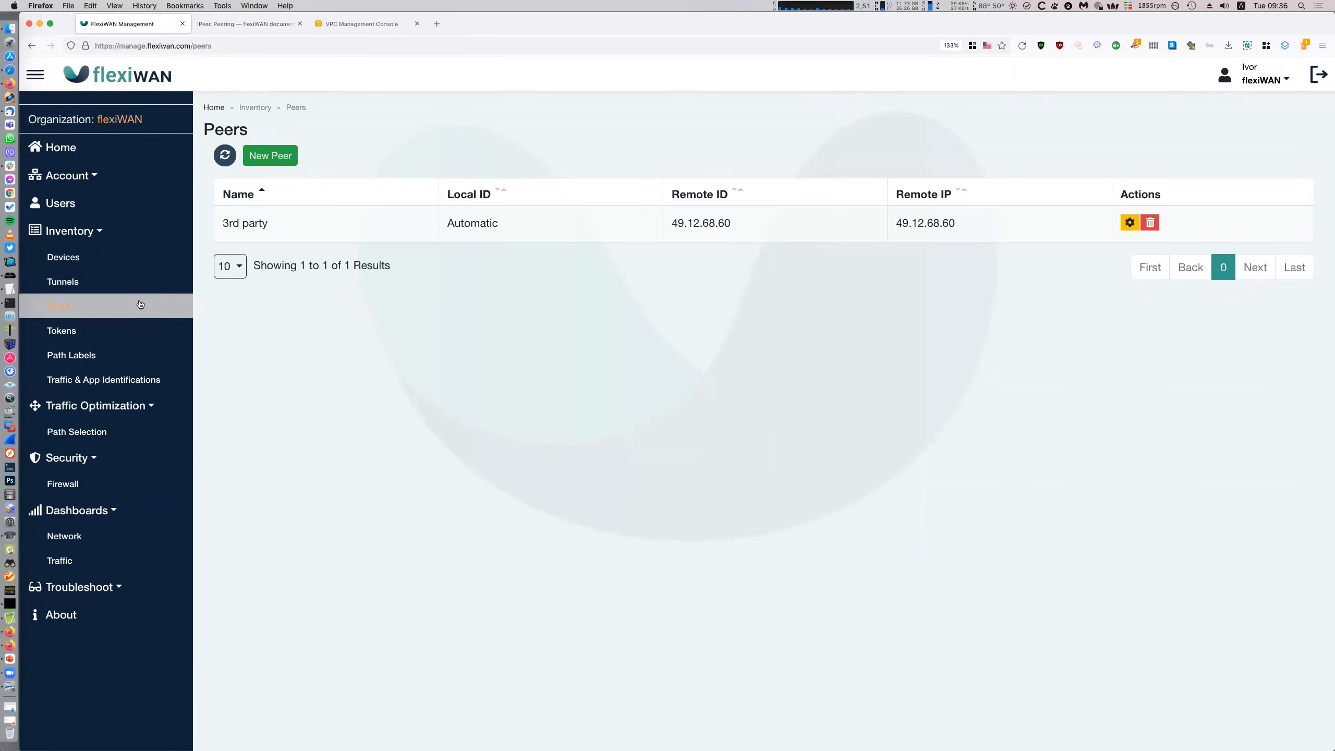
{"action": "left_click", "coordinate": [271, 155]}
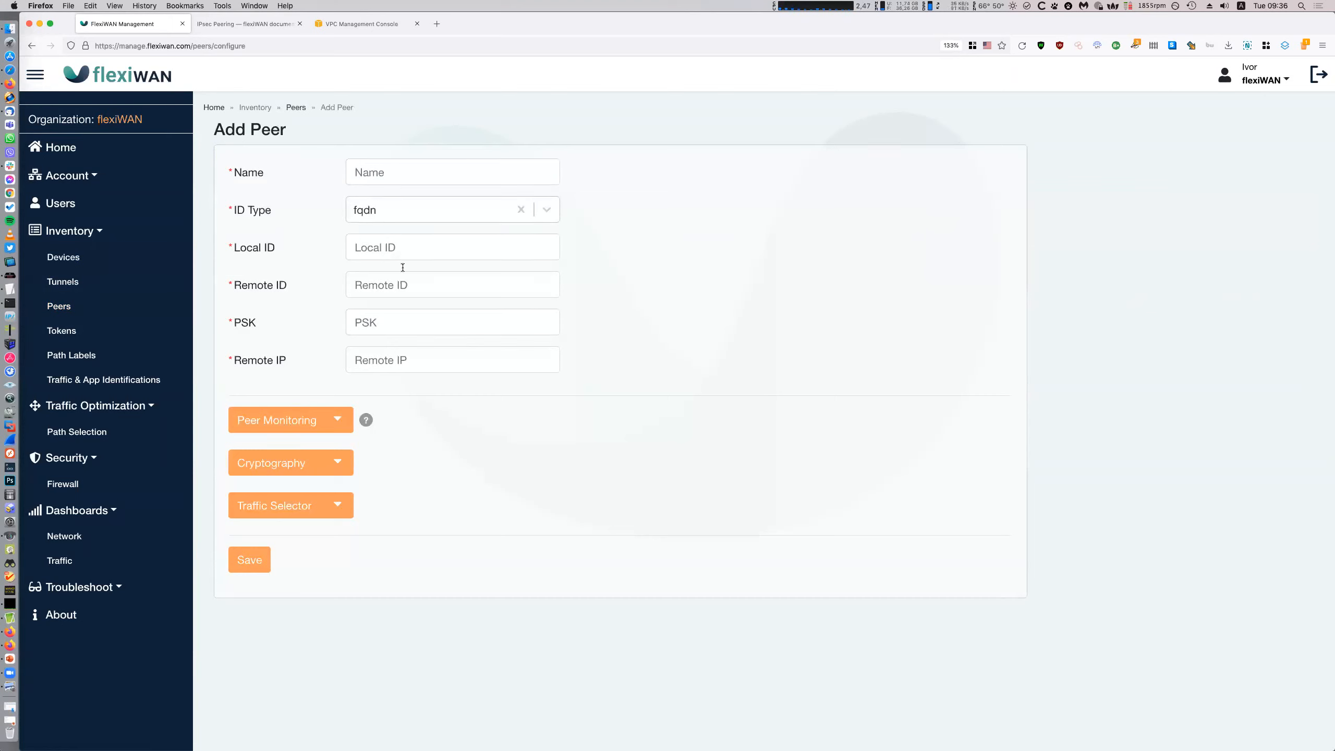
{"action": "left_click", "coordinate": [331, 504]}
{"action": "left_click", "coordinate": [331, 462]}
{"action": "left_click", "coordinate": [330, 420]}
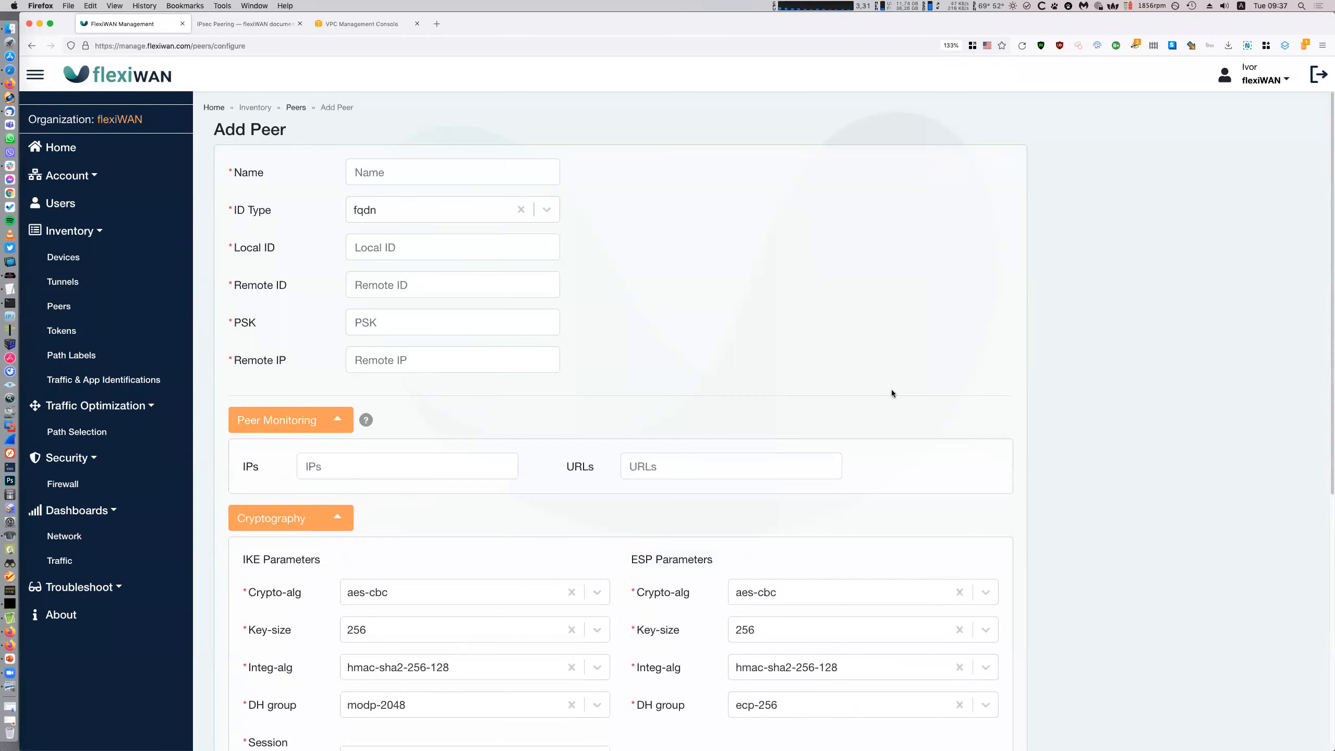
Review the ESP encryption algorithm choices, keeping aes-cbc
{"action": "scroll", "coordinate": [891, 389], "scroll_direction": "down", "scroll_amount": 5}
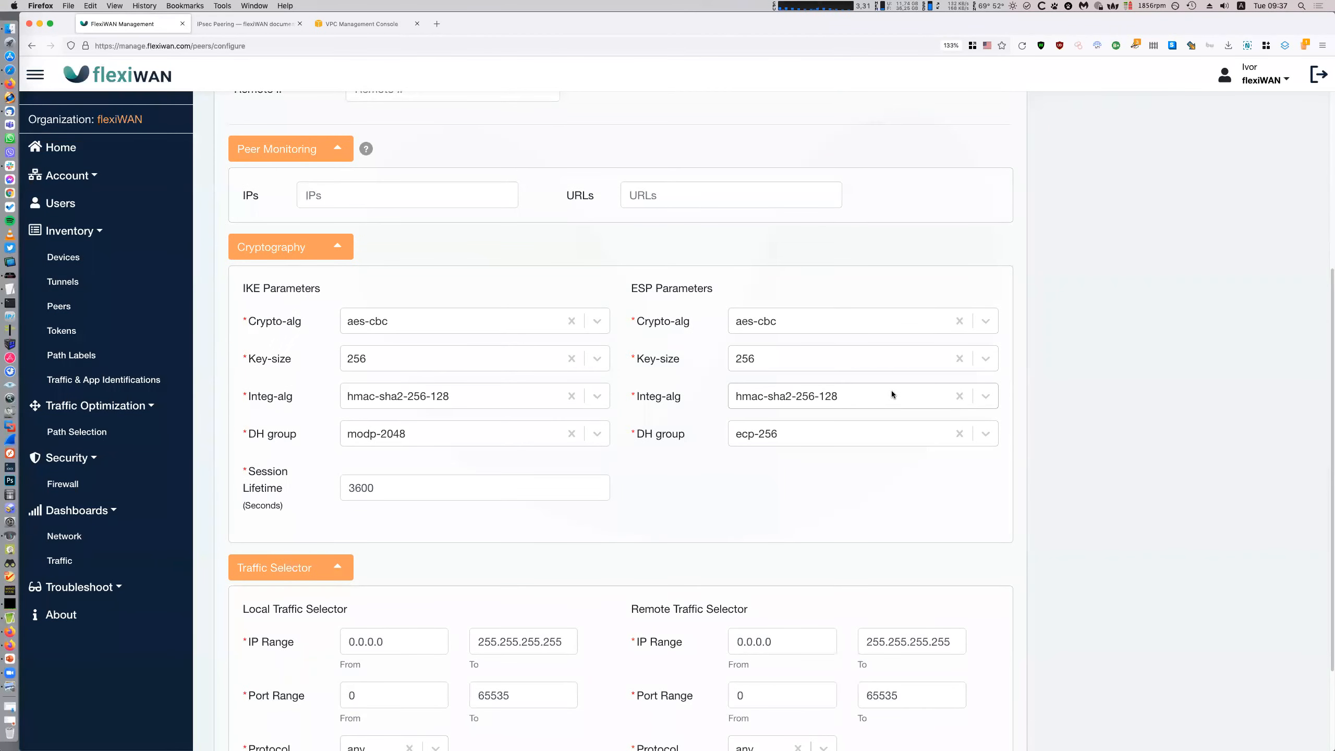
{"action": "scroll", "coordinate": [890, 390], "scroll_direction": "down", "scroll_amount": 3}
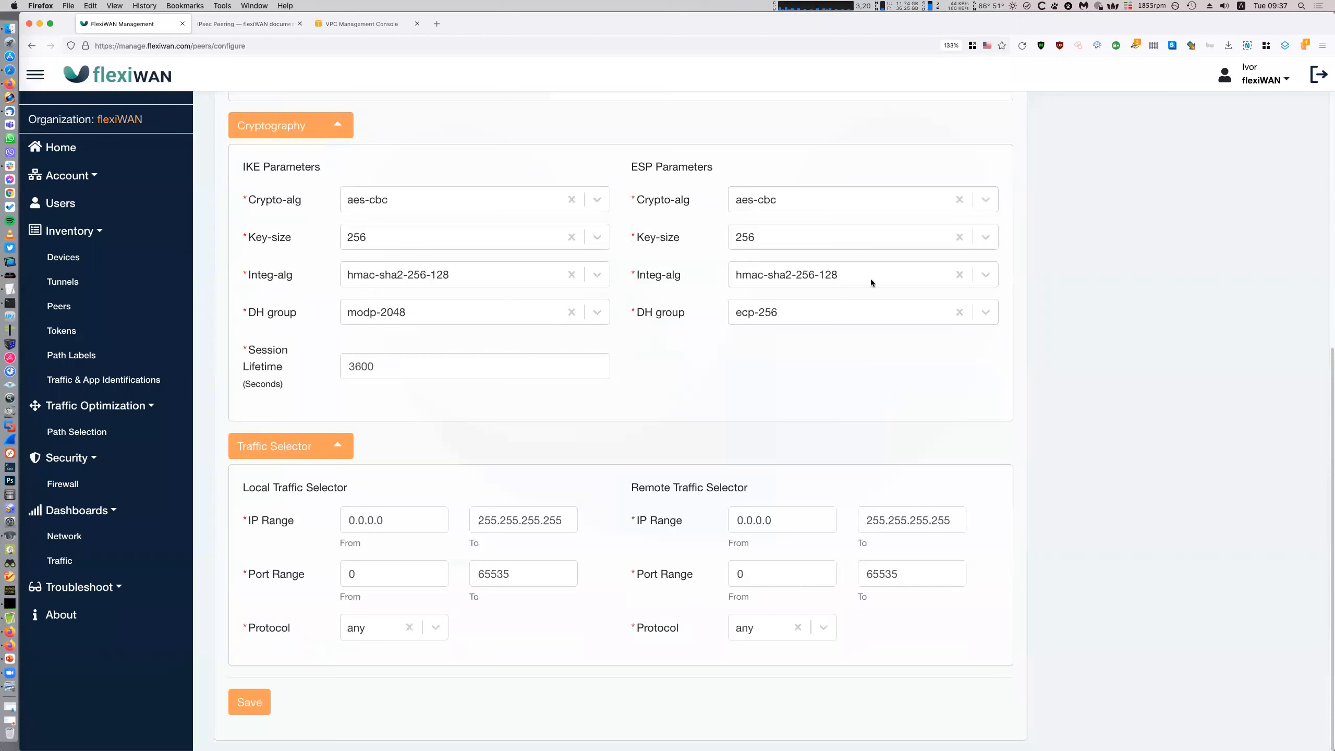
{"action": "left_click", "coordinate": [863, 200]}
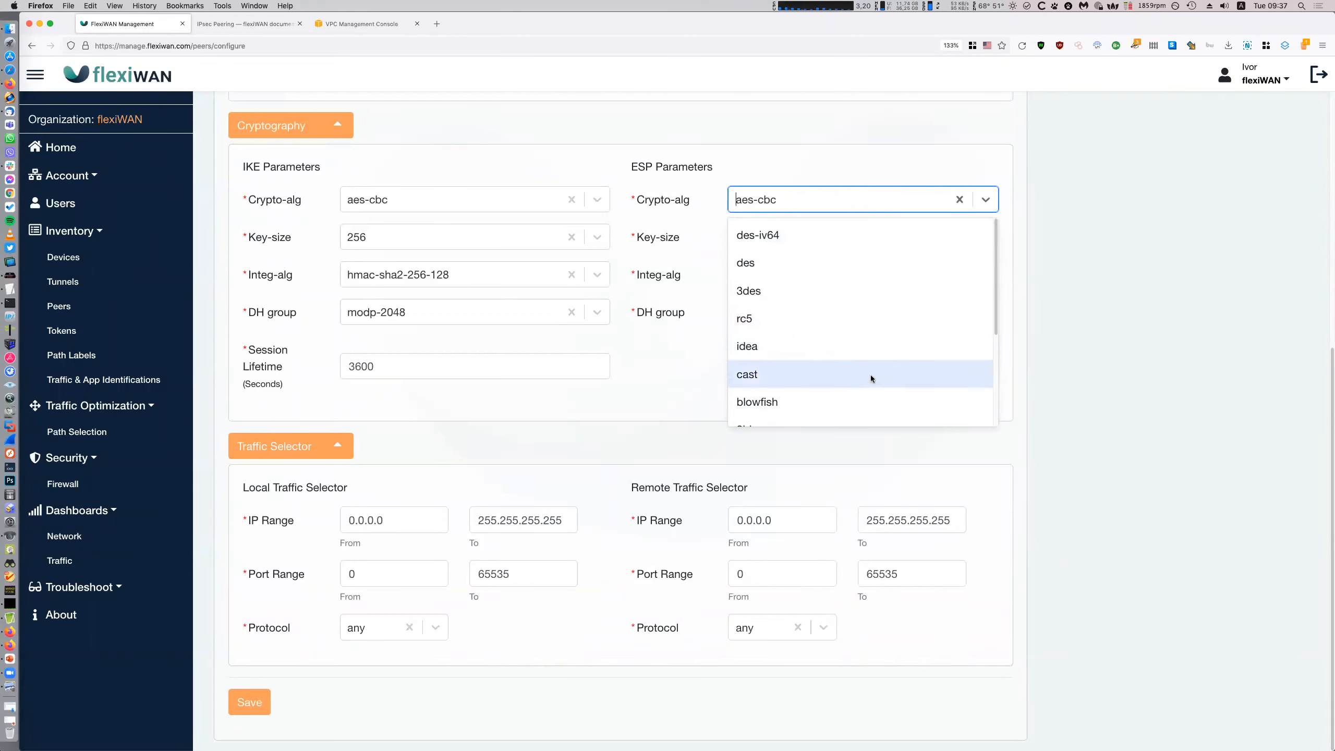
{"action": "left_click", "coordinate": [1183, 450]}
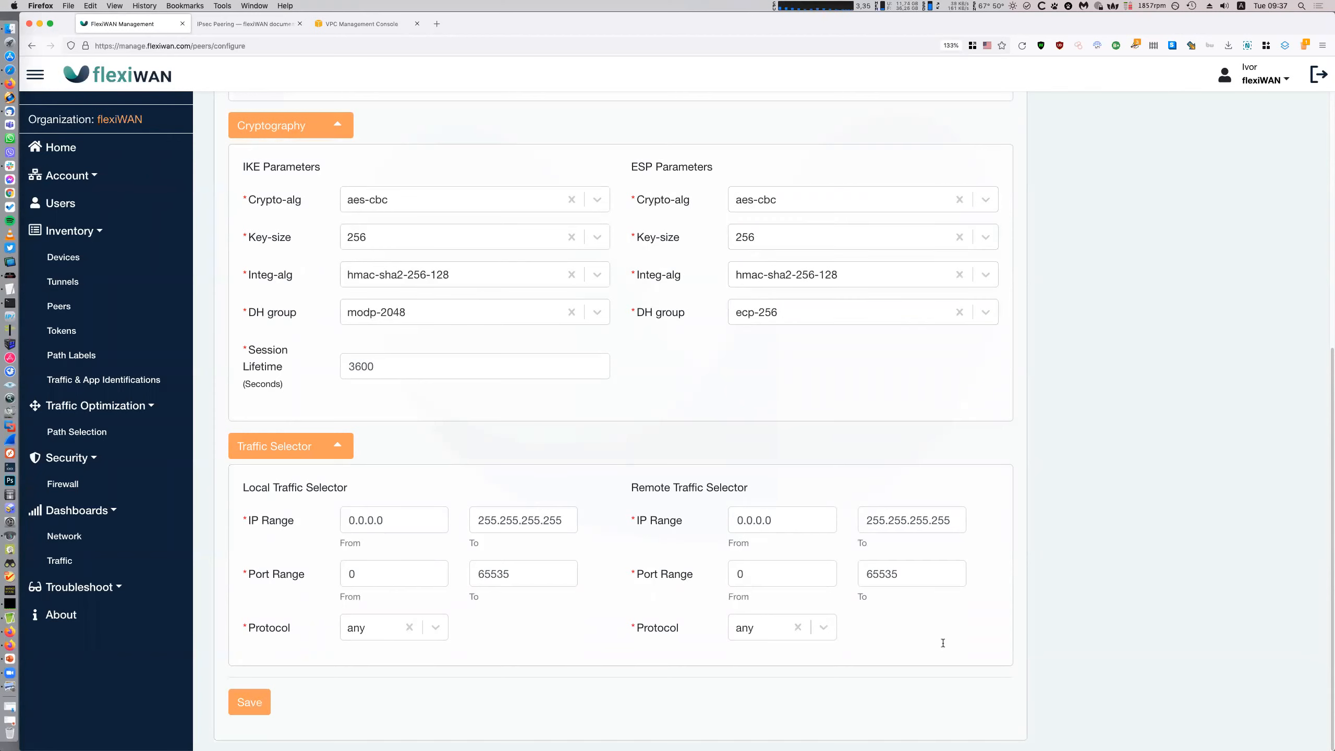
{"action": "scroll", "coordinate": [942, 641], "scroll_direction": "up", "scroll_amount": 5}
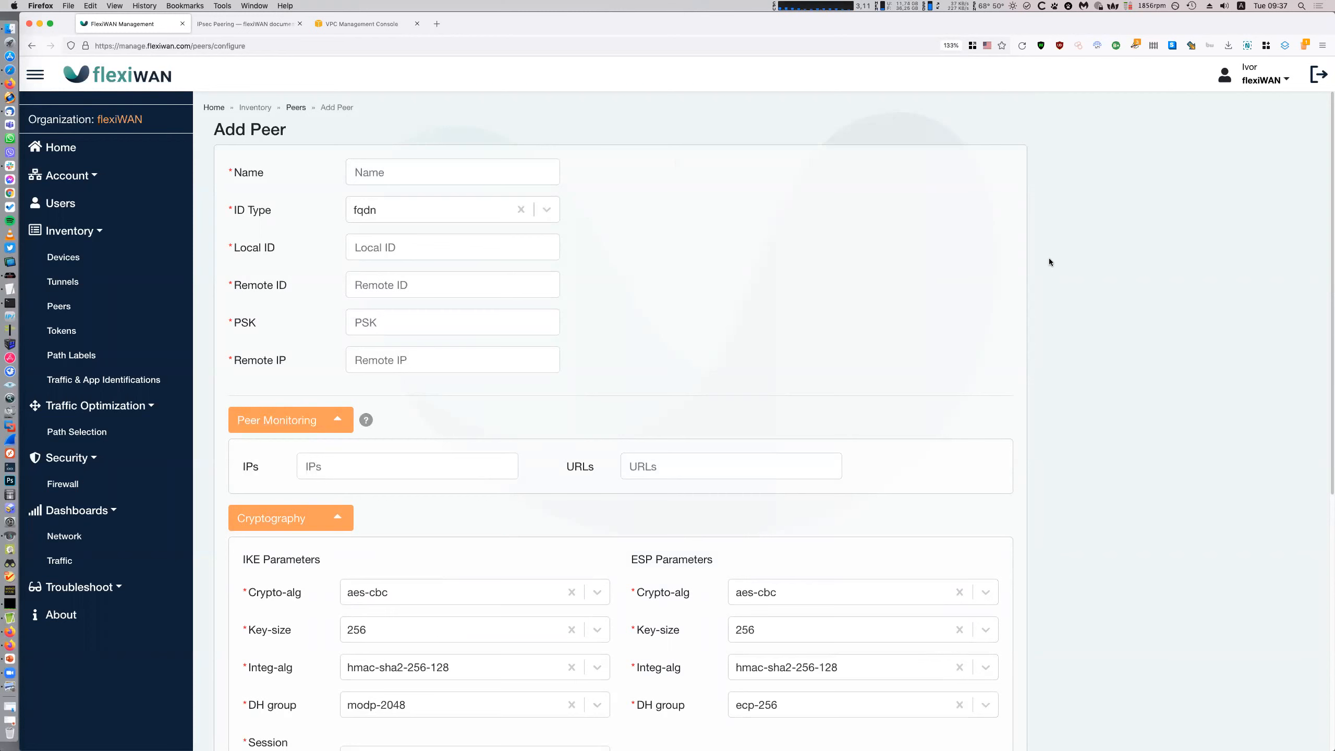
Check Madrid's connected IKEv2 tunnel to the 3rd party peer in Tunnels, then return to Peers
{"action": "left_click", "coordinate": [62, 281]}
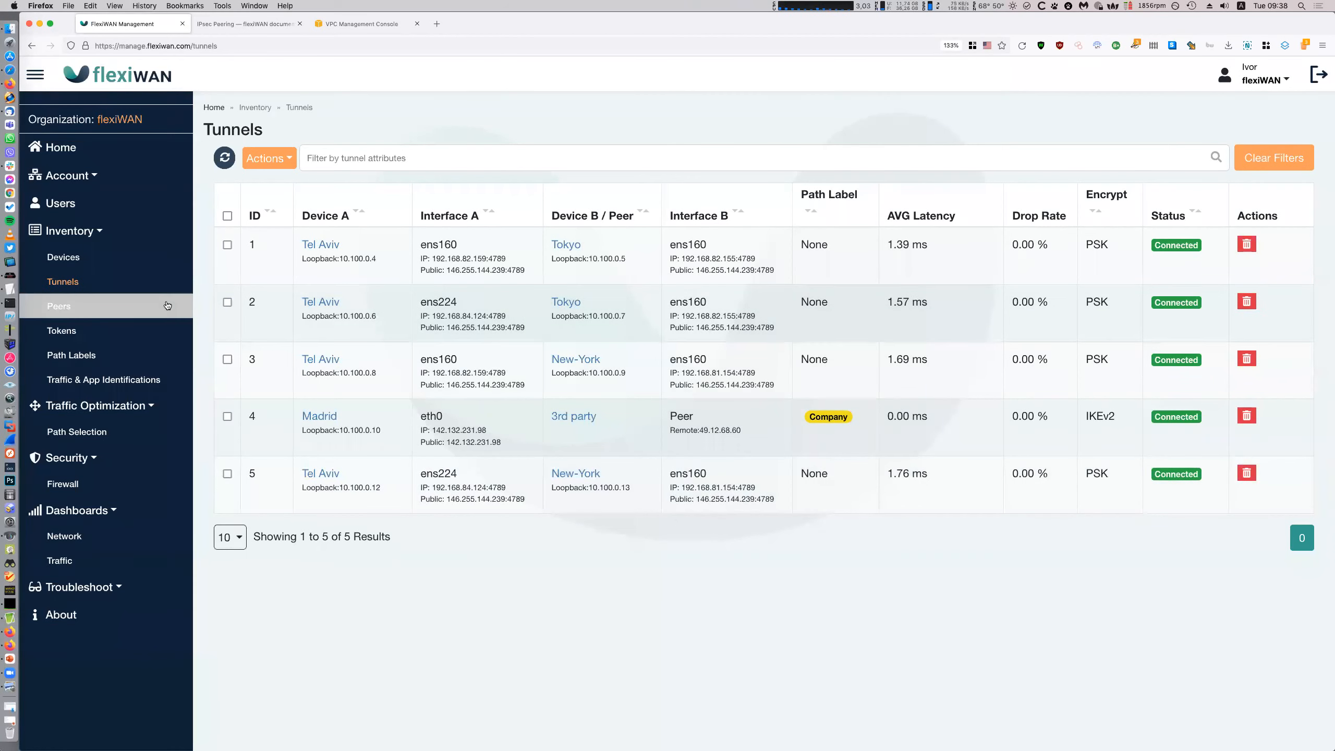
{"action": "left_click", "coordinate": [58, 306]}
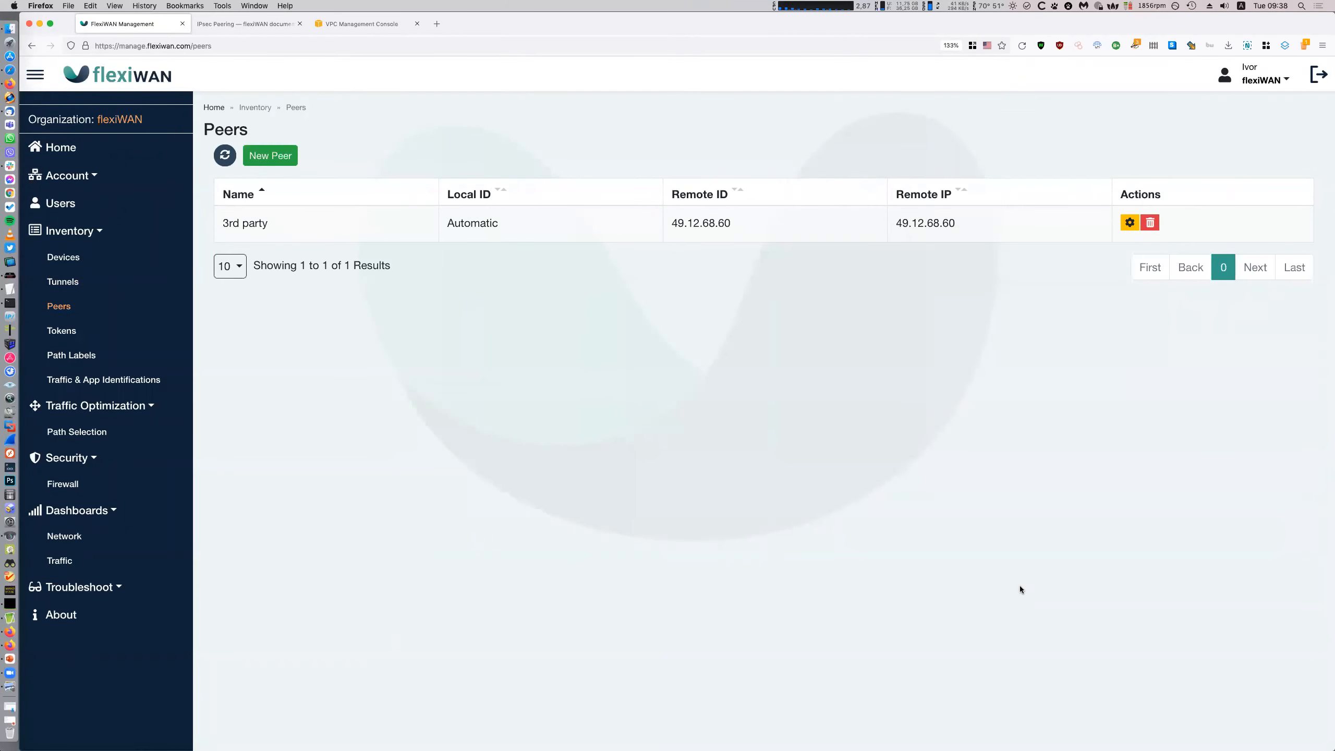
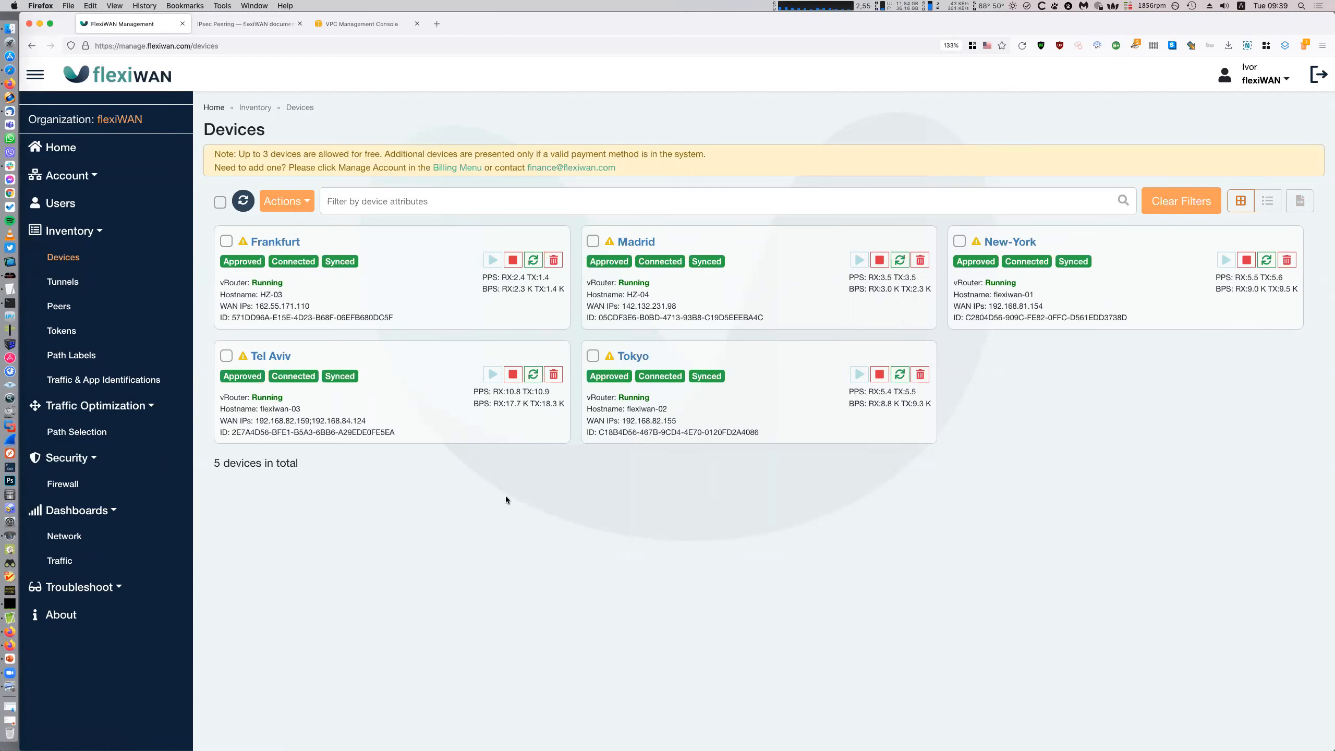
Review the AWS VPC list showing company-vpc available at 10.0.0.0/24
{"action": "left_click", "coordinate": [356, 23]}
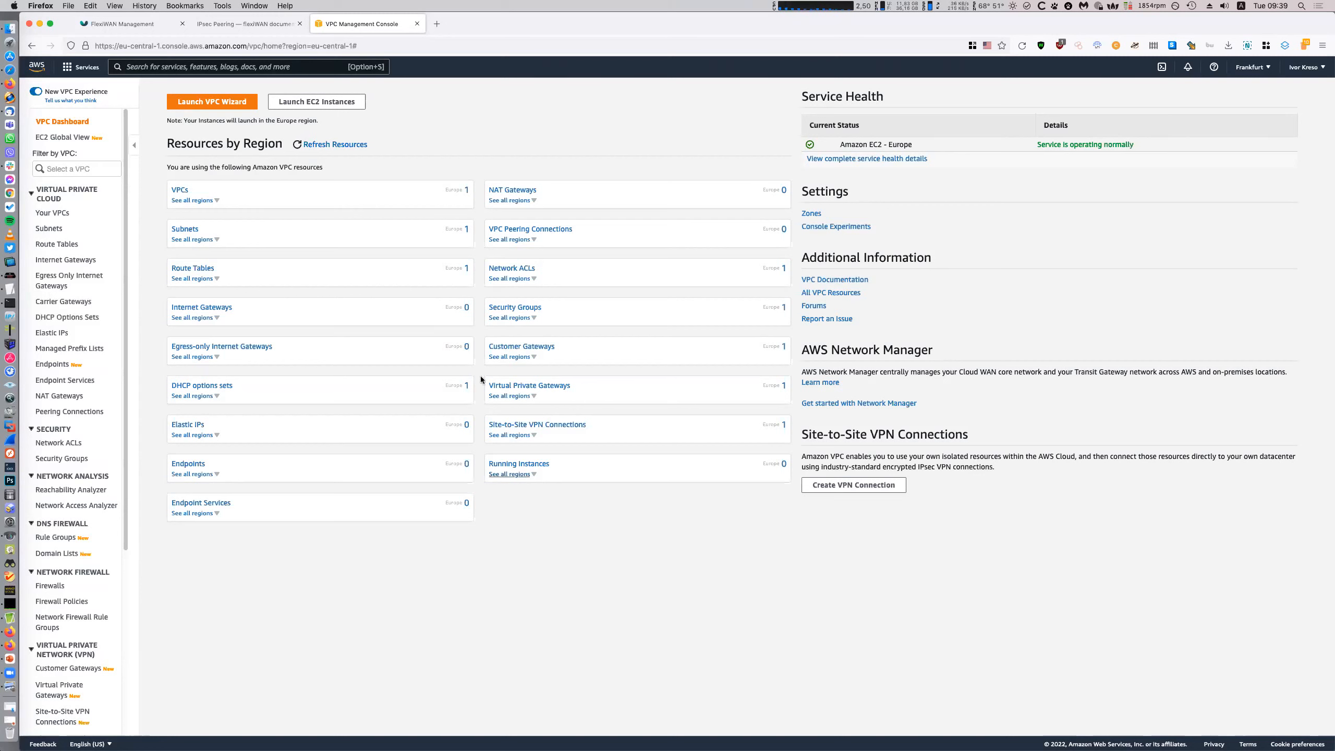
{"action": "left_click", "coordinate": [62, 215]}
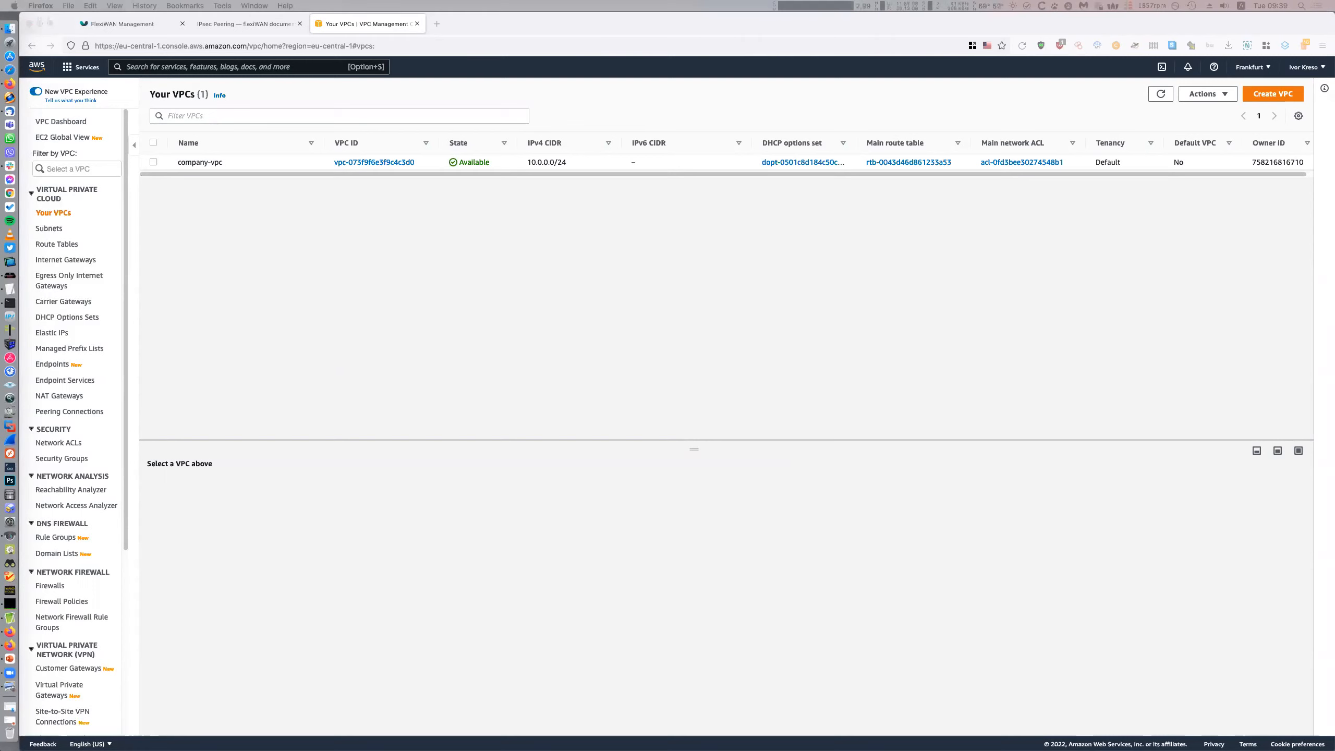
{"action": "left_click", "coordinate": [920, 362]}
{"action": "left_click", "coordinate": [621, 362]}
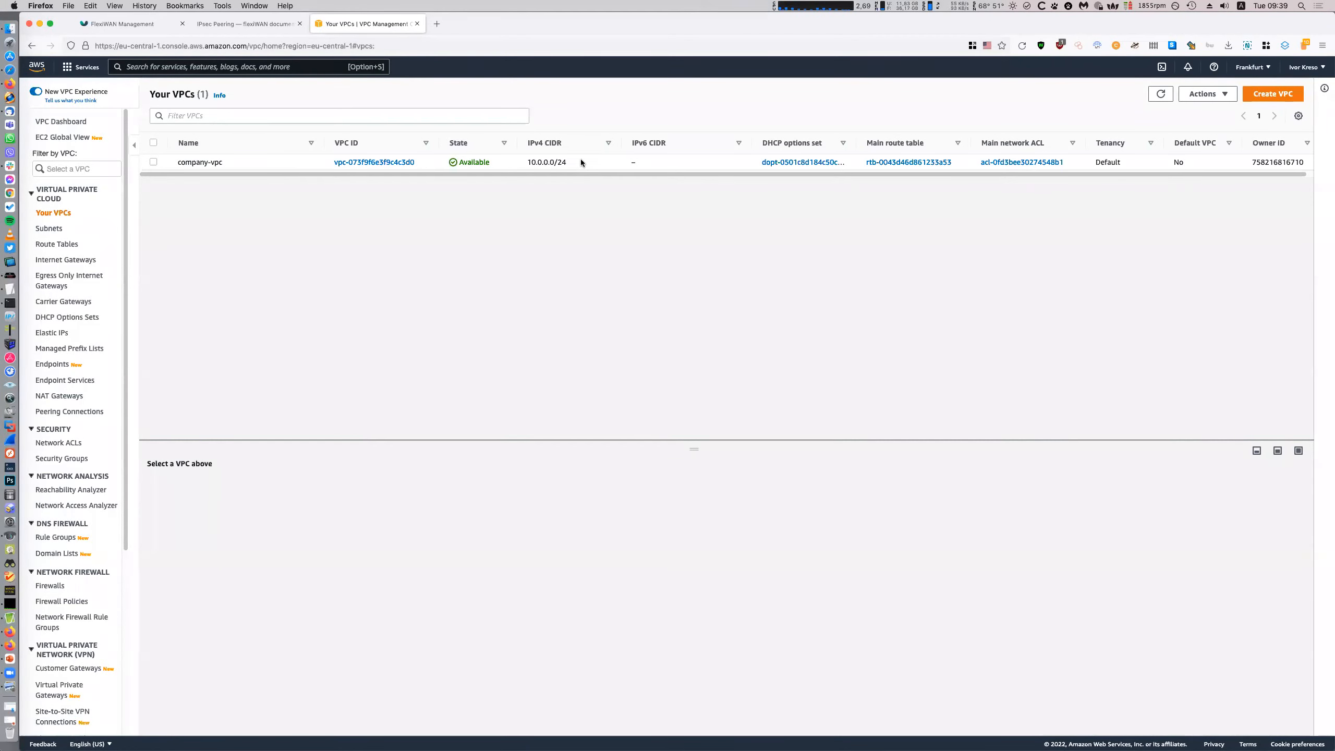
Check Frankfurt's interfaces sorted by Assigned and the five Connected tunnels, then return to AWS
{"action": "left_click", "coordinate": [129, 27]}
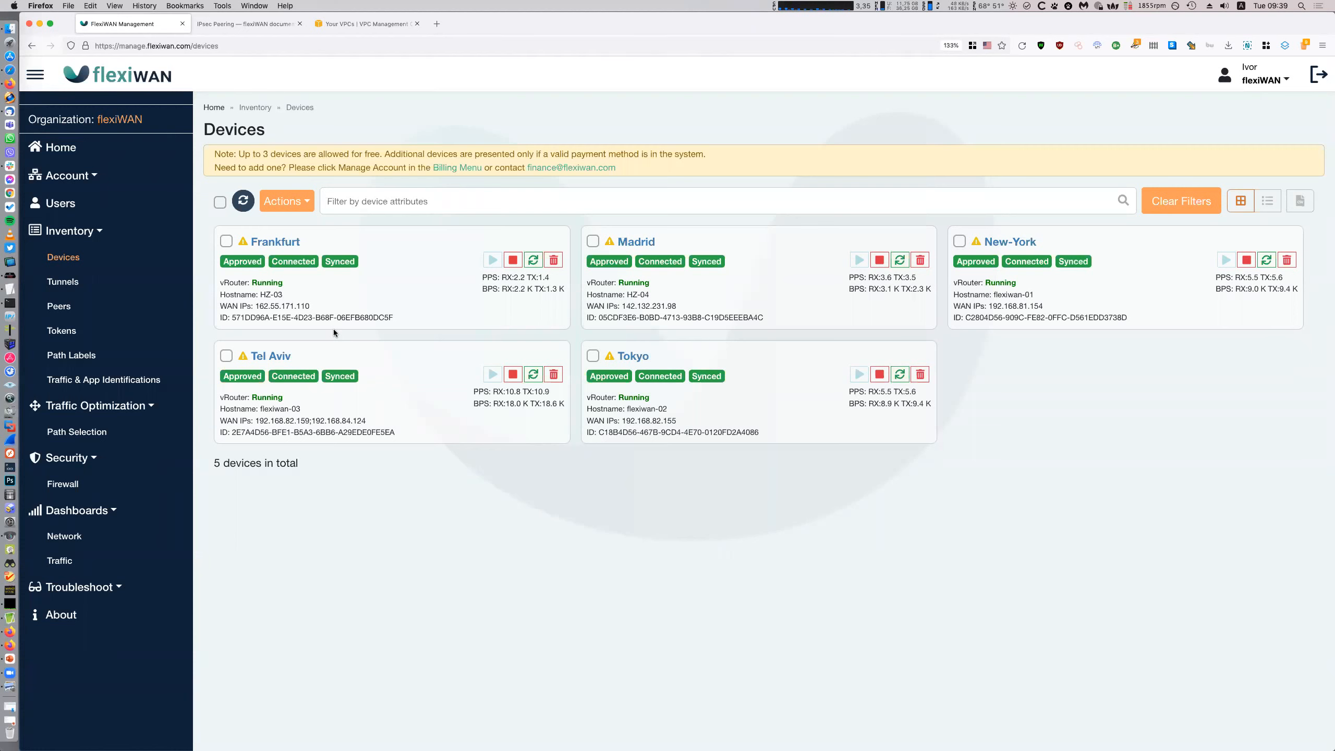
{"action": "left_click", "coordinate": [276, 242]}
{"action": "left_click", "coordinate": [294, 190]}
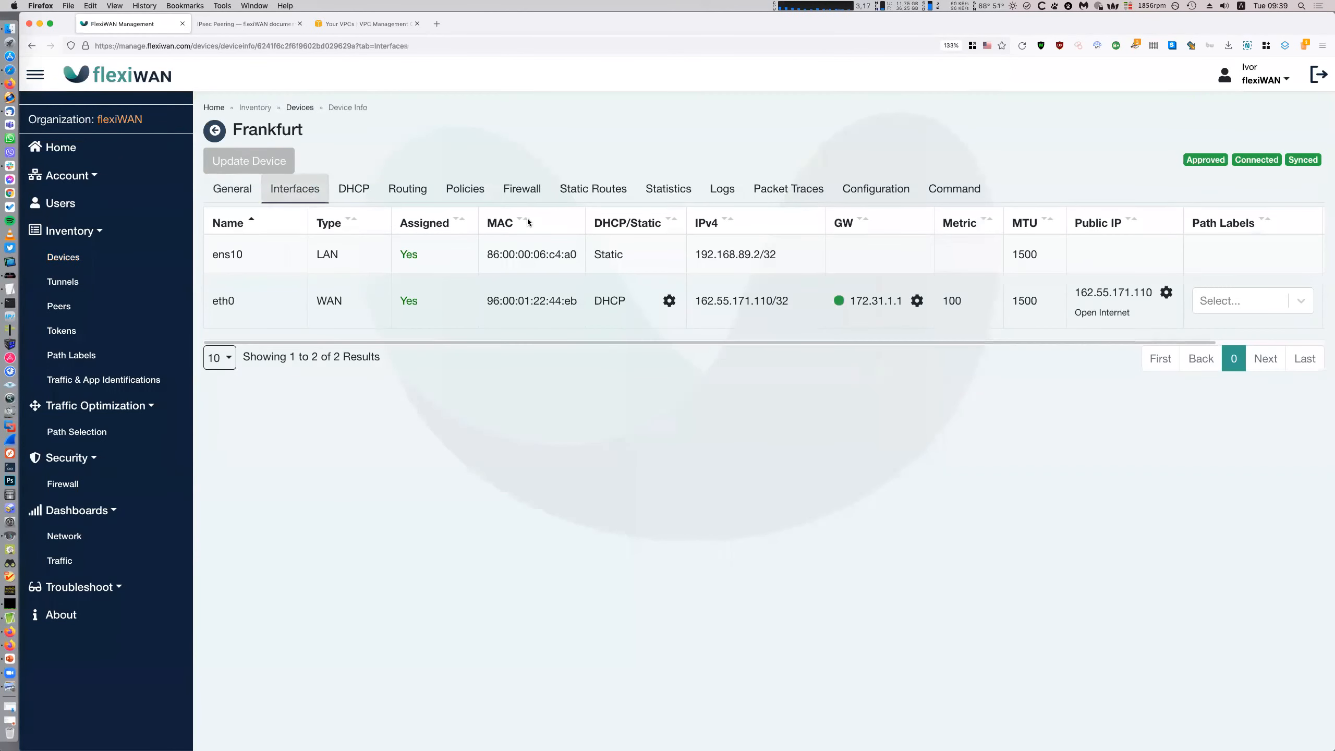
{"action": "left_click", "coordinate": [423, 218]}
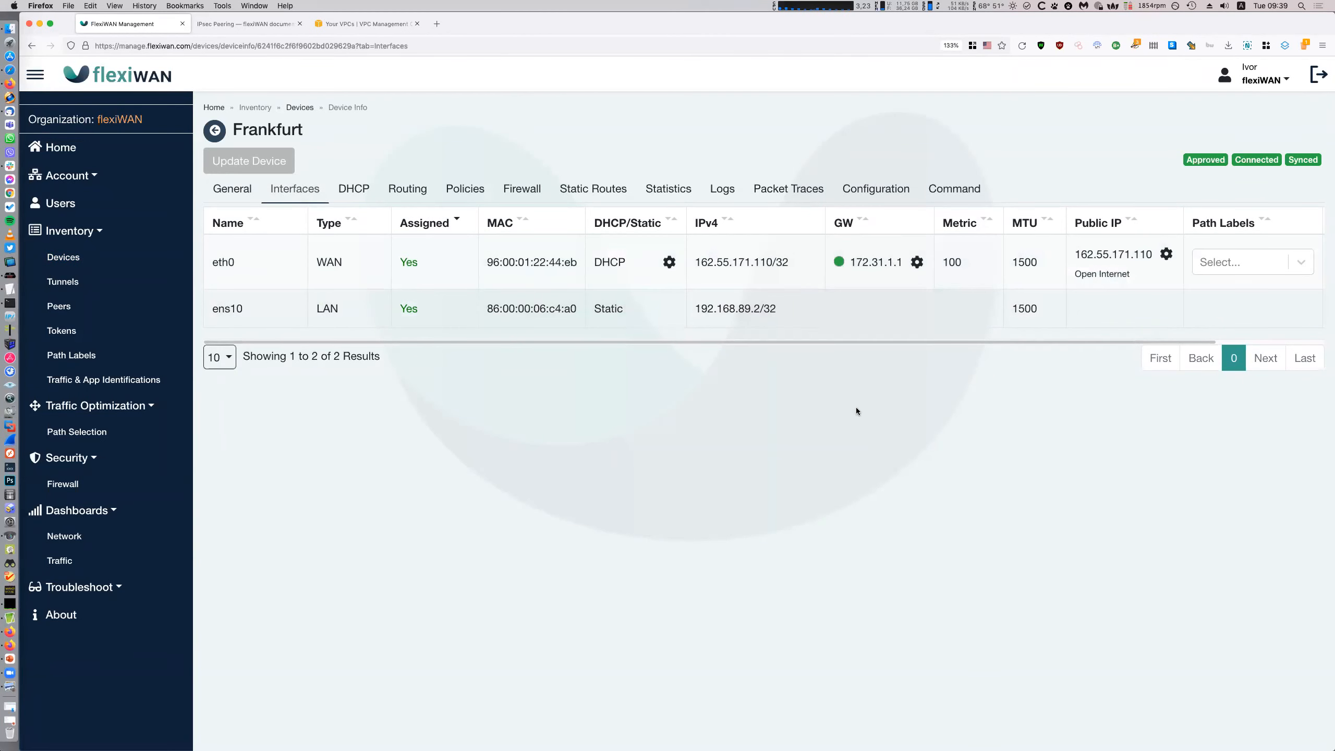
{"action": "left_click", "coordinate": [160, 261]}
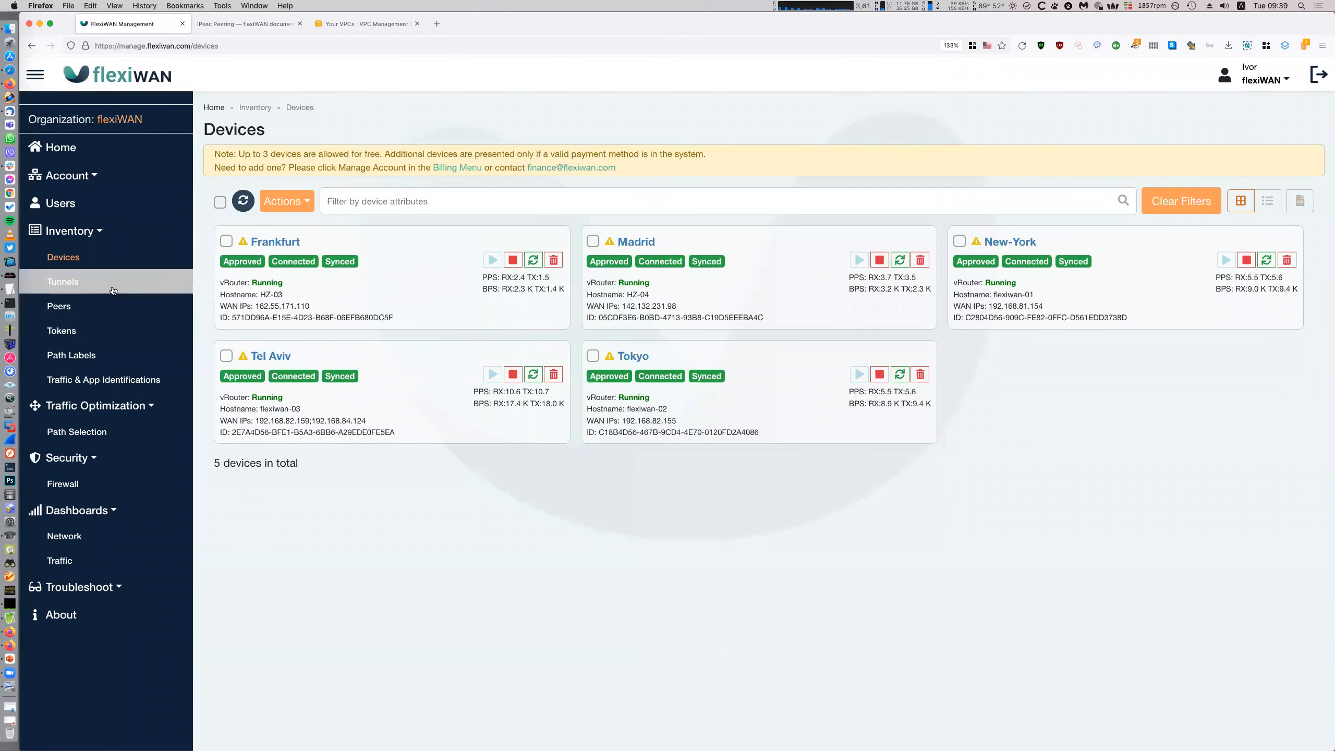
{"action": "left_click", "coordinate": [63, 281]}
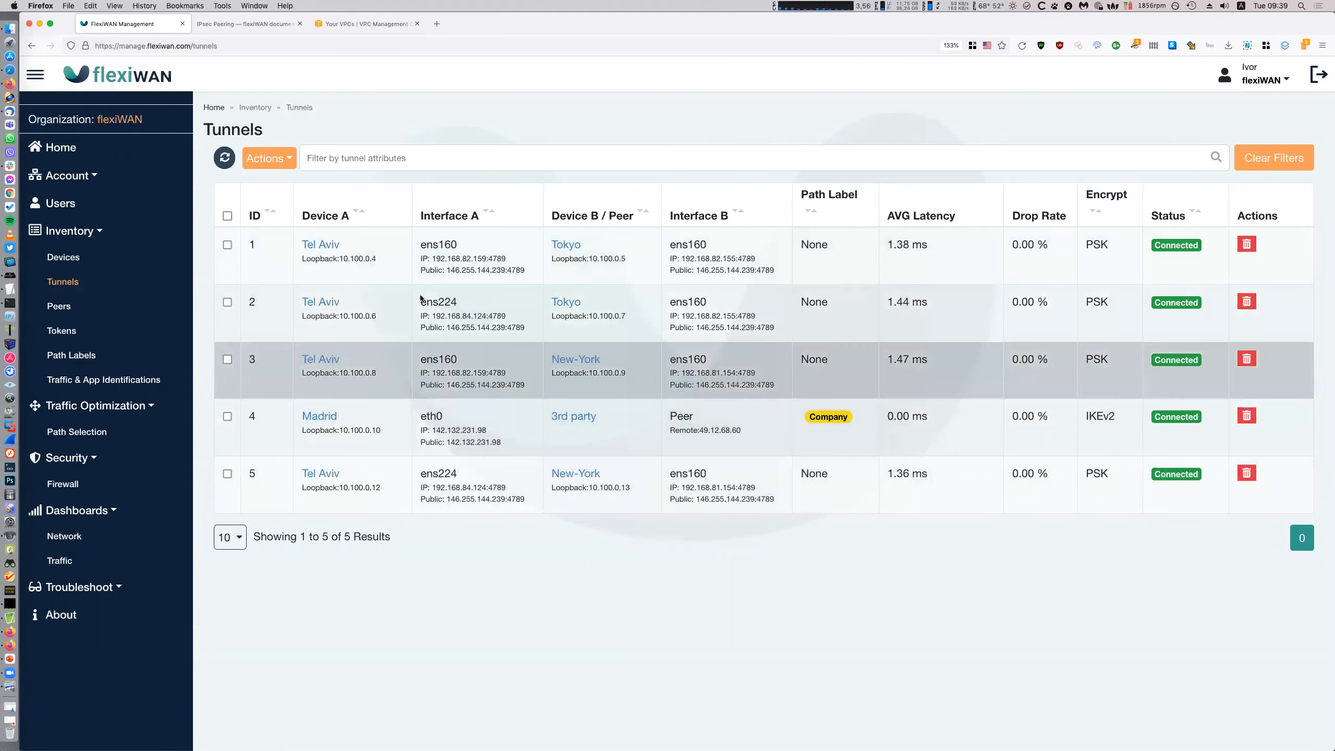
{"action": "left_click", "coordinate": [64, 256]}
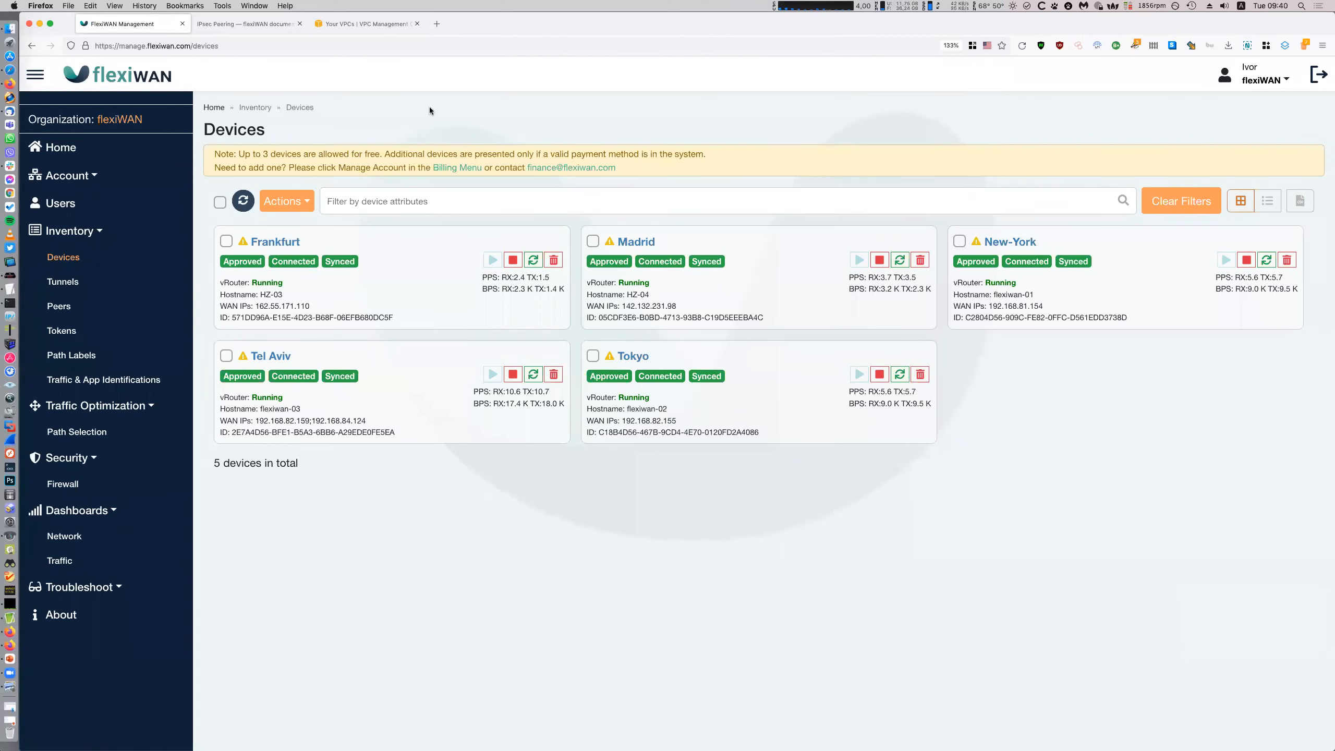
{"action": "left_click", "coordinate": [343, 29]}
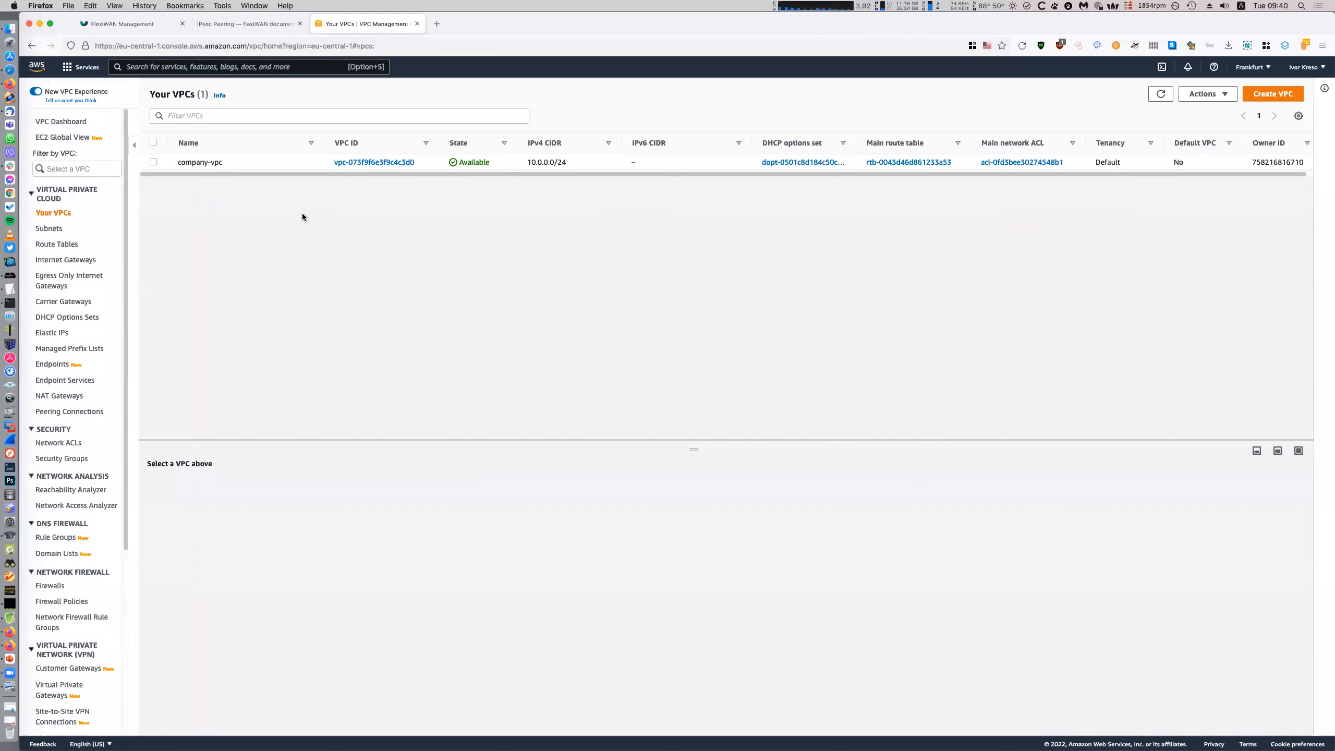
Browse the Subnets list, then the empty Internet Gateways list for the Frankfurt region
{"action": "left_click", "coordinate": [66, 227]}
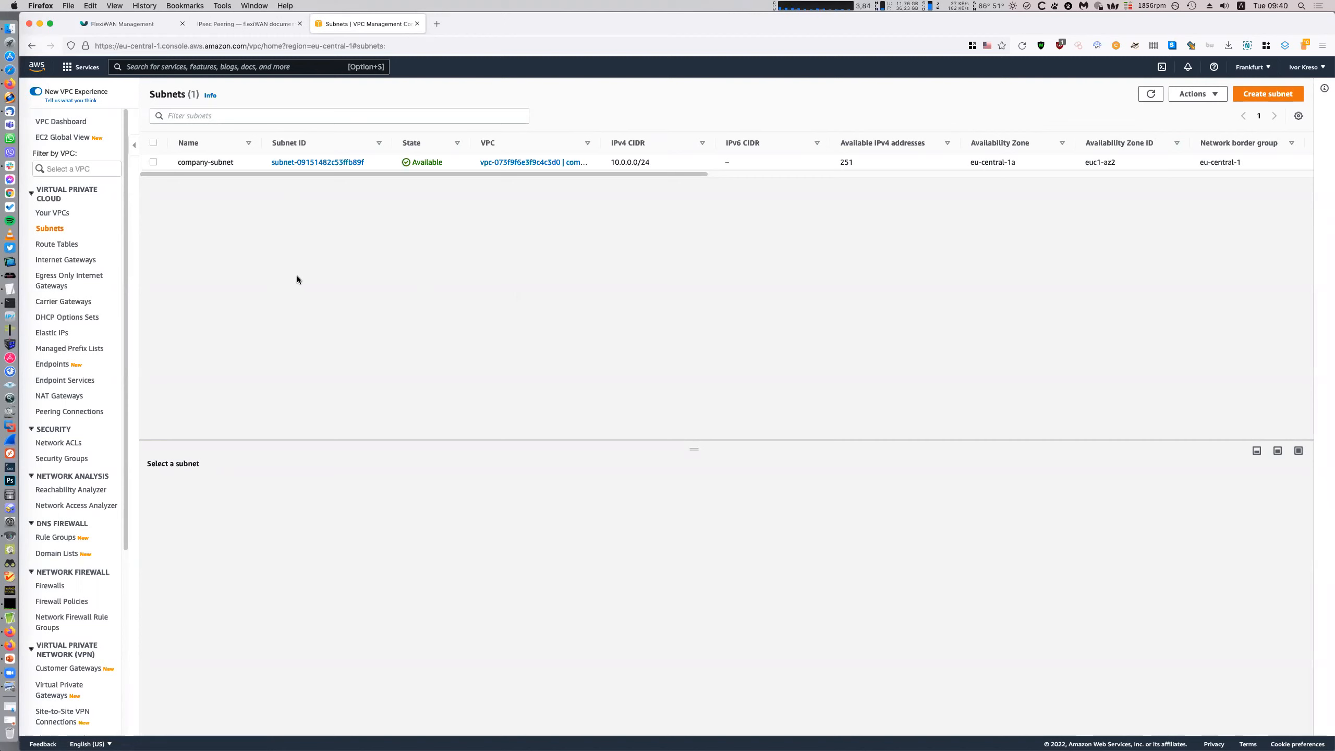
{"action": "left_click", "coordinate": [92, 263]}
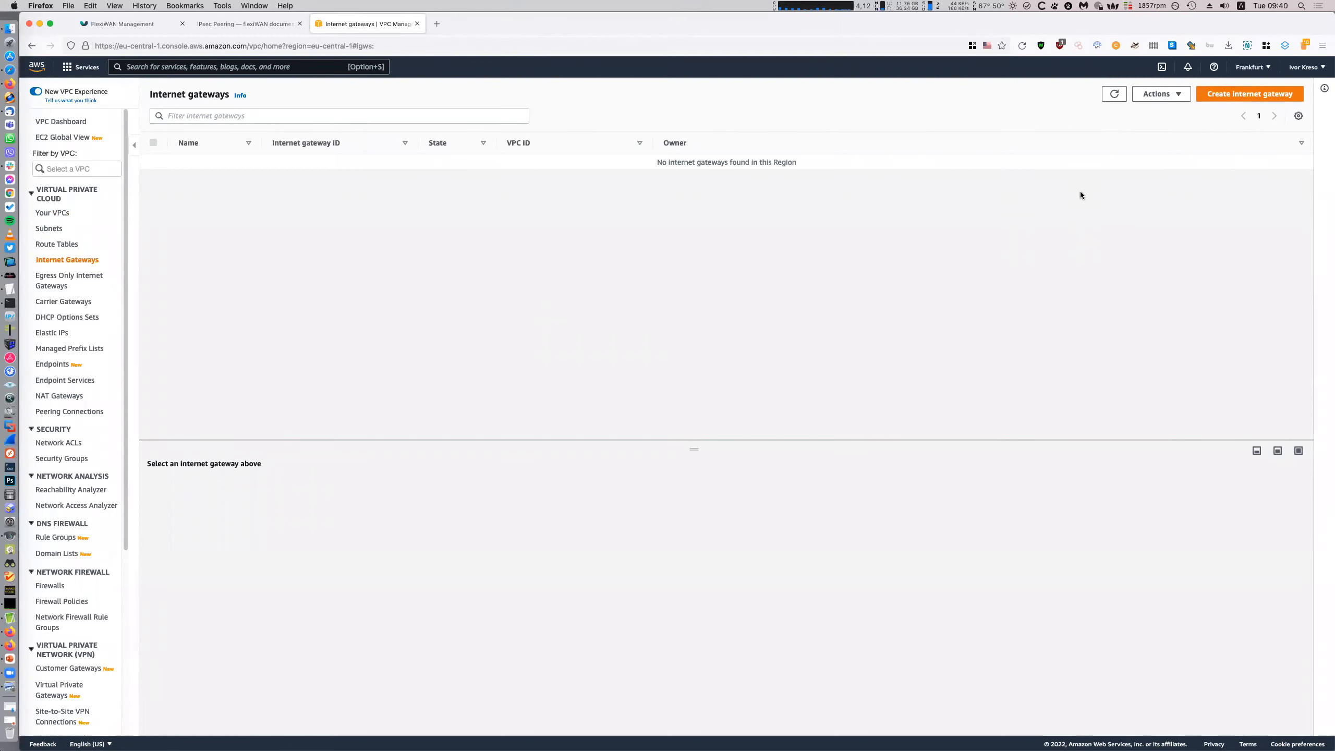
{"action": "left_click", "coordinate": [53, 213]}
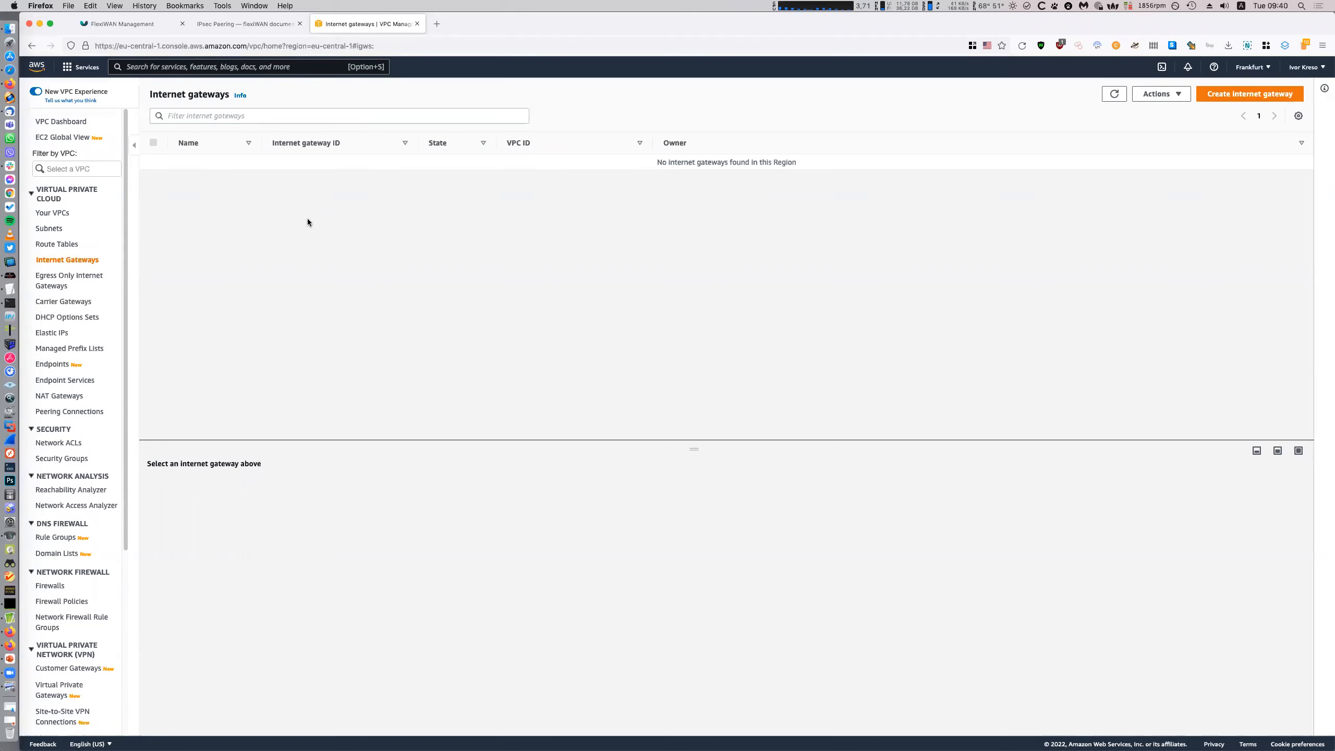
Create an internet gateway with name tag company-gw
{"action": "left_click", "coordinate": [1250, 94]}
{"action": "left_click", "coordinate": [86, 239]}
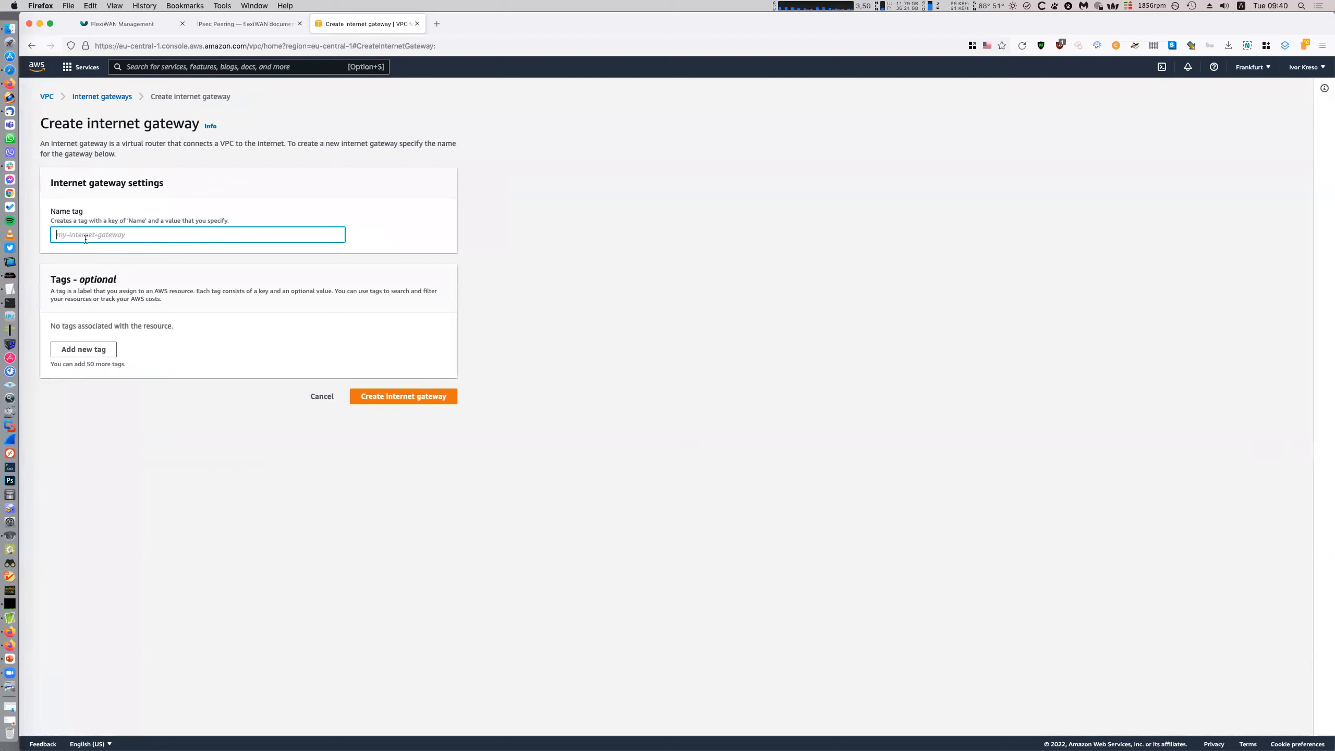
{"action": "type", "text": "comp"}
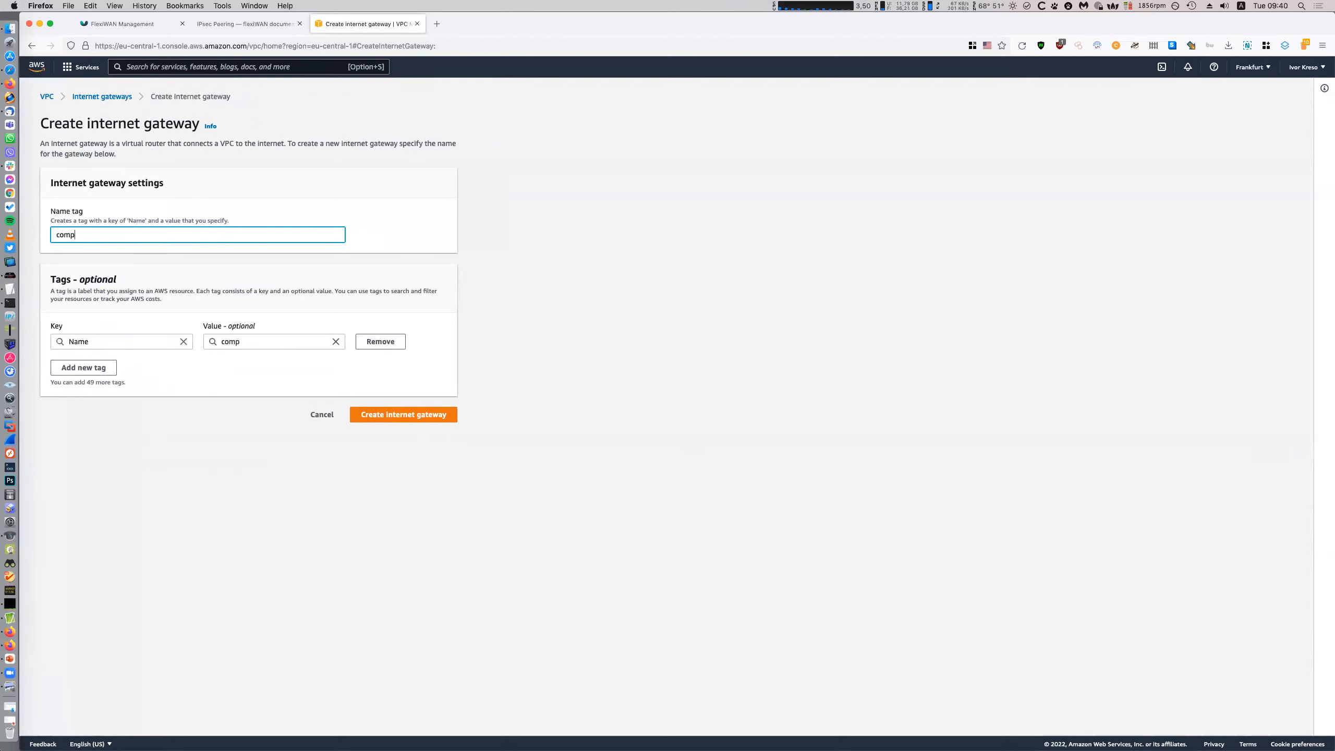
{"action": "type", "text": "any-gw"}
{"action": "left_click", "coordinate": [421, 415]}
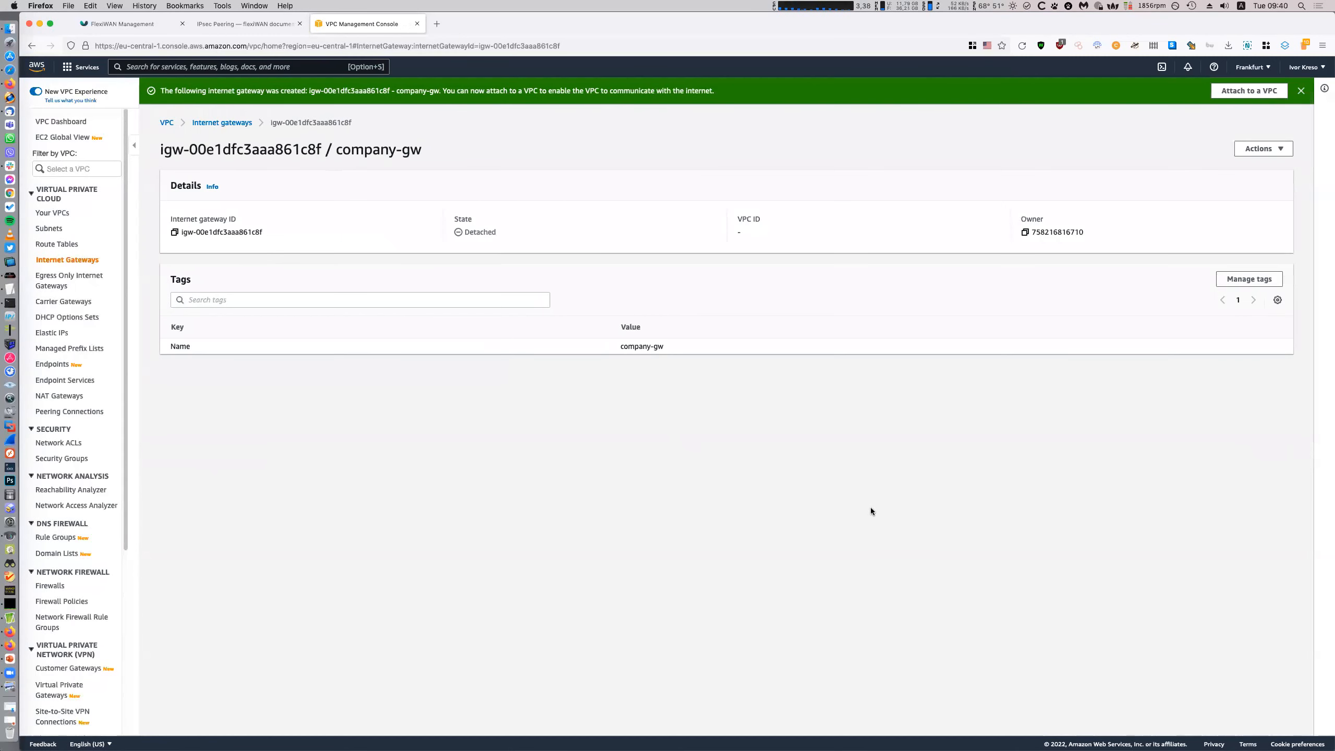
Attach company-gw to company-vpc
{"action": "left_click", "coordinate": [246, 124]}
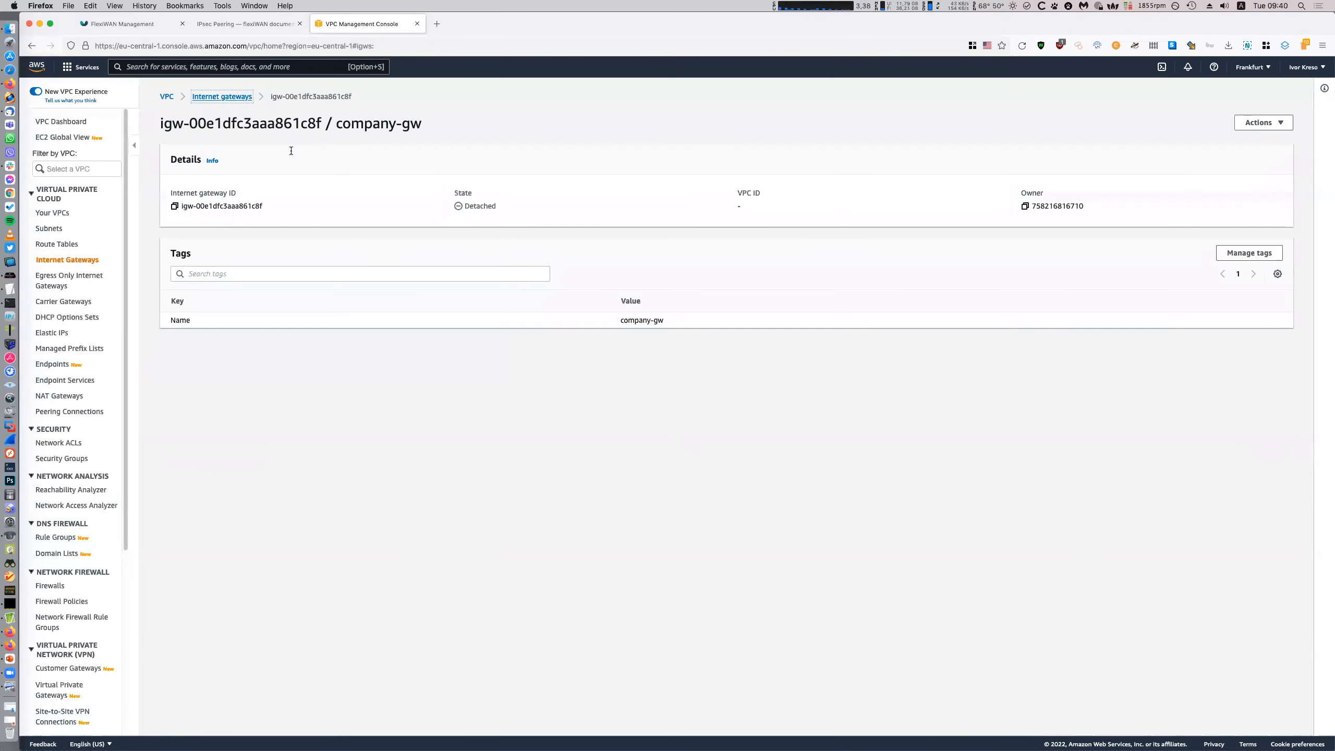
{"action": "right_click", "coordinate": [377, 166]}
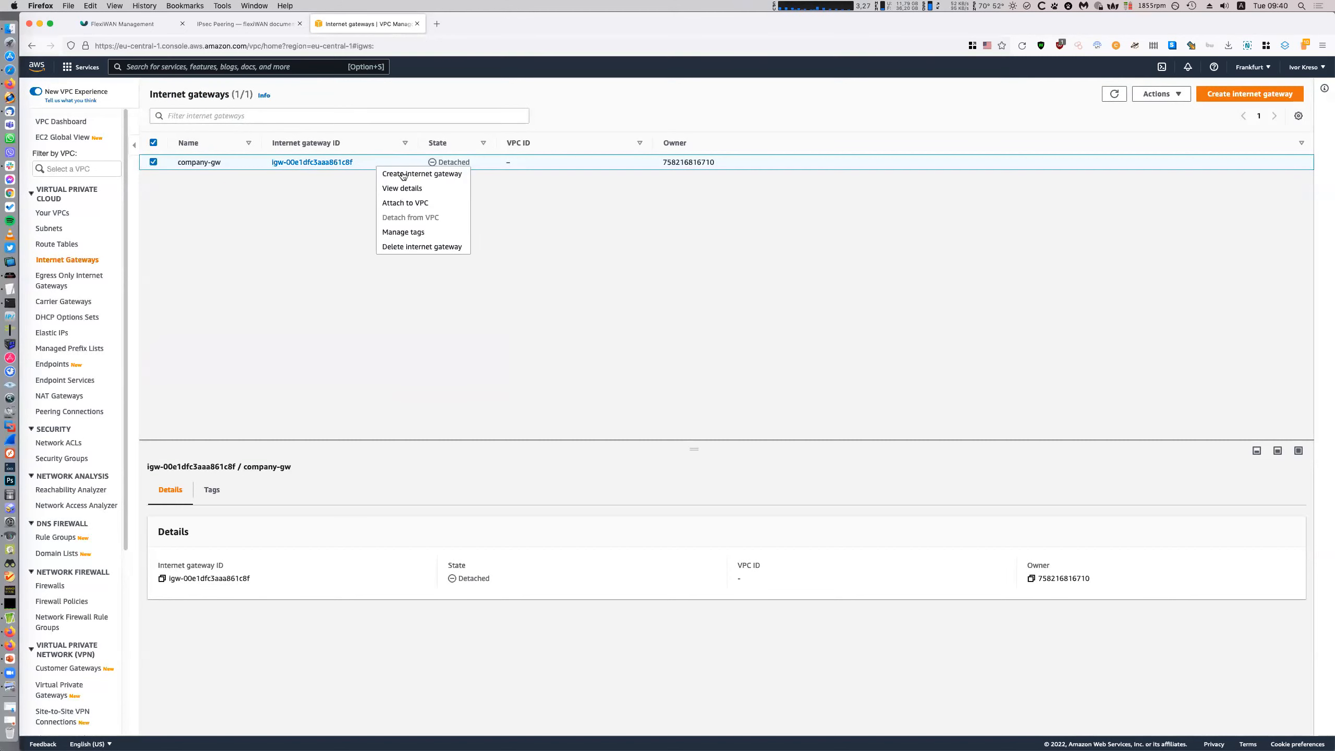
{"action": "left_click", "coordinate": [436, 203]}
{"action": "left_click", "coordinate": [191, 218]}
{"action": "left_click", "coordinate": [189, 233]}
{"action": "left_click", "coordinate": [430, 280]}
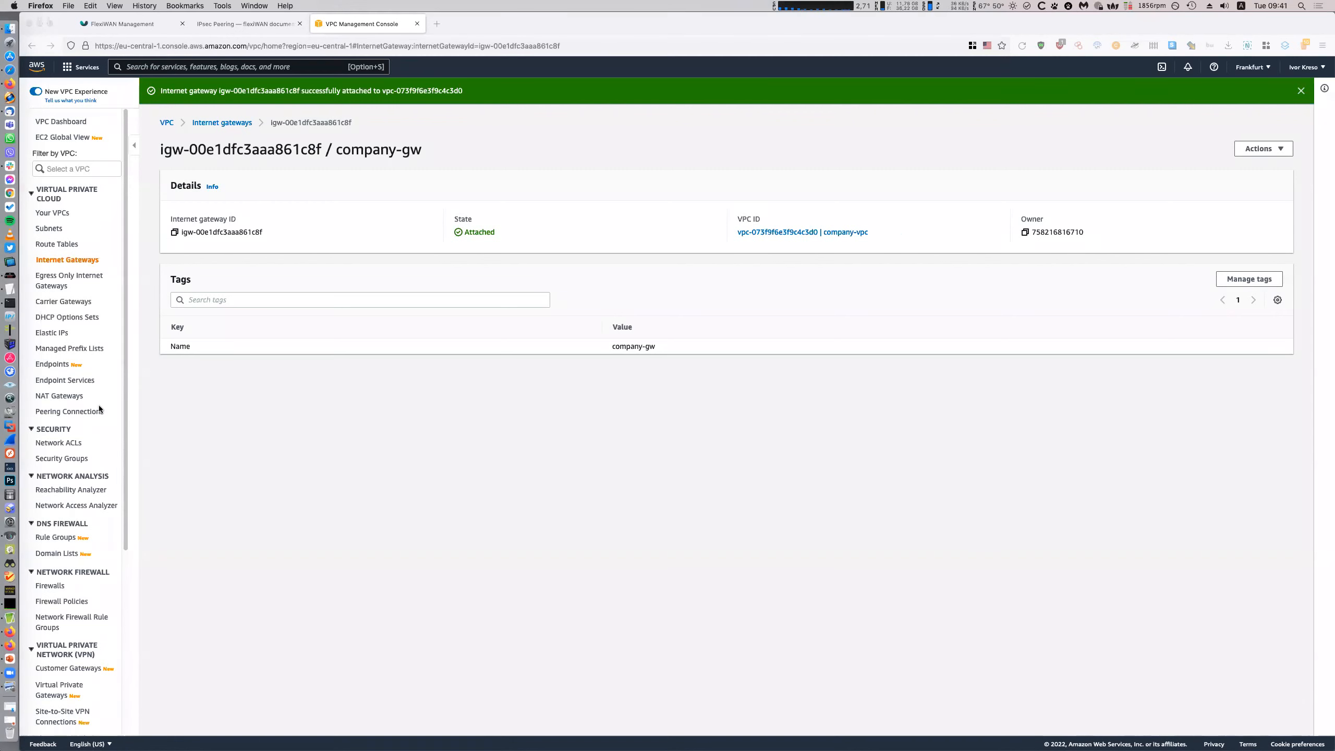
{"action": "scroll", "coordinate": [98, 430], "scroll_direction": "down", "scroll_amount": 4}
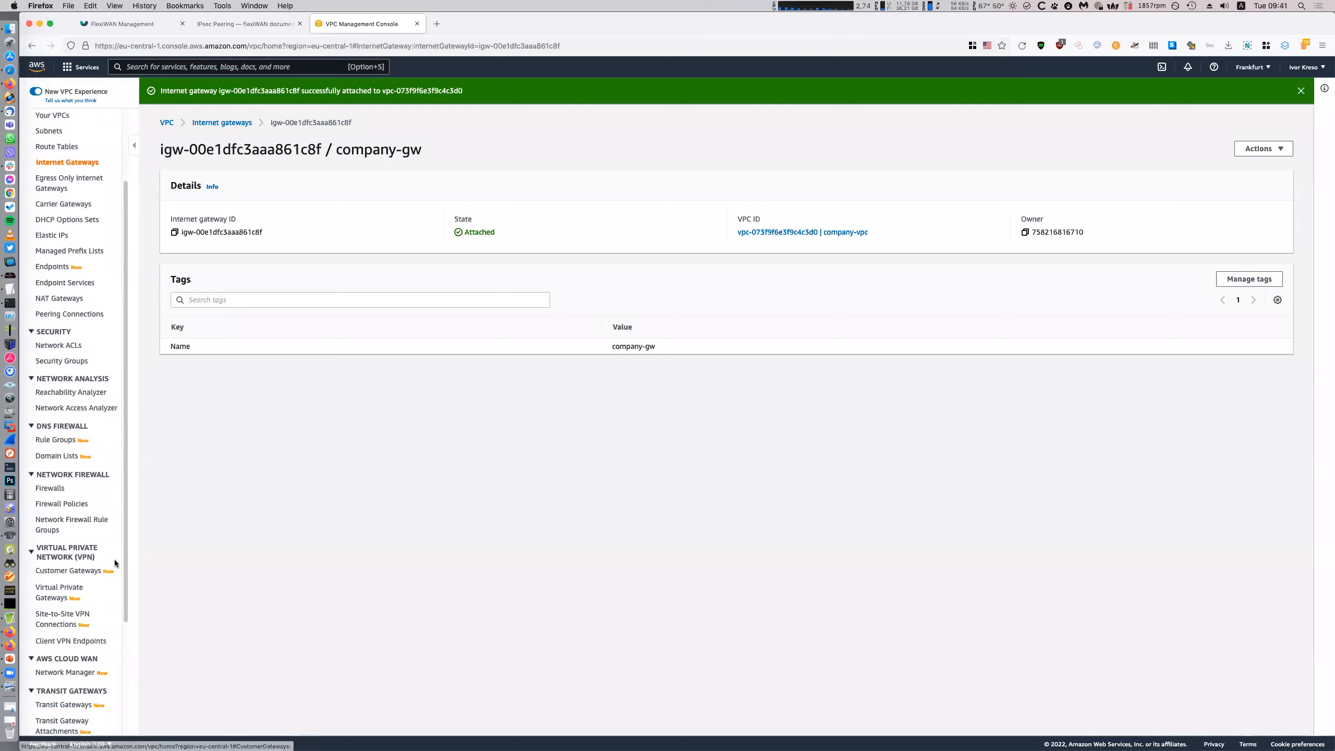
Start a new customer gateway named flexiWAN-Frankfurt
{"action": "left_click", "coordinate": [87, 571]}
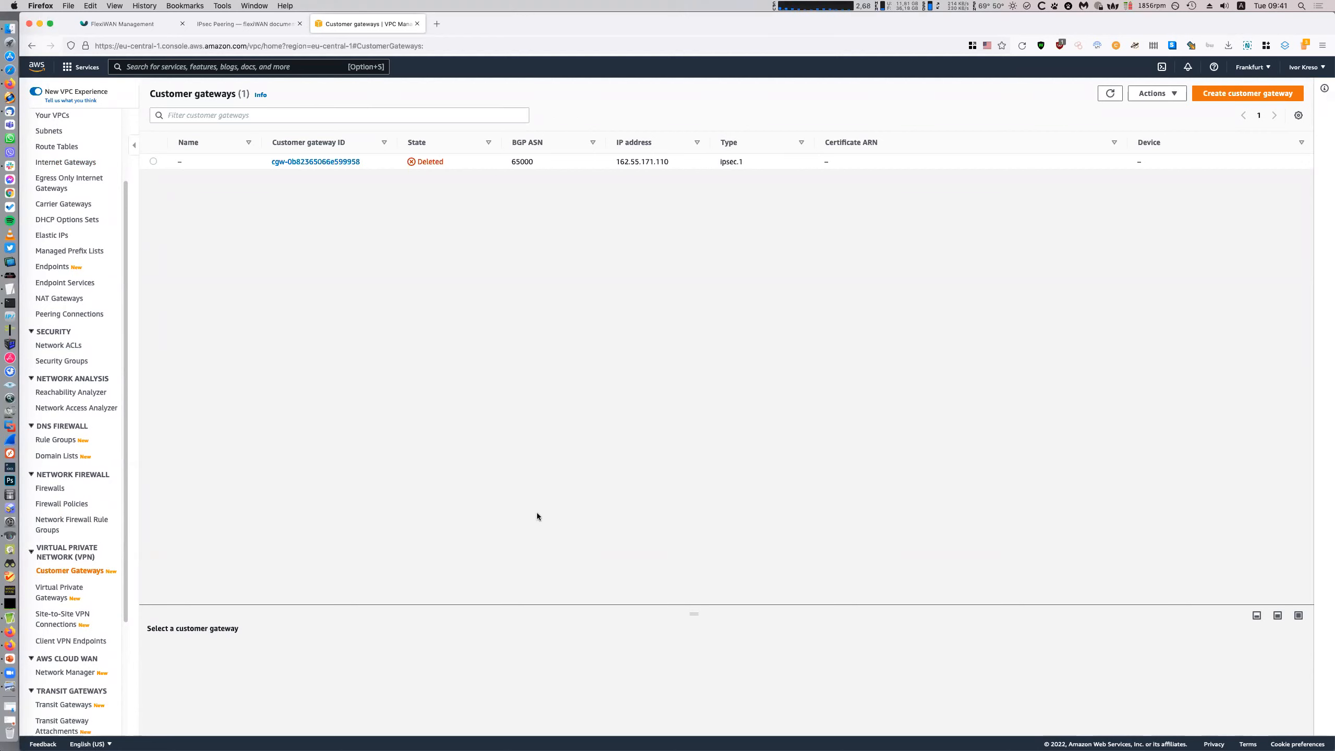
{"action": "left_click", "coordinate": [1259, 93]}
{"action": "left_click", "coordinate": [99, 229]}
{"action": "type", "text": "Frankcu"}
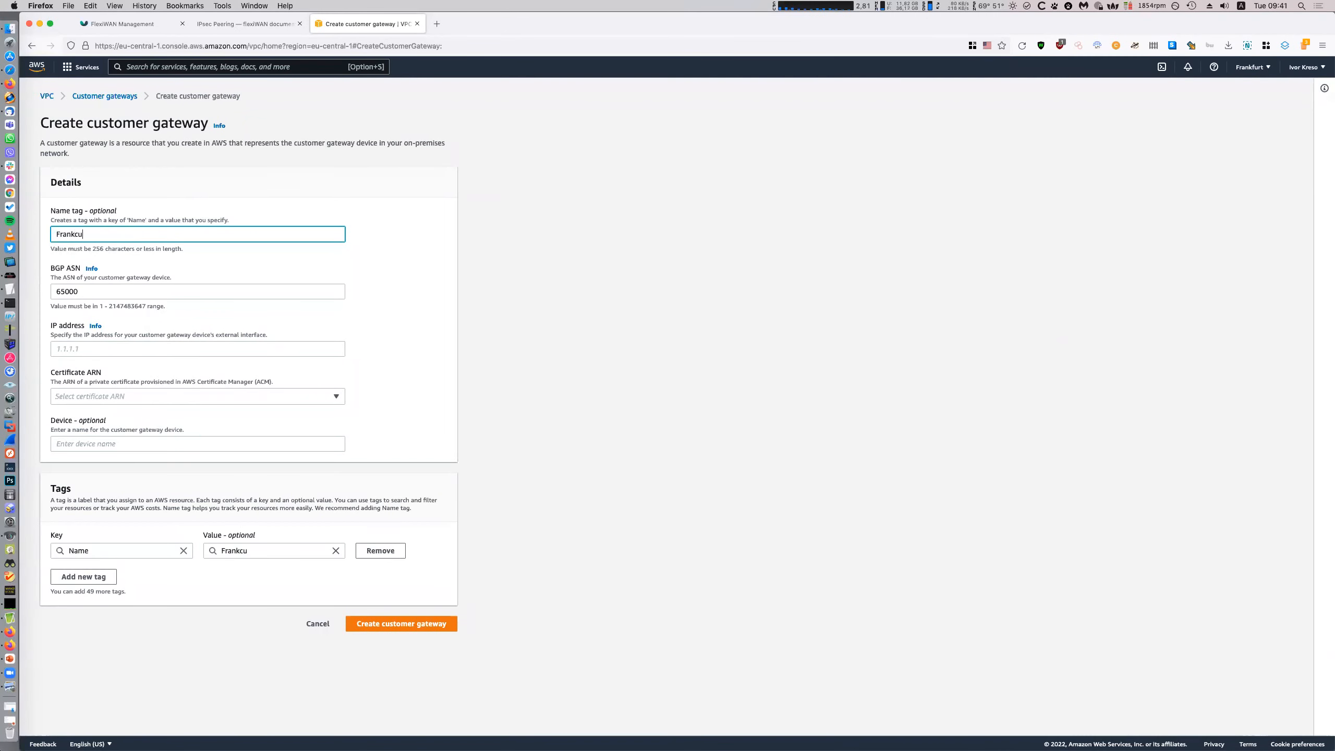
{"action": "key", "text": "super+a"}
{"action": "type", "text": "flexiWAN-Frankfu"}
Copy Frankfurt's WAN IP 162.55.171.110 from flexiWAN into the customer gateway IP field
{"action": "left_click", "coordinate": [122, 23]}
{"action": "double_click", "coordinate": [282, 306]}
{"action": "key", "text": "super+c"}
{"action": "left_click", "coordinate": [382, 24]}
{"action": "left_click", "coordinate": [147, 350]}
{"action": "key", "text": "super+v"}
{"action": "left_click", "coordinate": [618, 416]}
Set device name frankfurt and create the flexiWAN-Frankfurt customer gateway
{"action": "left_click", "coordinate": [173, 440]}
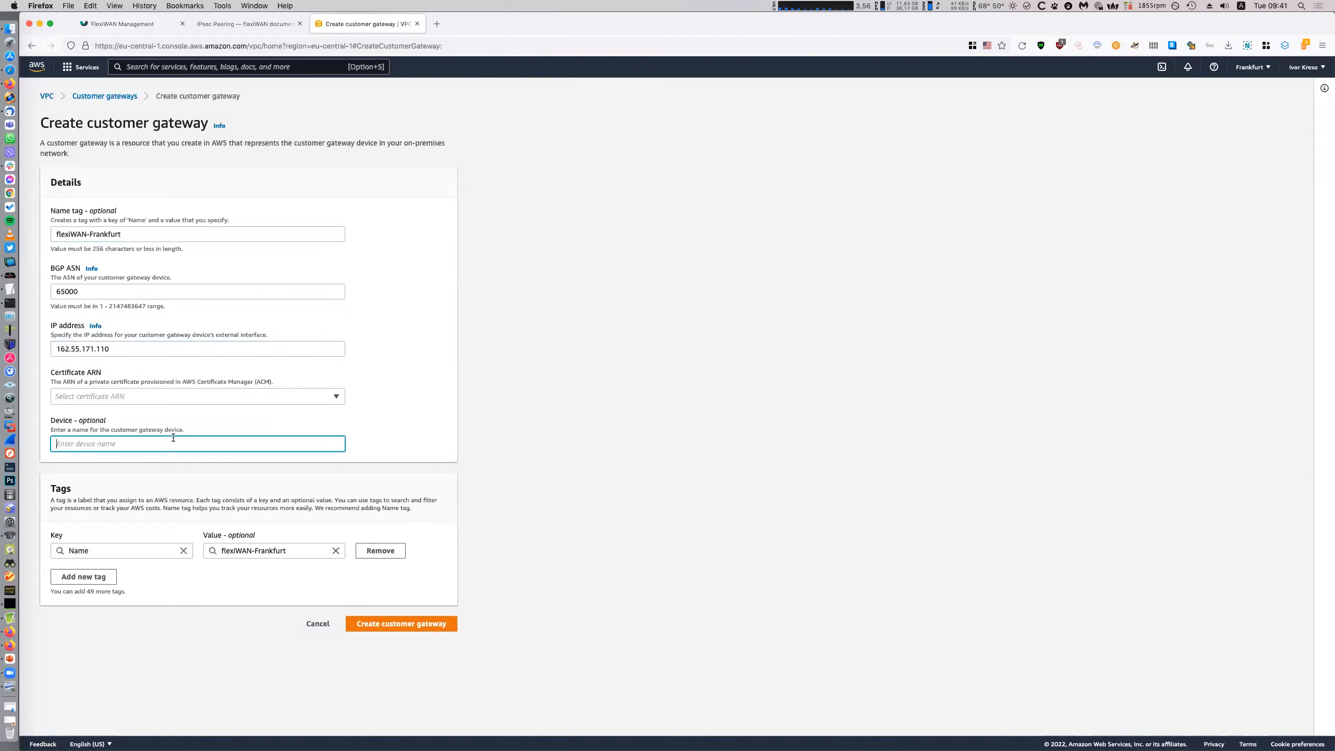
{"action": "type", "text": "frankfurt"}
{"action": "left_click", "coordinate": [652, 474]}
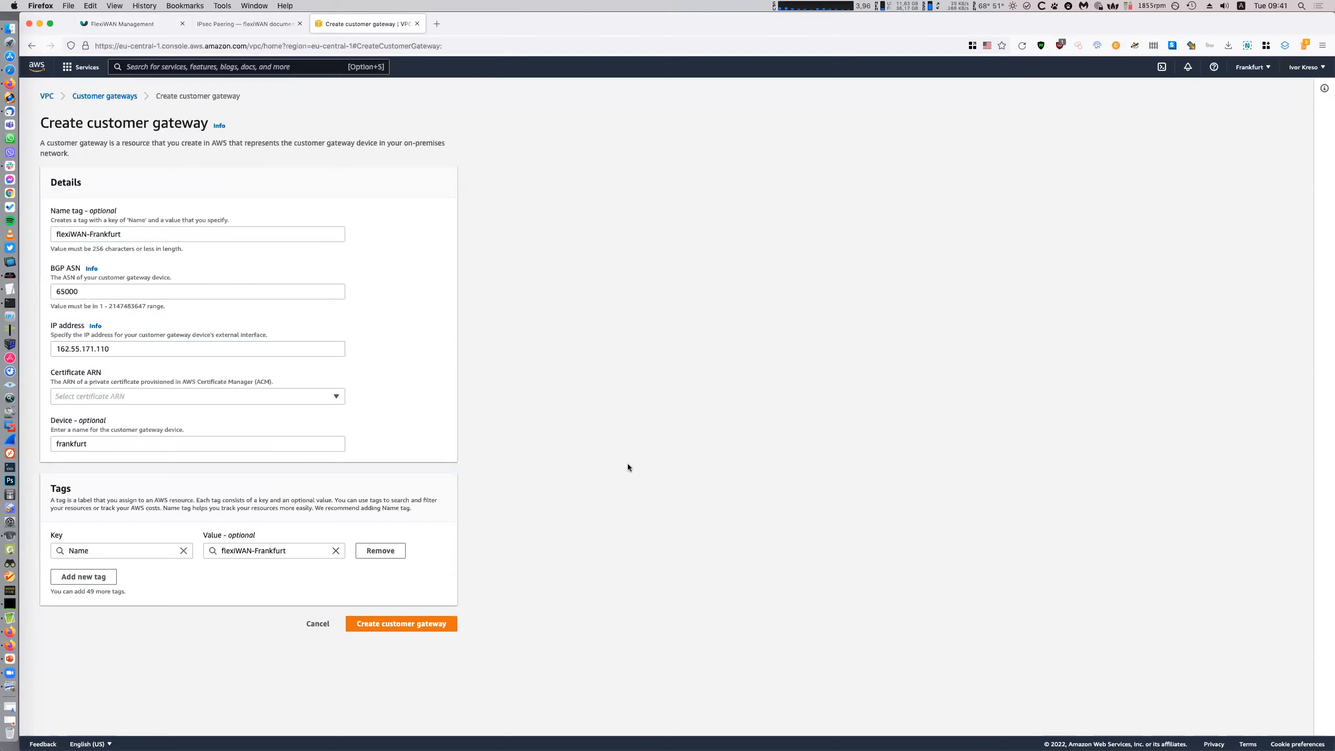
{"action": "left_click", "coordinate": [446, 622]}
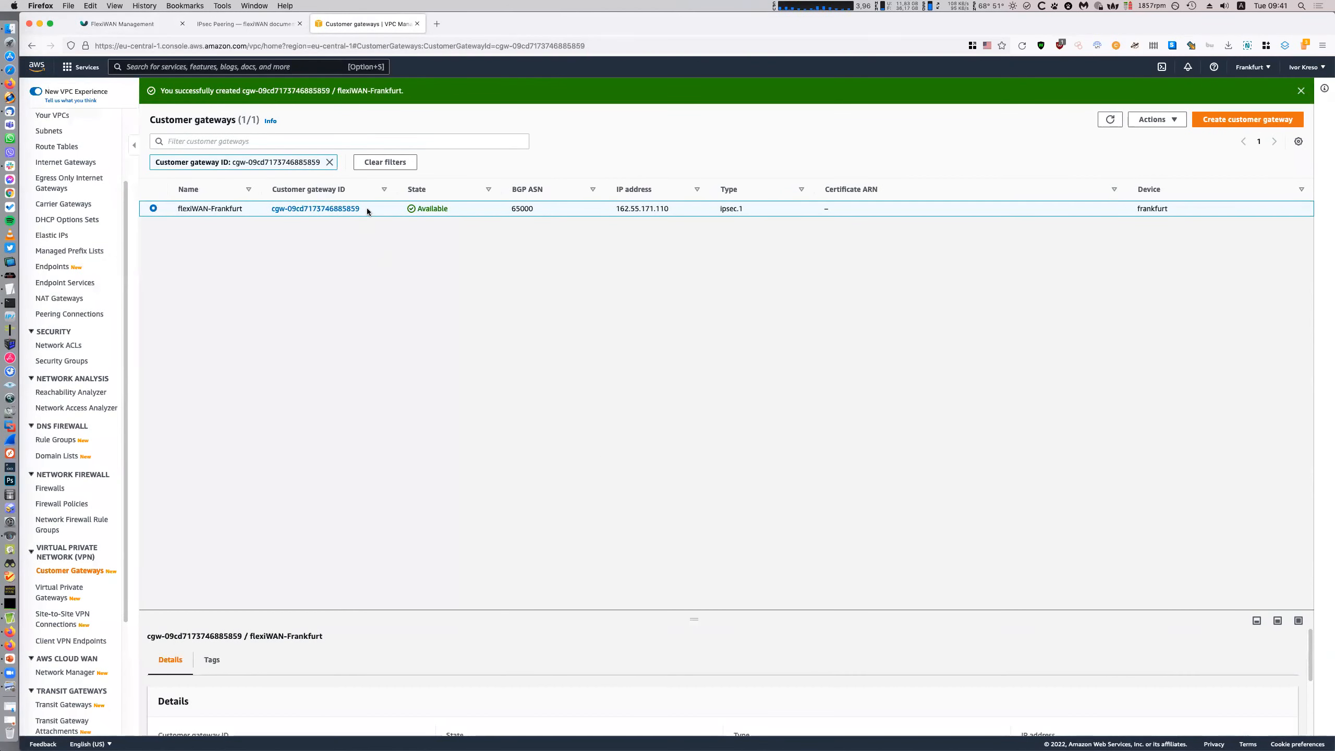
{"action": "right_click", "coordinate": [367, 209]}
{"action": "left_click", "coordinate": [321, 286]}
{"action": "left_click", "coordinate": [58, 594]}
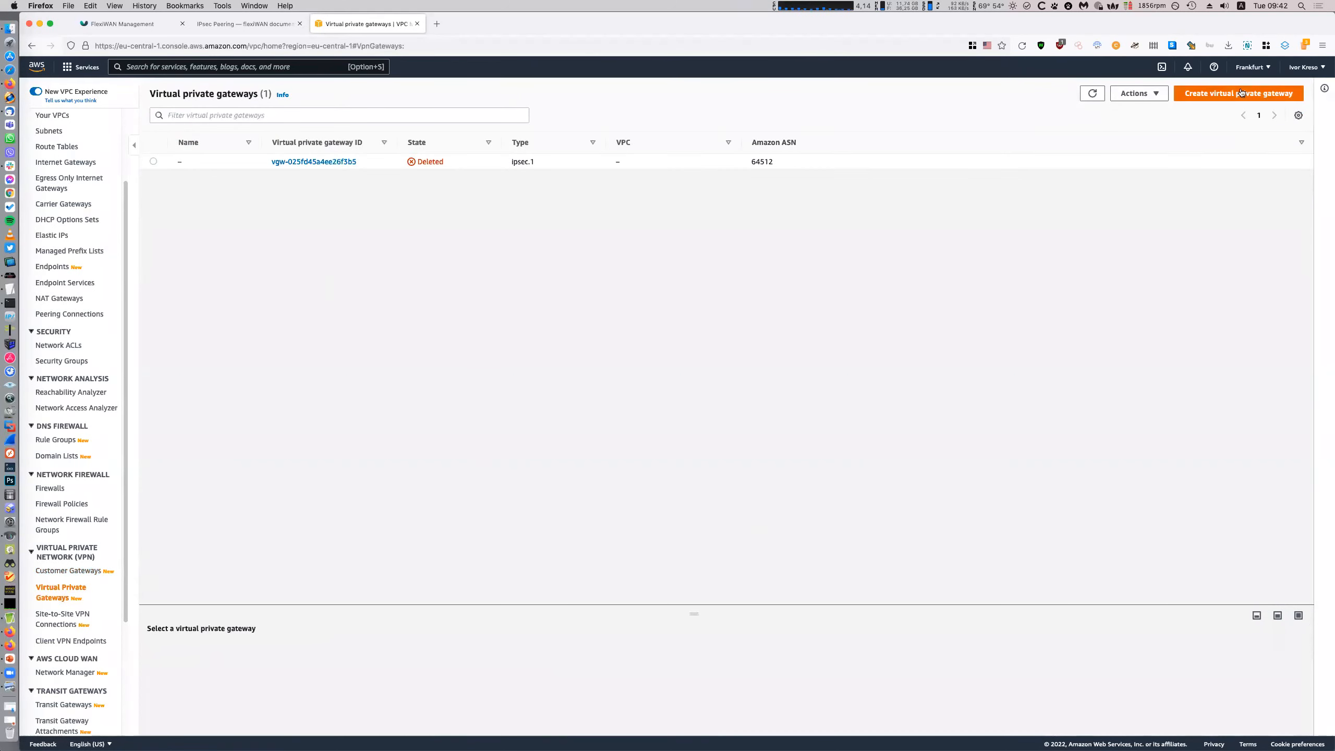
Create a virtual private gateway named company-vpg
{"action": "left_click", "coordinate": [1233, 95]}
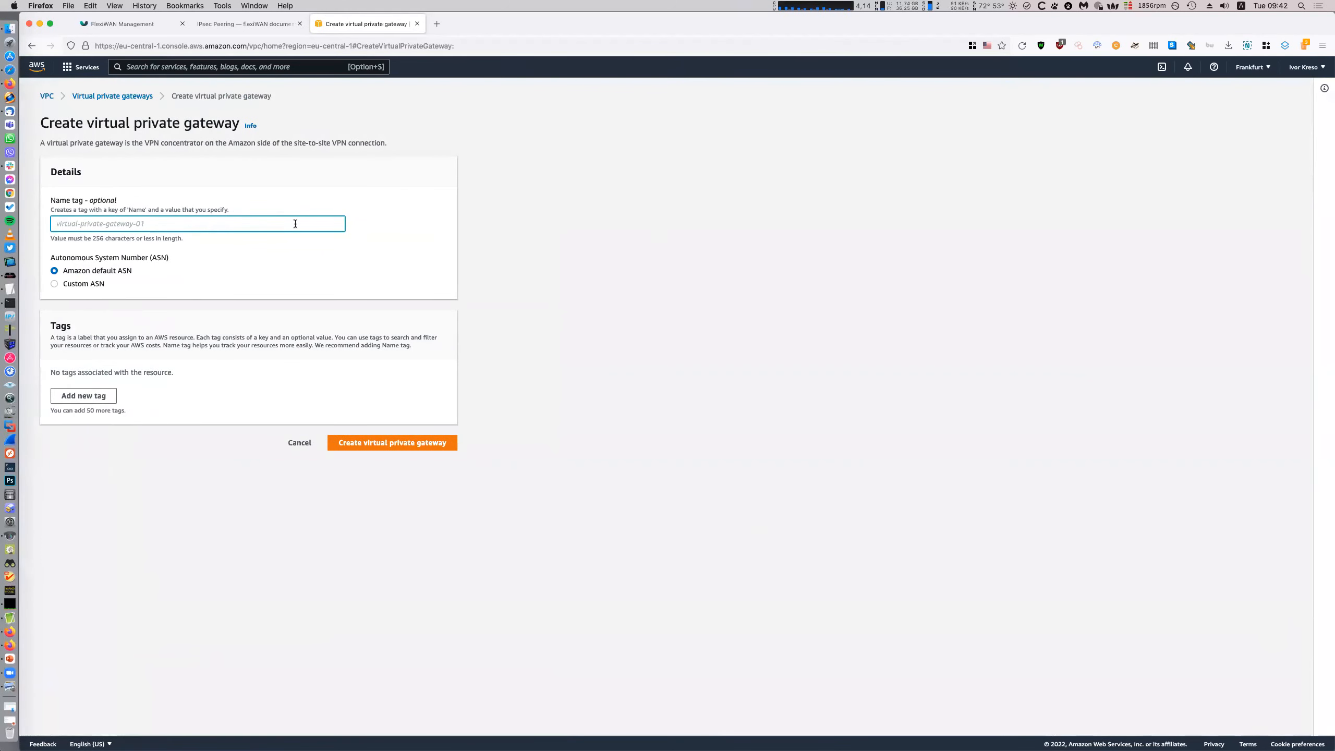
{"action": "type", "text": "vir"}
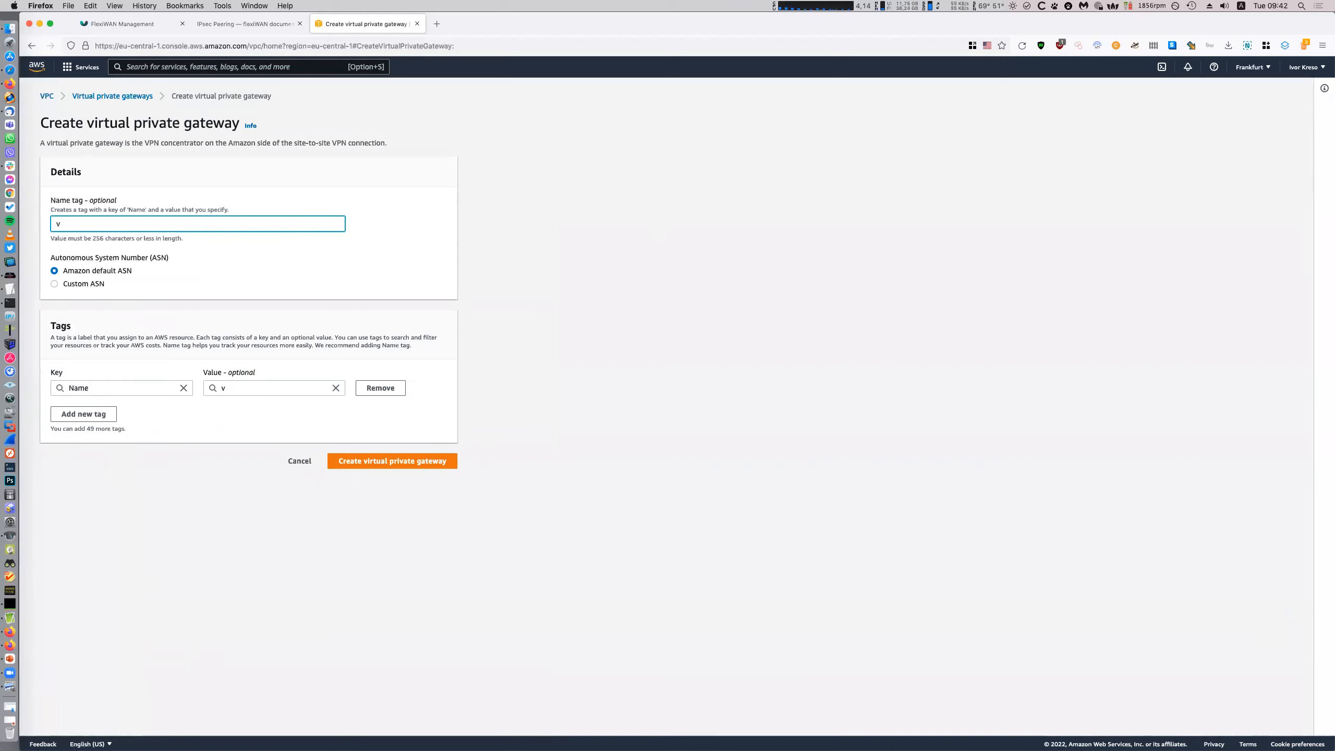
{"action": "key", "text": "BackSpace"}
{"action": "type", "text": "company-vpg"}
{"action": "left_click", "coordinate": [597, 500]}
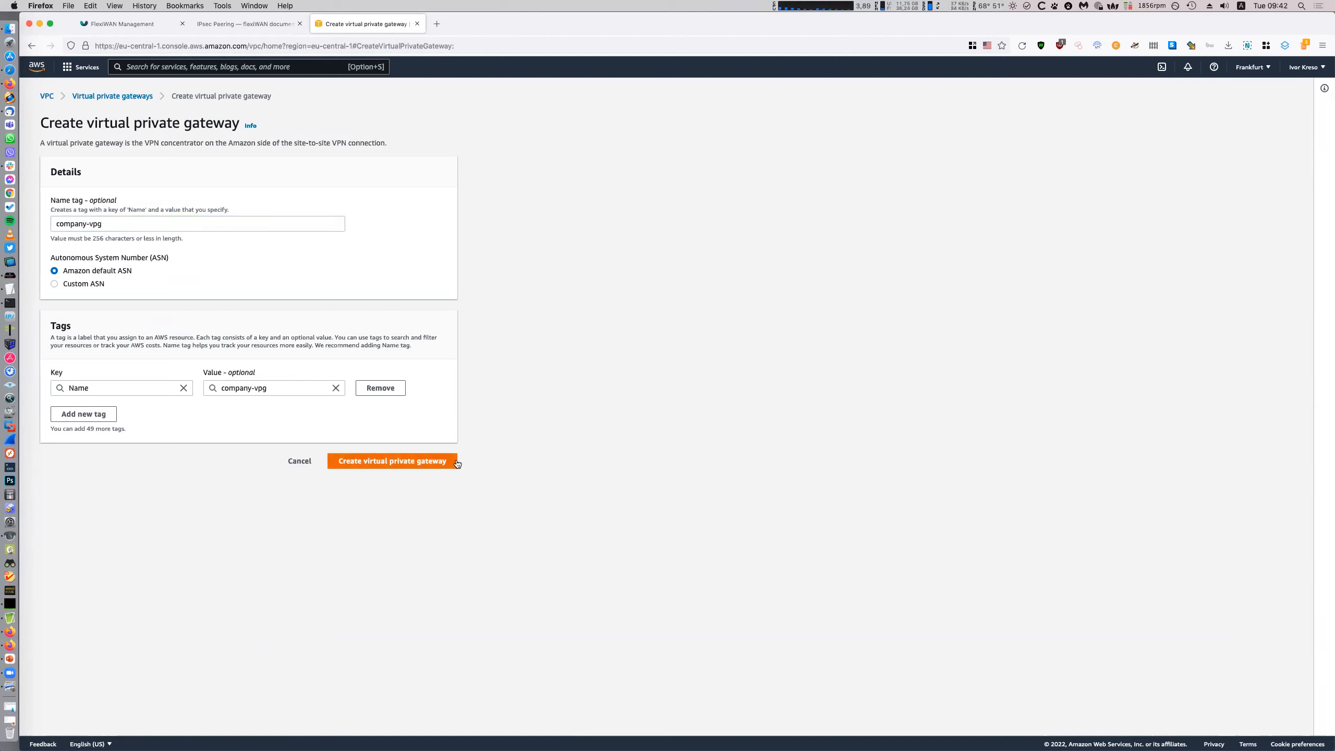
{"action": "left_click", "coordinate": [380, 461]}
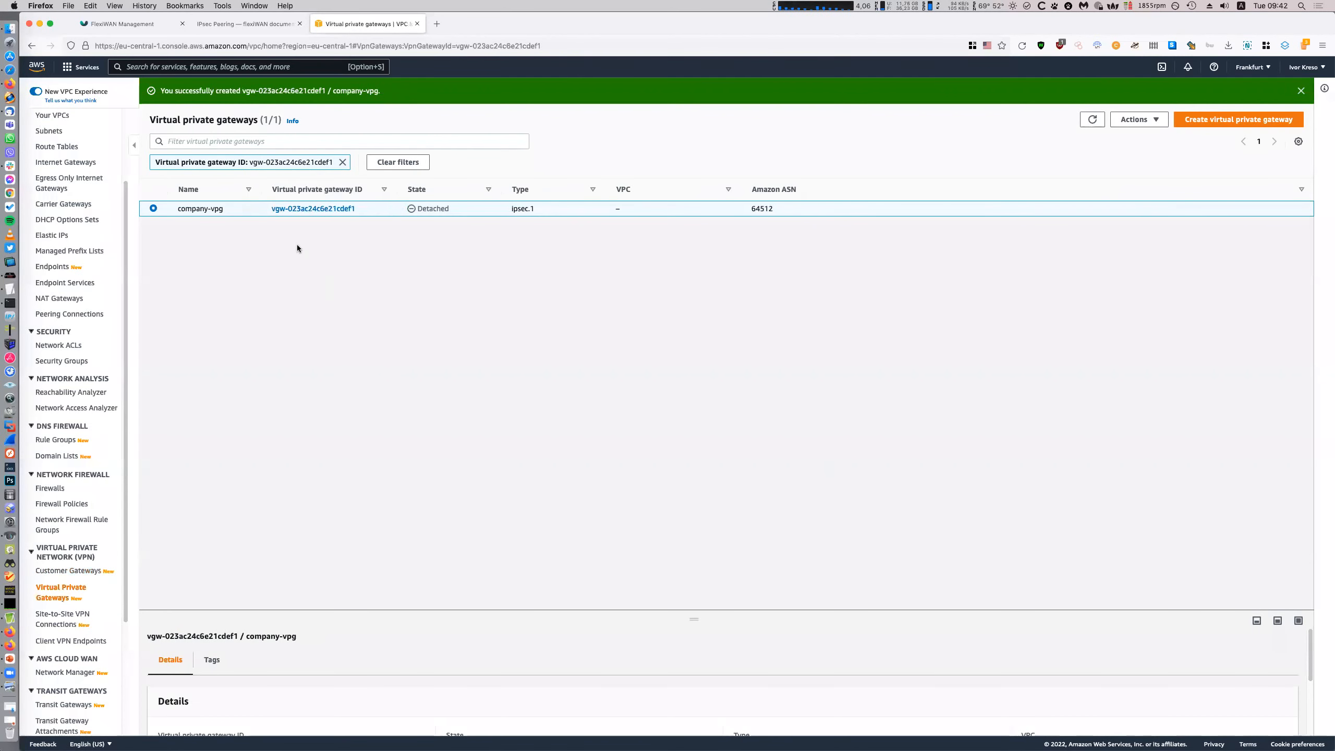
Attach company-vpg to company-vpc
{"action": "right_click", "coordinate": [587, 213]}
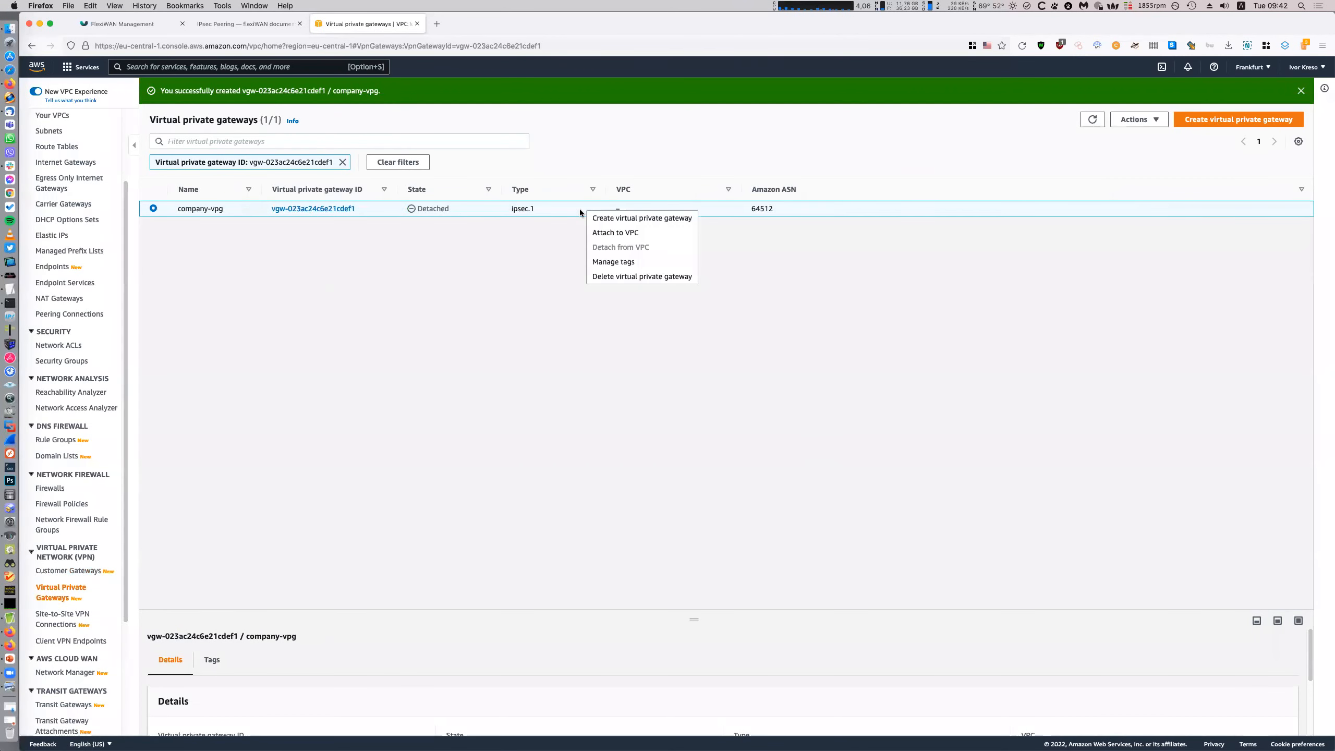
{"action": "left_click", "coordinate": [637, 237]}
{"action": "left_click", "coordinate": [194, 241]}
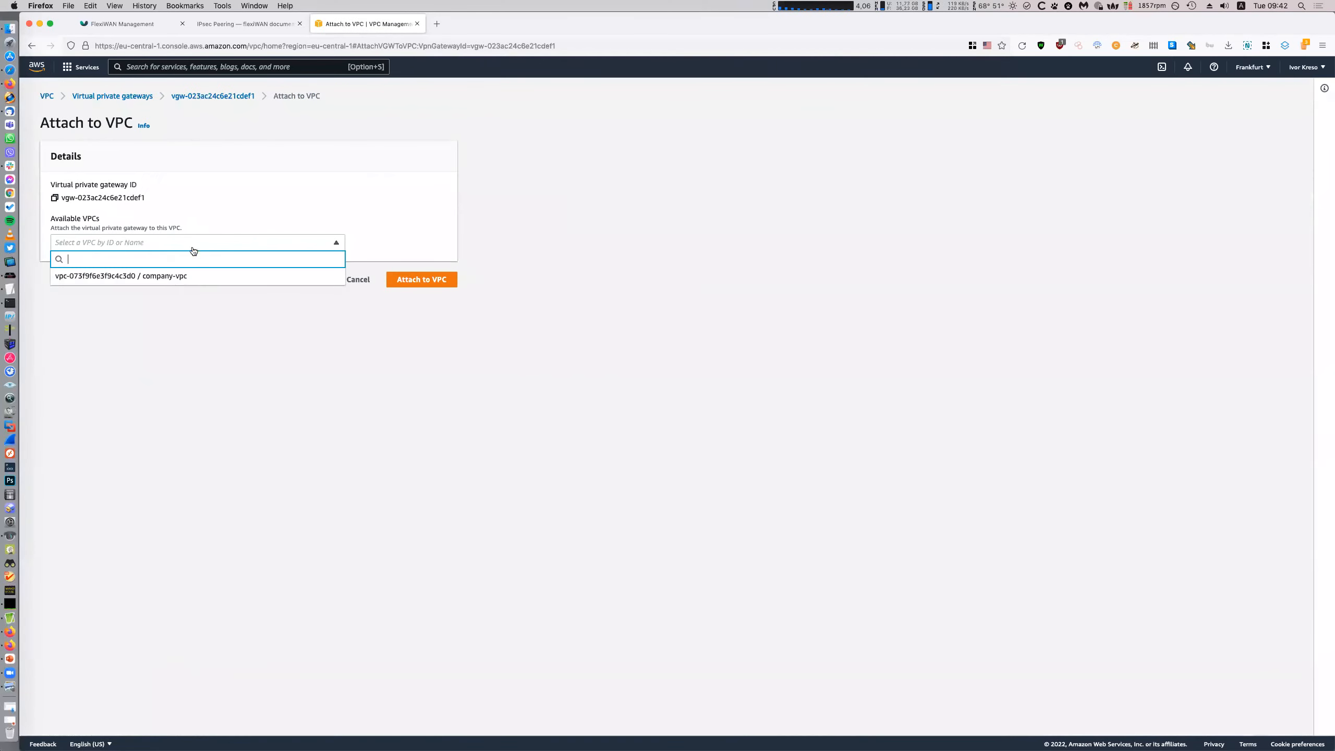
{"action": "left_click", "coordinate": [182, 280]}
{"action": "left_click", "coordinate": [436, 279]}
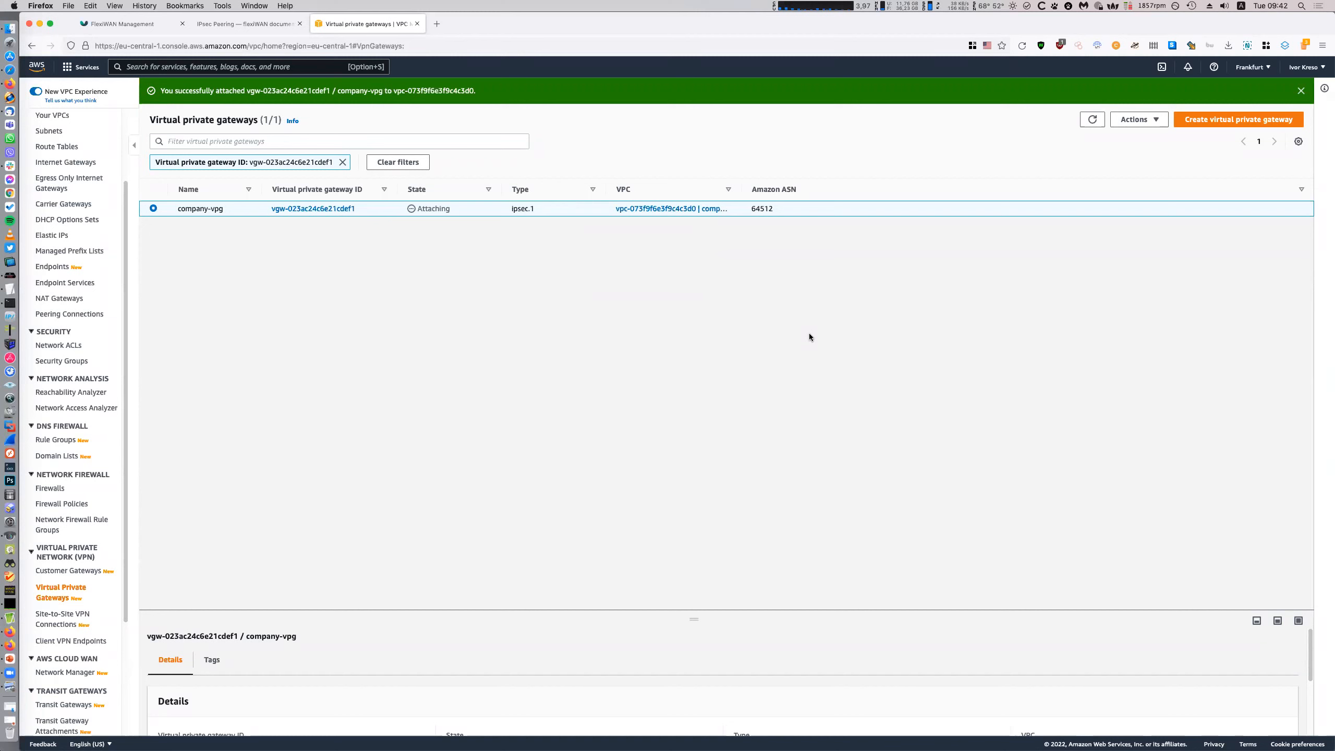
Check the progress of company-vpg's attachment
{"action": "right_click", "coordinate": [375, 209]}
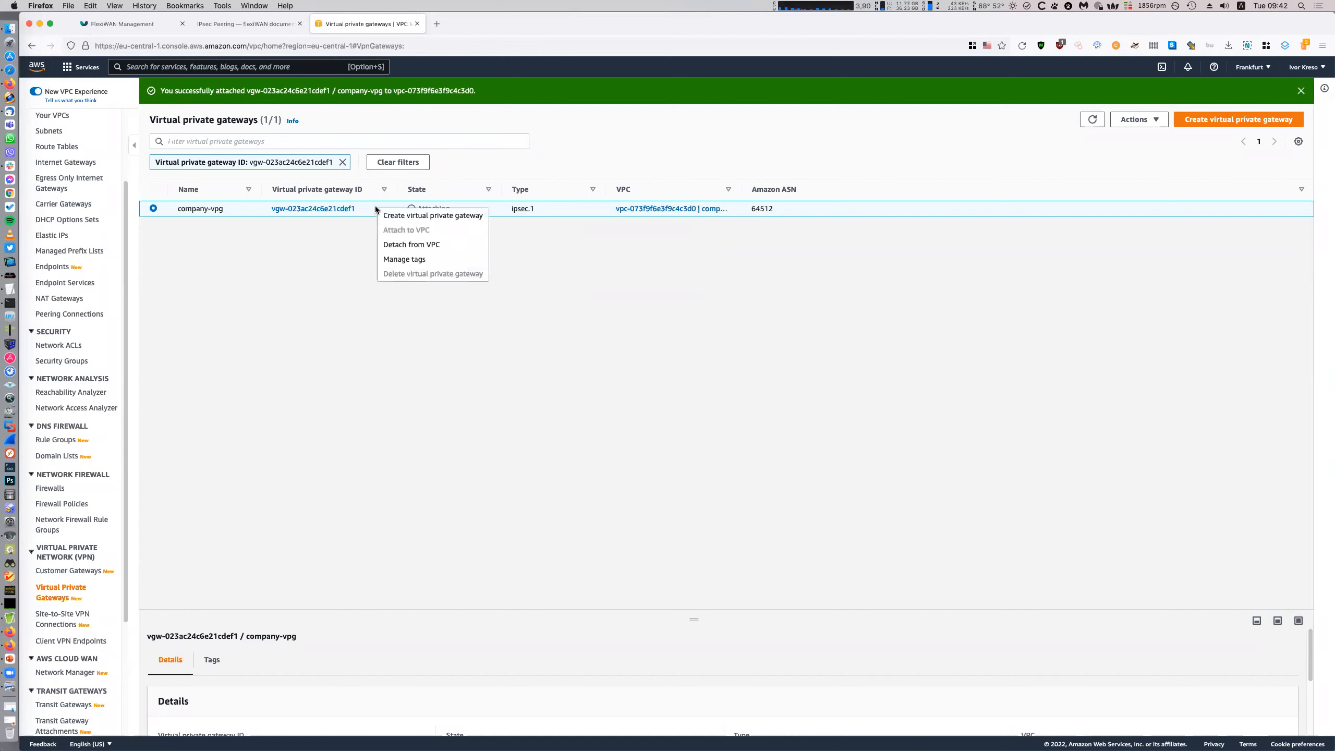
{"action": "left_click", "coordinate": [331, 293]}
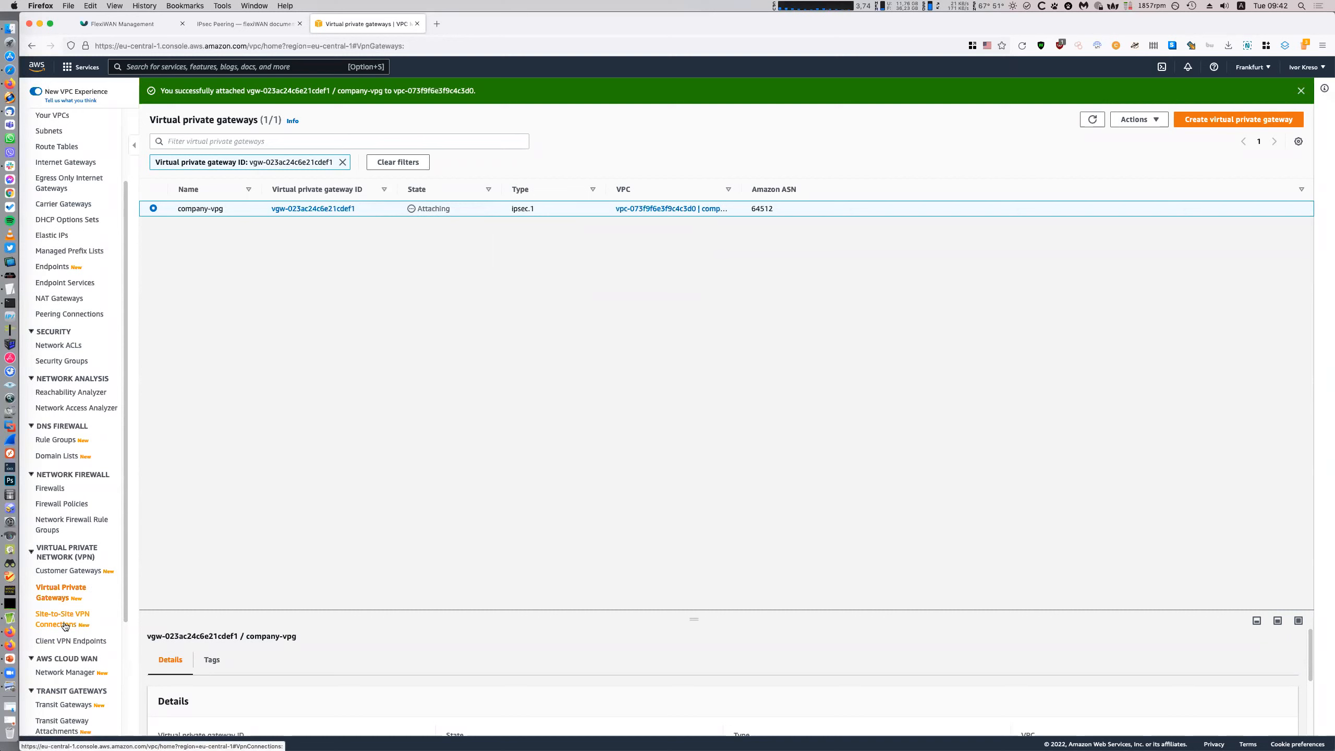
{"action": "left_click", "coordinate": [9, 42]}
{"action": "left_click", "coordinate": [9, 43]}
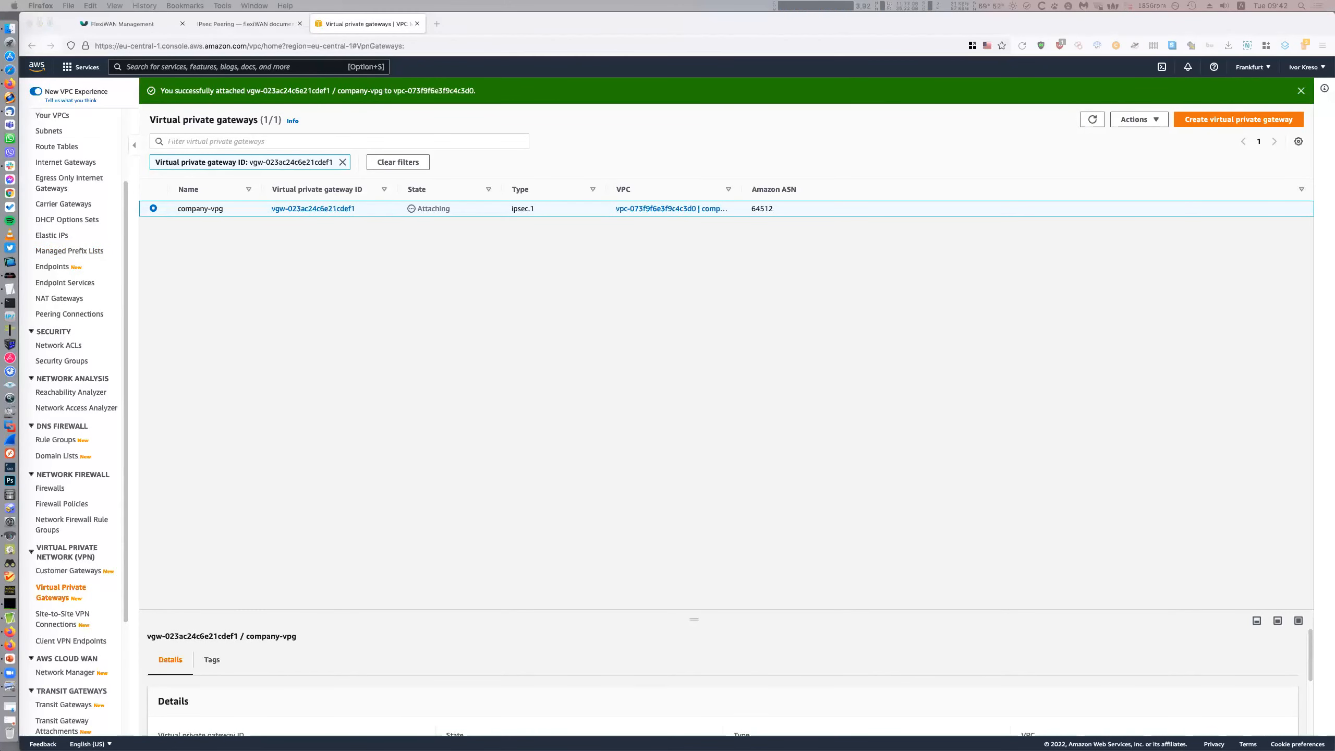
{"action": "left_click", "coordinate": [626, 549]}
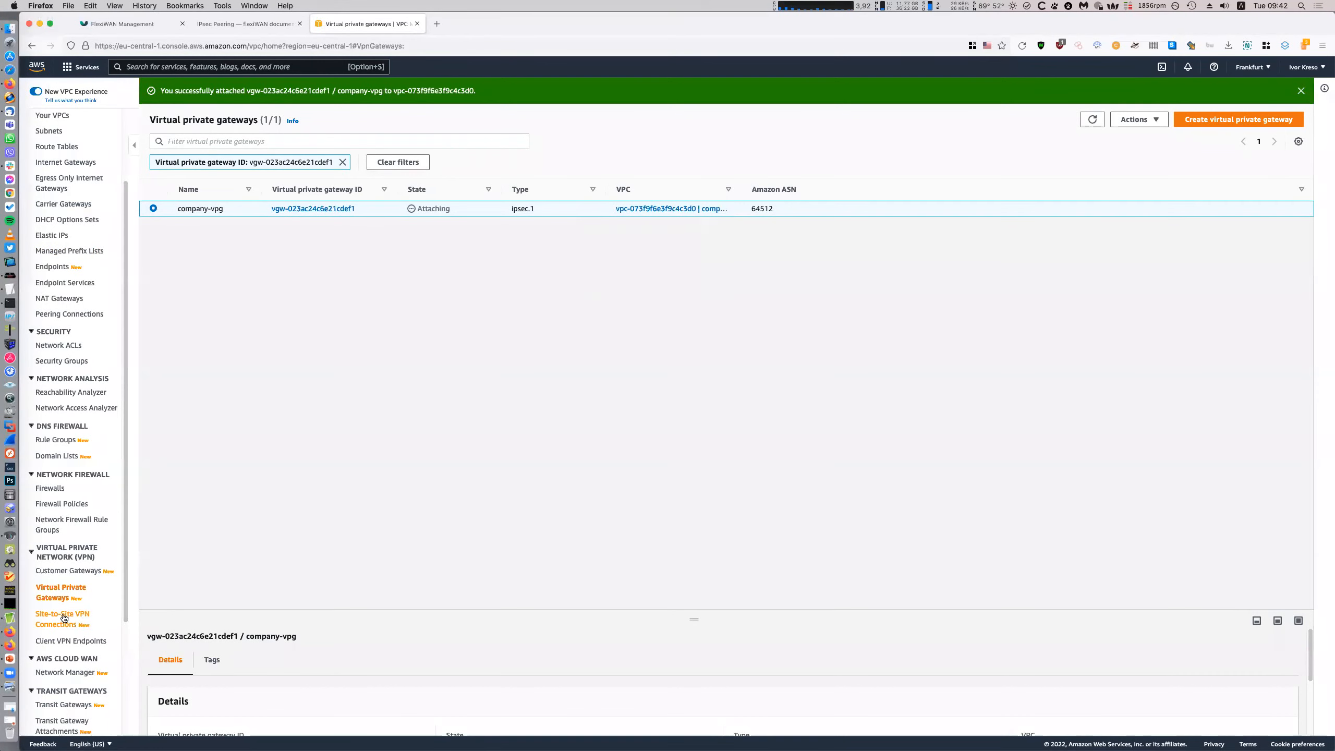
Review flexiWAN-Frankfurt and company-vpg actions, then open Site-to-Site VPN Connections
{"action": "left_click", "coordinate": [72, 575]}
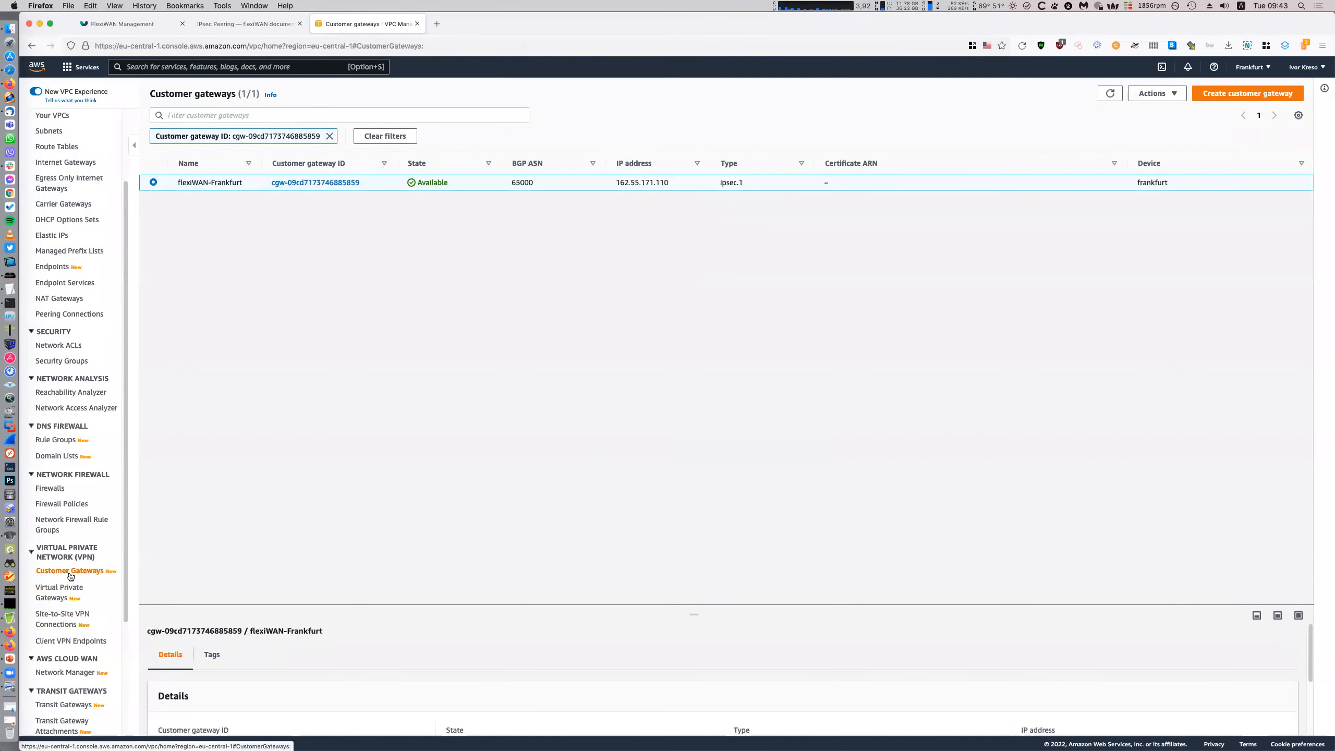
{"action": "right_click", "coordinate": [226, 182]}
{"action": "left_click", "coordinate": [202, 353]}
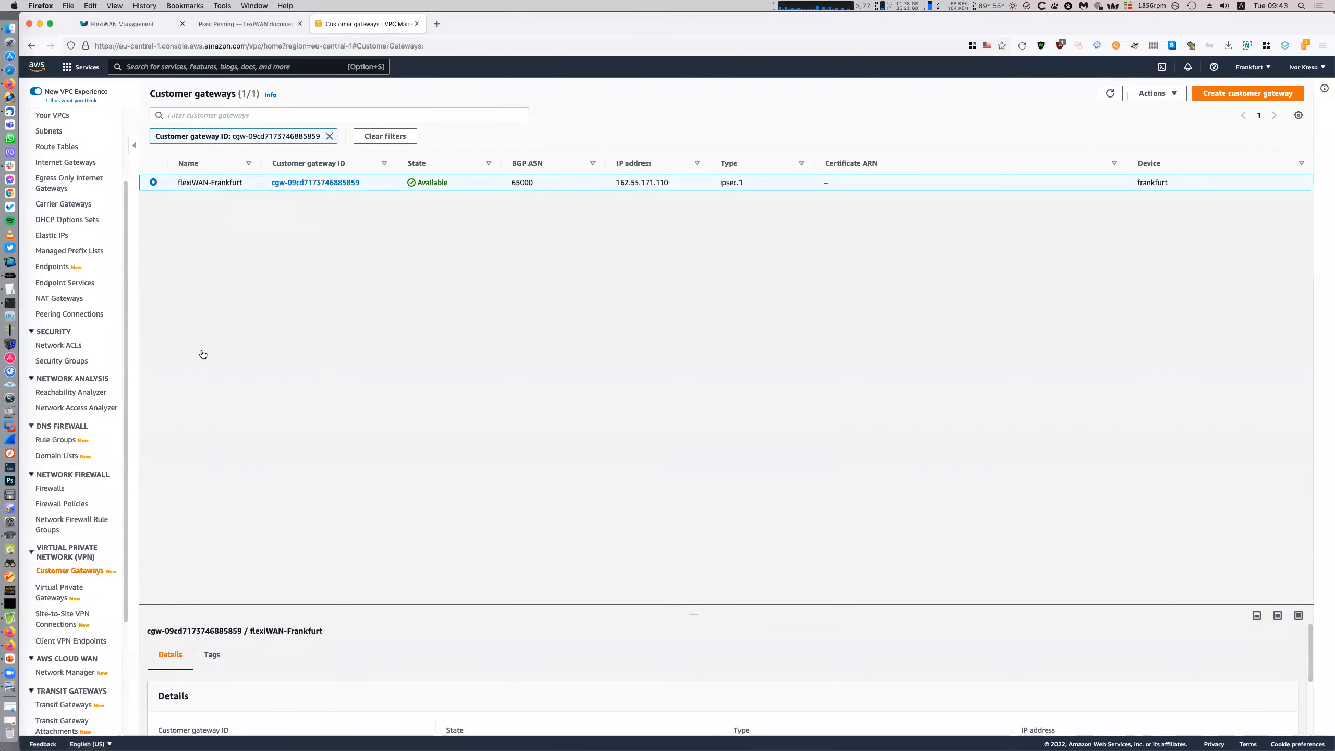
{"action": "left_click", "coordinate": [60, 597]}
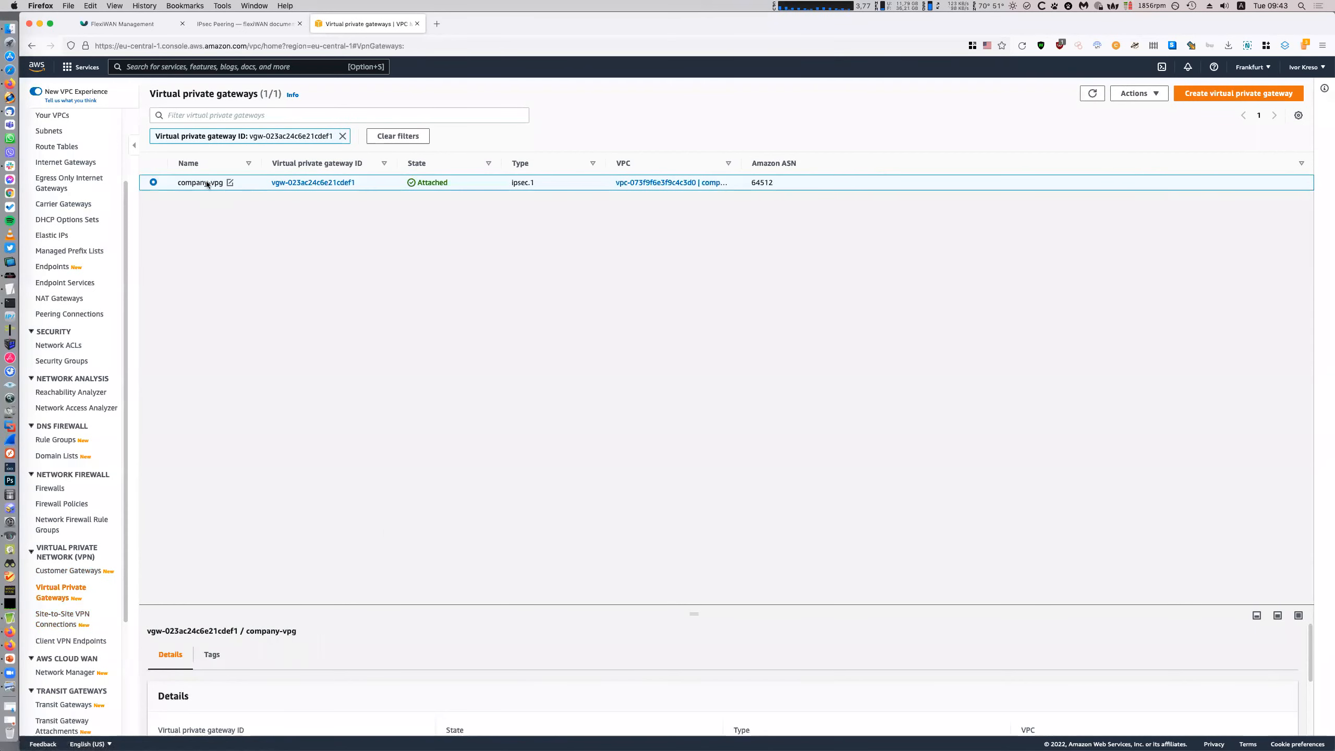
{"action": "right_click", "coordinate": [209, 182]}
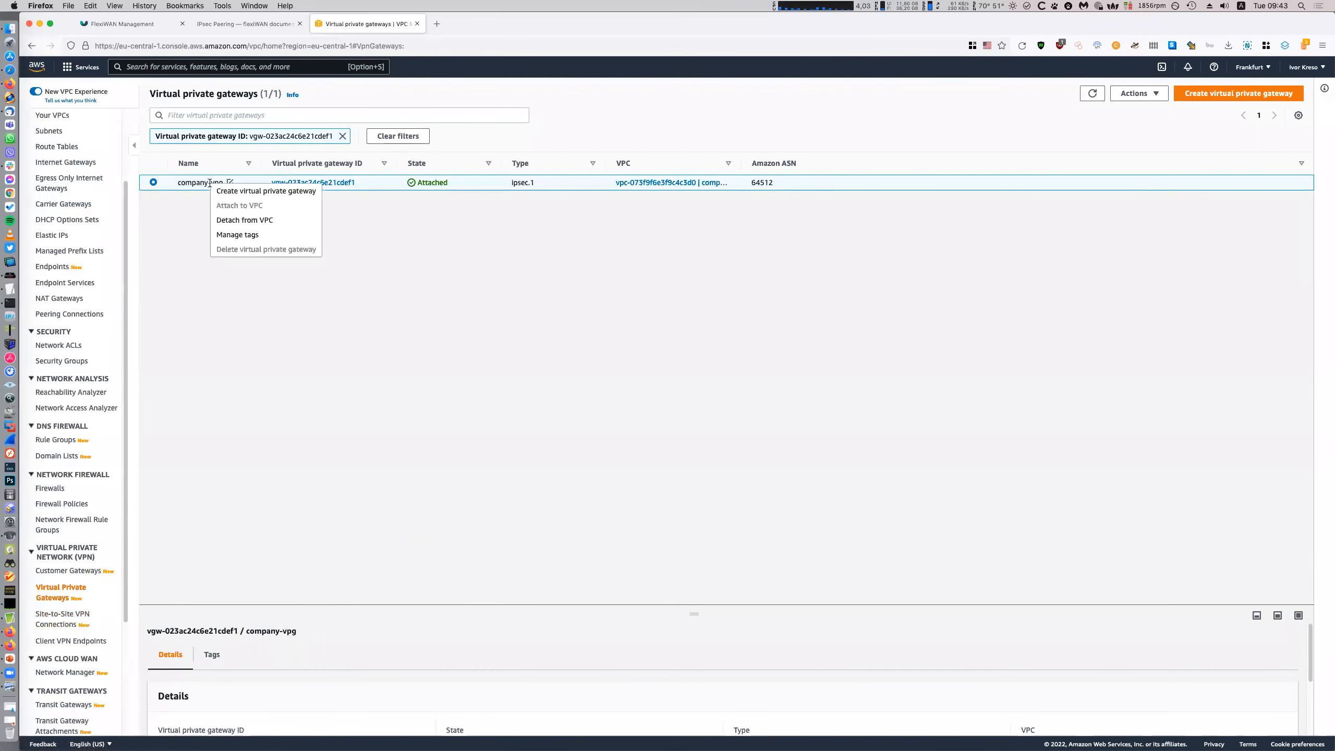
{"action": "left_click", "coordinate": [198, 271]}
{"action": "left_click", "coordinate": [63, 619]}
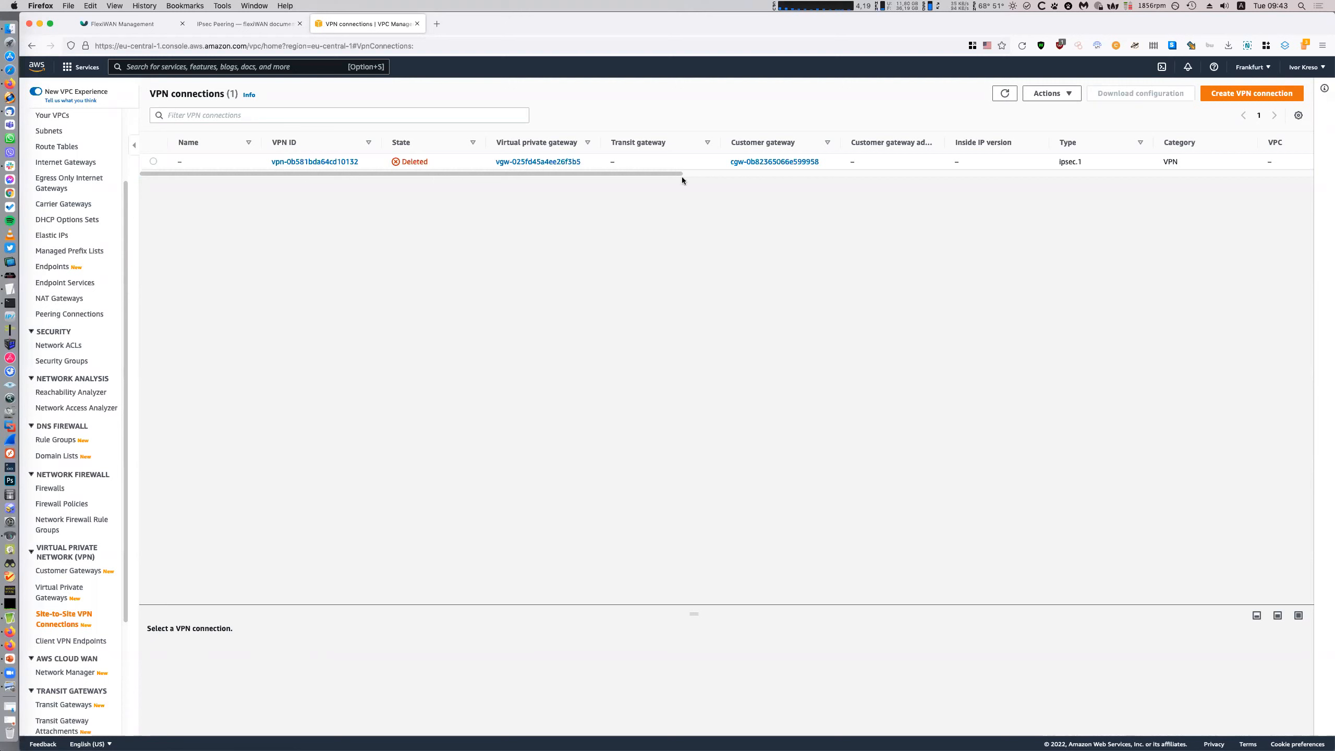
Fill a new VPN connection: name company-vpn, gateway company-vpg, customer gateway flexiWAN-Frankfurt
{"action": "left_click", "coordinate": [1244, 93]}
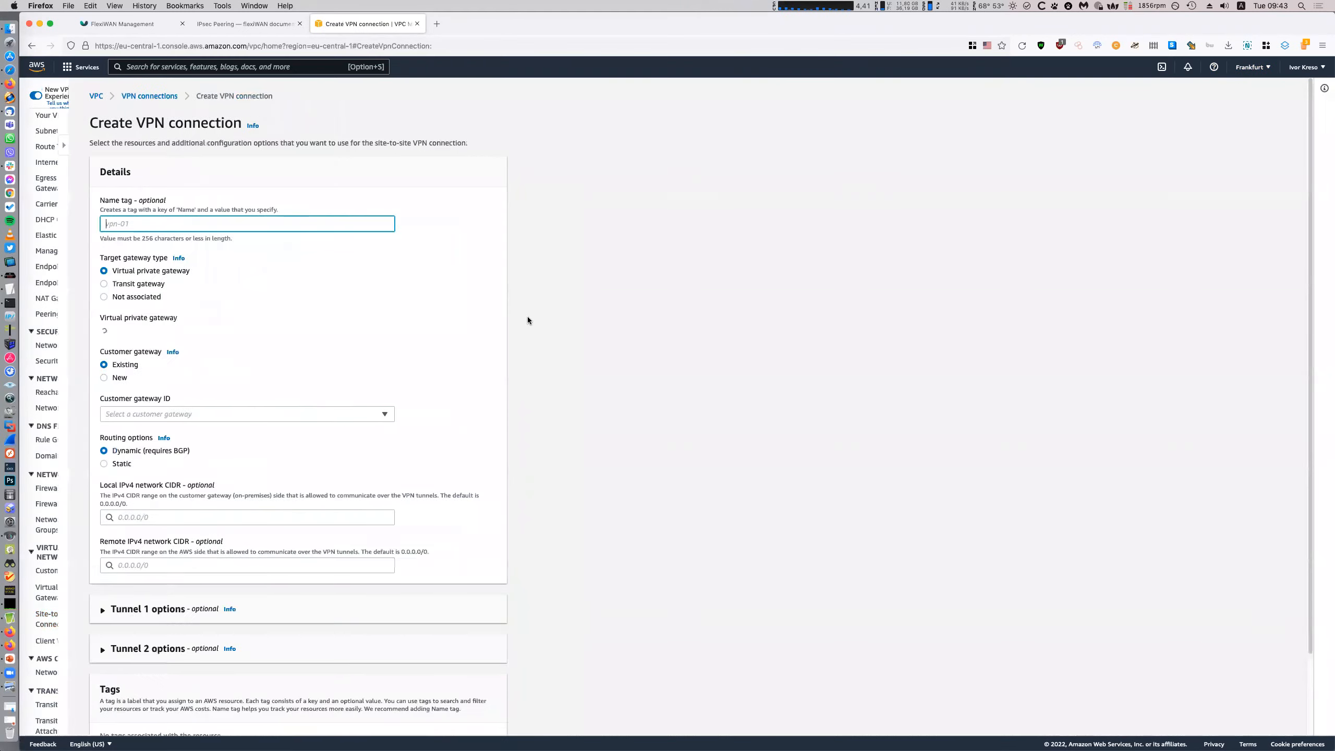
{"action": "type", "text": "company-vpn"}
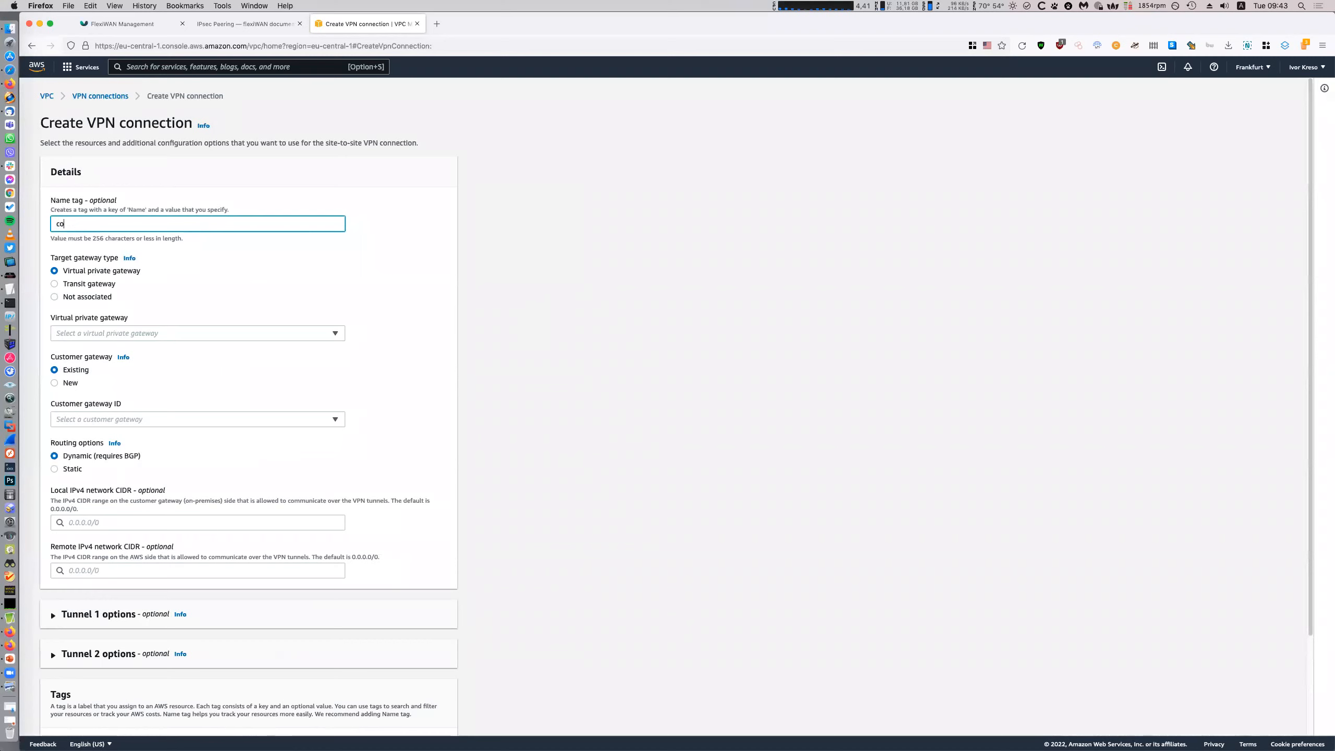
{"action": "left_click", "coordinate": [257, 331]}
{"action": "left_click", "coordinate": [237, 366]}
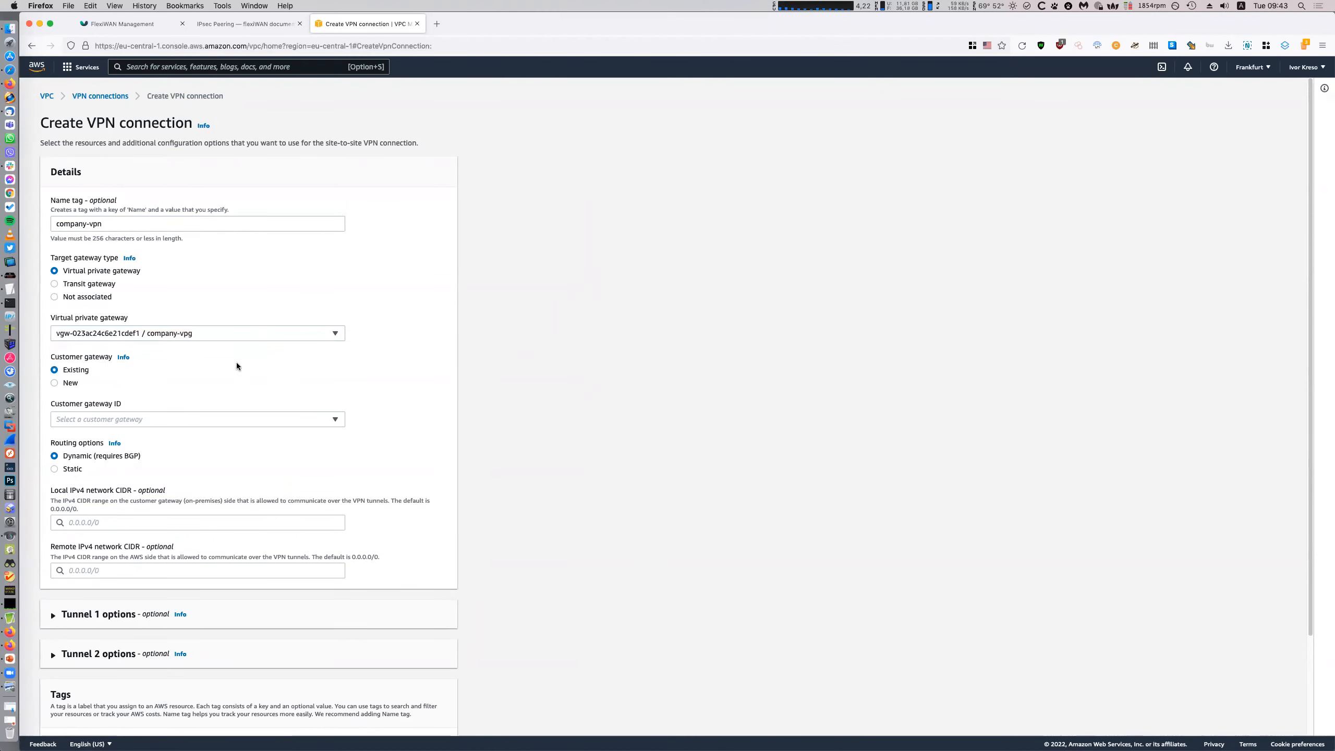
{"action": "left_click", "coordinate": [250, 417]}
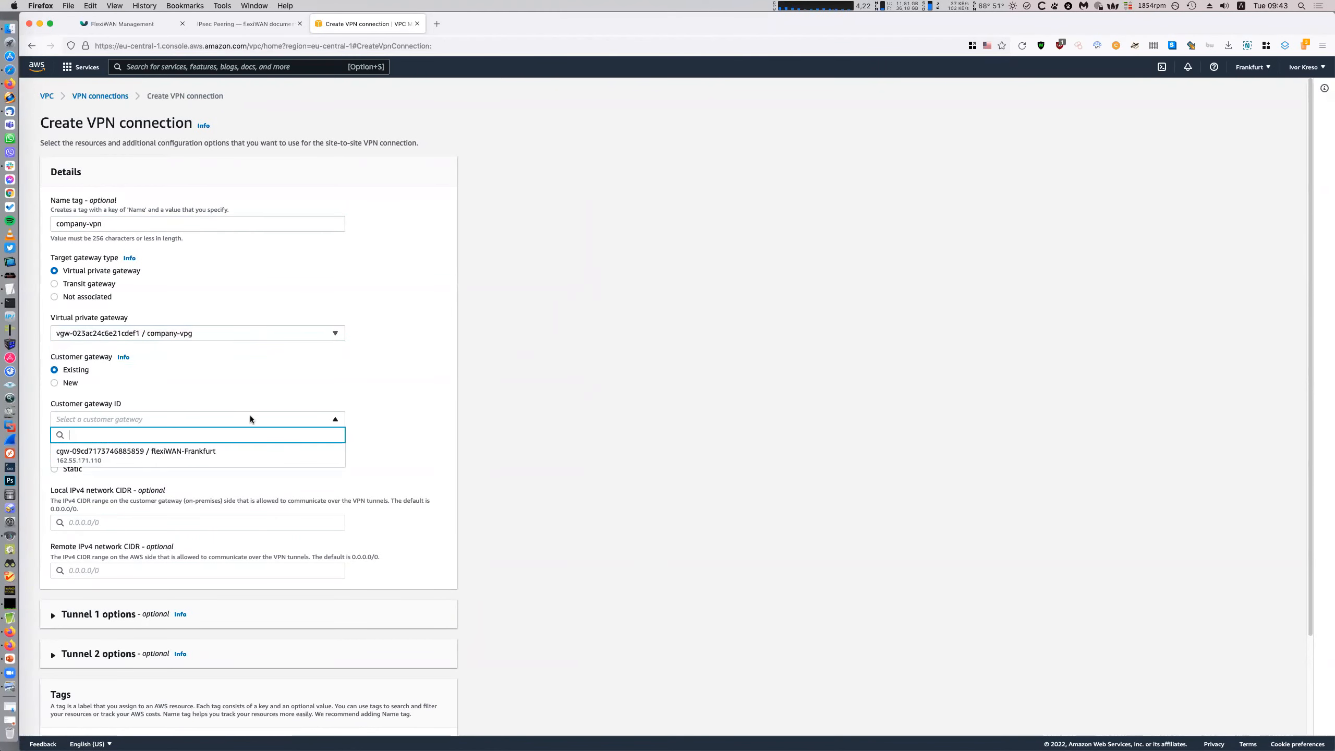
{"action": "left_click", "coordinate": [227, 460]}
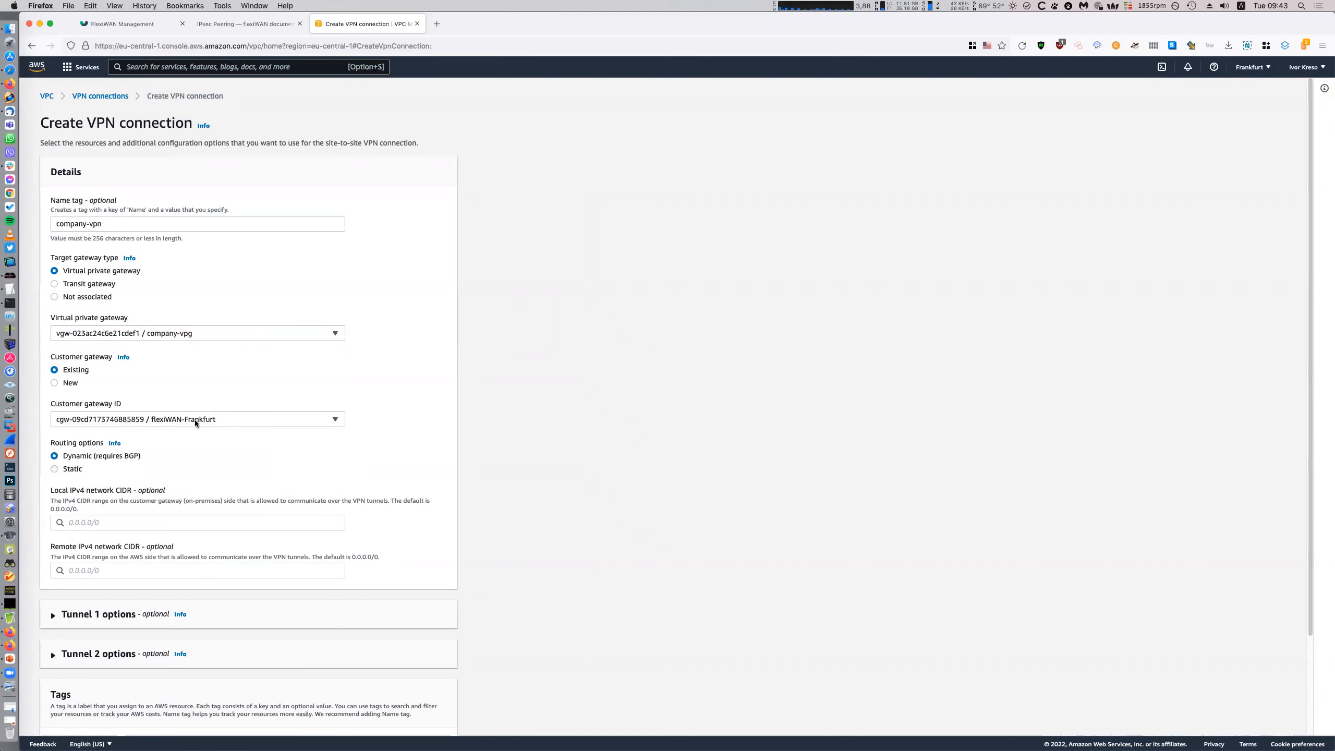
{"action": "left_click", "coordinate": [215, 421]}
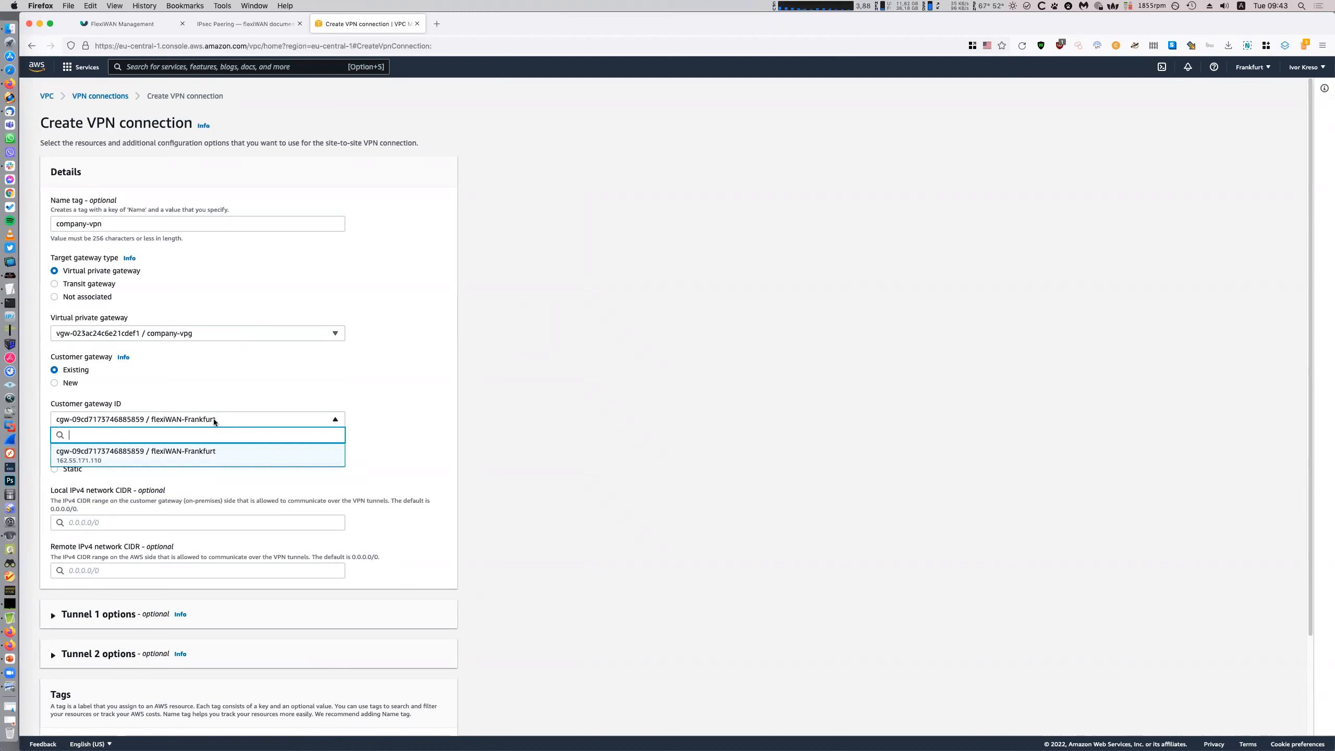
{"action": "left_click", "coordinate": [205, 333]}
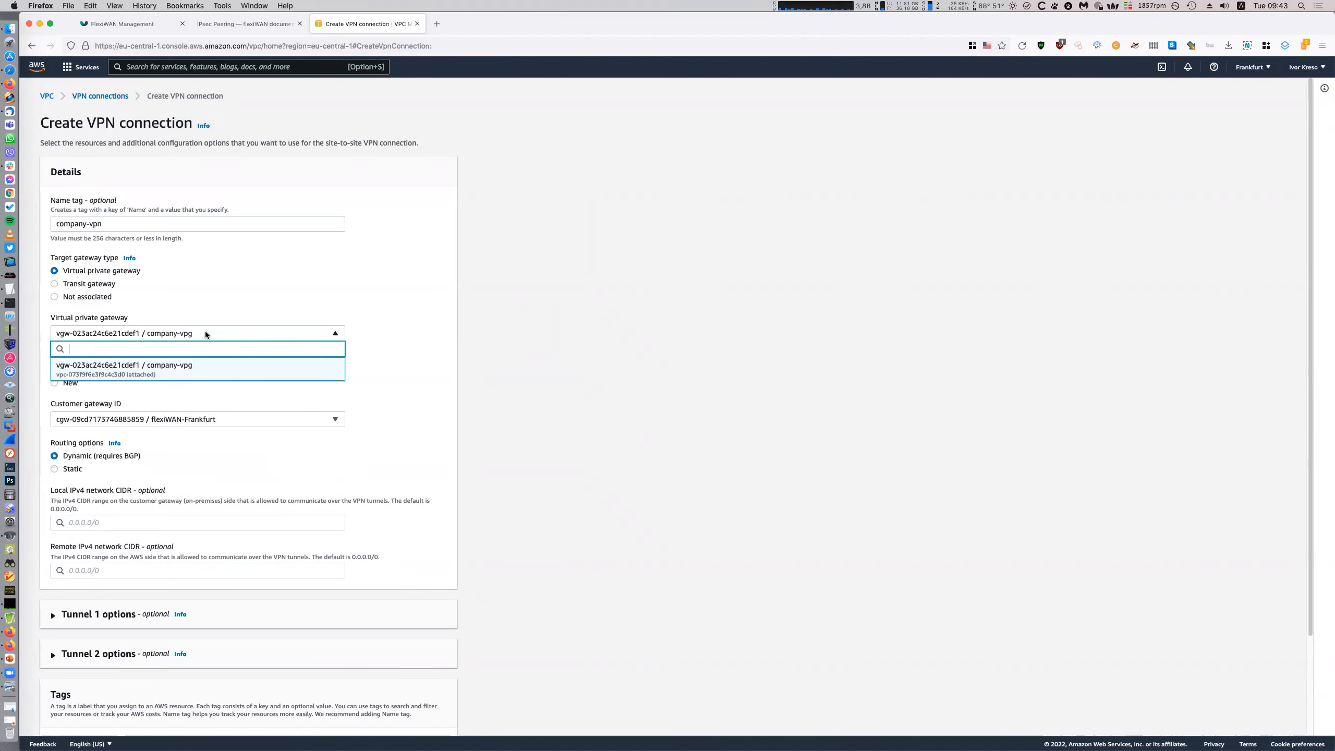
{"action": "left_click", "coordinate": [610, 440]}
{"action": "scroll", "coordinate": [602, 433], "scroll_direction": "down", "scroll_amount": 3}
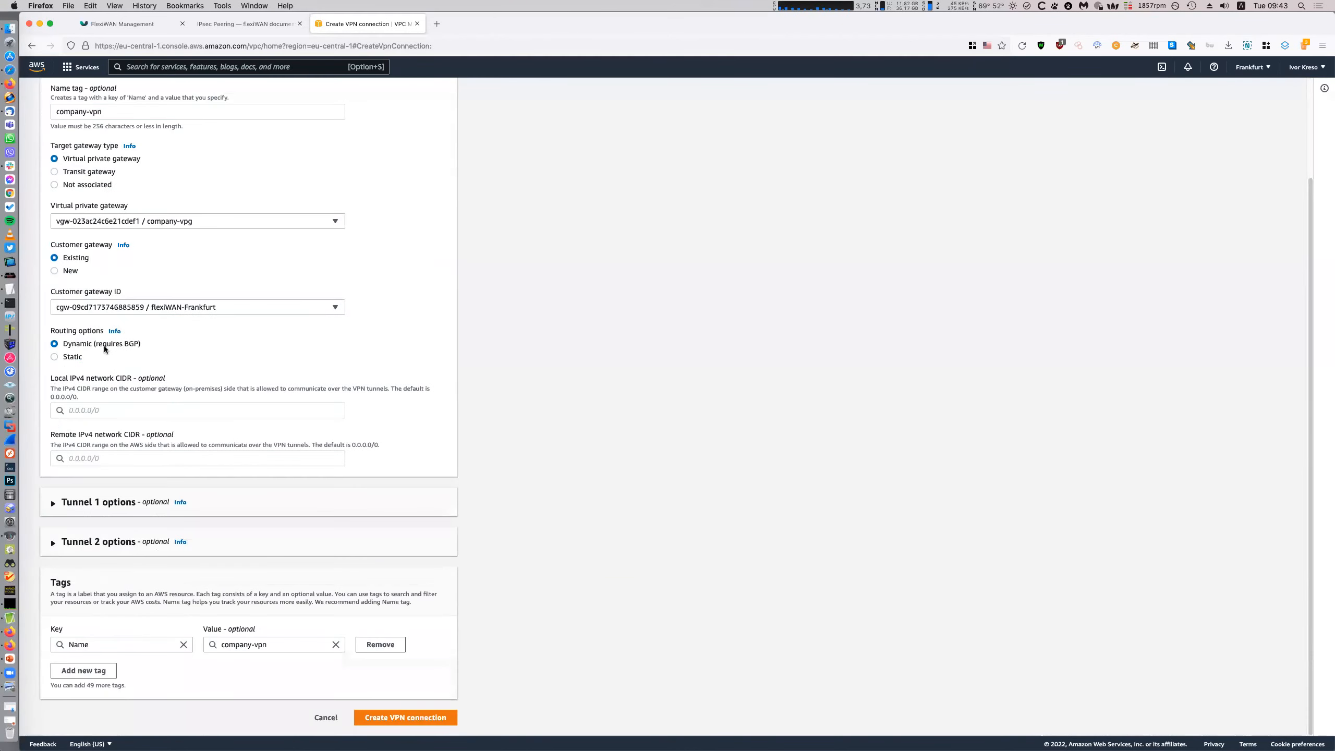
{"action": "key", "text": "super+equal"}
{"action": "key", "text": "super+equal"}
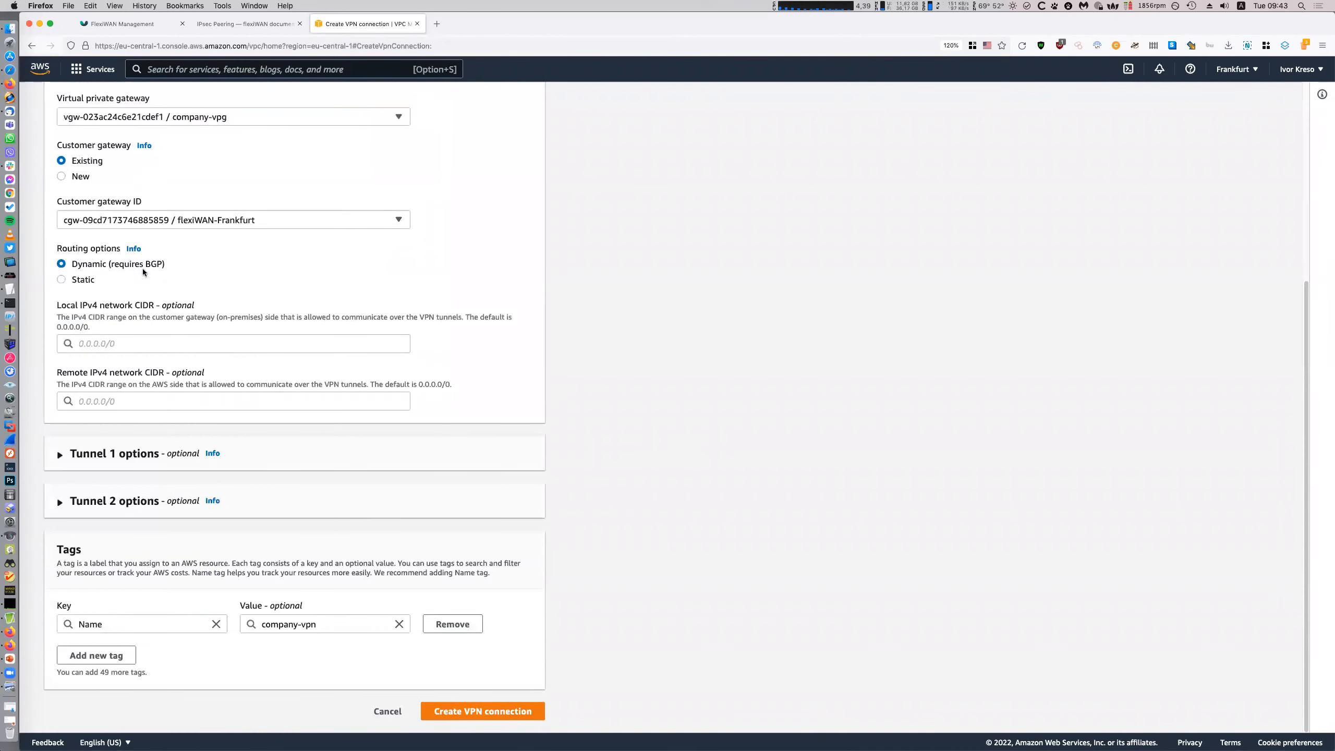
Use static routing with static IP prefix 10.0.0.0/24, leaving local CIDR empty
{"action": "left_click", "coordinate": [77, 281]}
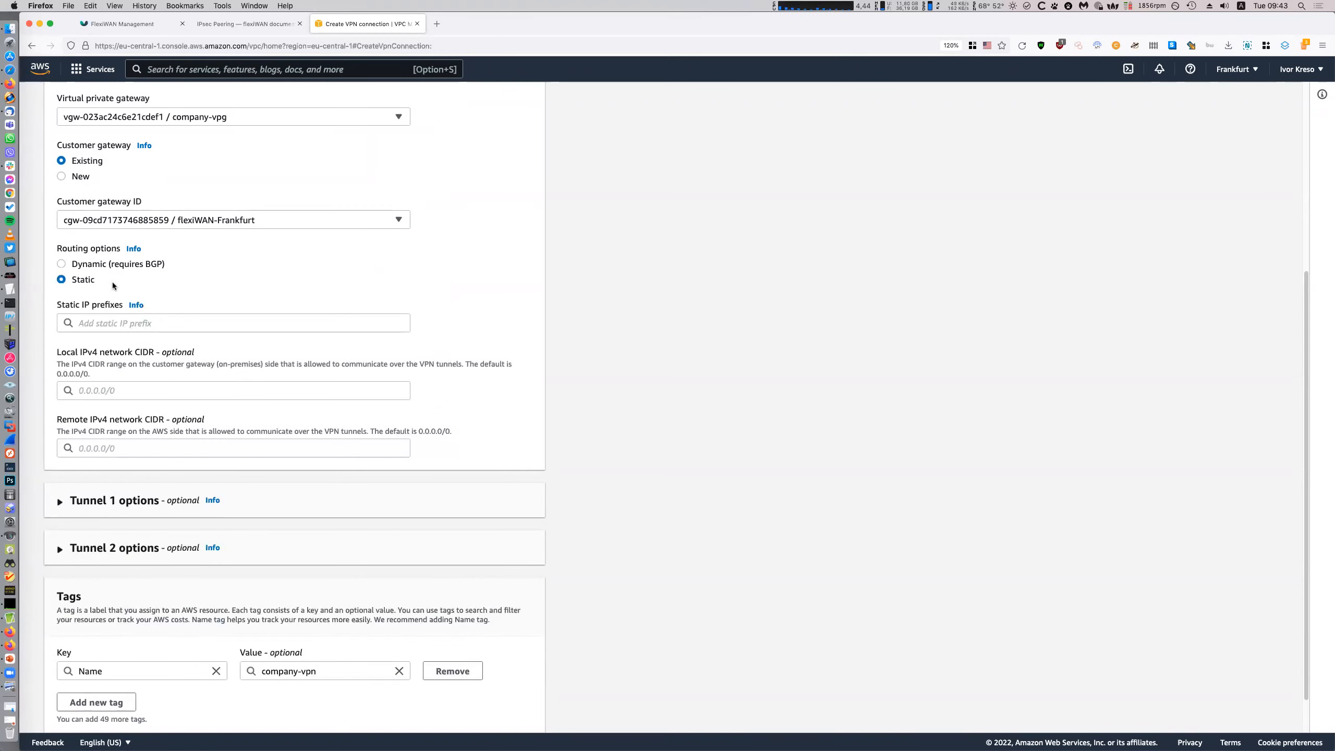
{"action": "left_click", "coordinate": [137, 390]}
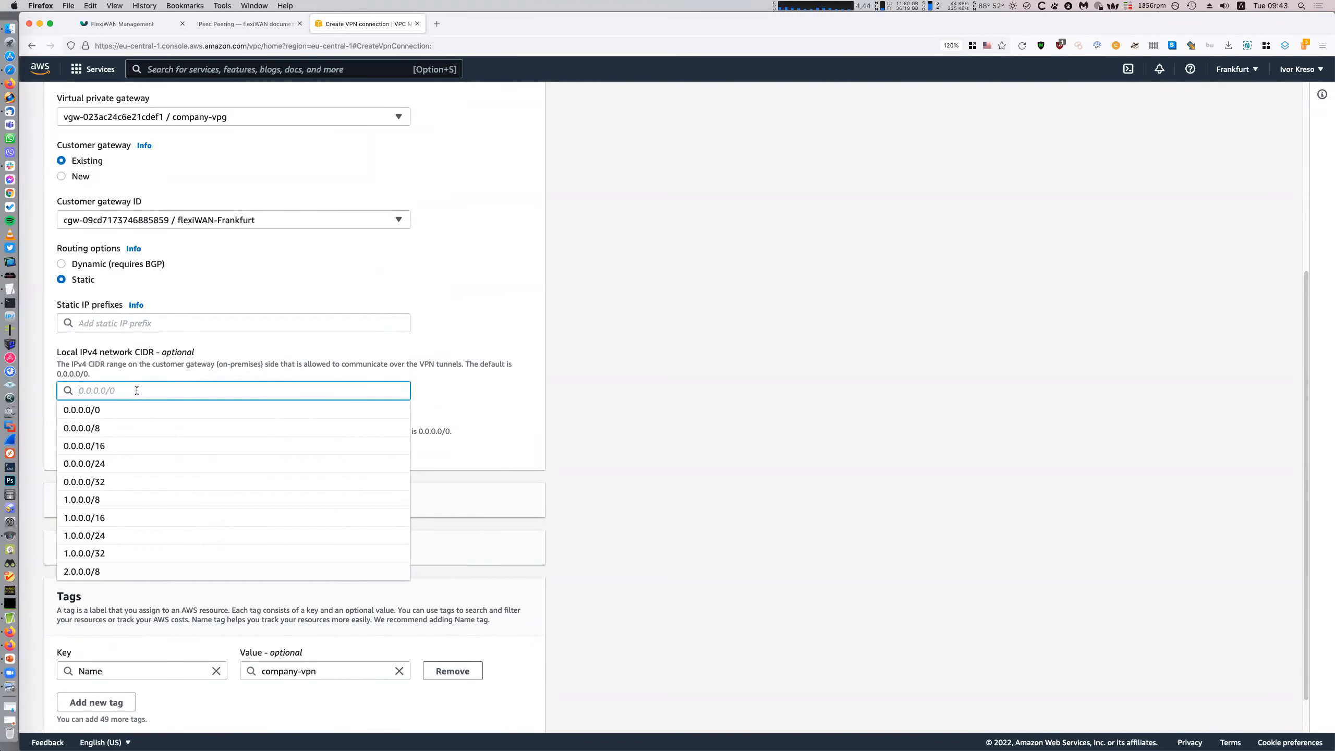
{"action": "left_click", "coordinate": [675, 414]}
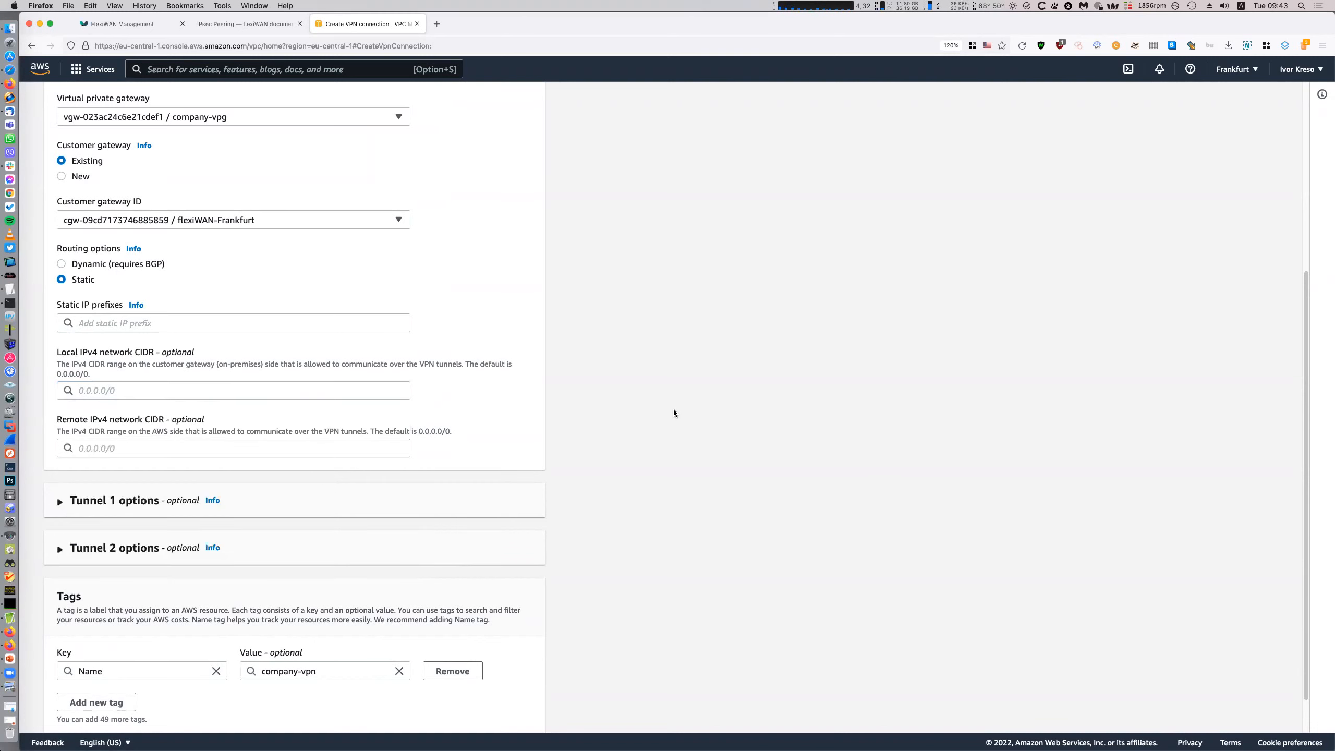
{"action": "left_click", "coordinate": [168, 326]}
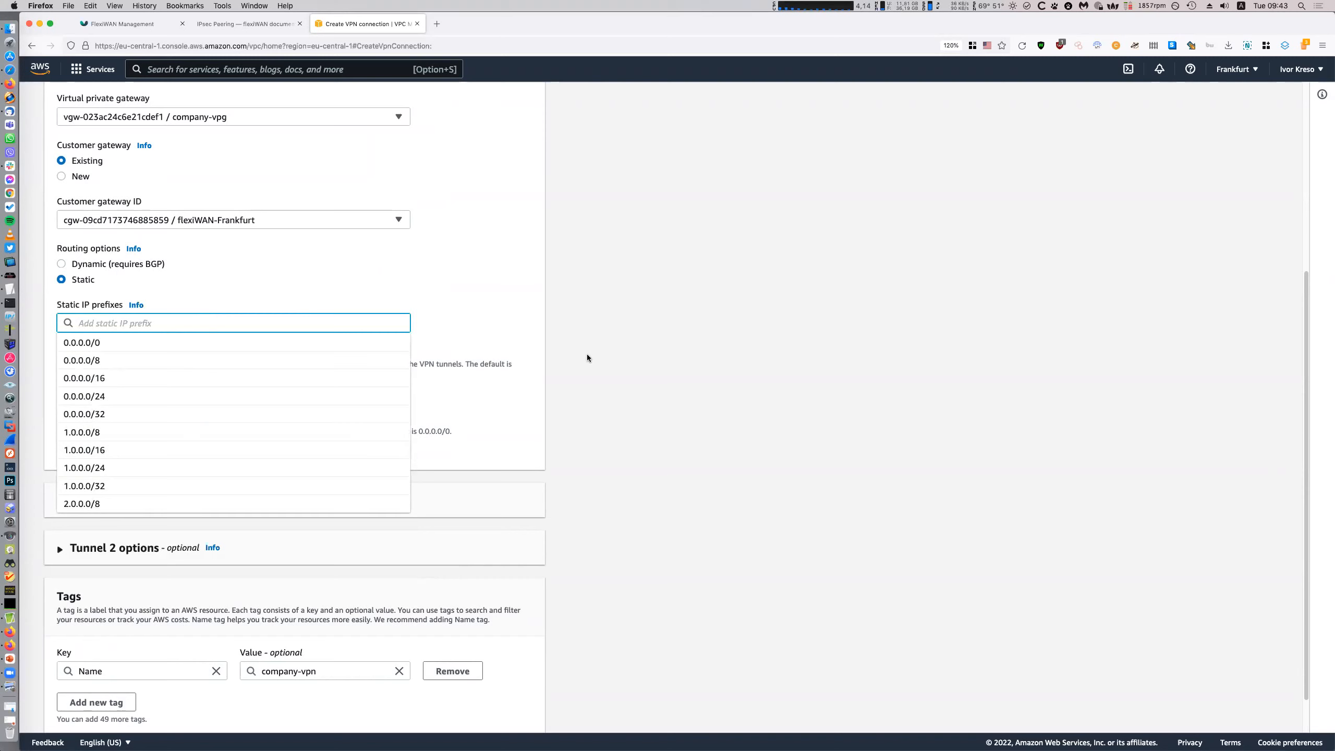
{"action": "type", "text": "10.0.0.0/24"}
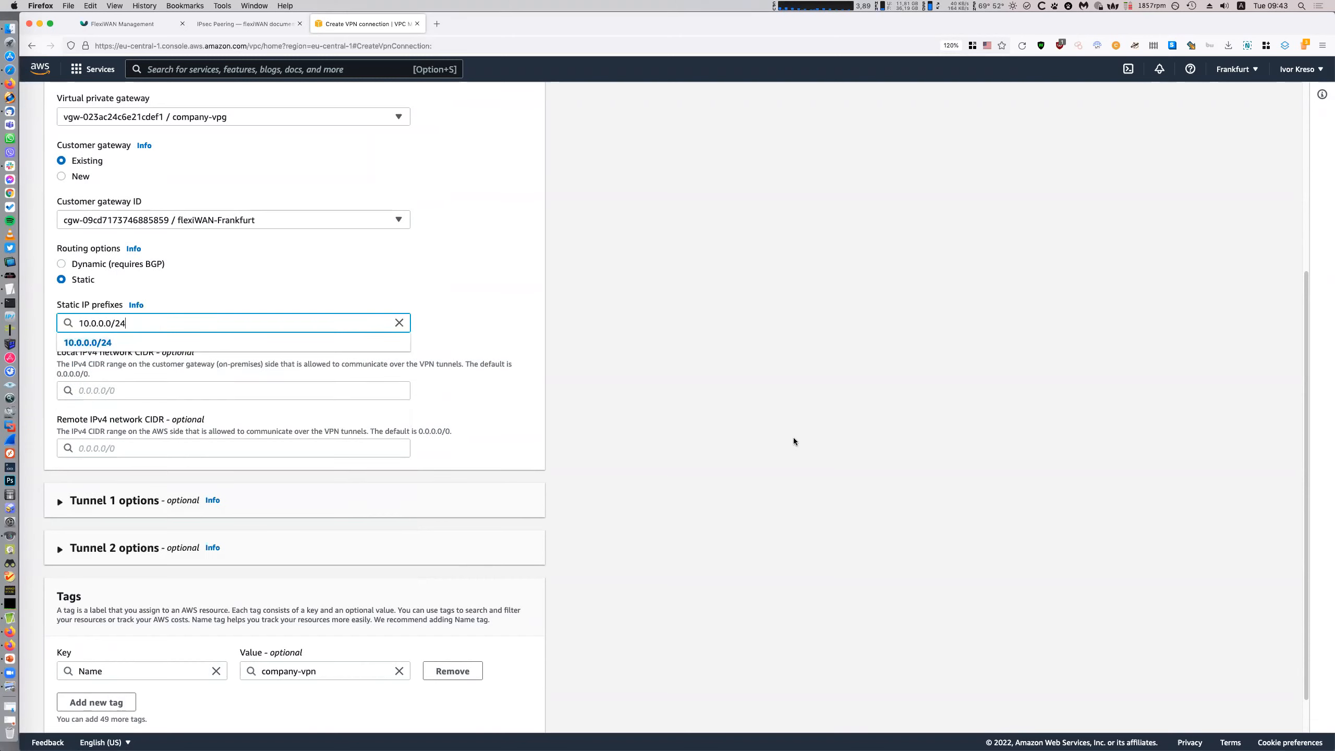
{"action": "key", "text": "Return"}
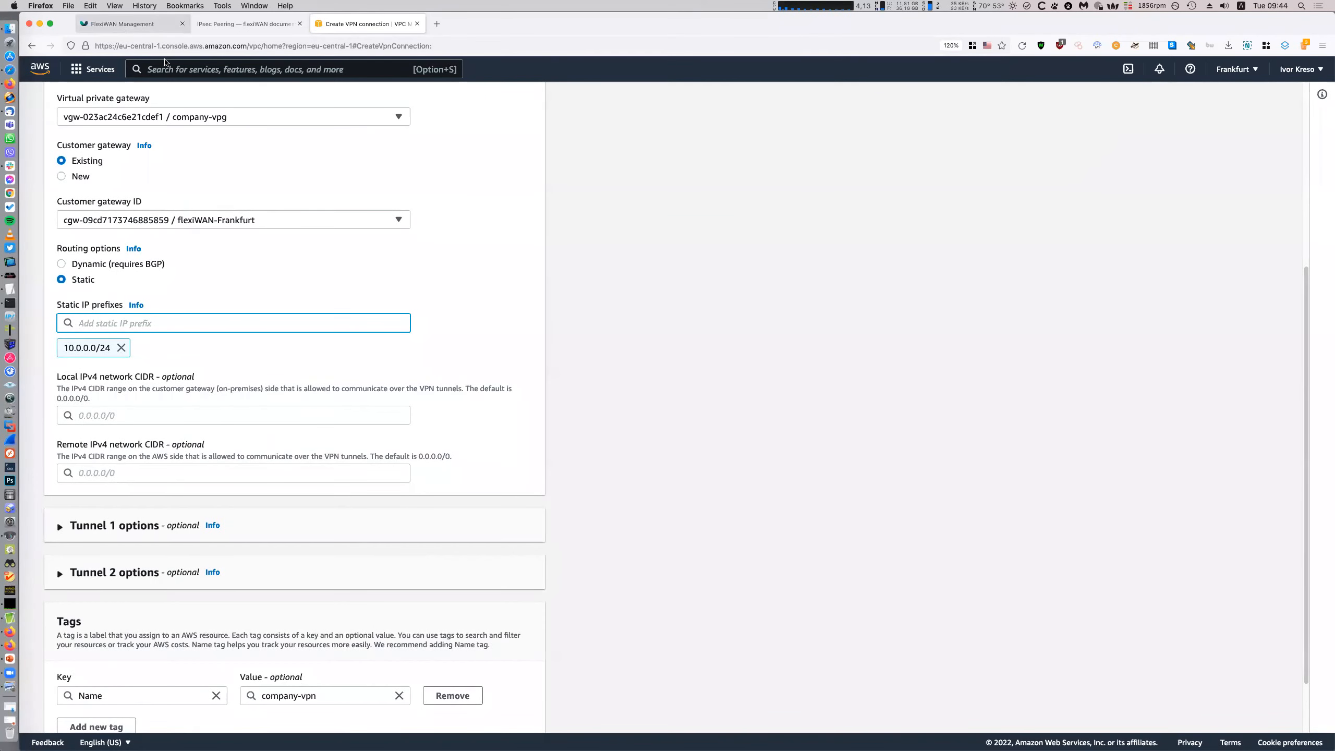
Copy Frankfurt's LAN address 192.168.89.2 from its flexiWAN interfaces
{"action": "left_click", "coordinate": [119, 23]}
{"action": "left_click_drag", "start_coordinate": [760, 254], "coordinate": [695, 254]}
{"action": "key", "text": "super+c"}
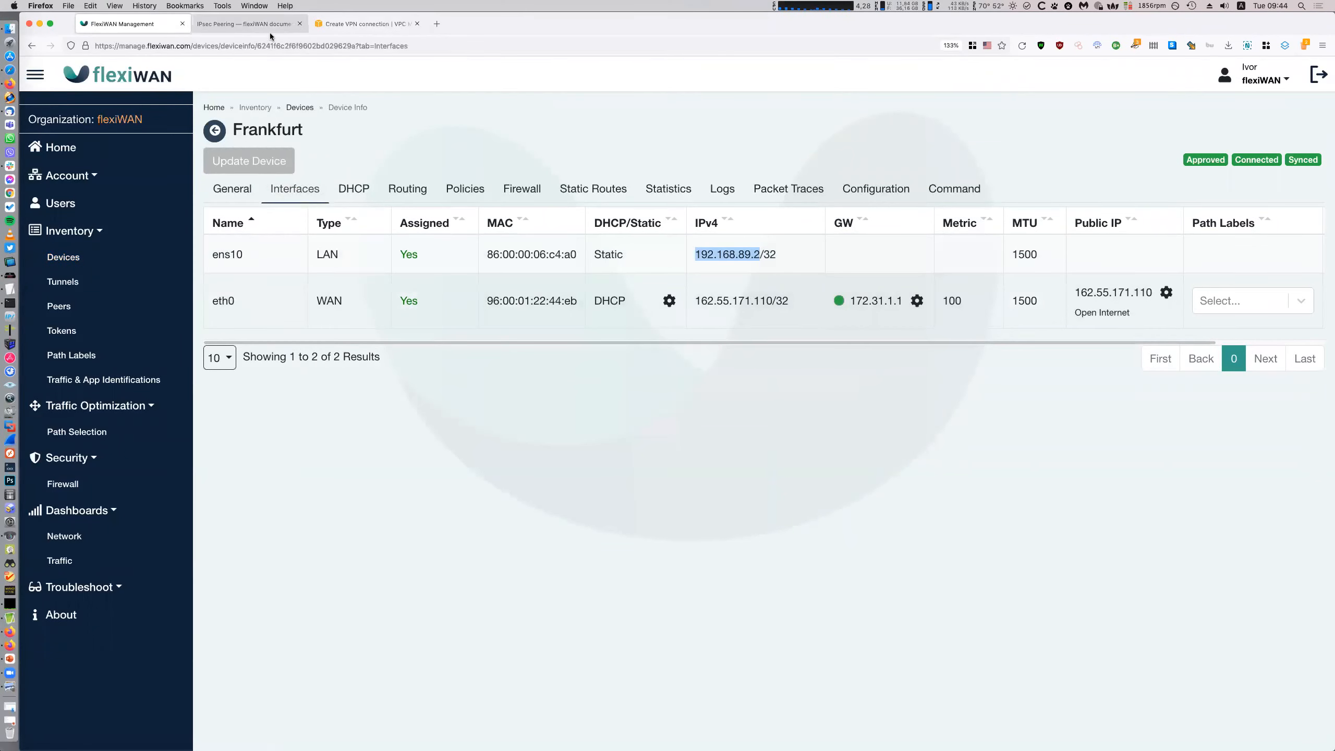
Add 192.168.89.0/24 as a second static prefix by editing the pasted LAN address
{"action": "left_click", "coordinate": [388, 20]}
{"action": "key", "text": "super+v"}
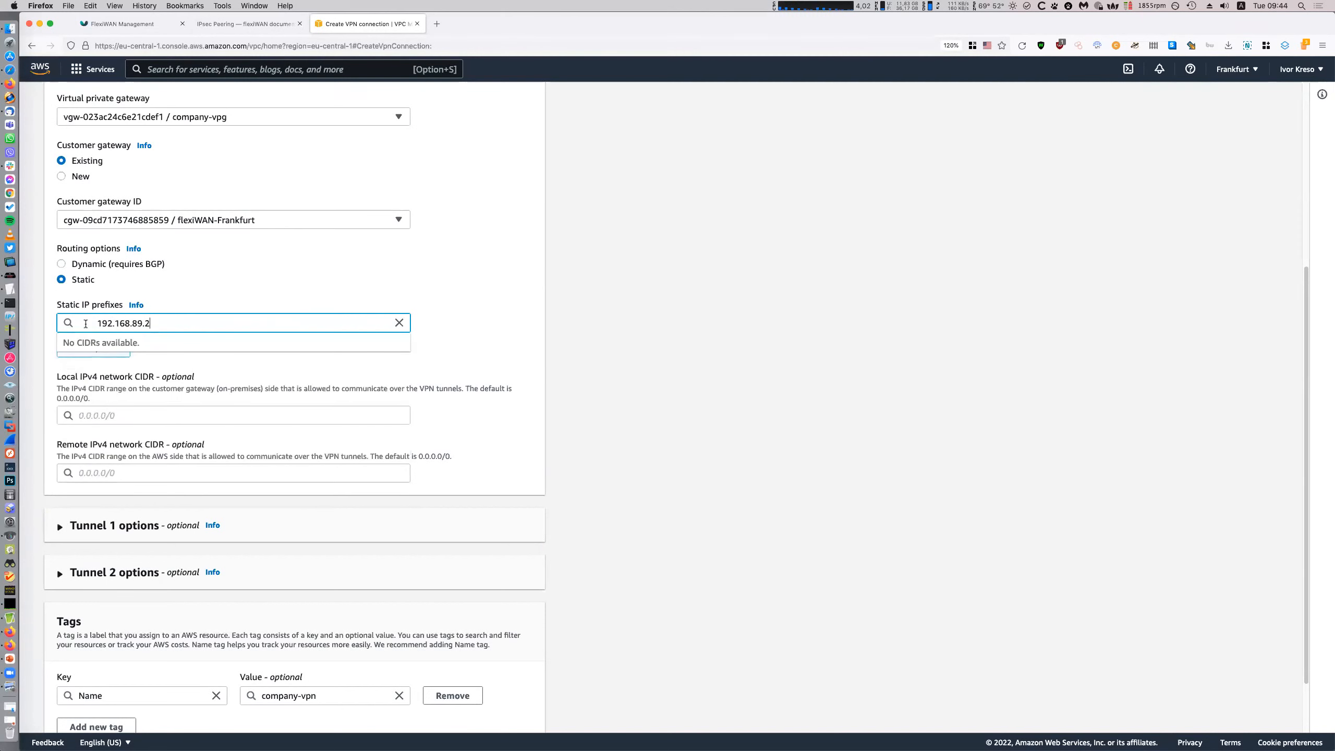
{"action": "left_click_drag", "start_coordinate": [95, 324], "coordinate": [52, 322]}
{"action": "key", "text": "BackSpace"}
{"action": "left_click", "coordinate": [140, 322]}
{"action": "key", "text": "BackSpace"}
{"action": "type", "text": "0/24"}
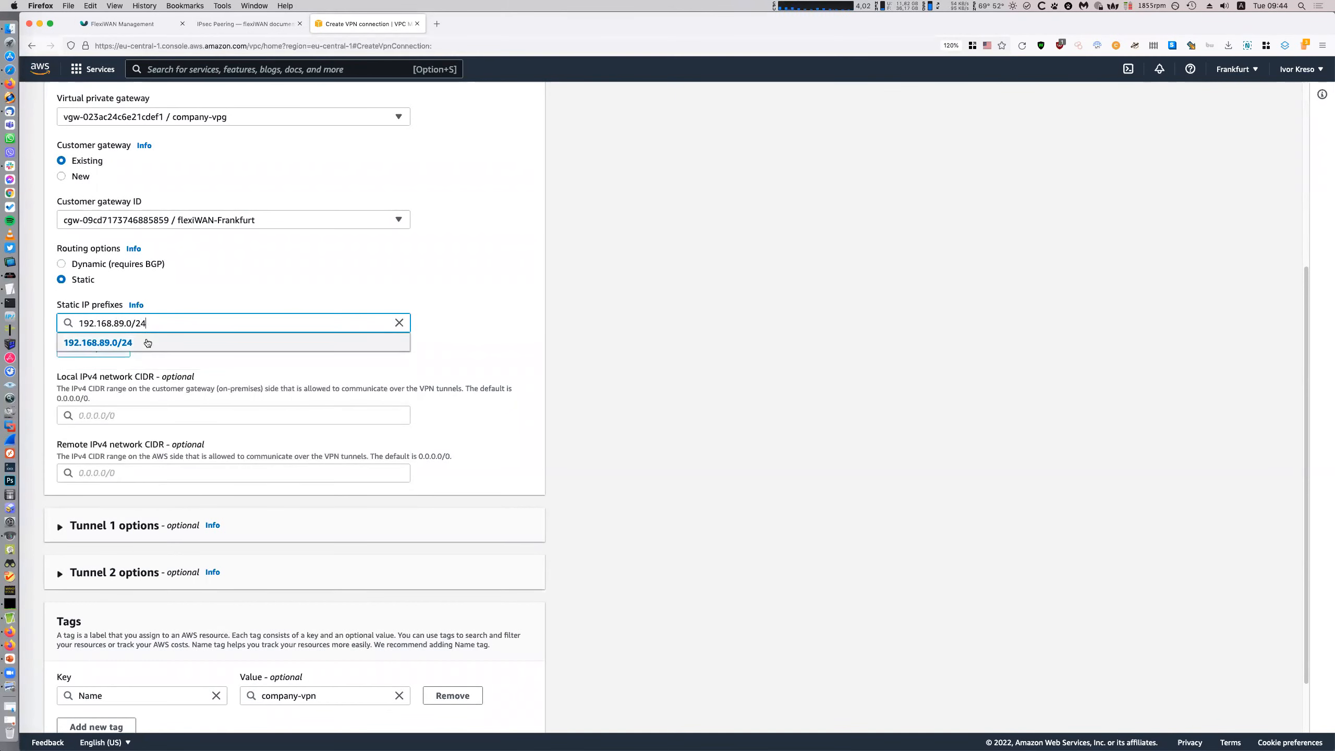
{"action": "left_click", "coordinate": [148, 342]}
{"action": "left_click", "coordinate": [723, 382]}
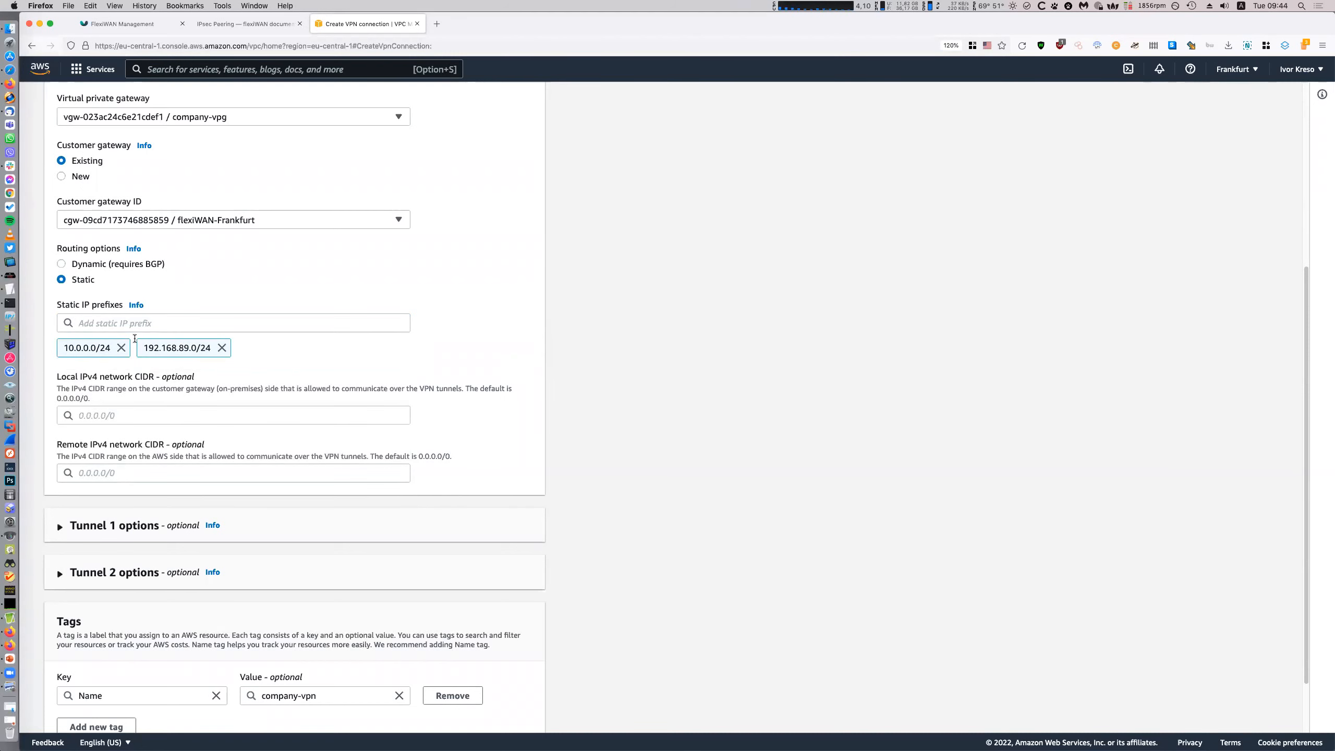
{"action": "scroll", "coordinate": [135, 235], "scroll_direction": "up", "scroll_amount": 5}
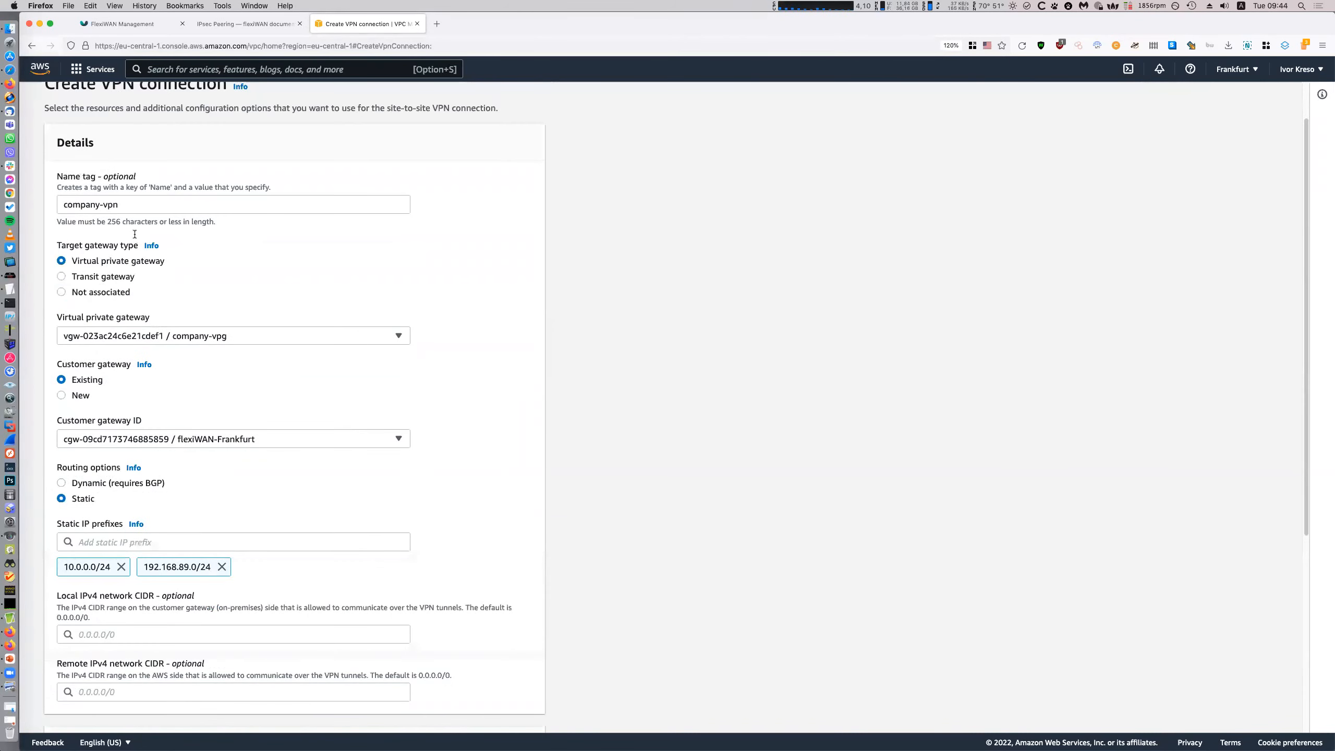
{"action": "scroll", "coordinate": [191, 245], "scroll_direction": "up", "scroll_amount": 2}
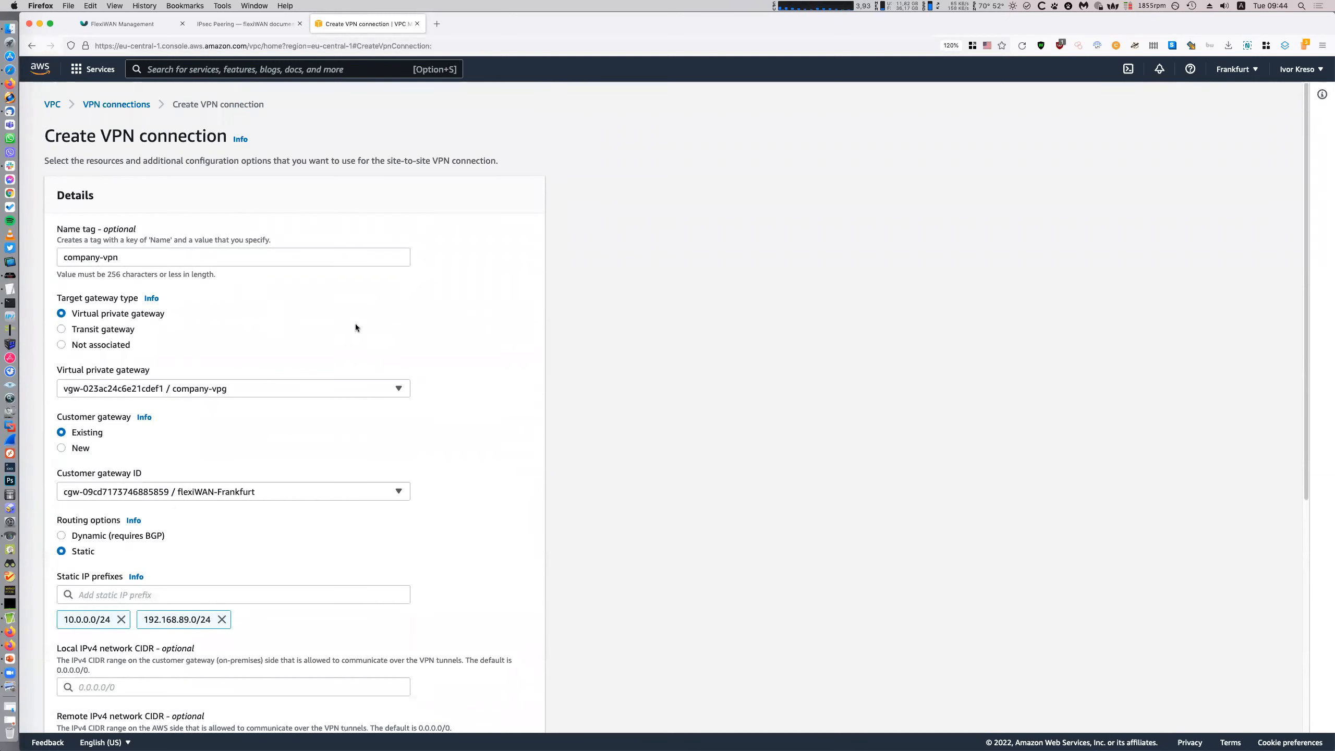
{"action": "scroll", "coordinate": [332, 310], "scroll_direction": "down", "scroll_amount": 2}
{"action": "scroll", "coordinate": [221, 371], "scroll_direction": "down", "scroll_amount": 10}
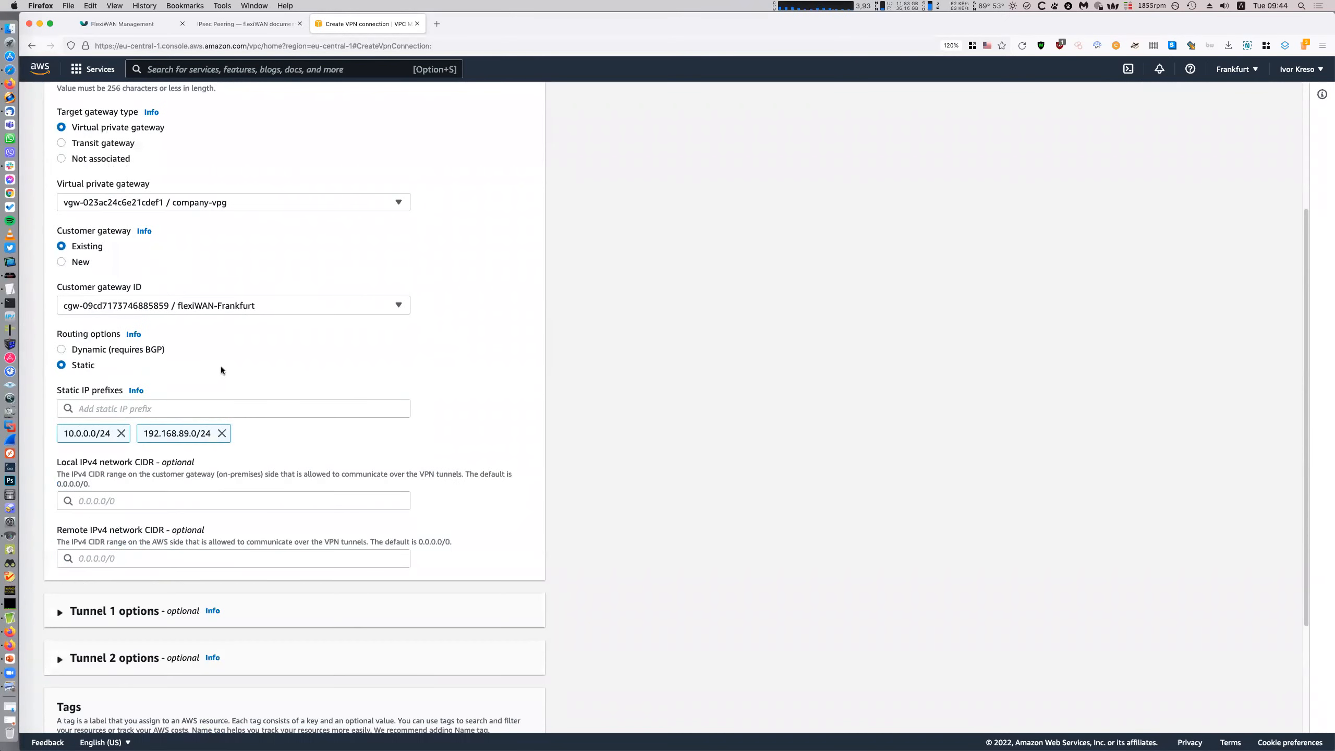
{"action": "scroll", "coordinate": [280, 375], "scroll_direction": "down", "scroll_amount": 1}
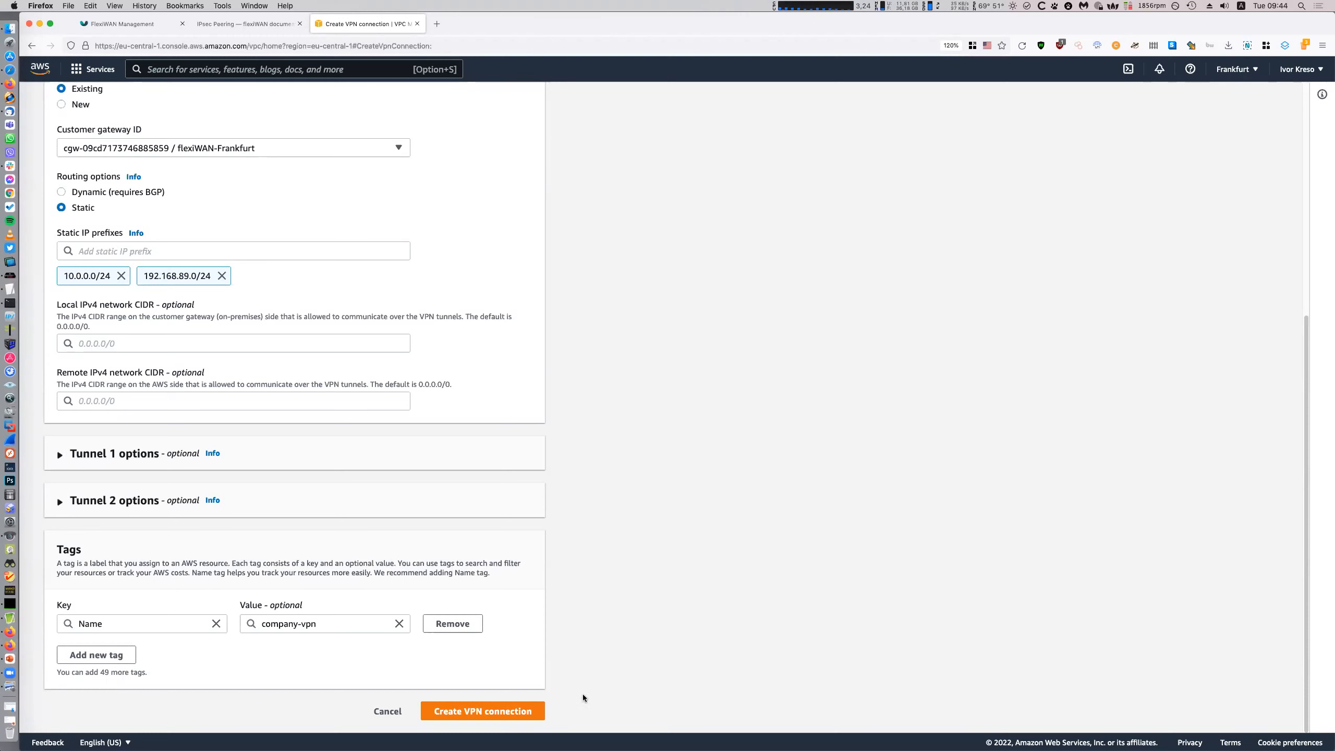
Create the company-vpn connection and open its Download configuration dialog
{"action": "left_click", "coordinate": [536, 711]}
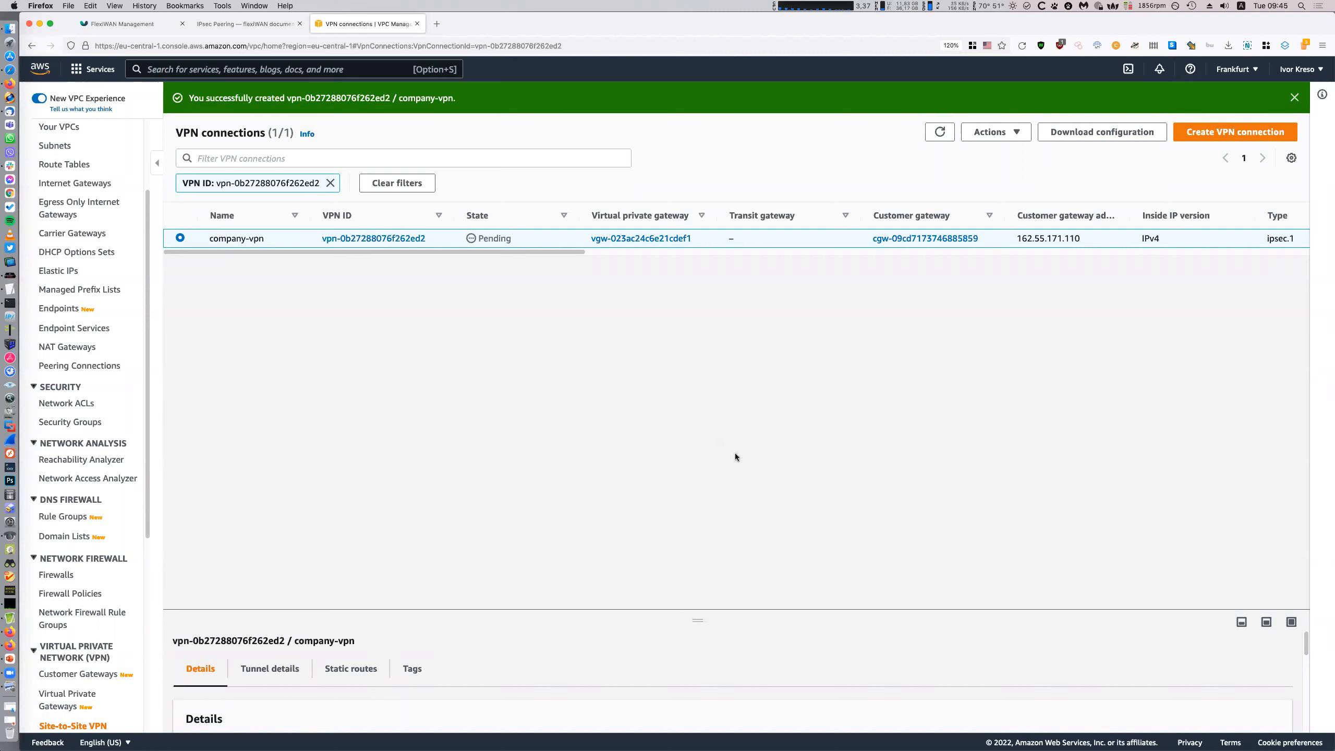
{"action": "right_click", "coordinate": [769, 238]}
{"action": "left_click", "coordinate": [853, 267]}
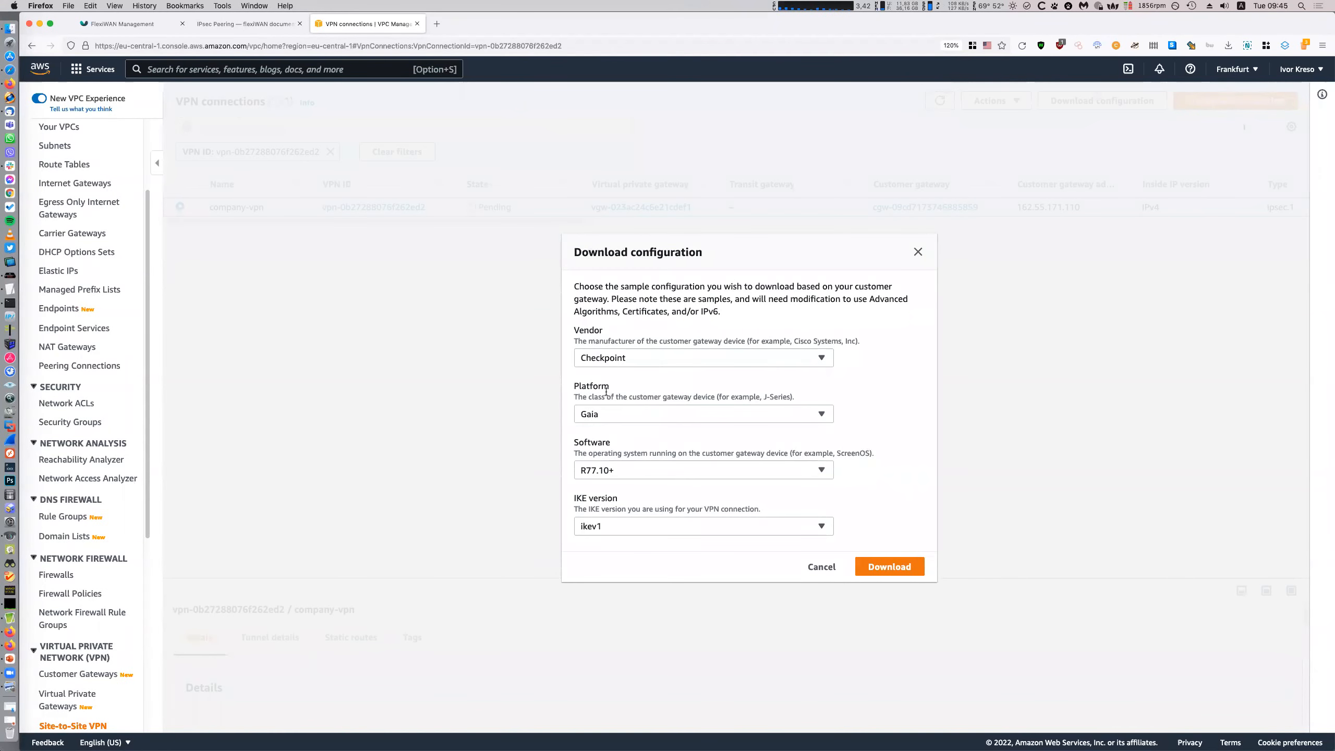
Download company-vpn's Generic ikev2 configuration and open vpn-0b27288076f262ed2.txt in TextEdit
{"action": "left_click", "coordinate": [656, 358]}
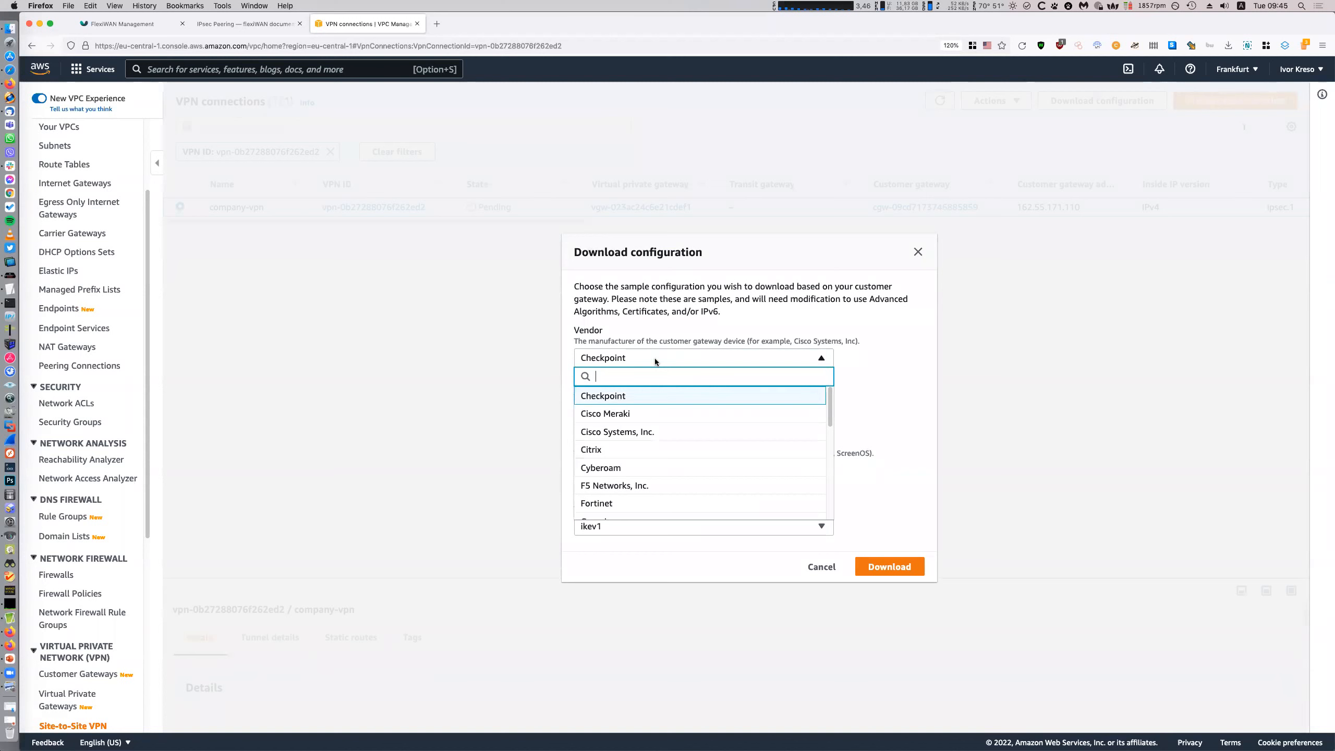
{"action": "type", "text": "gen"}
{"action": "left_click", "coordinate": [650, 393]}
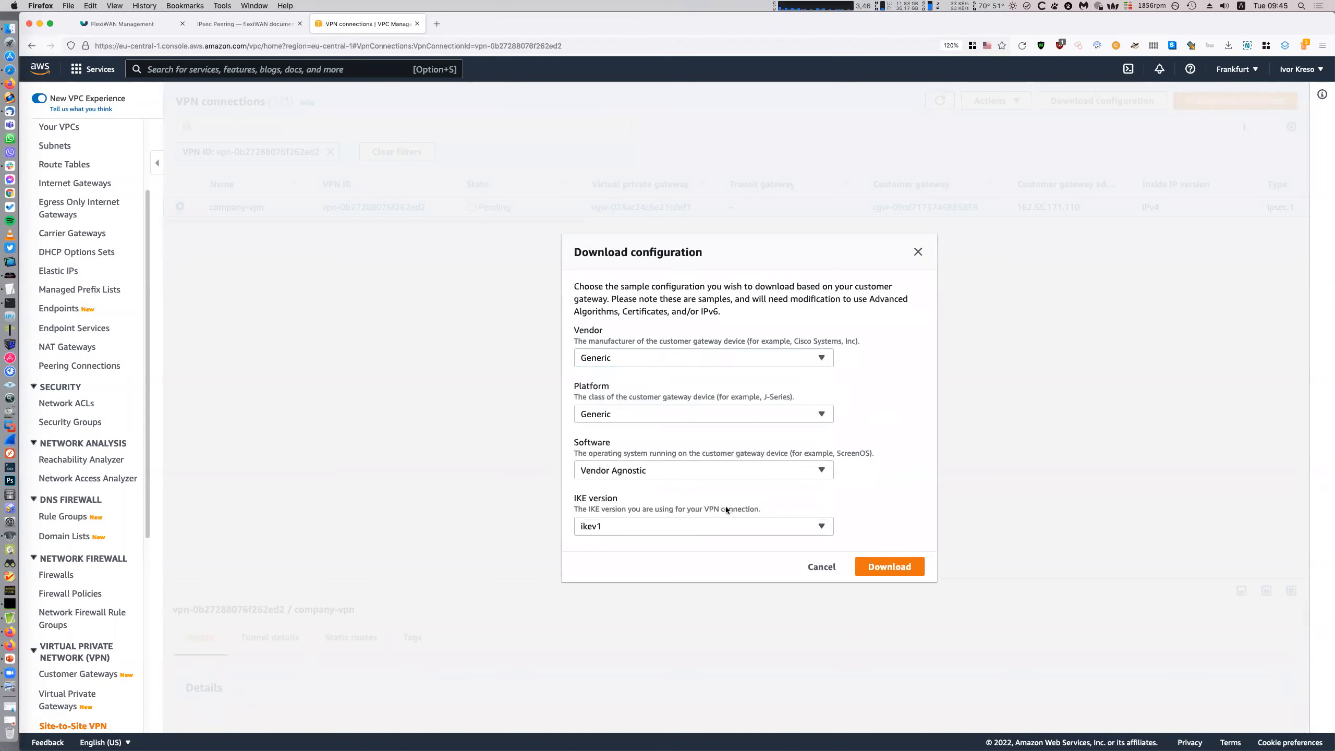
{"action": "left_click", "coordinate": [720, 526]}
{"action": "left_click", "coordinate": [713, 508]}
{"action": "left_click", "coordinate": [873, 564]}
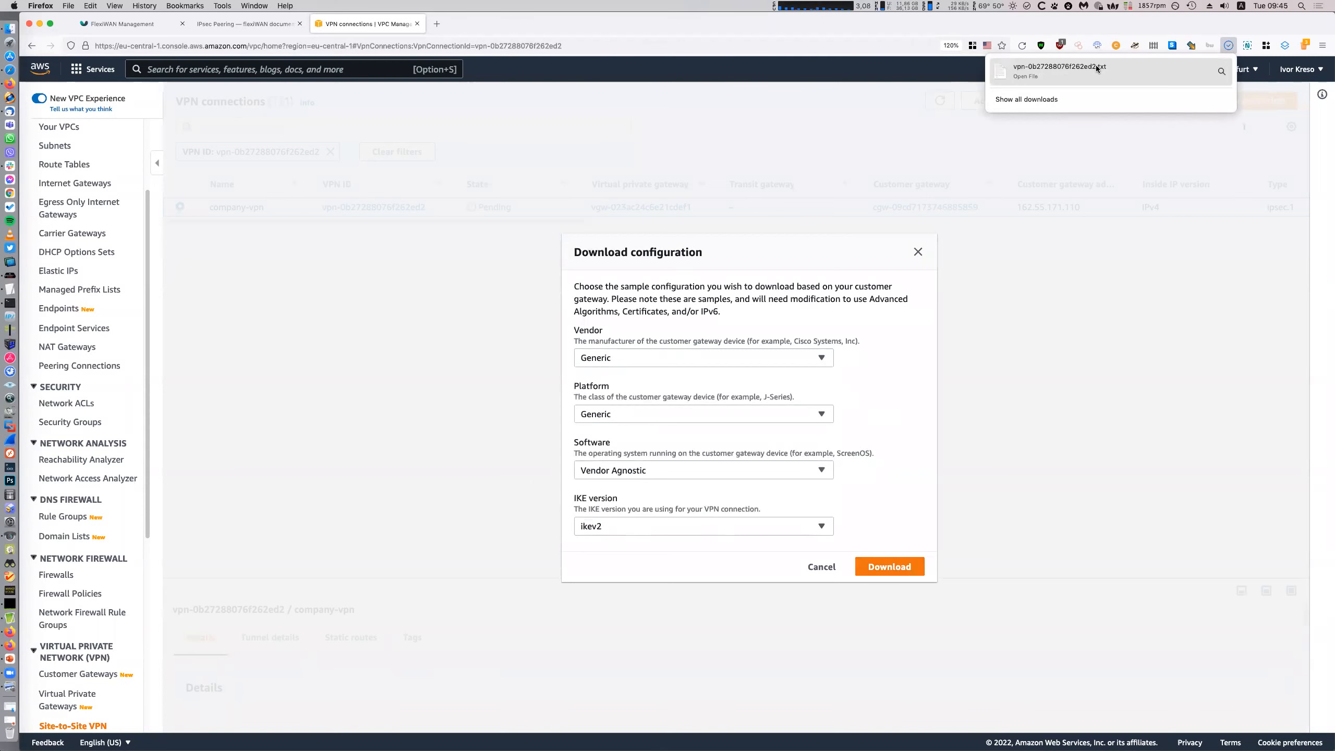
{"action": "left_click", "coordinate": [1102, 71]}
{"action": "left_click", "coordinate": [1059, 71]}
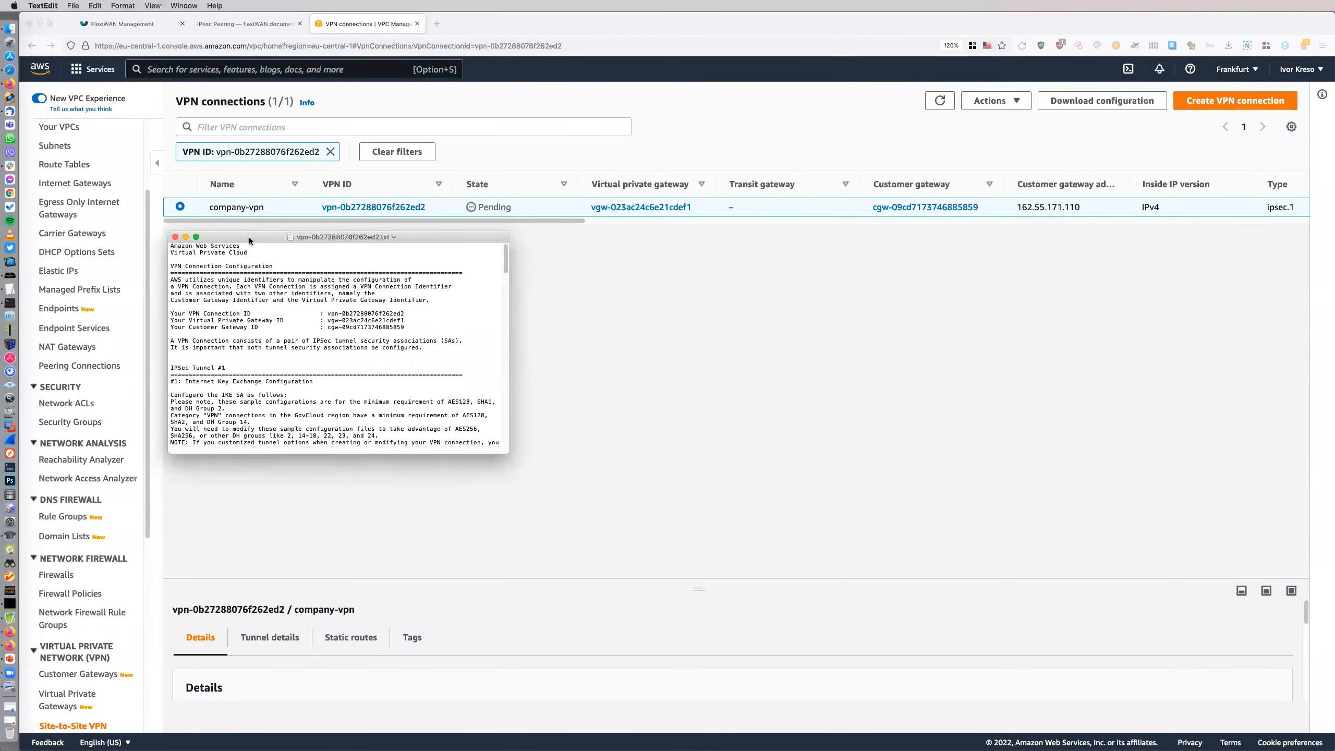
Enlarge the VPN configuration's font and window, and begin scrolling through the tunnel settings
{"action": "key", "text": "super+plus"}
{"action": "key", "text": "super+plus"}
{"action": "key", "text": "super+plus"}
{"action": "key", "text": "super+plus"}
{"action": "key", "text": "super+plus"}
{"action": "left_click_drag", "start_coordinate": [505, 457], "coordinate": [1073, 616]}
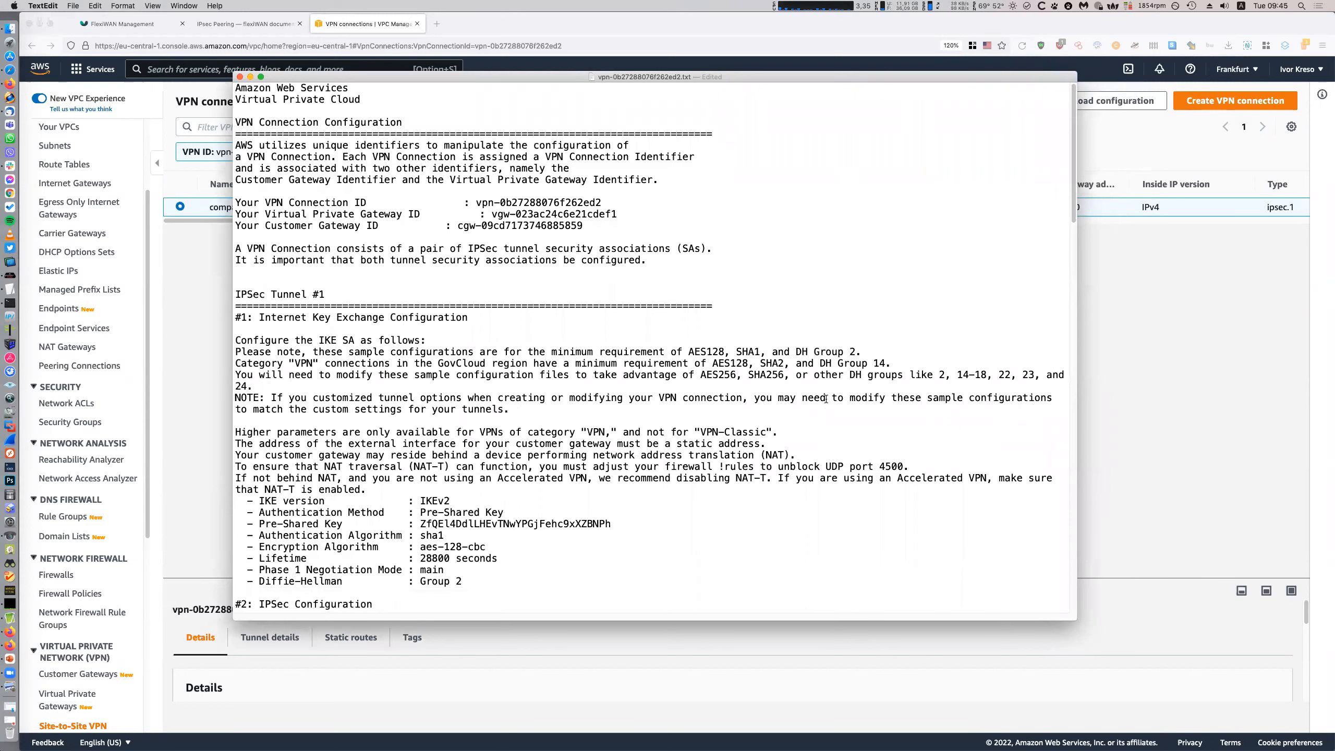
{"action": "scroll", "coordinate": [828, 405], "scroll_direction": "down", "scroll_amount": 3}
{"action": "scroll", "coordinate": [824, 397], "scroll_direction": "down", "scroll_amount": 2}
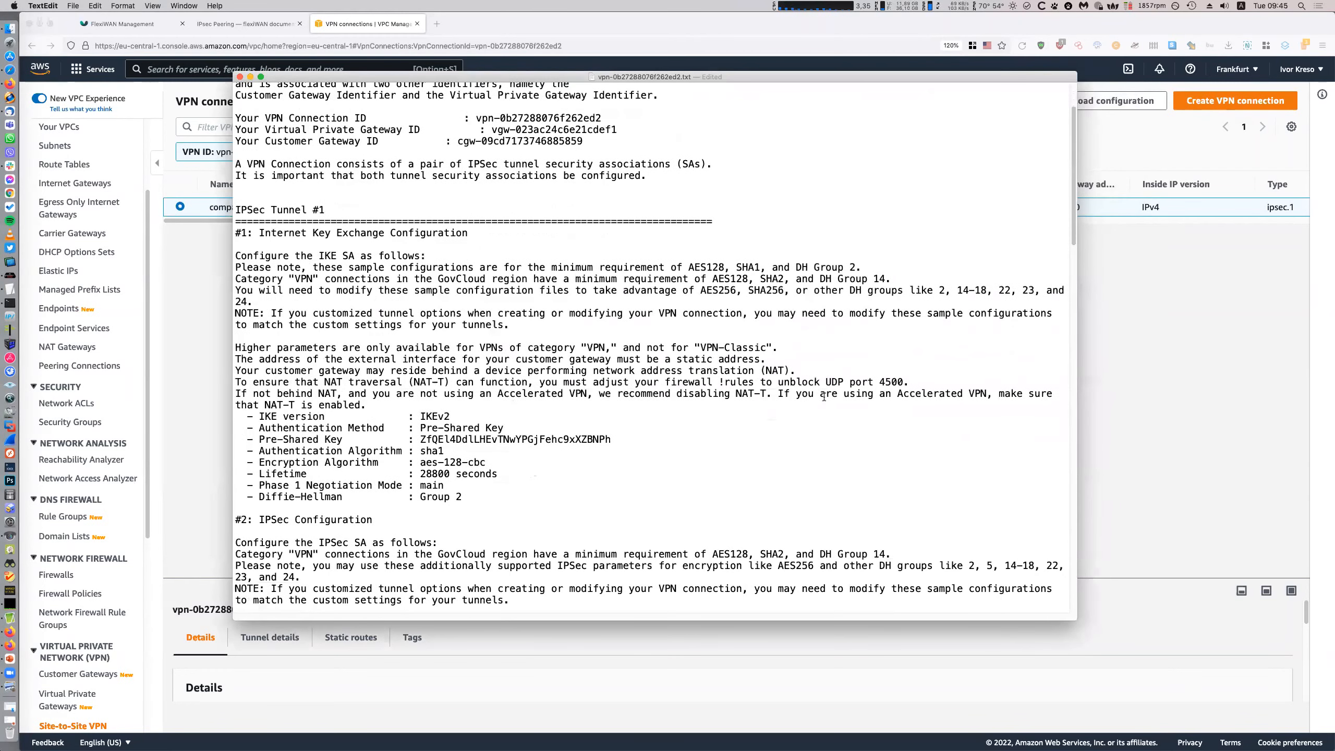
{"action": "scroll", "coordinate": [828, 405], "scroll_direction": "down", "scroll_amount": 2}
{"action": "scroll", "coordinate": [828, 404], "scroll_direction": "down", "scroll_amount": 2}
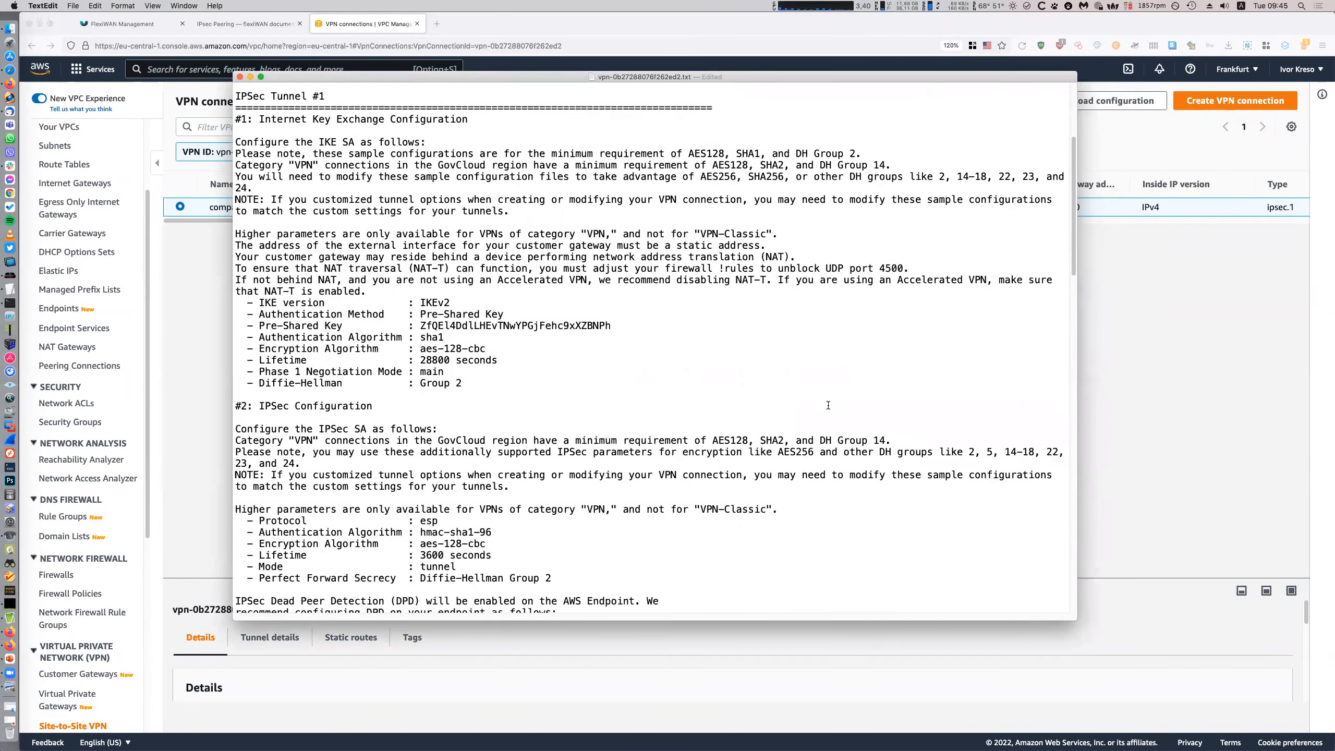
Read through the remaining tunnel settings, then bring the AWS VPN connections page back
{"action": "scroll", "coordinate": [829, 403], "scroll_direction": "up", "scroll_amount": 5}
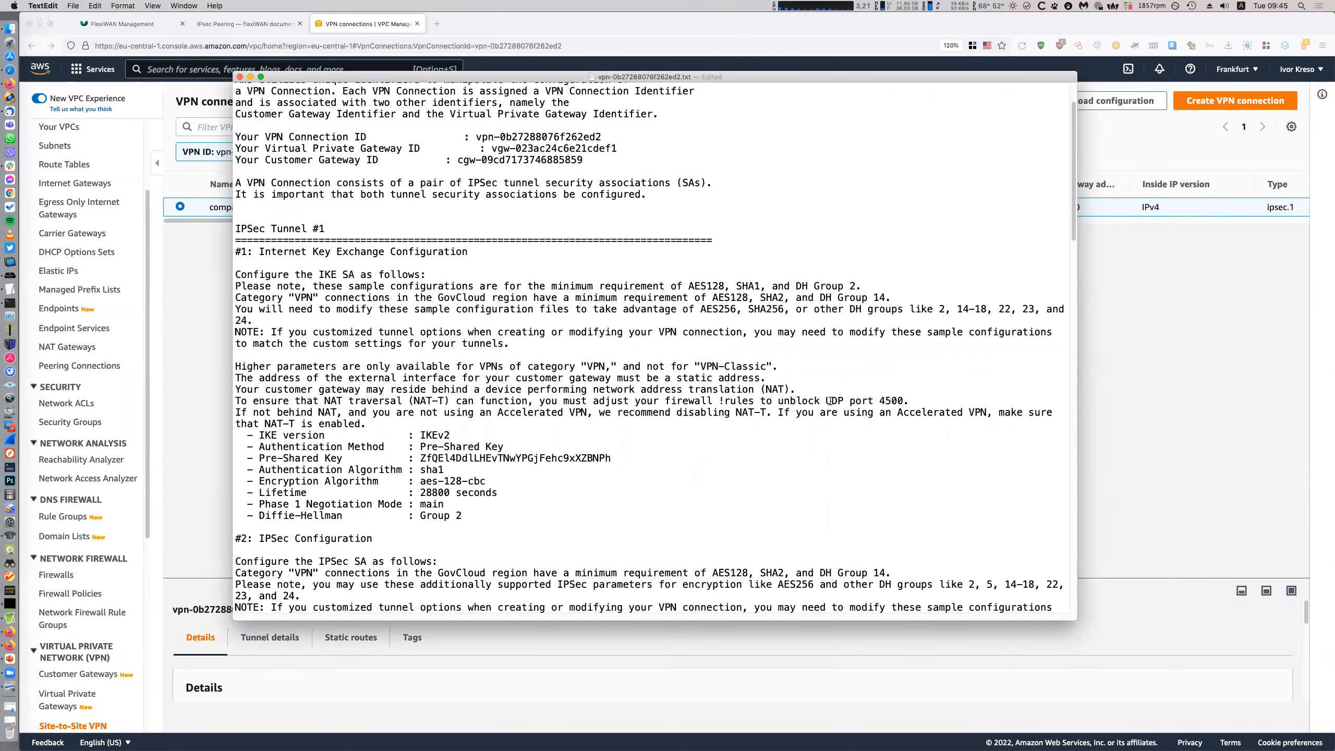
{"action": "scroll", "coordinate": [830, 400], "scroll_direction": "down", "scroll_amount": 3}
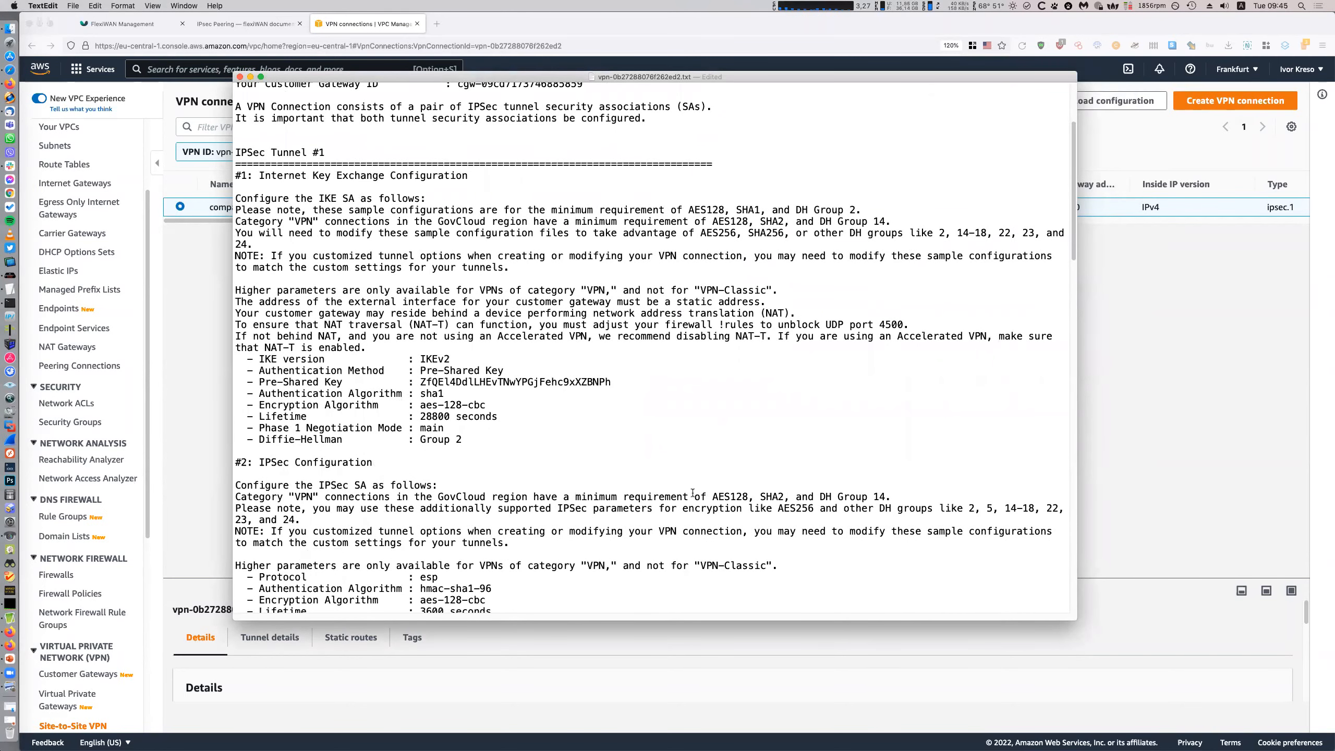
{"action": "scroll", "coordinate": [692, 493], "scroll_direction": "down", "scroll_amount": 5}
{"action": "scroll", "coordinate": [689, 497], "scroll_direction": "down", "scroll_amount": 6}
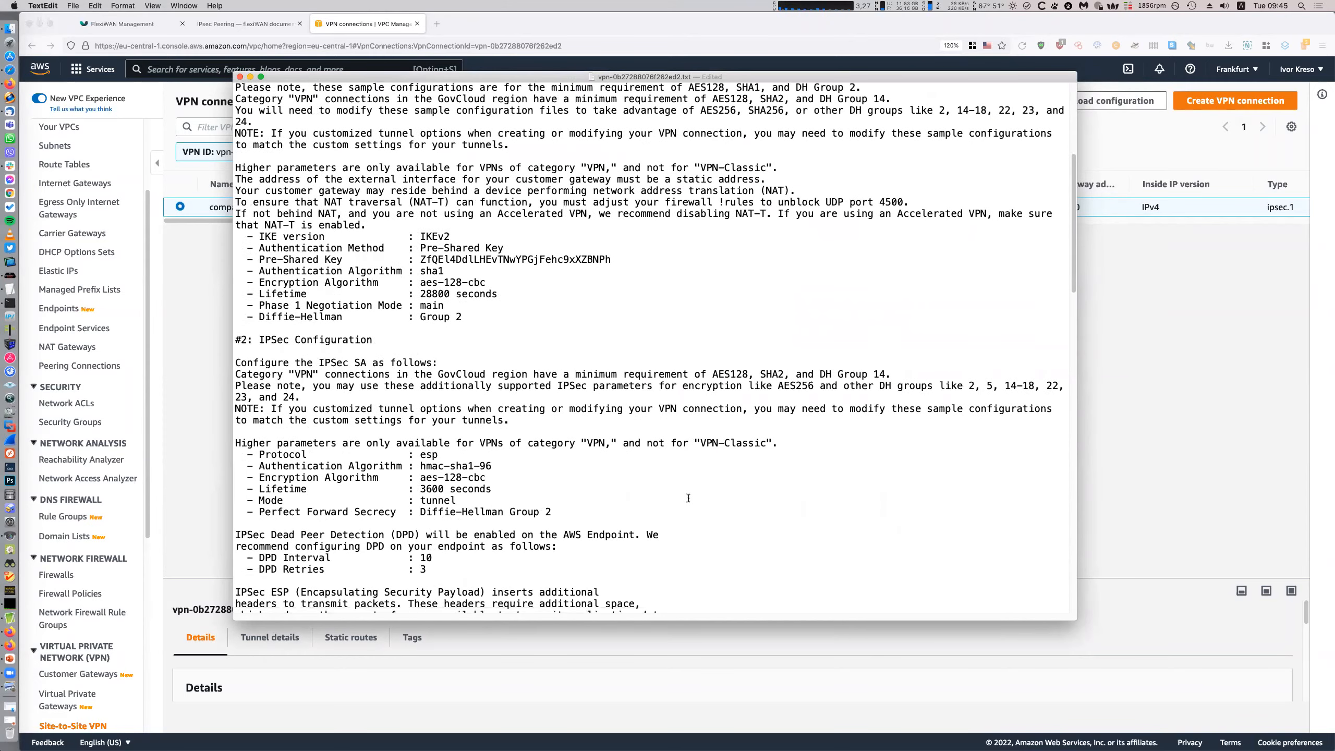
{"action": "scroll", "coordinate": [689, 500], "scroll_direction": "down", "scroll_amount": 2}
{"action": "scroll", "coordinate": [688, 501], "scroll_direction": "down", "scroll_amount": 6}
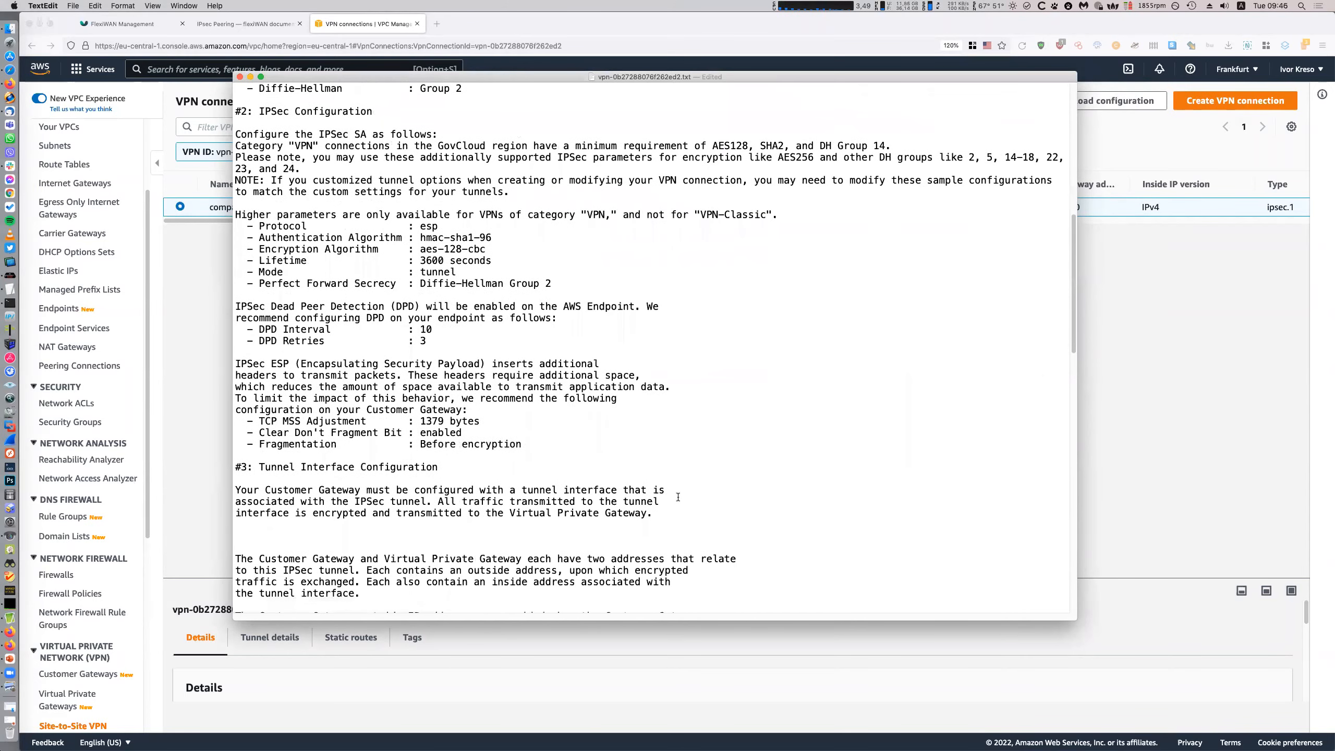
{"action": "scroll", "coordinate": [614, 367], "scroll_direction": "down", "scroll_amount": 6}
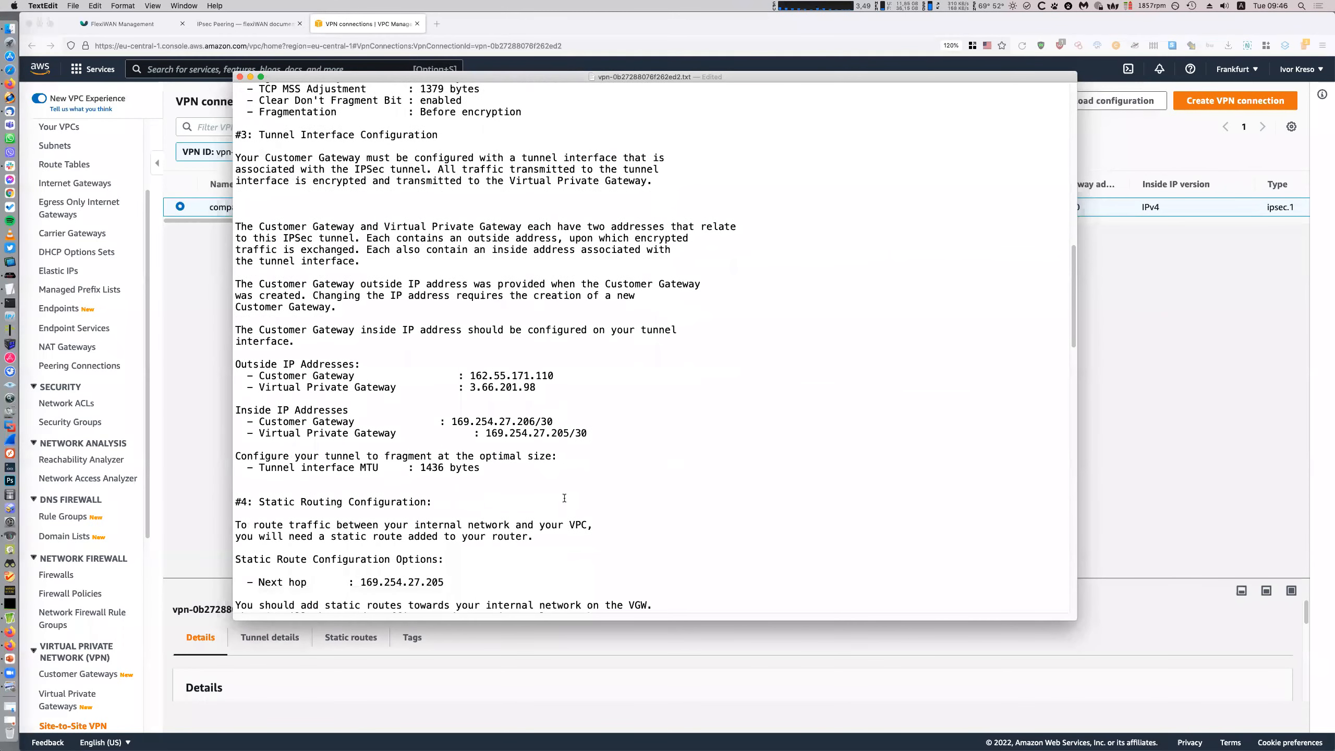
{"action": "scroll", "coordinate": [581, 511], "scroll_direction": "up", "scroll_amount": 15}
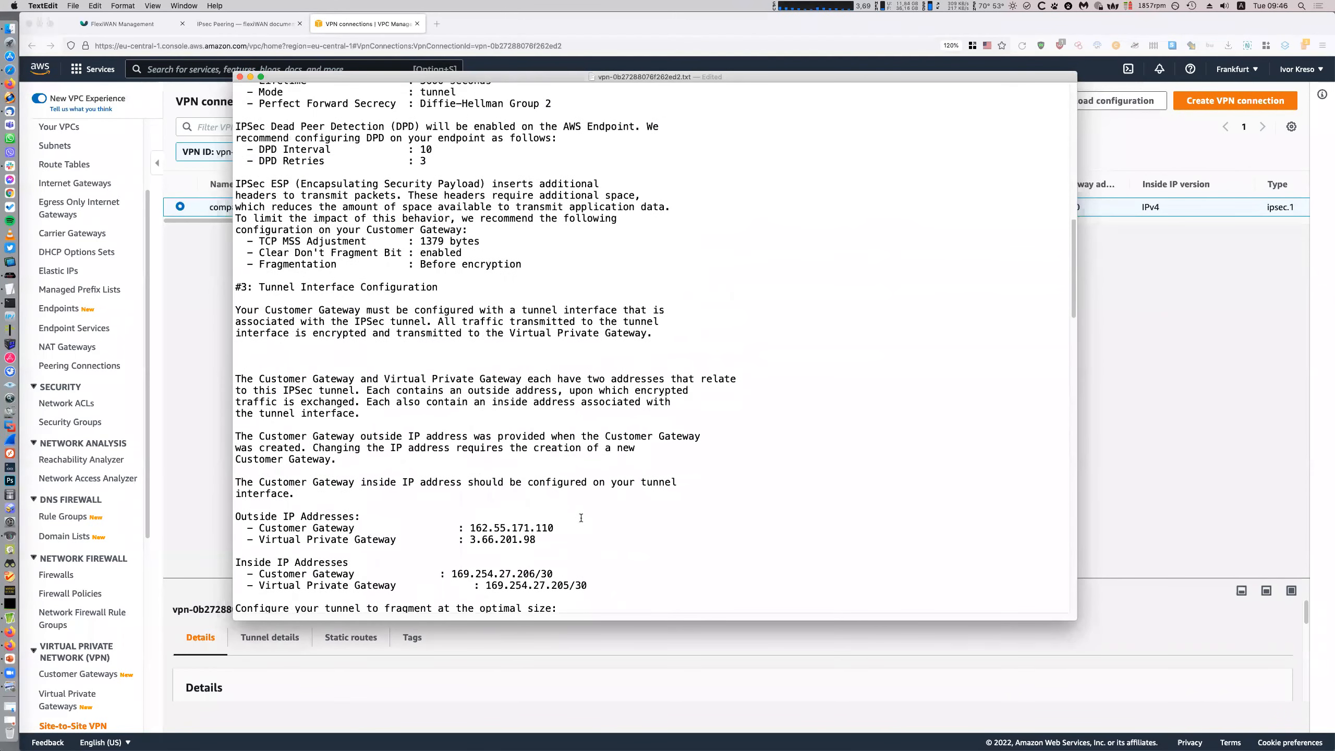
{"action": "scroll", "coordinate": [557, 473], "scroll_direction": "up", "scroll_amount": 2}
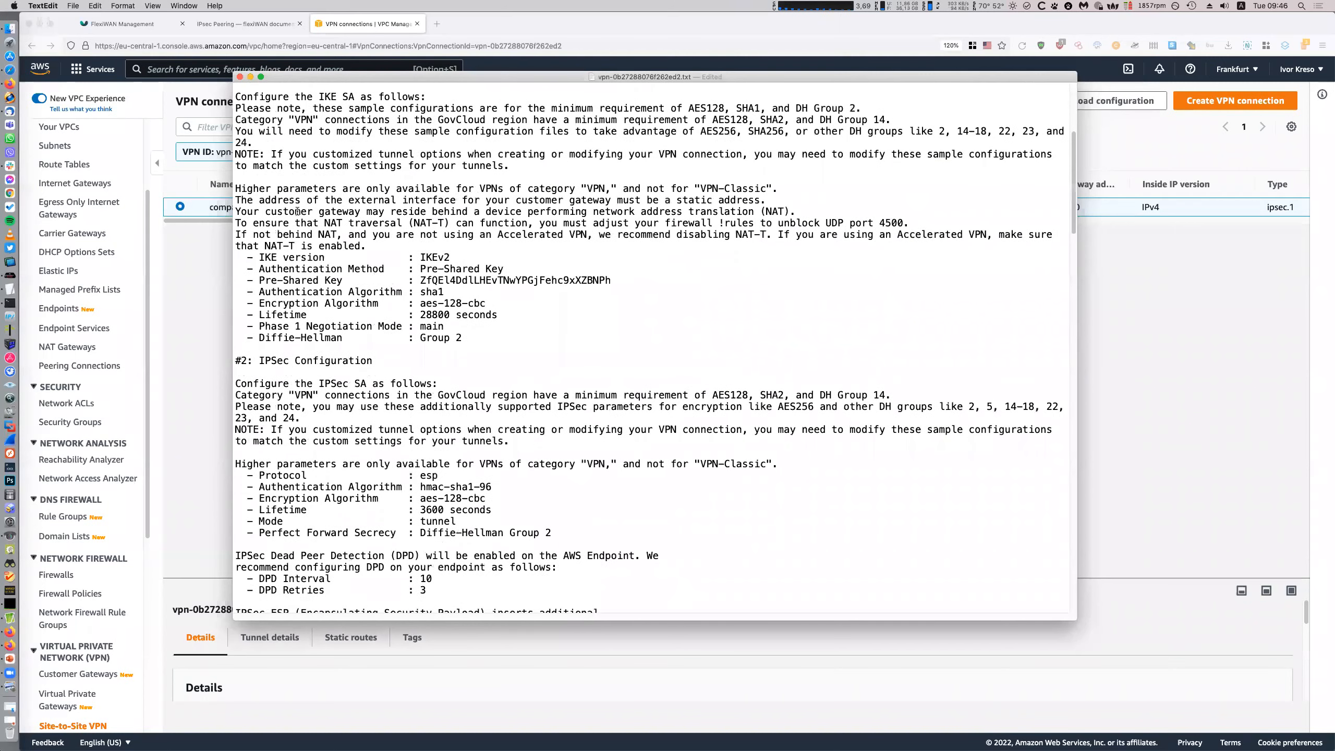
{"action": "scroll", "coordinate": [298, 211], "scroll_direction": "up", "scroll_amount": 3}
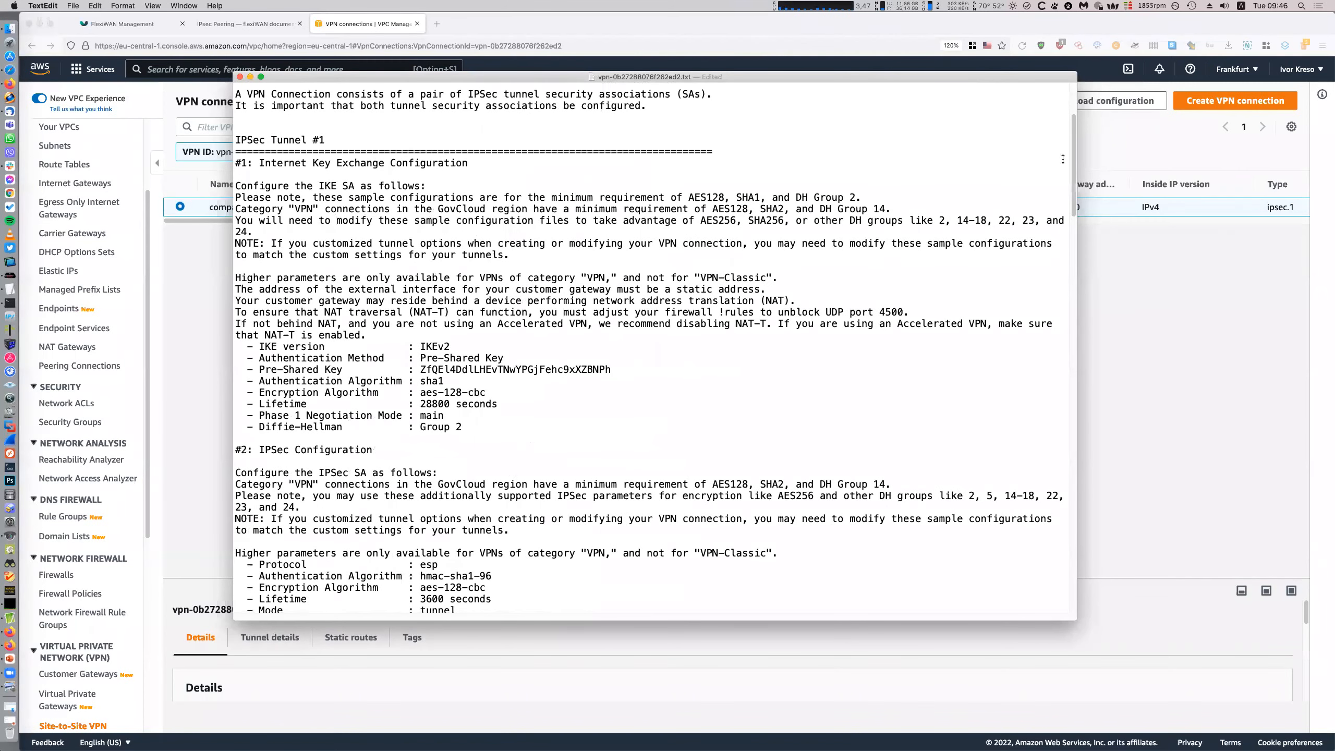
{"action": "left_click_drag", "start_coordinate": [1073, 159], "coordinate": [1078, 396]}
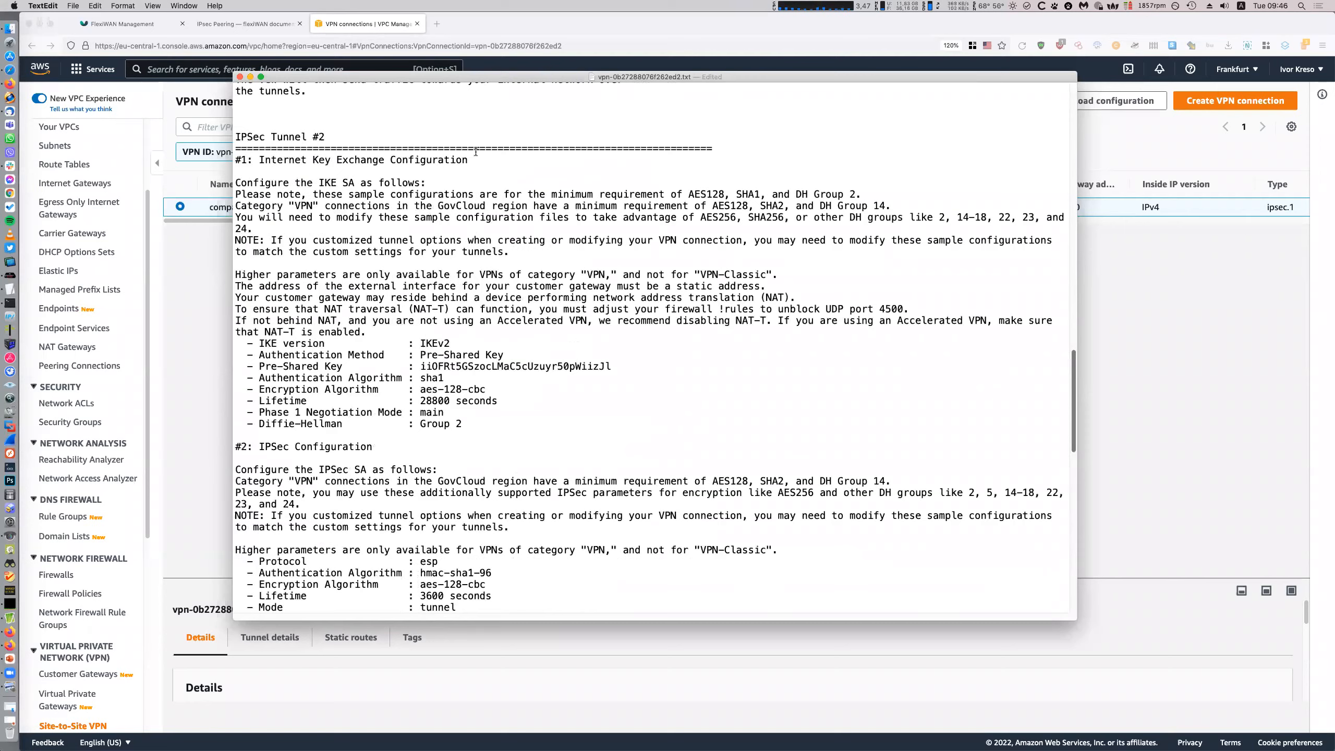
{"action": "scroll", "coordinate": [928, 421], "scroll_direction": "up", "scroll_amount": 10}
{"action": "scroll", "coordinate": [928, 421], "scroll_direction": "up", "scroll_amount": 15}
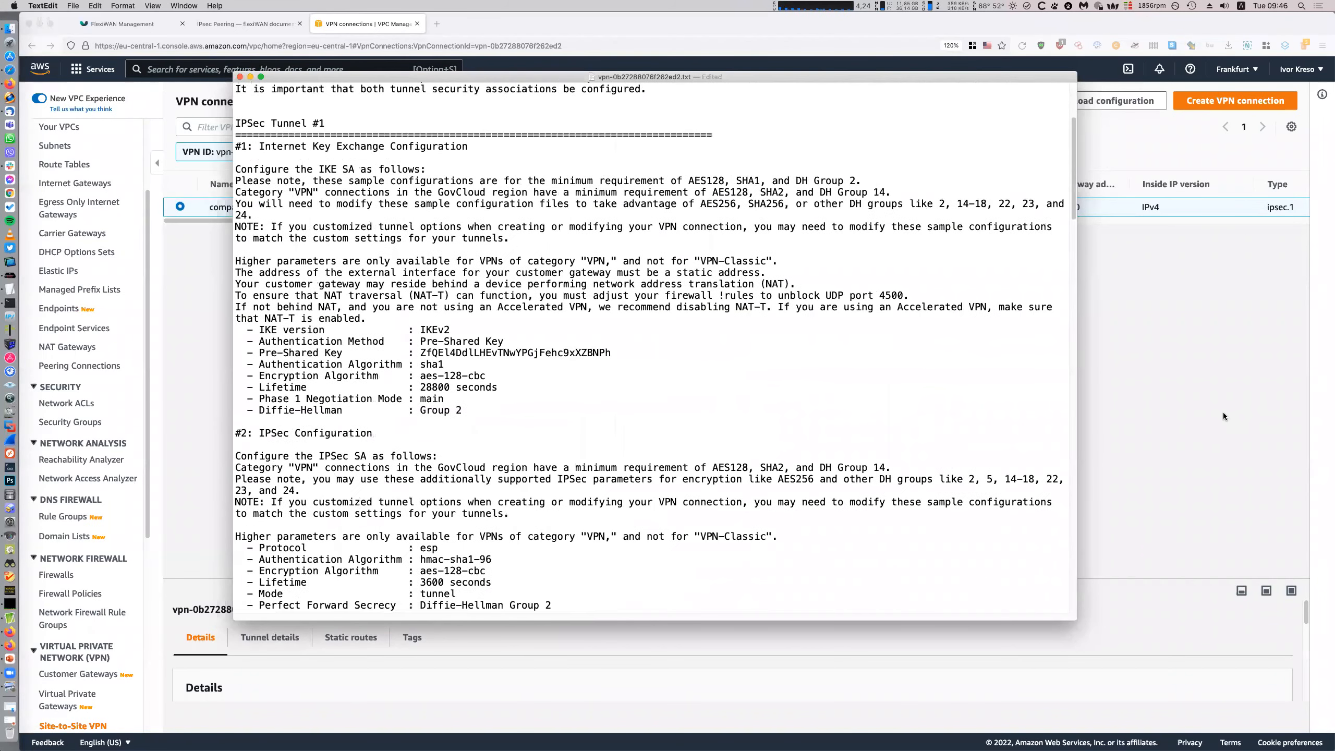
{"action": "left_click", "coordinate": [1217, 409]}
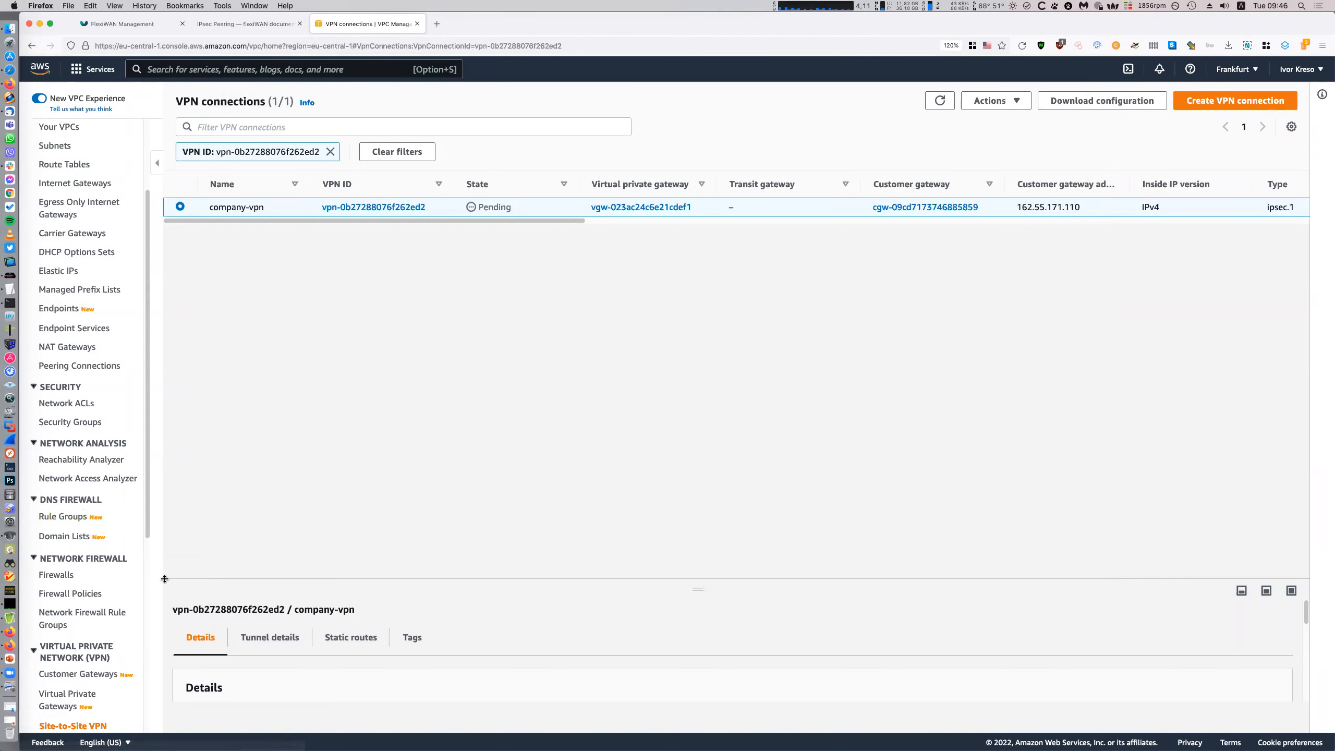
Switch from the AWS console back to flexiWAN Management showing Frankfurt's LAN and WAN interfaces
{"action": "scroll", "coordinate": [118, 605], "scroll_direction": "down", "scroll_amount": 3}
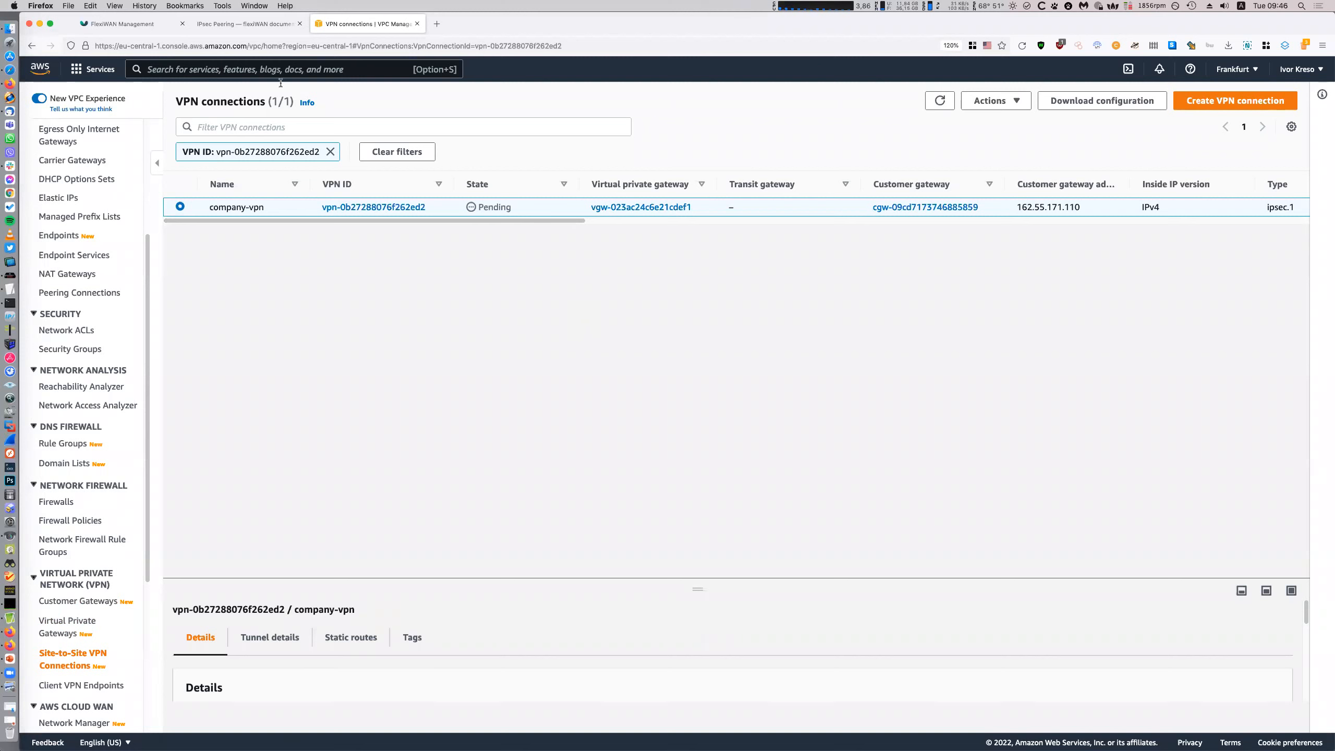
{"action": "left_click", "coordinate": [126, 26]}
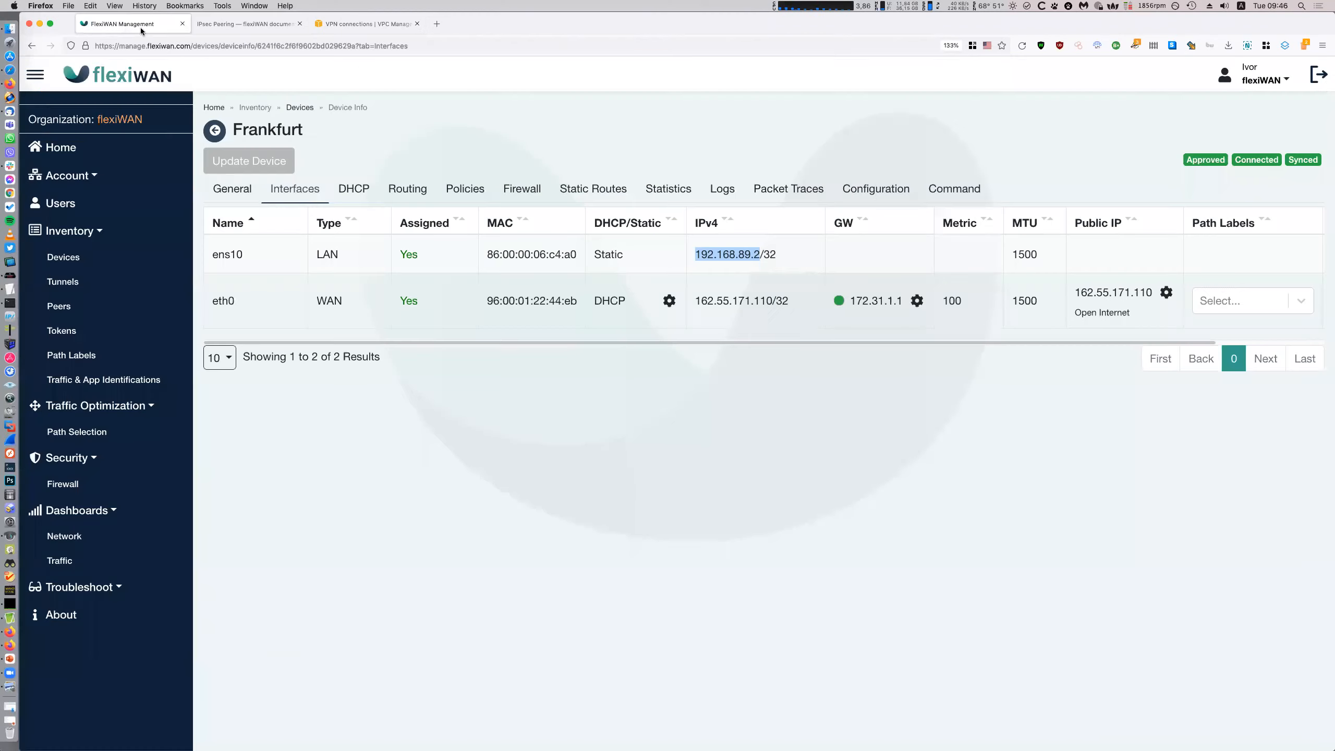
Move the TextEdit configuration aside and open flexiWAN's Peers page listing the 3rd party peer
{"action": "left_click", "coordinate": [126, 260]}
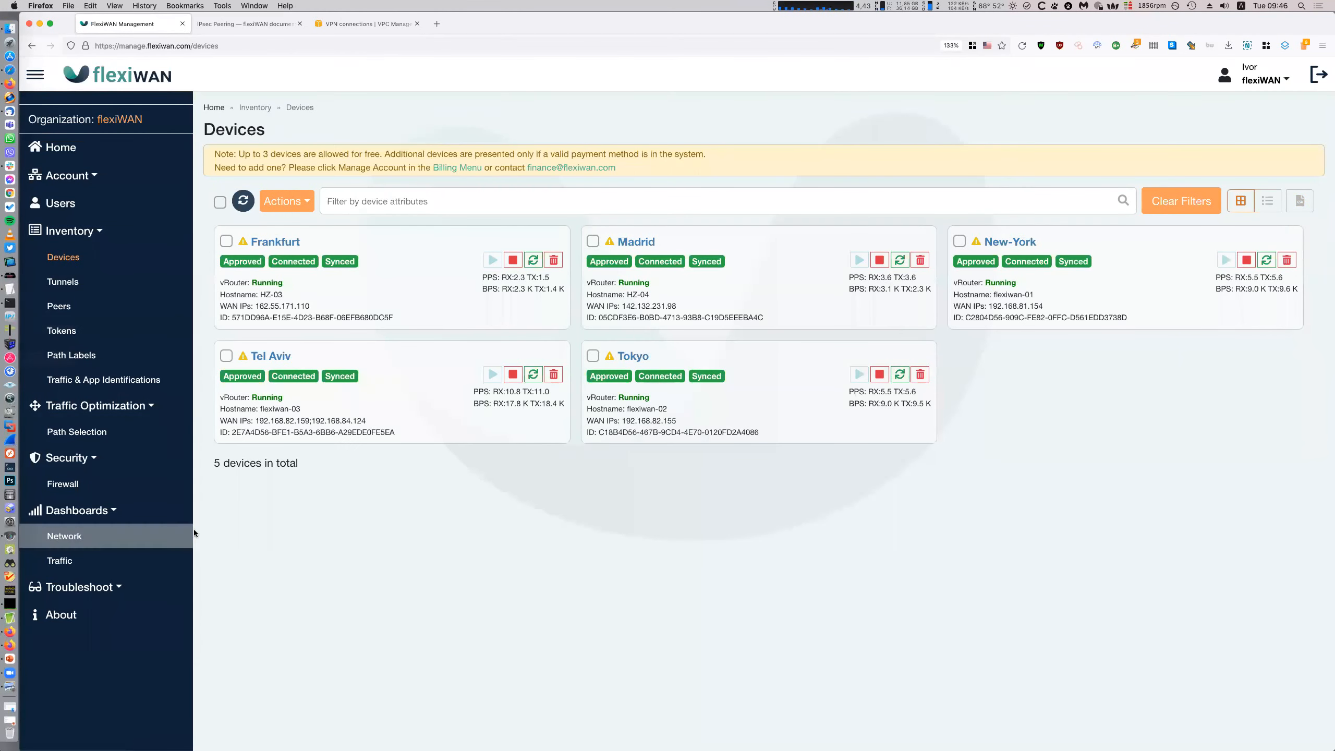
{"action": "left_click", "coordinate": [9, 289]}
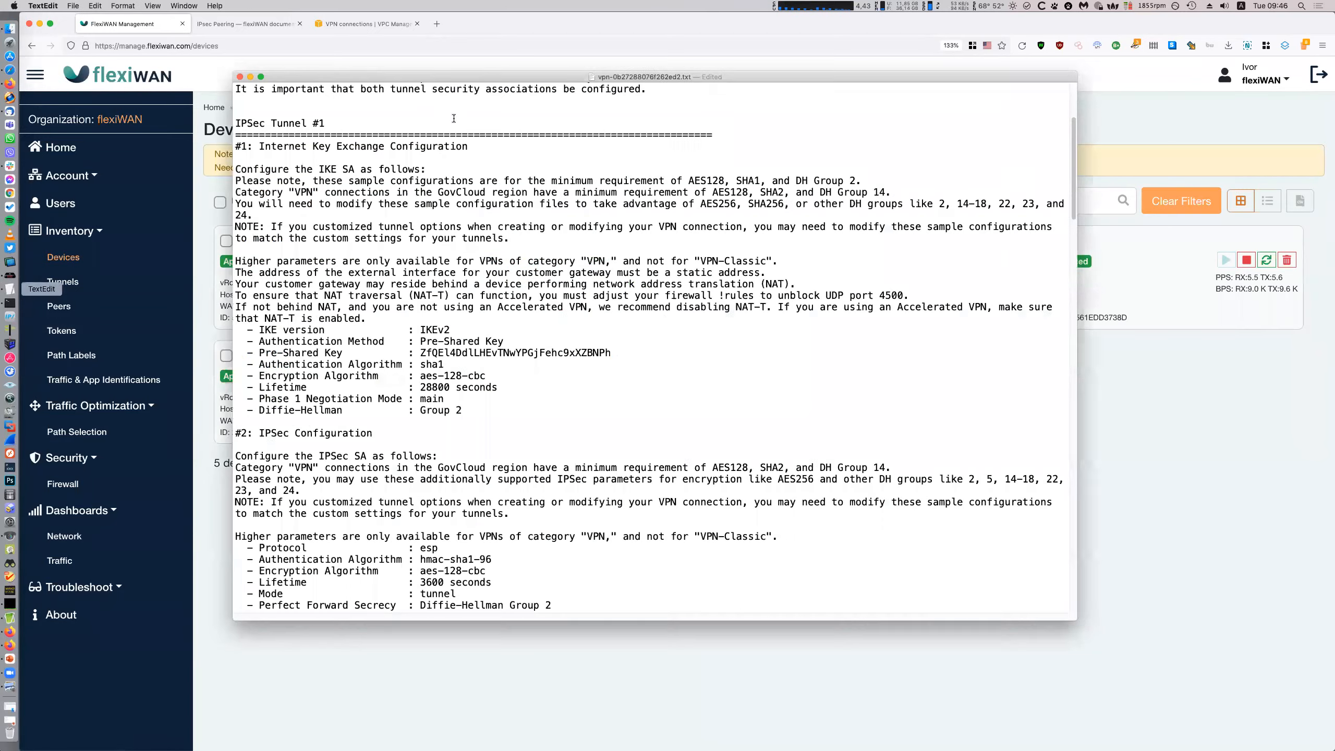
{"action": "mouse_move", "coordinate": [299, 78]}
{"action": "left_mouse_down"}
{"action": "mouse_move", "coordinate": [365, 80]}
{"action": "mouse_move", "coordinate": [384, 136]}
{"action": "mouse_move", "coordinate": [497, 181]}
{"action": "mouse_move", "coordinate": [620, 228]}
{"action": "mouse_move", "coordinate": [626, 200]}
{"action": "mouse_move", "coordinate": [741, 248]}
{"action": "left_mouse_up"}
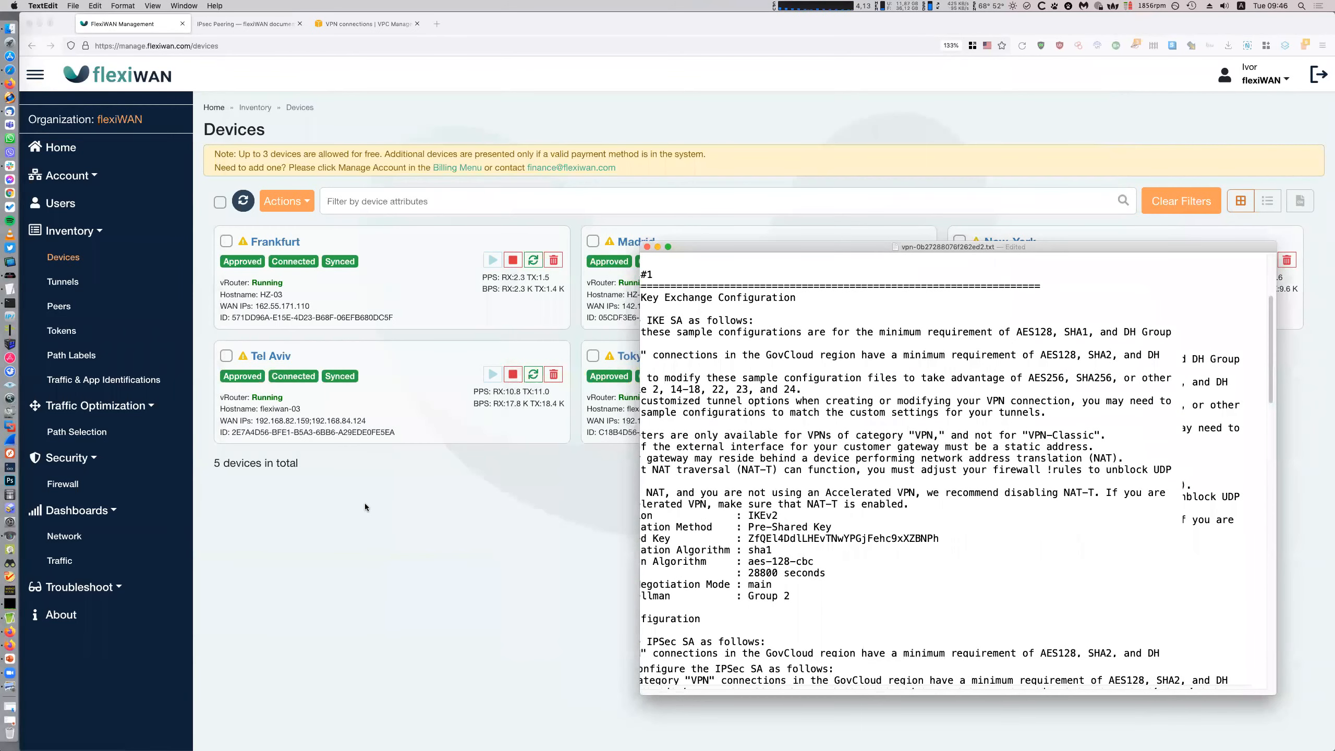
{"action": "left_click", "coordinate": [58, 305]}
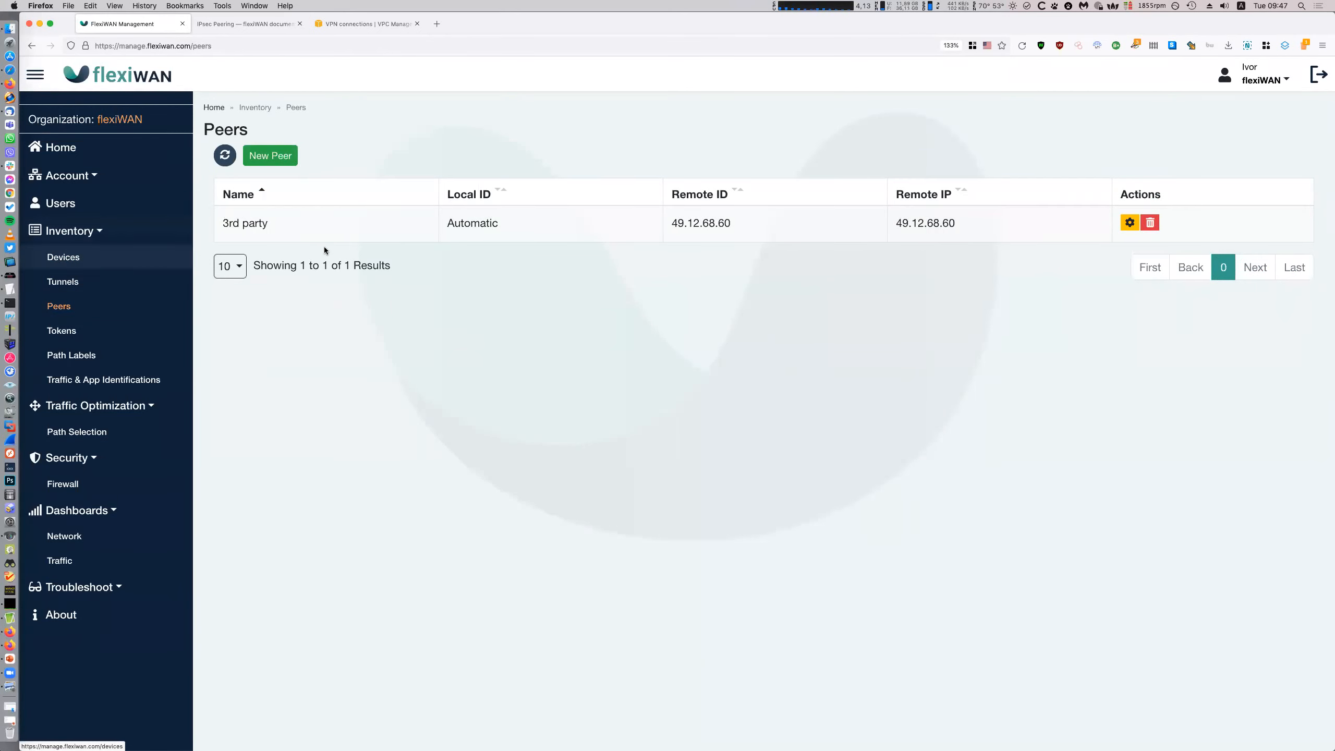
Start a new peer and position the VPN configuration text window next to the browser
{"action": "left_click", "coordinate": [290, 161]}
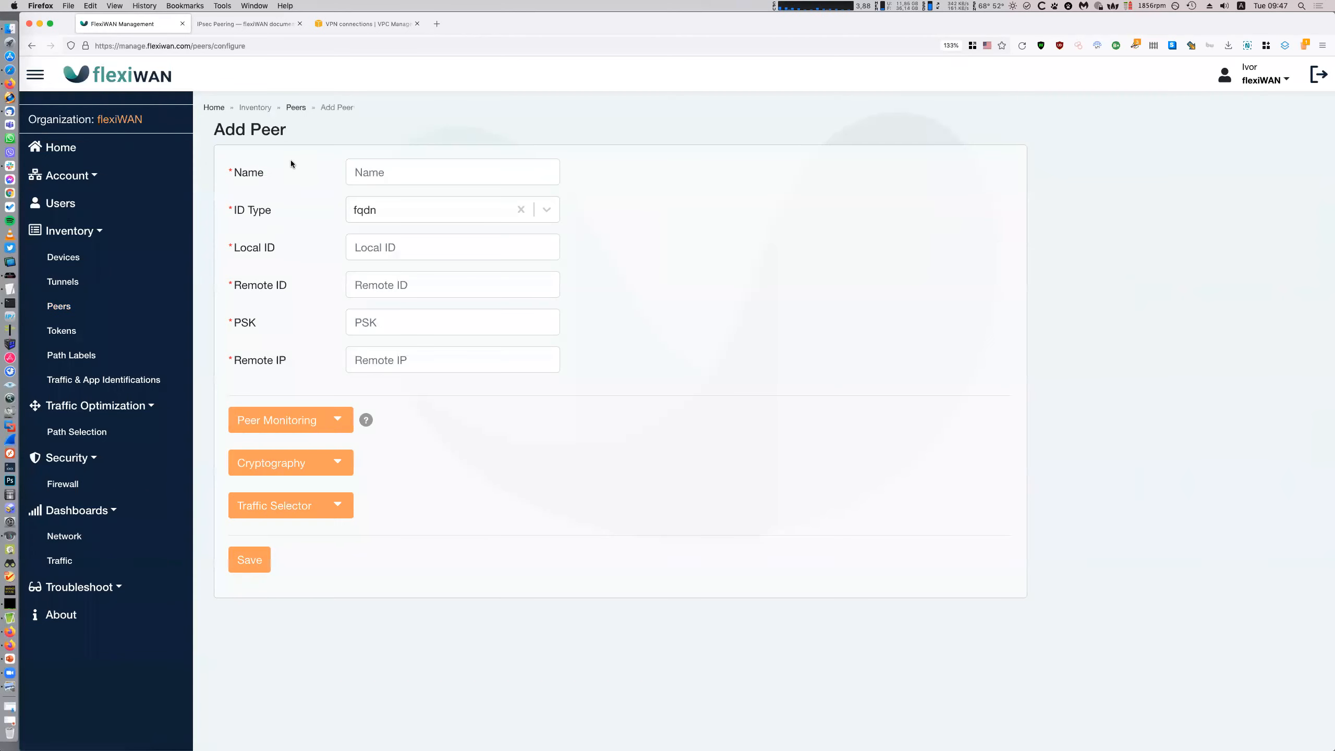
{"action": "left_click", "coordinate": [10, 289]}
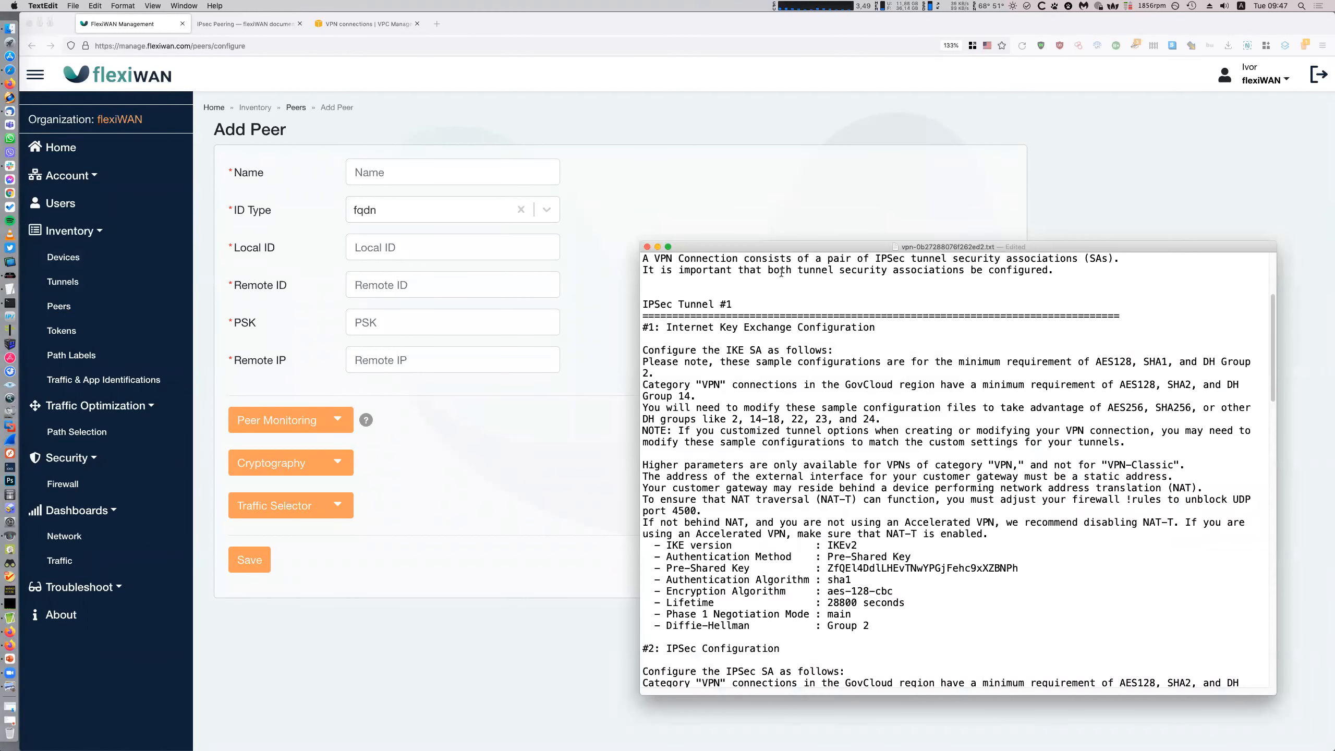
{"action": "mouse_move", "coordinate": [752, 250]}
{"action": "left_mouse_down"}
{"action": "mouse_move", "coordinate": [752, 234]}
{"action": "mouse_move", "coordinate": [772, 248]}
{"action": "mouse_move", "coordinate": [741, 236]}
{"action": "left_mouse_up"}
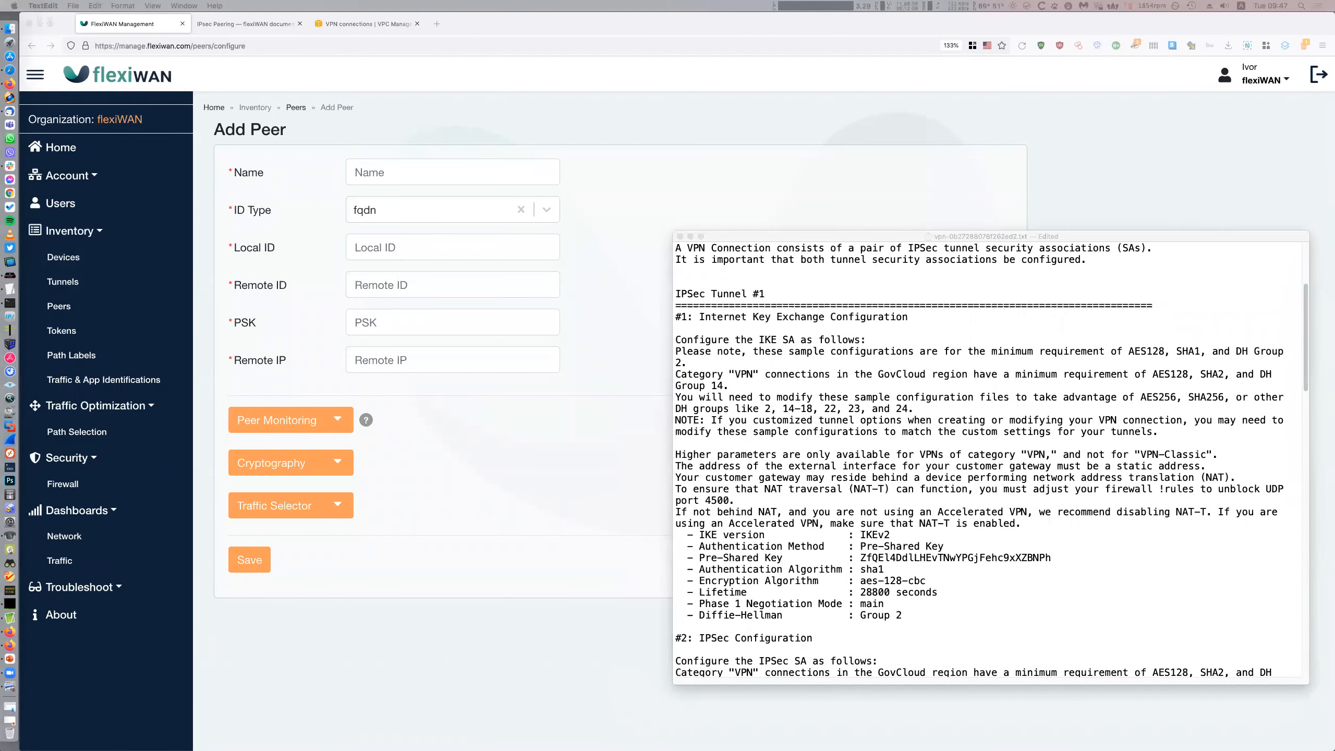
{"action": "key", "text": "super+Tab"}
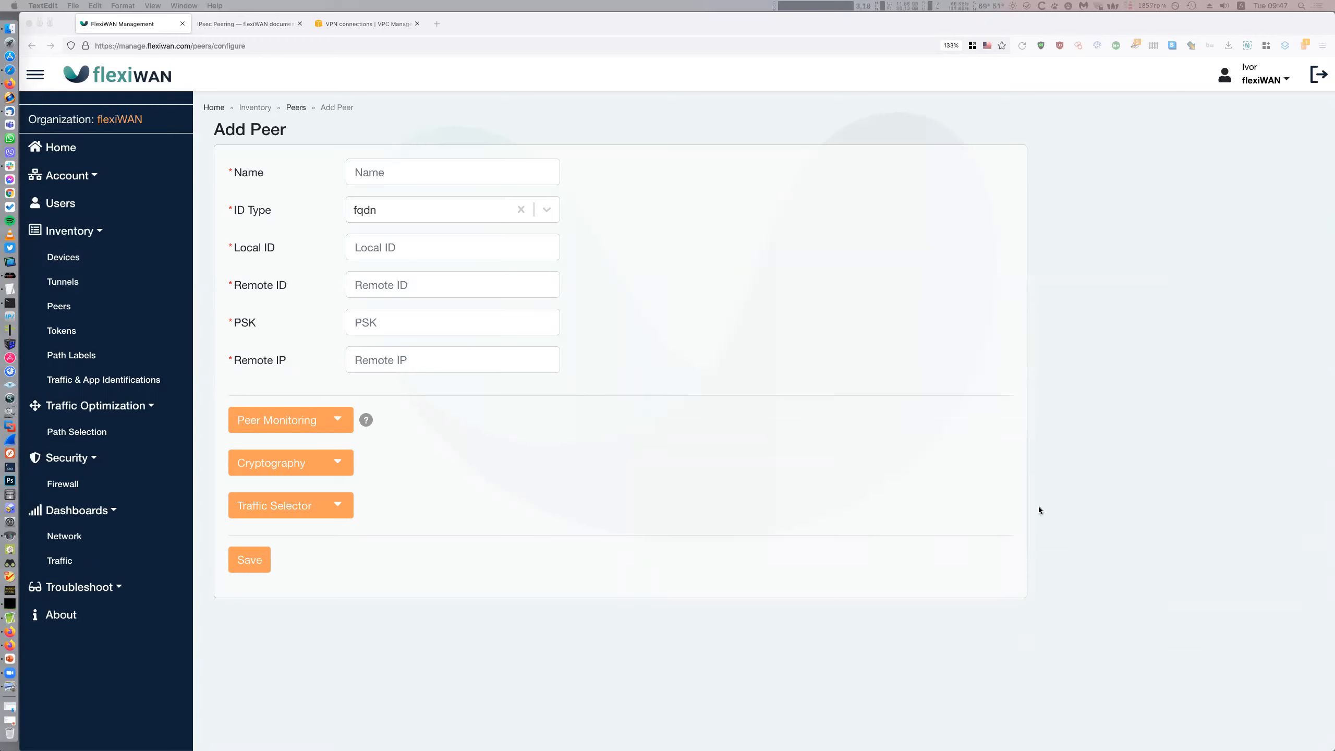
{"action": "key", "text": "super+Tab"}
Name the peer AWS1 with ID type ip4-addr and an Automatic local ID
{"action": "left_click", "coordinate": [411, 177]}
{"action": "type", "text": "AWS1"}
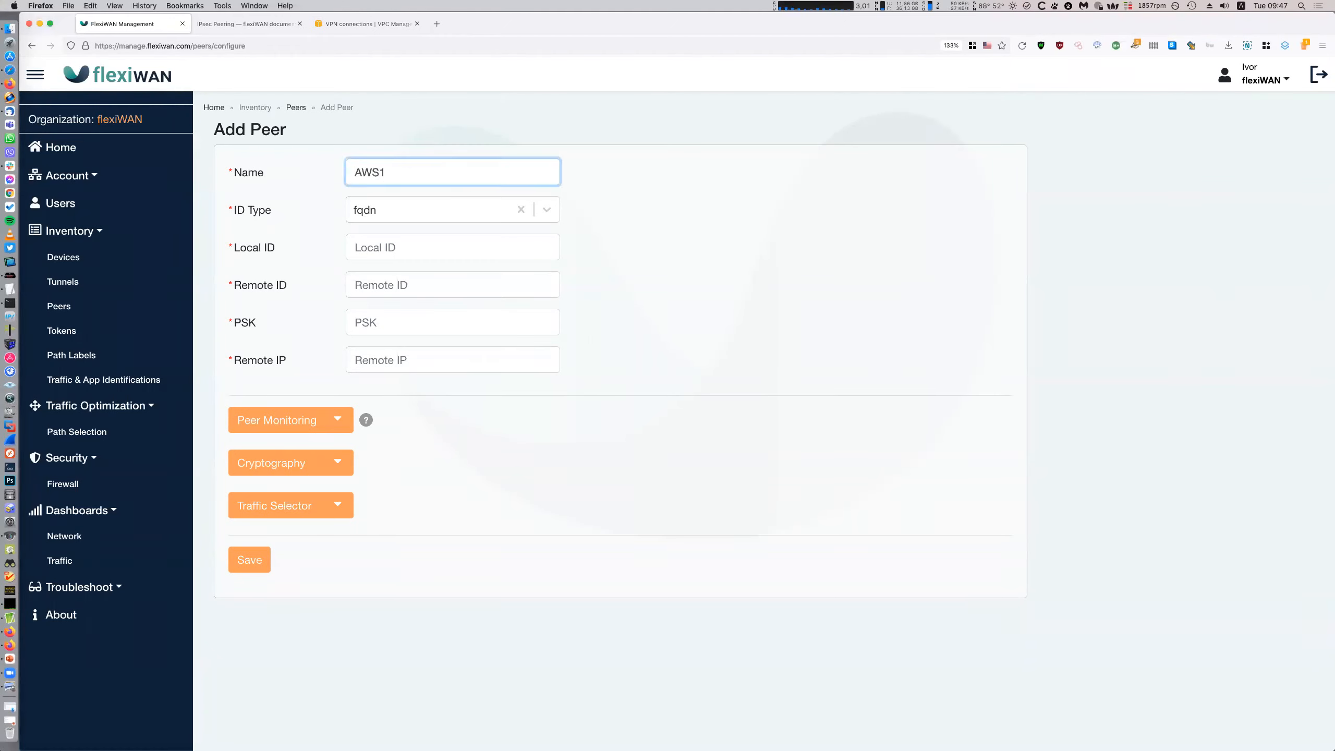
{"action": "left_click", "coordinate": [398, 220]}
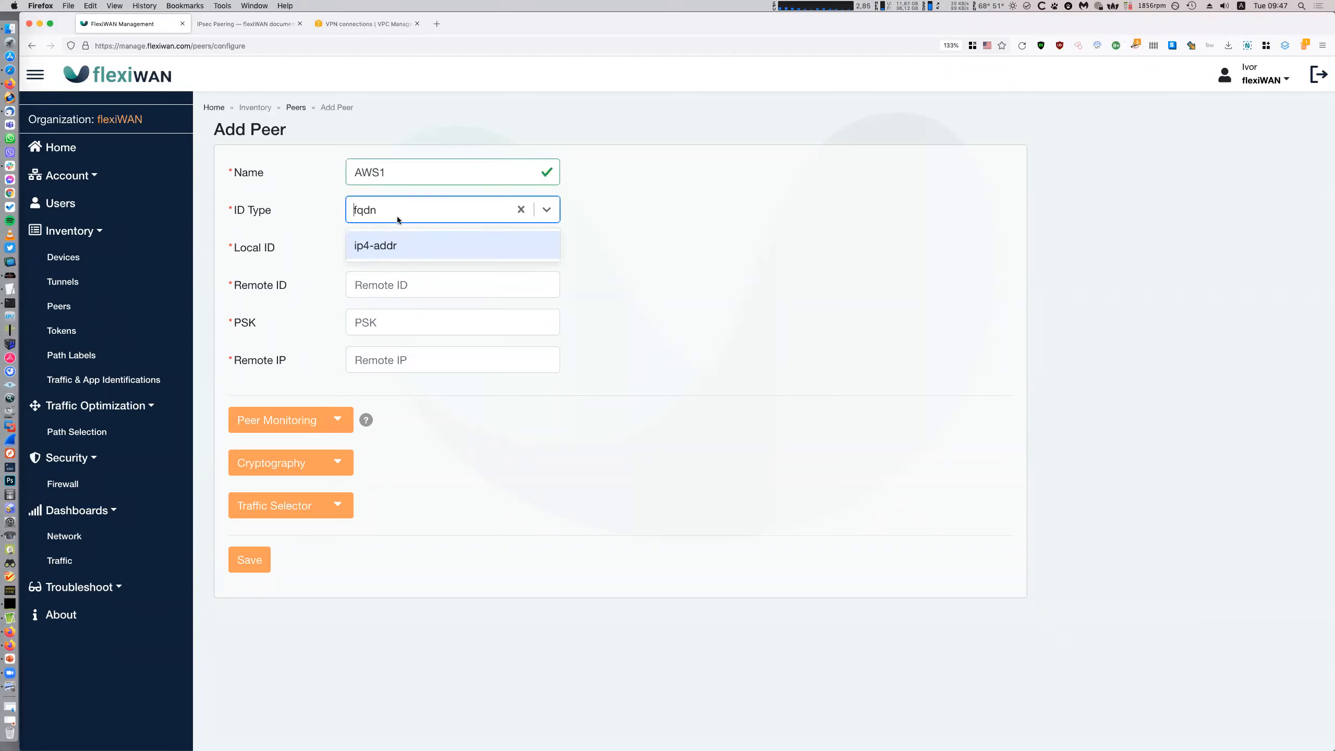
{"action": "left_click", "coordinate": [399, 246]}
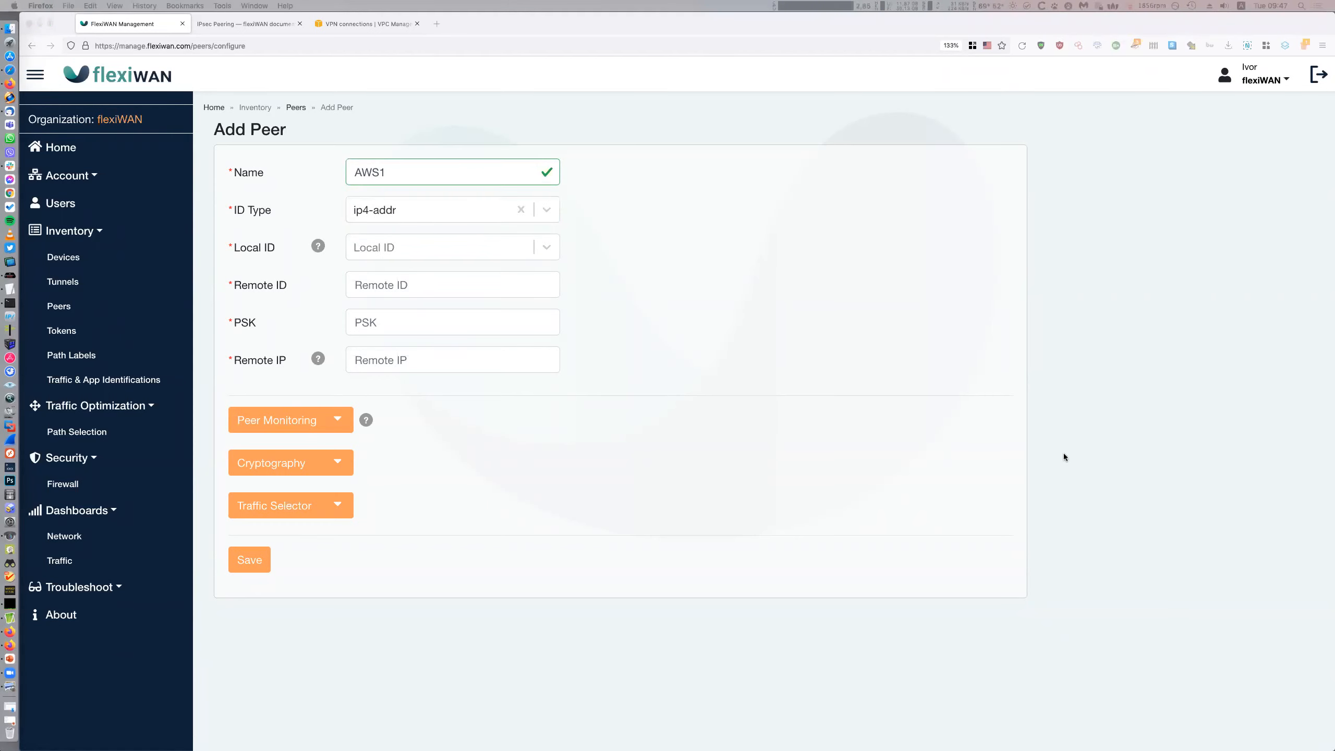
{"action": "left_click", "coordinate": [451, 250]}
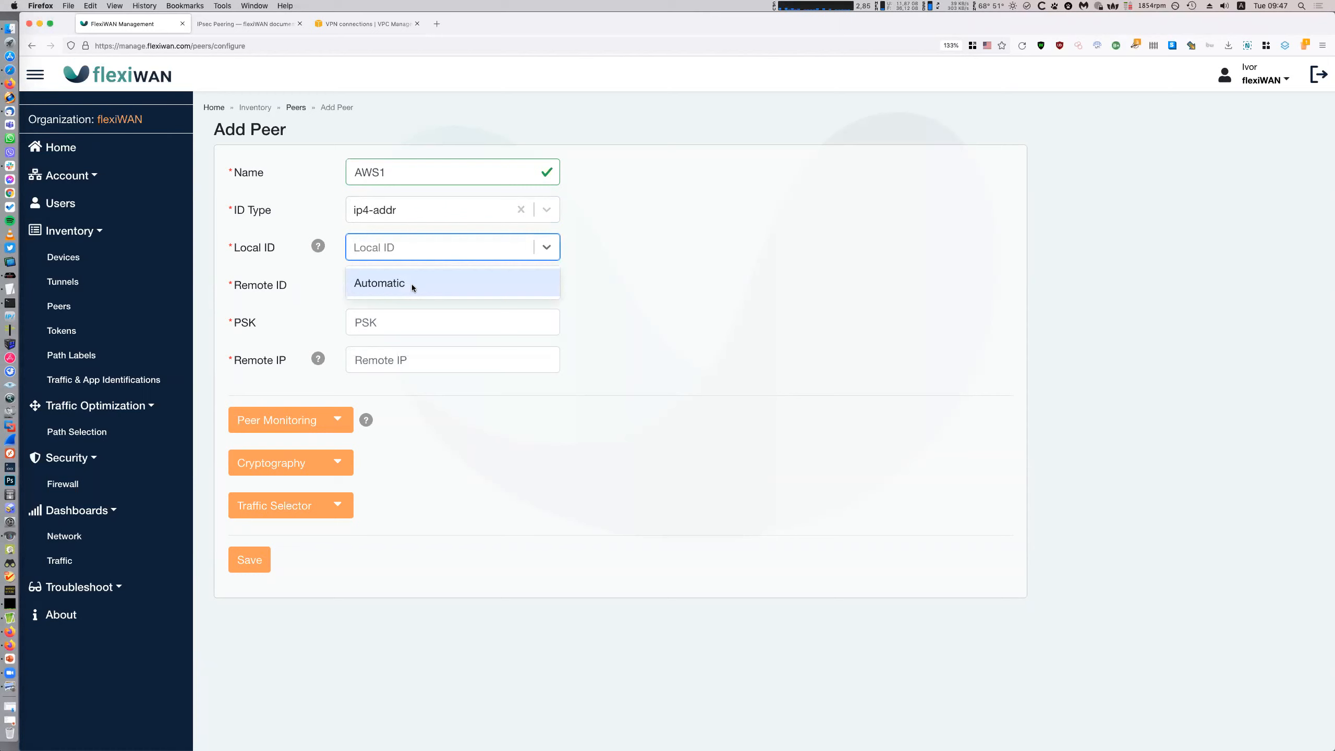
{"action": "left_click", "coordinate": [447, 285]}
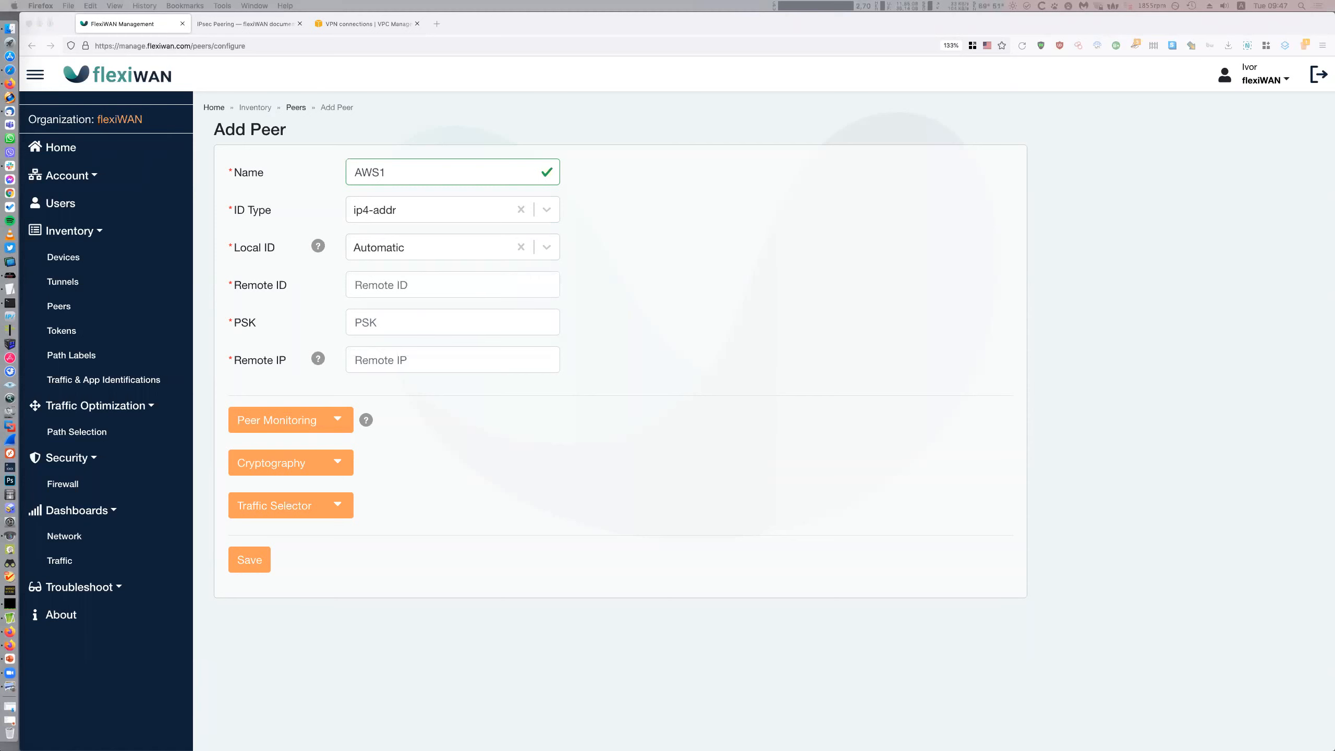
{"action": "left_click_drag", "start_coordinate": [1334, 116], "coordinate": [788, 117]}
Copy the gateway address 3.66.201.98 into the peer's Remote ID and Remote IP
{"action": "left_click", "coordinate": [852, 362]}
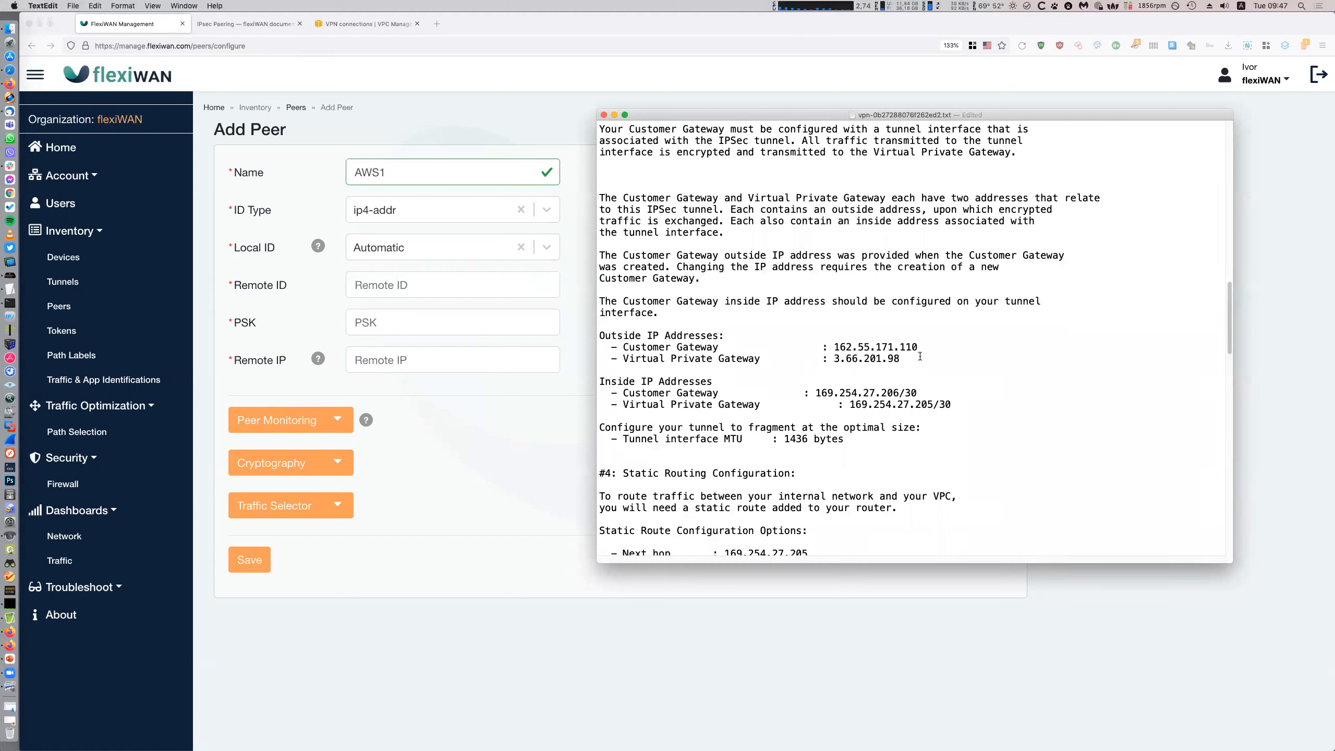
{"action": "left_click_drag", "start_coordinate": [908, 358], "coordinate": [833, 359]}
{"action": "key", "text": "super+c"}
{"action": "left_click", "coordinate": [442, 303]}
{"action": "left_click", "coordinate": [447, 294]}
{"action": "key", "text": "super+v"}
{"action": "left_click", "coordinate": [437, 362]}
{"action": "key", "text": "super+v"}
{"action": "left_click", "coordinate": [1115, 549]}
Enter 169.254.27.205 as the peer monitoring IP and expand the Cryptography settings
{"action": "left_click", "coordinate": [293, 423]}
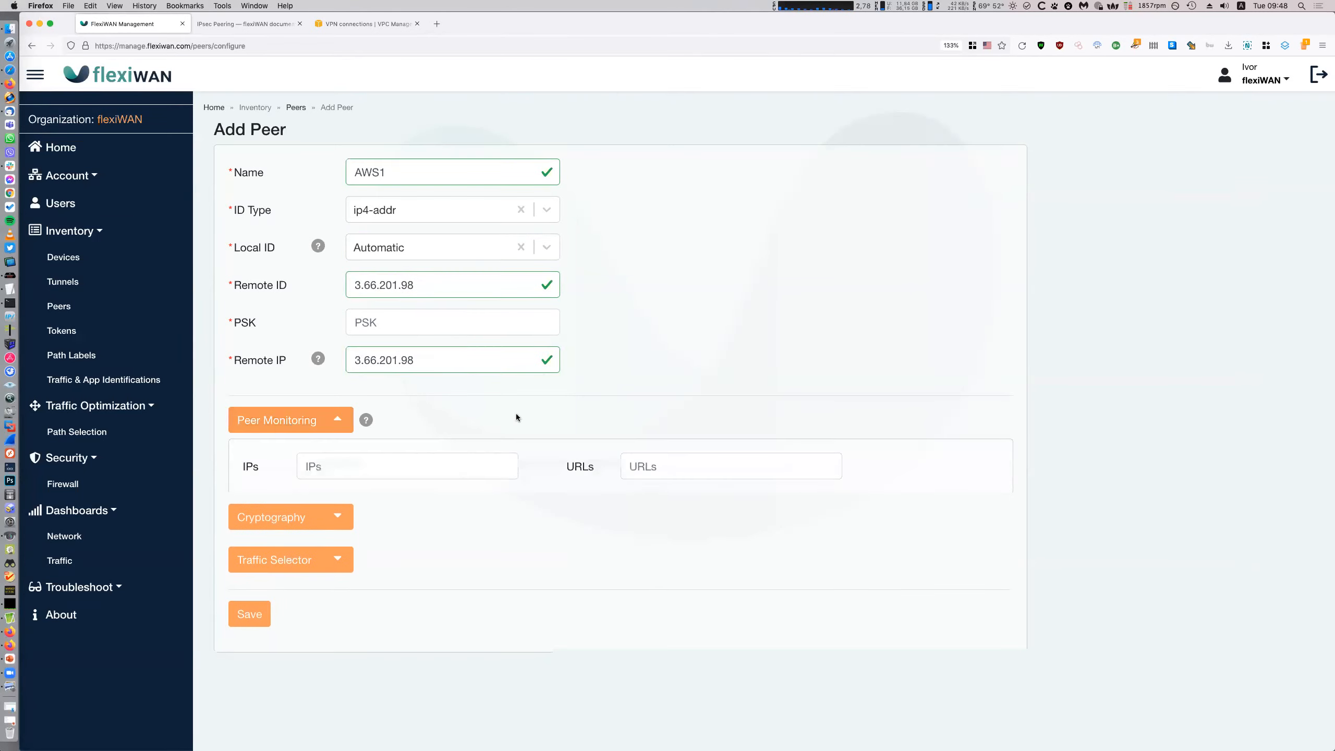
{"action": "left_click", "coordinate": [10, 289]}
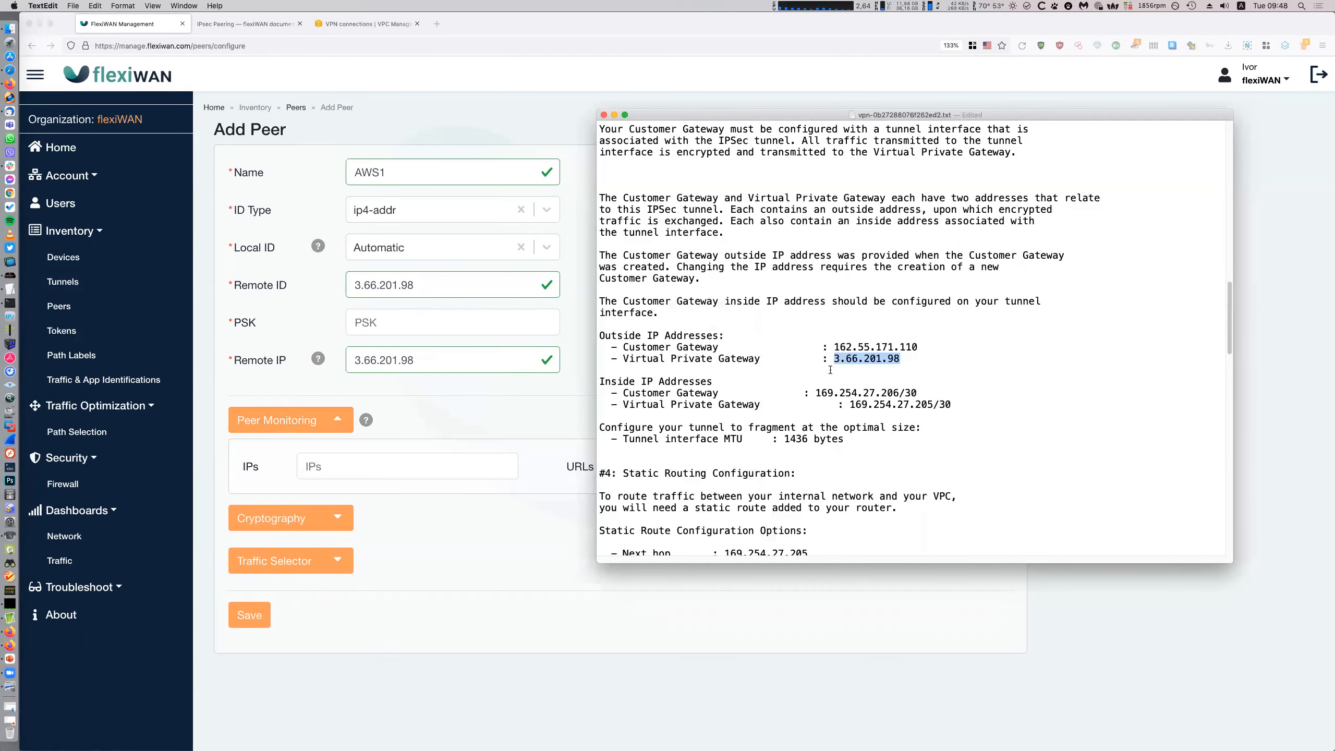
{"action": "scroll", "coordinate": [845, 368], "scroll_direction": "down", "scroll_amount": 3}
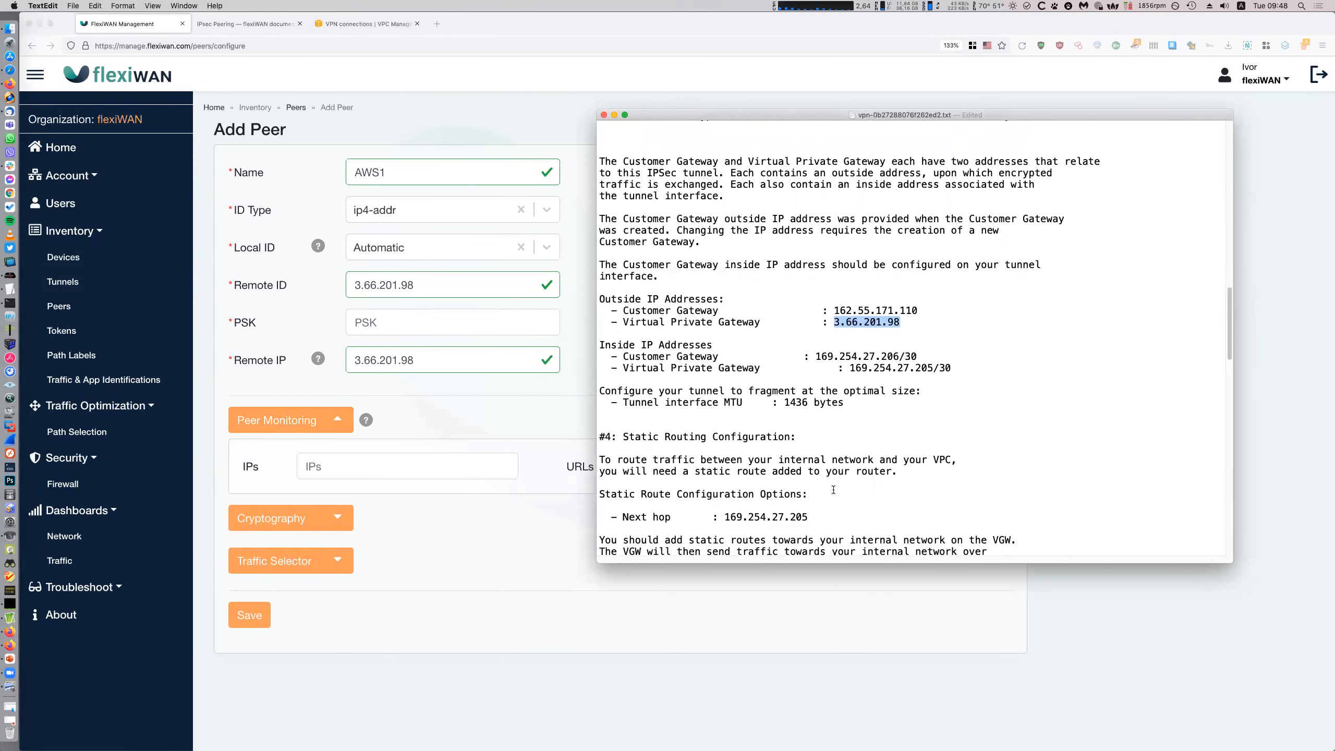
{"action": "left_click_drag", "start_coordinate": [817, 515], "coordinate": [727, 518]}
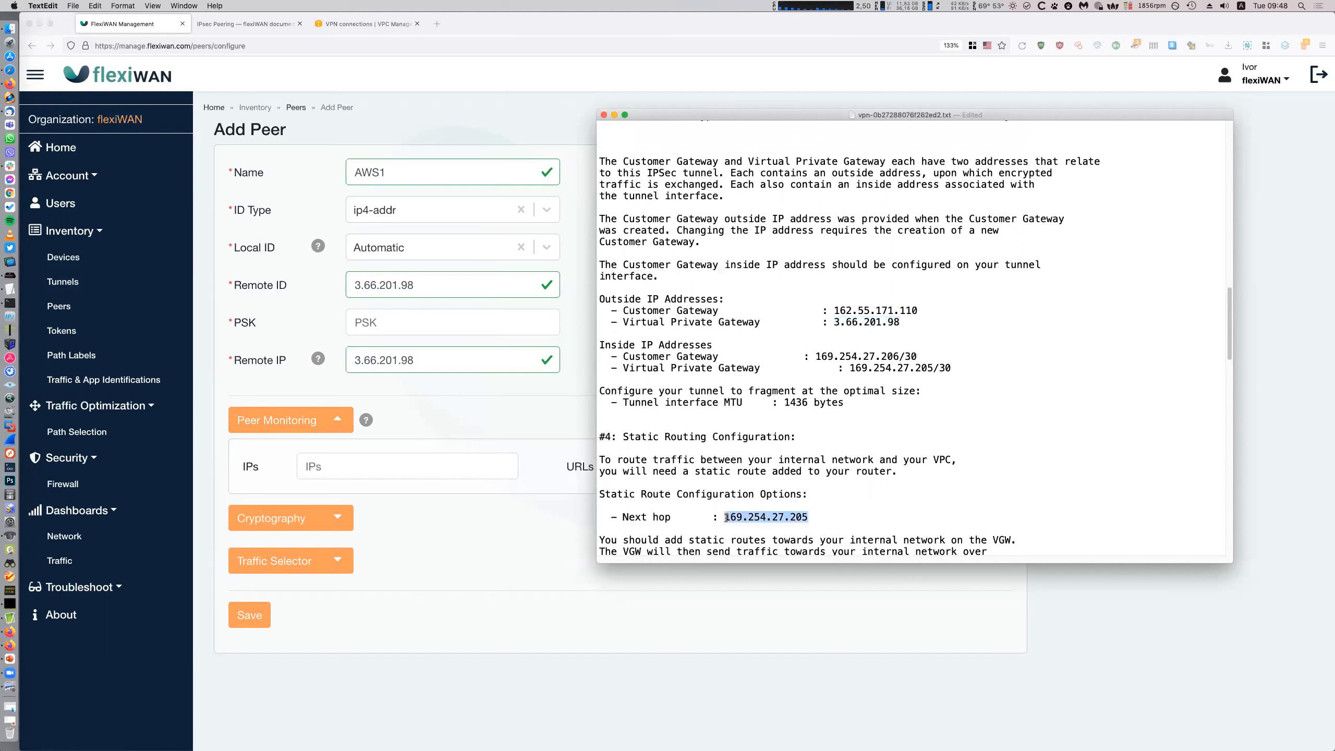
{"action": "key", "text": "super+c"}
{"action": "left_click", "coordinate": [820, 368]}
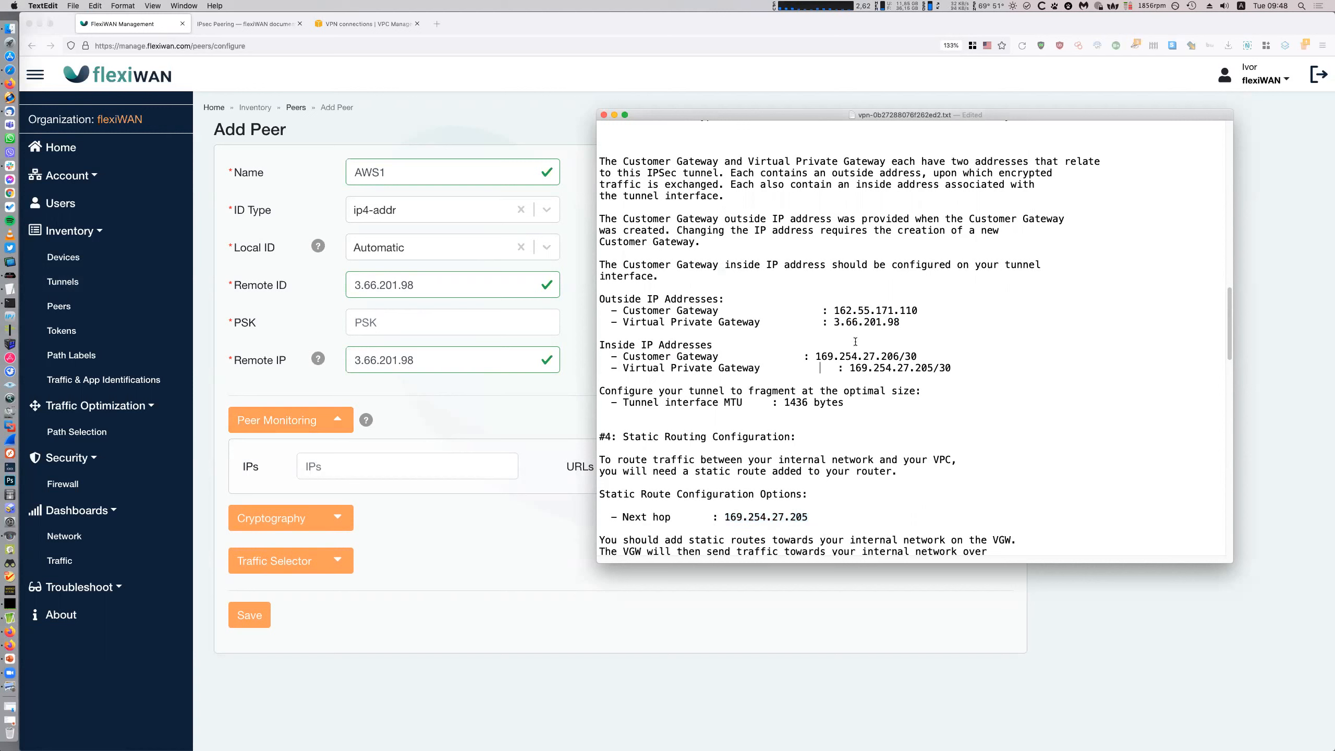
{"action": "left_click_drag", "start_coordinate": [611, 357], "coordinate": [971, 357]}
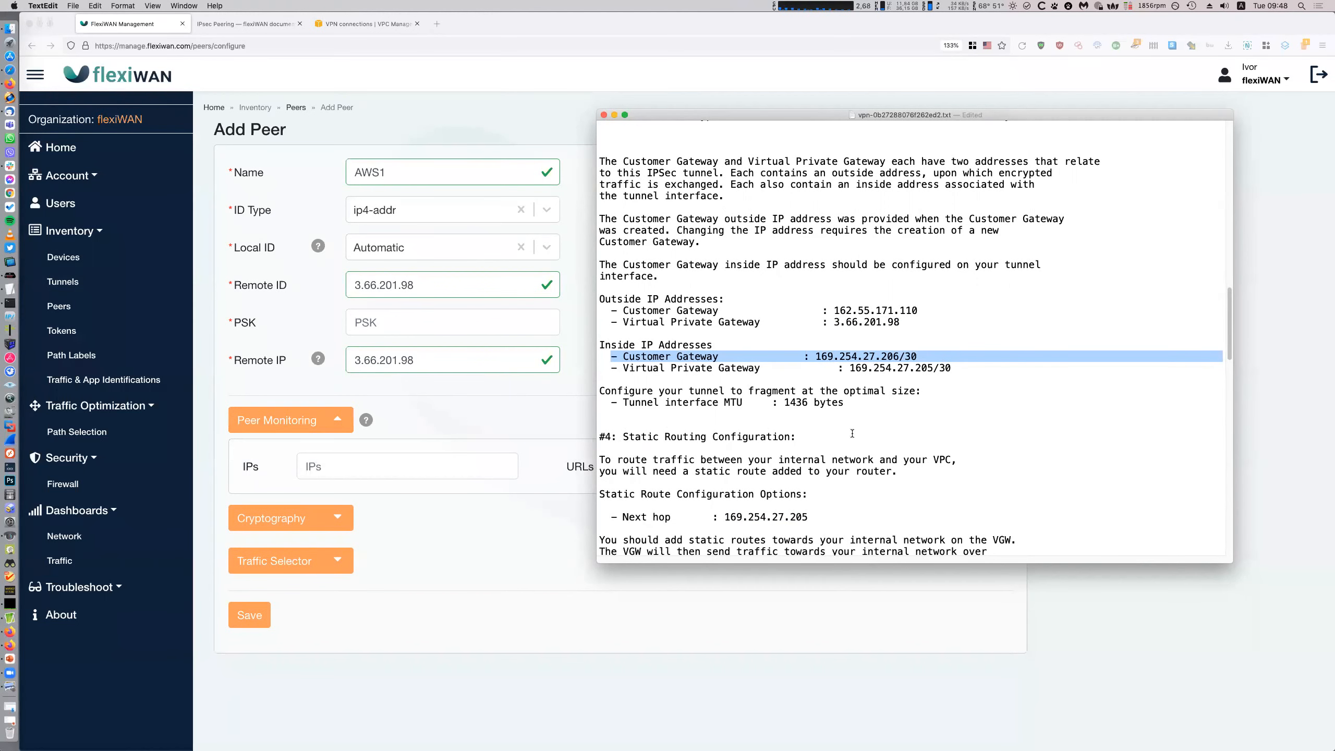
{"action": "left_click", "coordinate": [450, 481]}
{"action": "type", "text": "169.254.27.205"}
{"action": "left_click", "coordinate": [10, 290]}
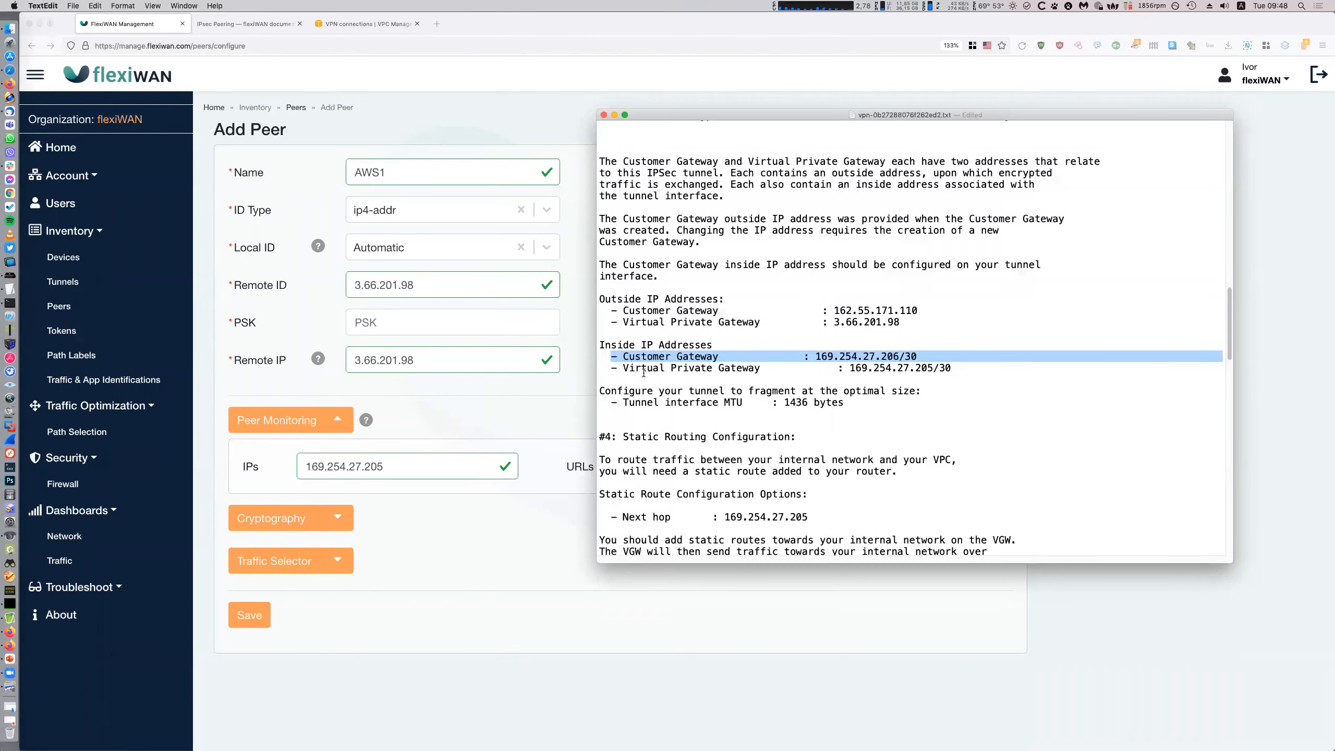
{"action": "left_click", "coordinate": [707, 702]}
{"action": "left_click", "coordinate": [292, 518]}
{"action": "scroll", "coordinate": [827, 503], "scroll_direction": "down", "scroll_amount": 4}
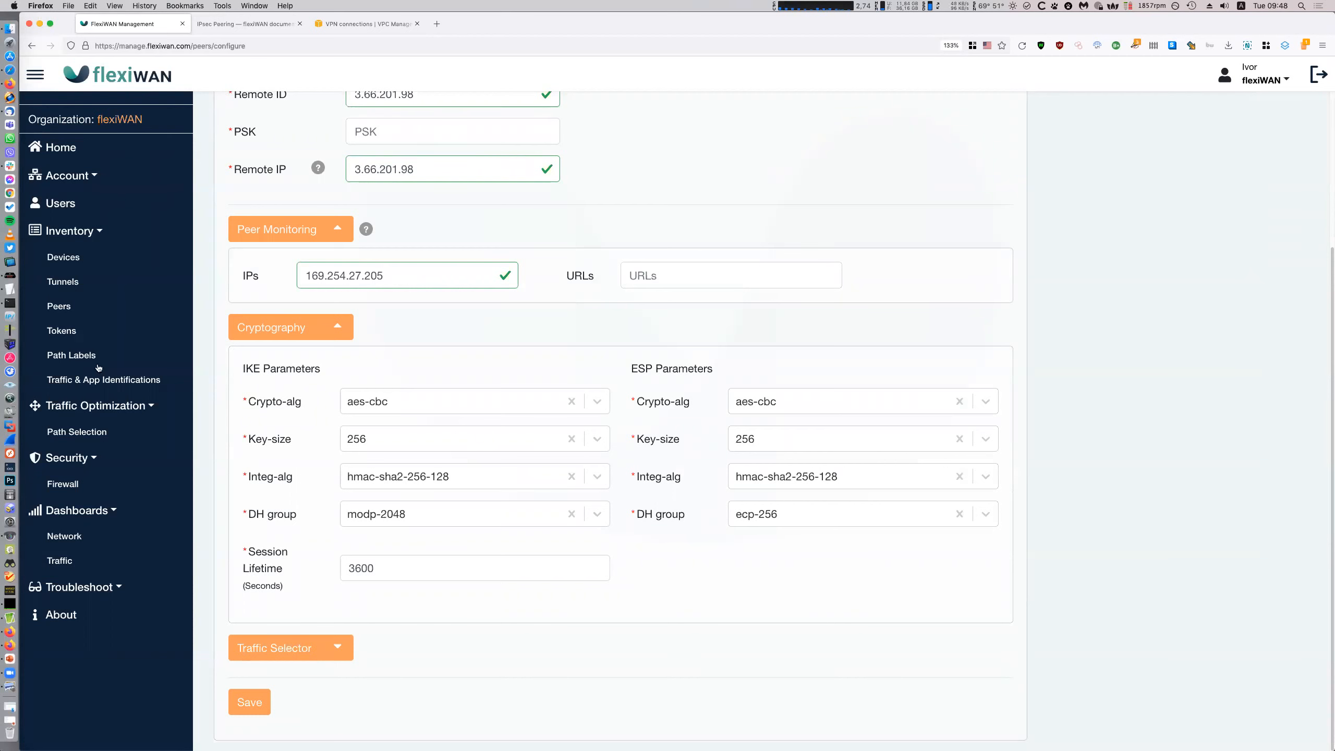
Expand AWS1's Traffic Selector section, leaving the default full IP and port ranges
{"action": "left_click", "coordinate": [339, 645]}
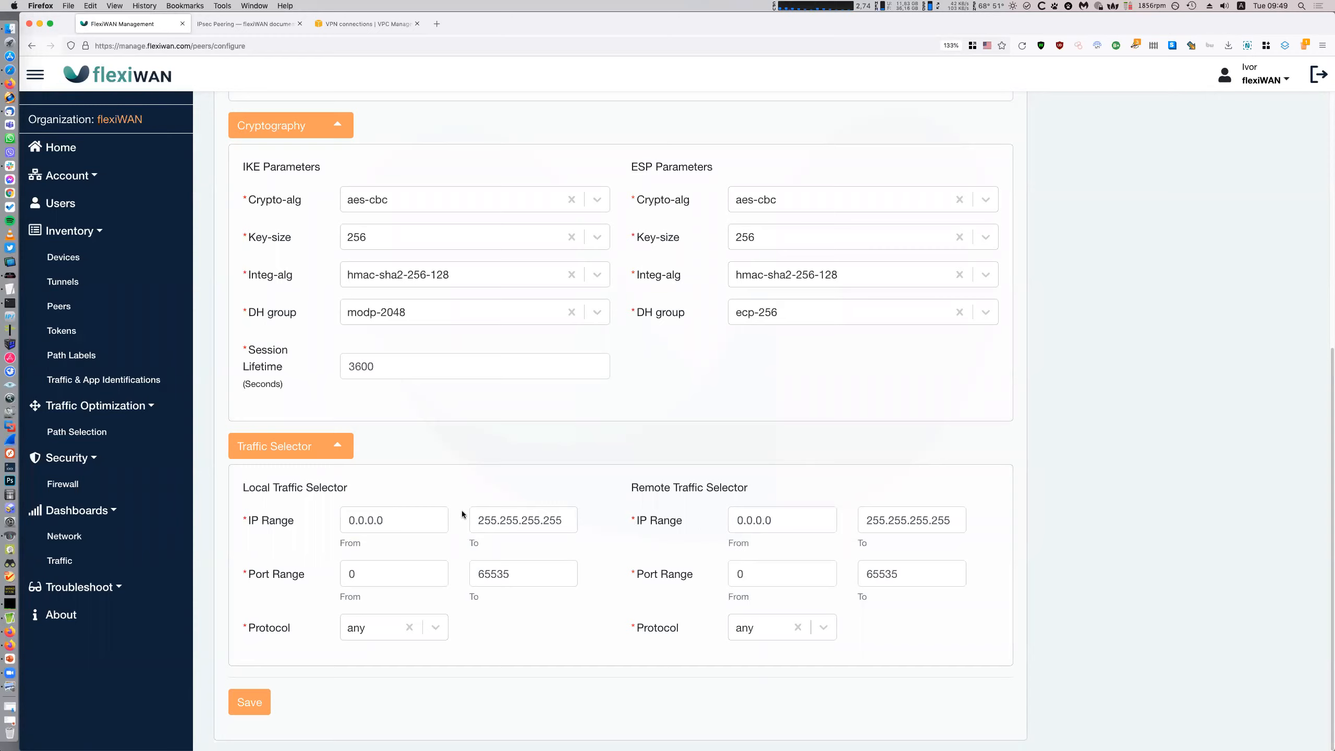
{"action": "scroll", "coordinate": [503, 632], "scroll_direction": "up", "scroll_amount": 8}
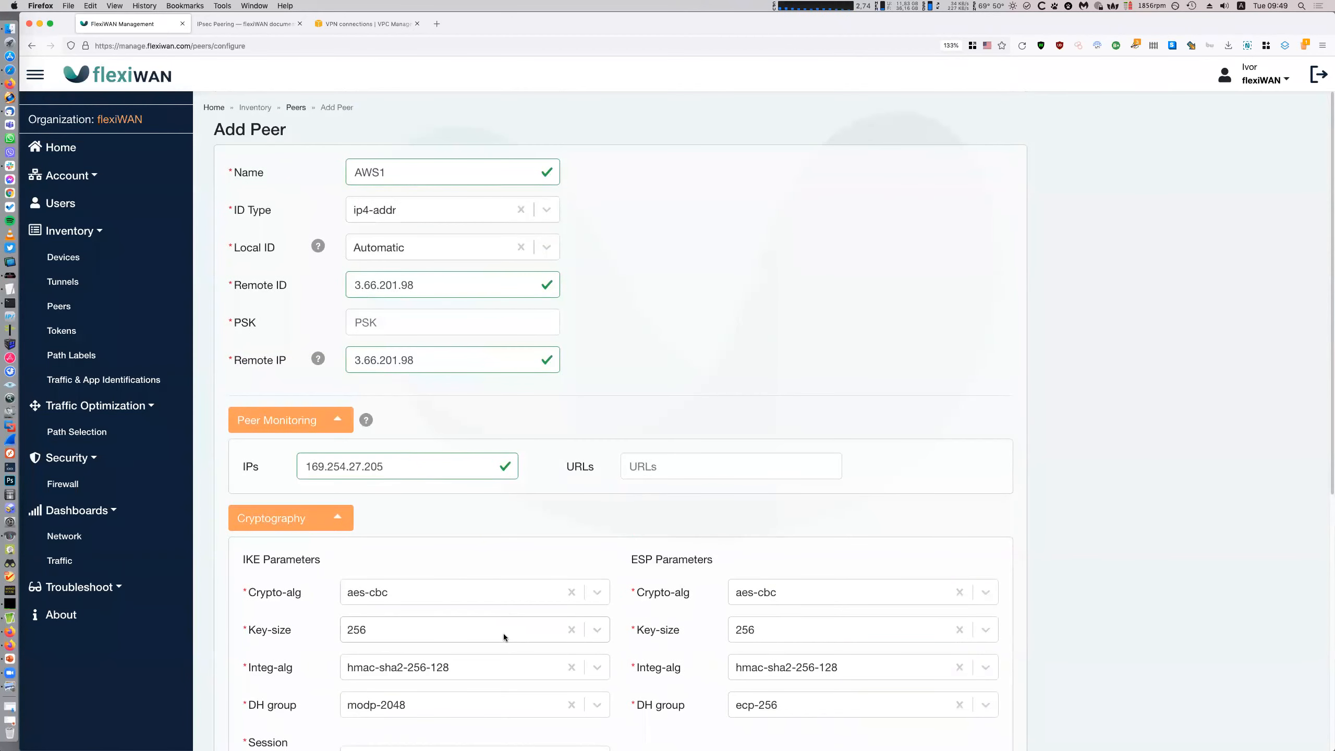
{"action": "left_click", "coordinate": [473, 315]}
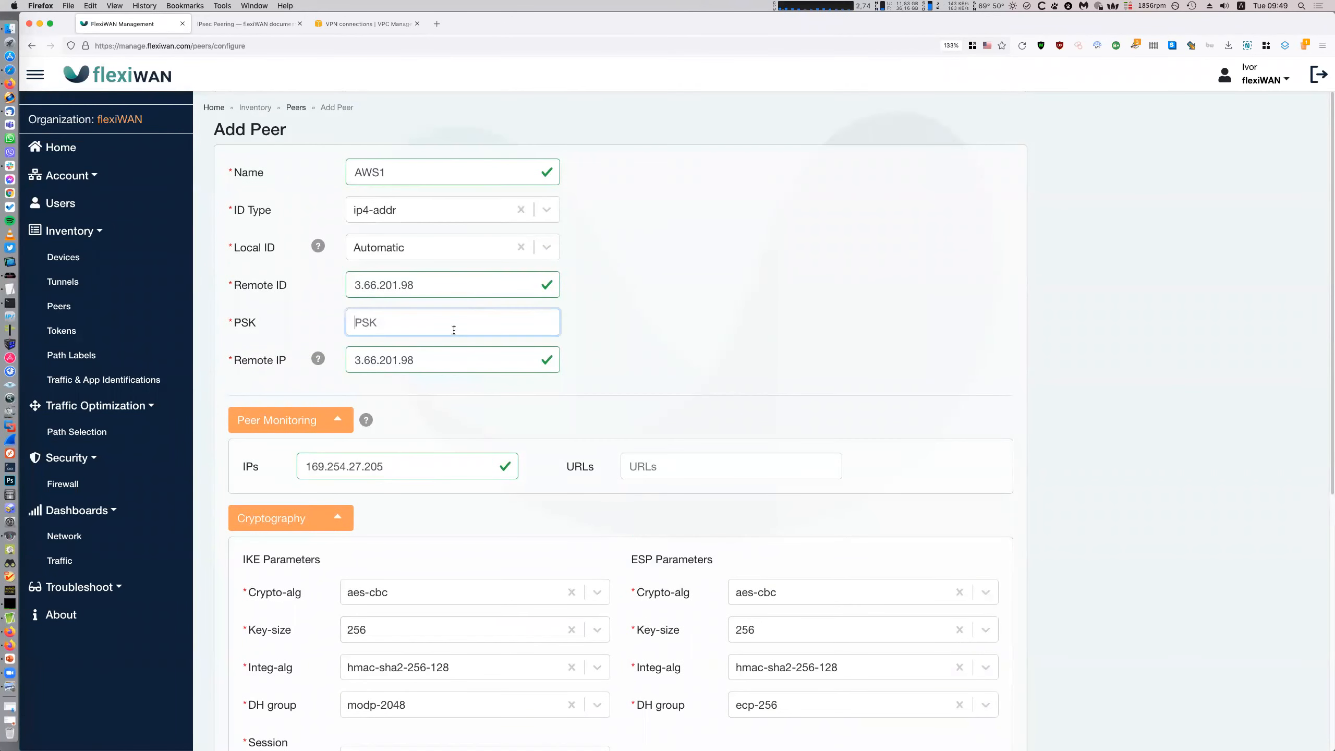
Copy the AWS configuration's pre-shared key into the AWS1 peer's PSK field
{"action": "left_click", "coordinate": [9, 289]}
{"action": "scroll", "coordinate": [843, 443], "scroll_direction": "up", "scroll_amount": 10}
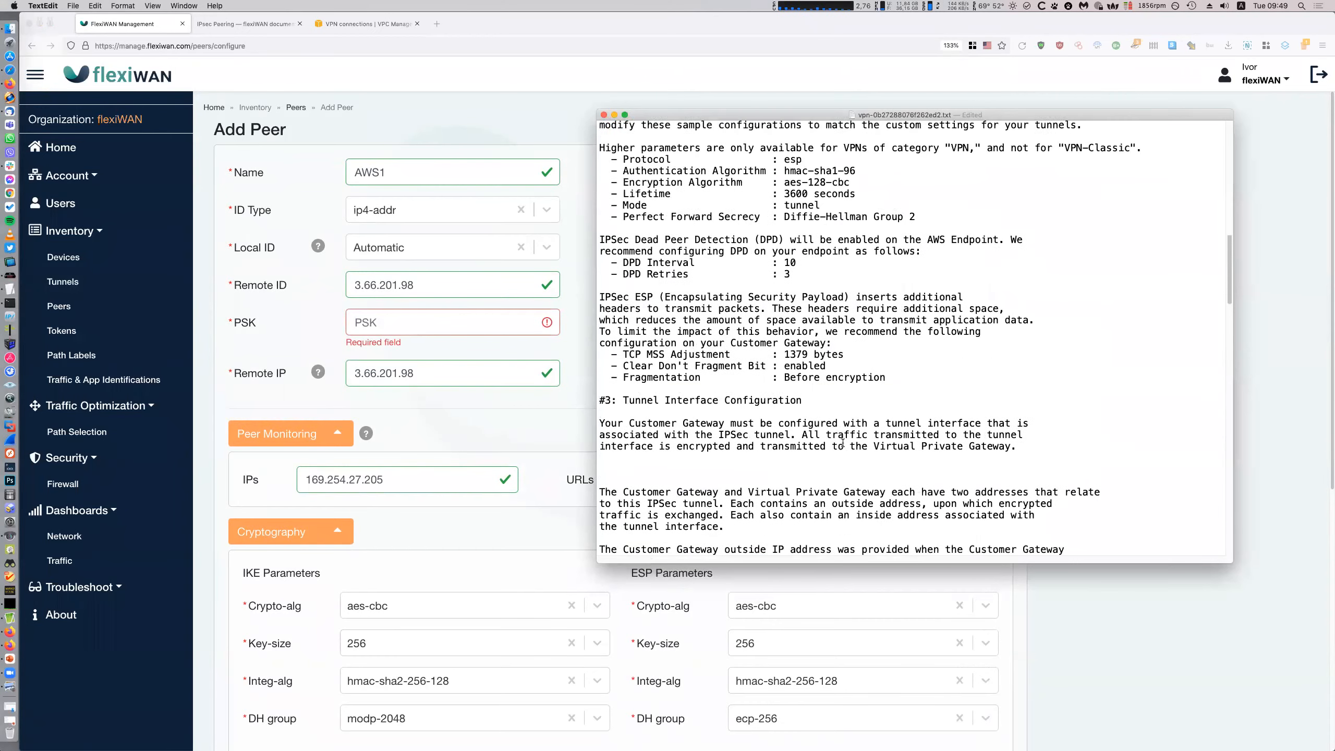
{"action": "scroll", "coordinate": [843, 443], "scroll_direction": "up", "scroll_amount": 6}
{"action": "left_click_drag", "start_coordinate": [976, 263], "coordinate": [784, 265]}
{"action": "key", "text": "super+c"}
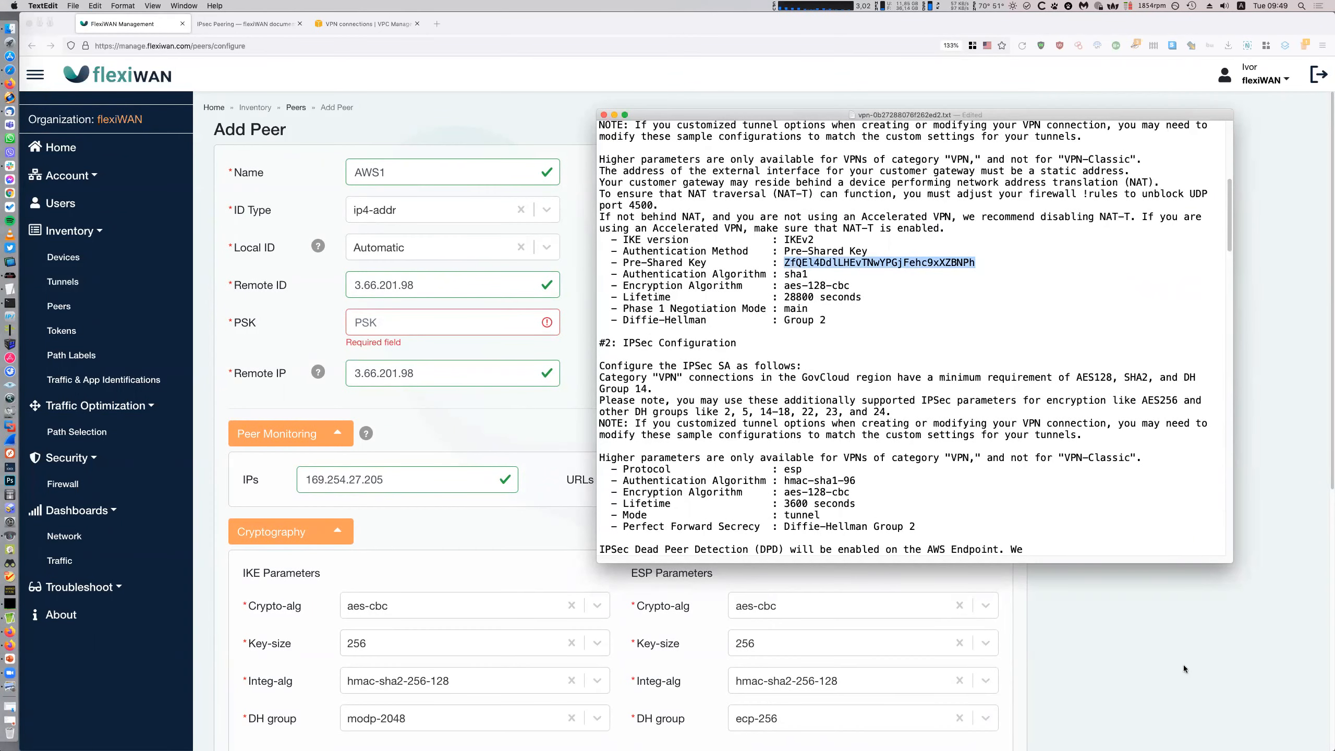
{"action": "key", "text": "super+Tab"}
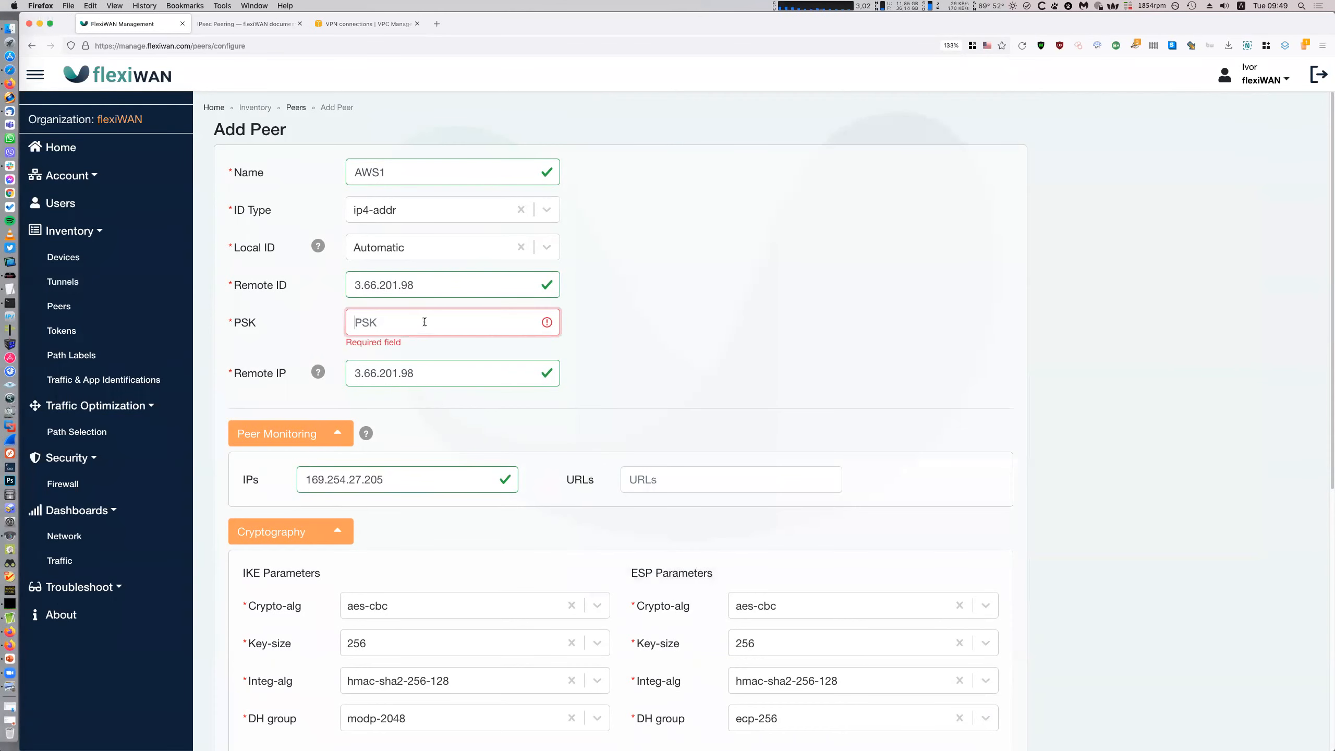
{"action": "key", "text": "super+v"}
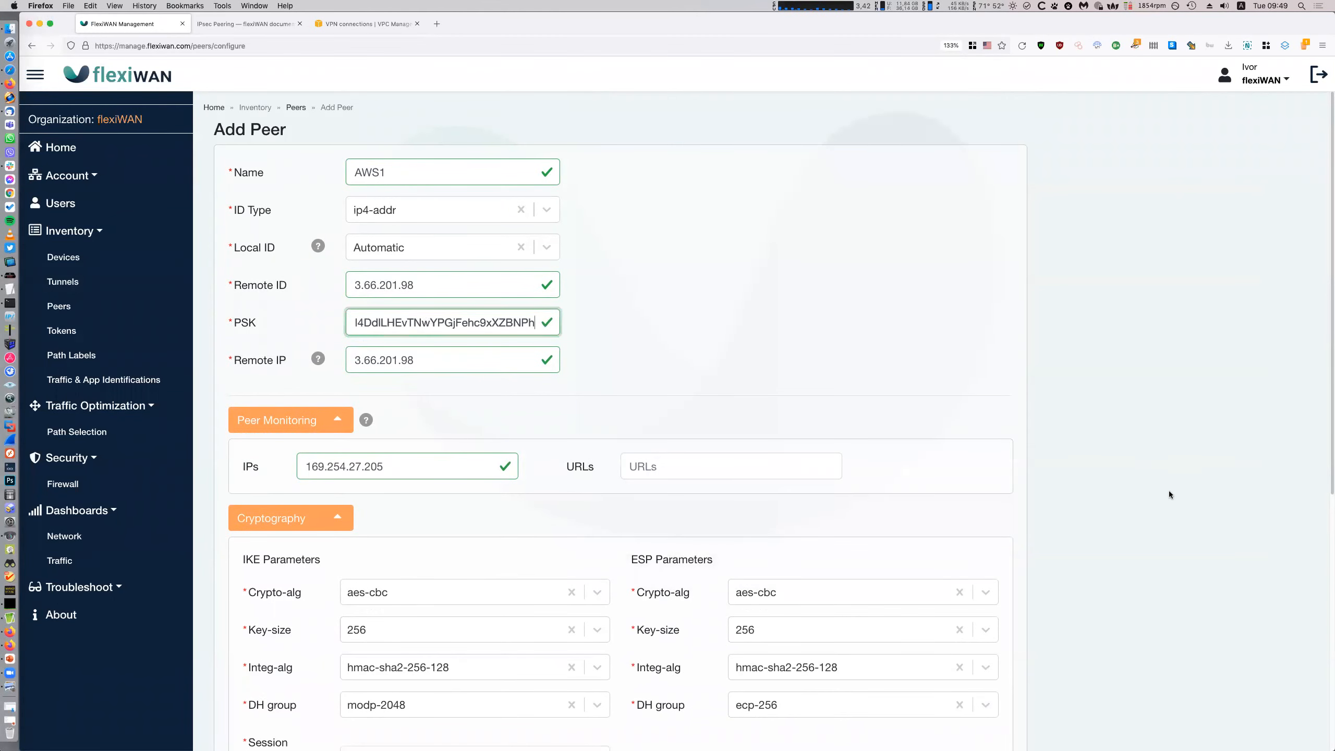
{"action": "left_click", "coordinate": [1104, 517]}
Save the AWS1 peer so it joins the Peers list with remote IP 3.66.201.98
{"action": "scroll", "coordinate": [1103, 517], "scroll_direction": "down", "scroll_amount": 7}
{"action": "scroll", "coordinate": [1105, 523], "scroll_direction": "up", "scroll_amount": 7}
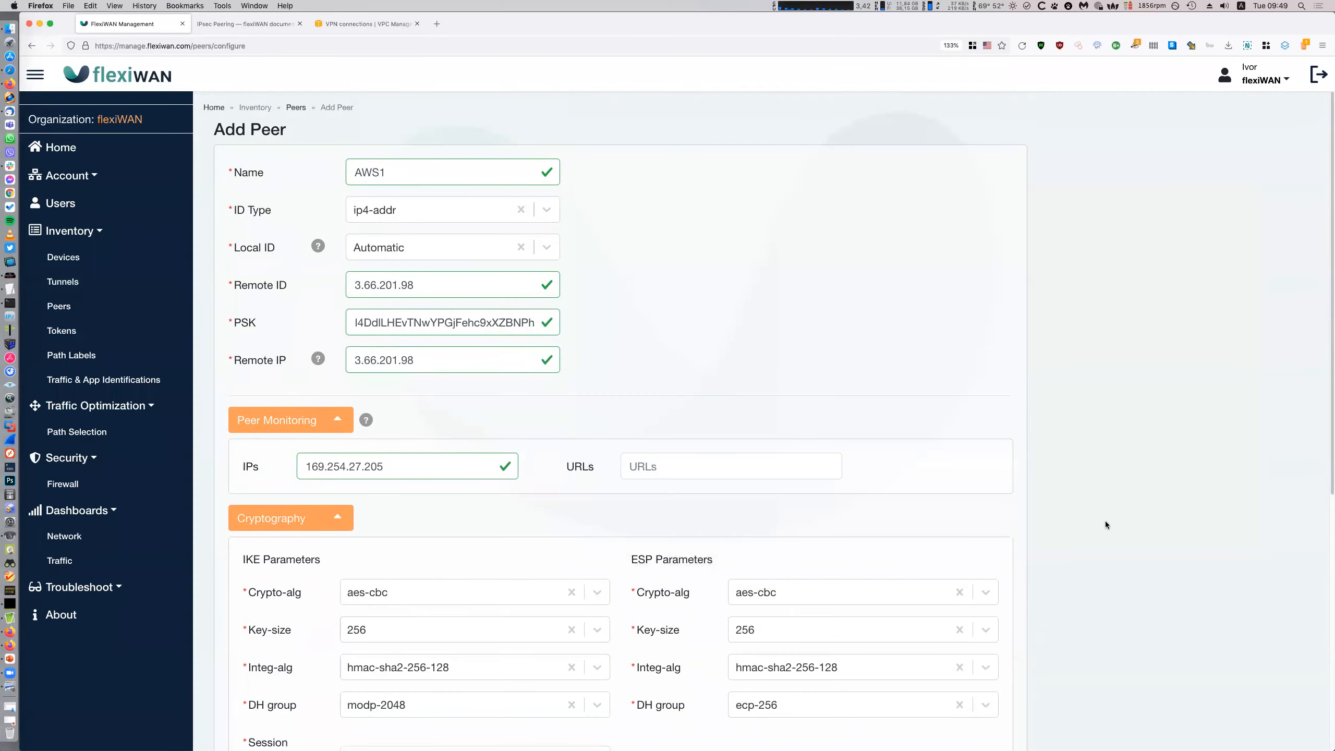
{"action": "scroll", "coordinate": [1106, 521], "scroll_direction": "down", "scroll_amount": 7}
{"action": "left_click", "coordinate": [249, 702]}
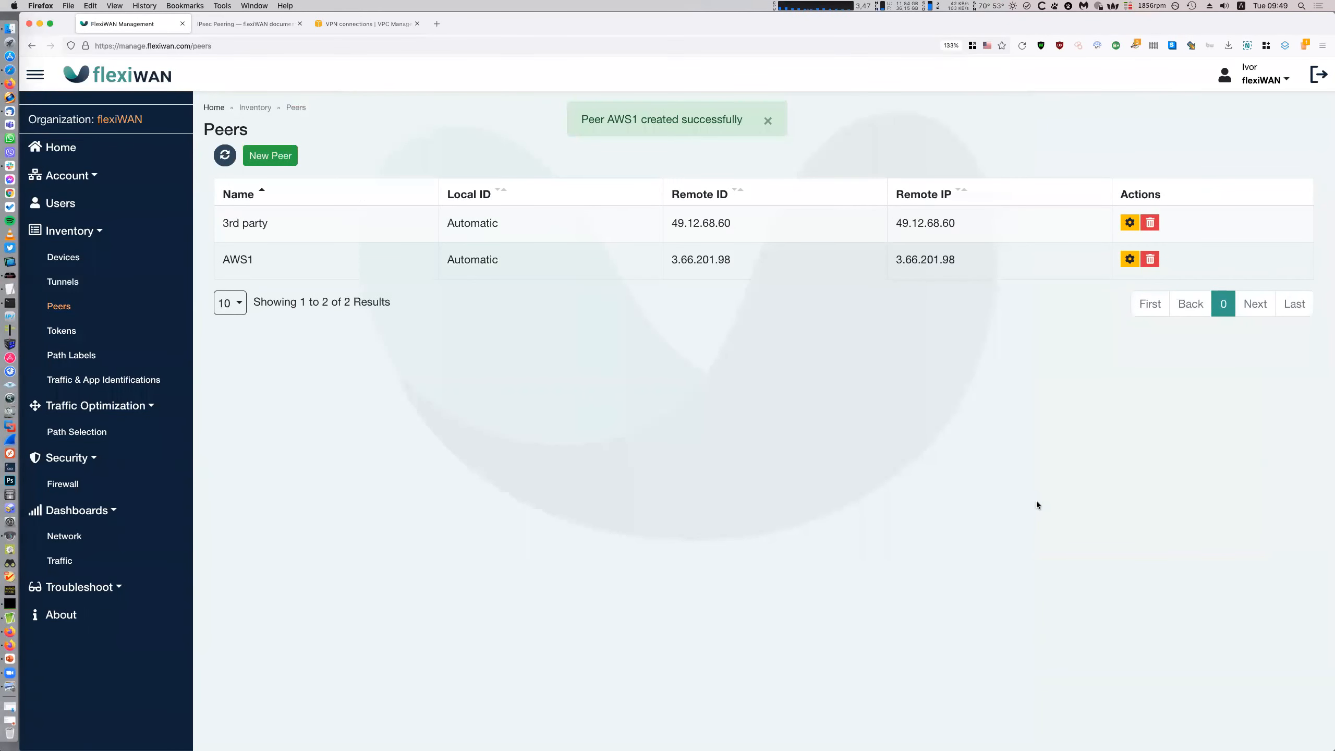
Dismiss the peer-created notice and start a new label from the Path Labels list
{"action": "left_click", "coordinate": [767, 135]}
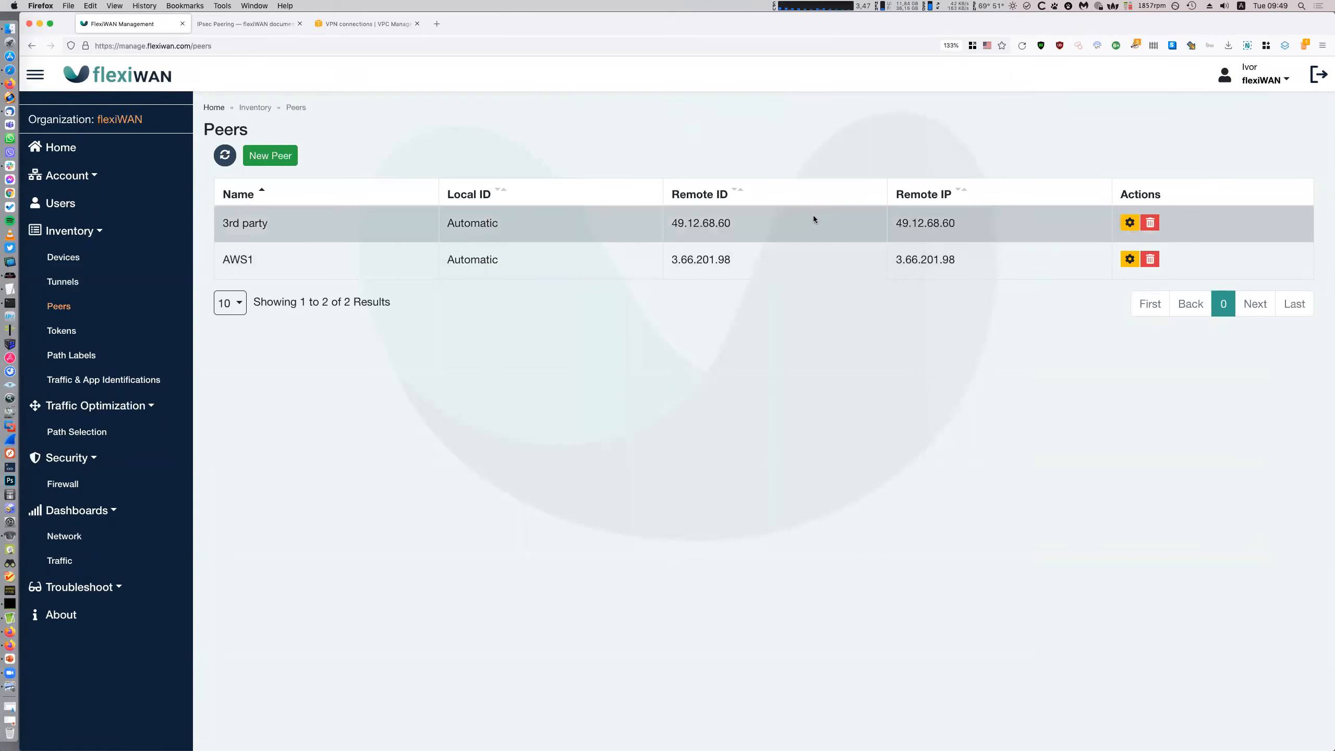
{"action": "left_click", "coordinate": [79, 257]}
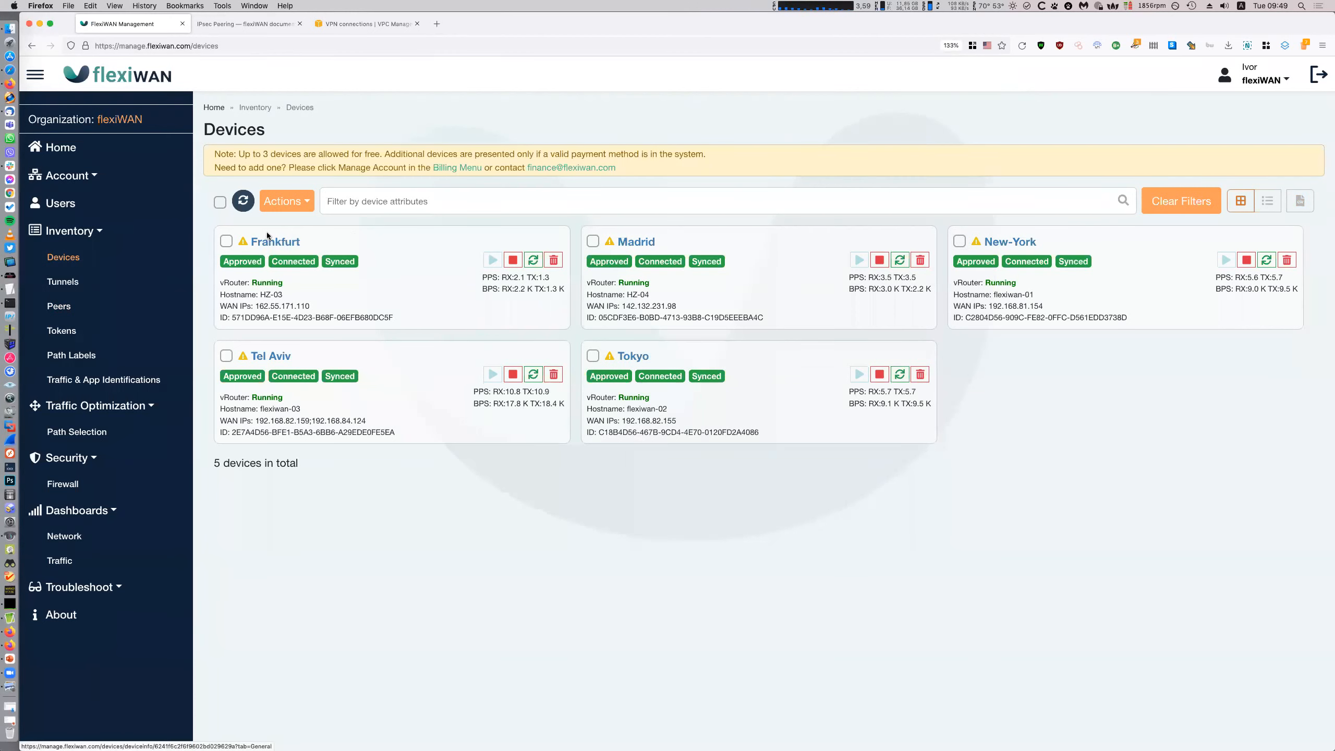
{"action": "left_click", "coordinate": [130, 306]}
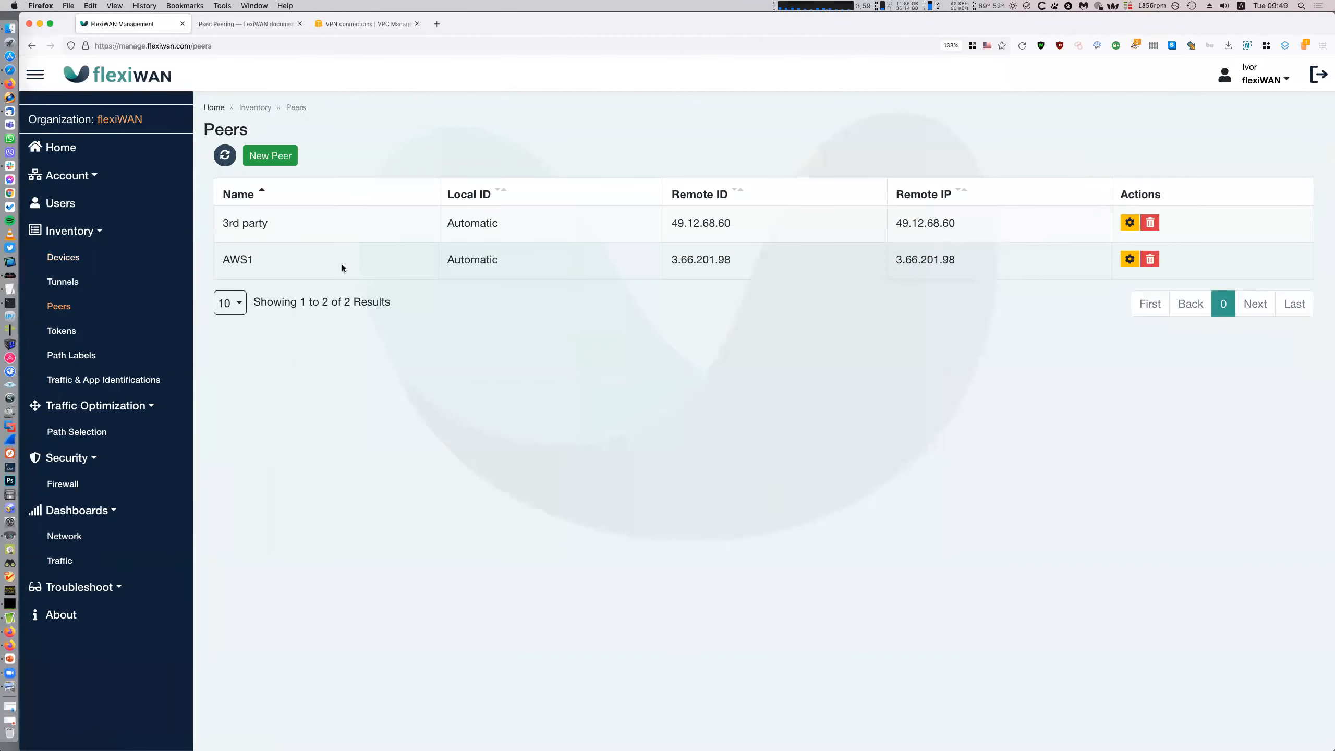
{"action": "left_click", "coordinate": [133, 352]}
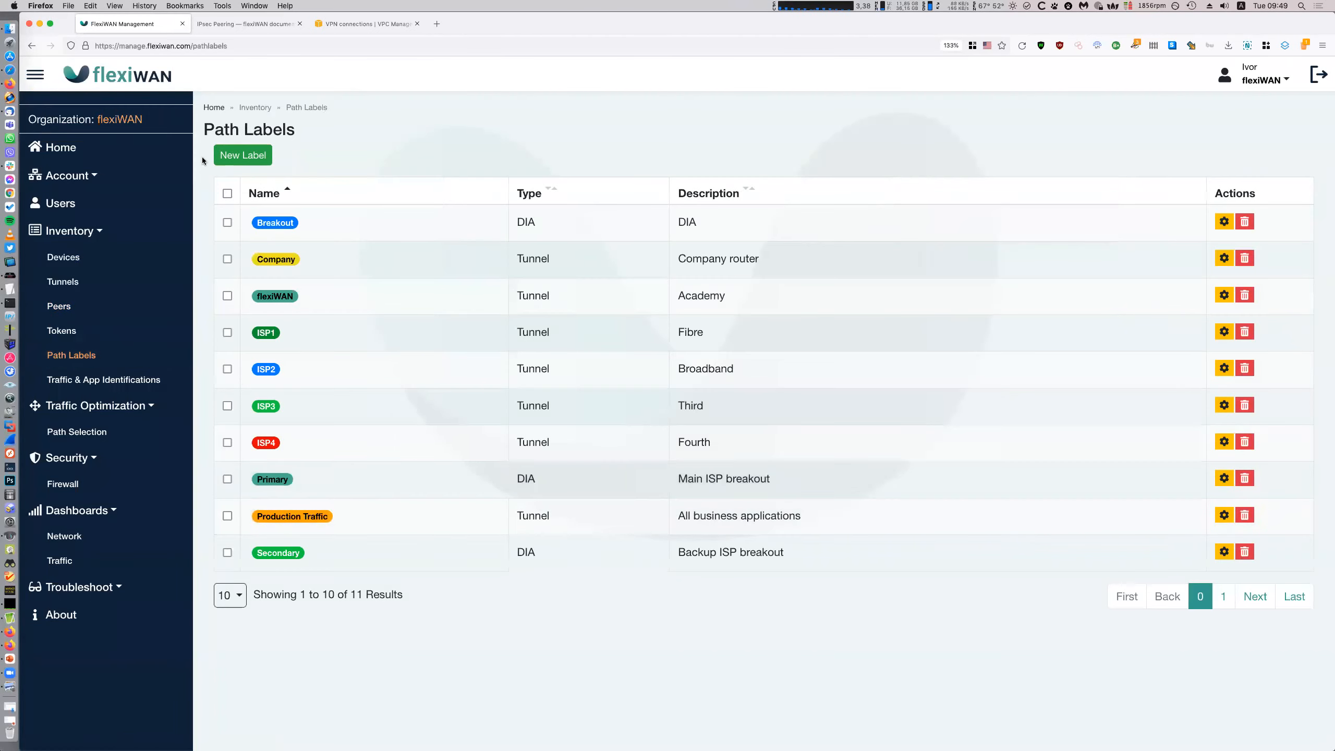
{"action": "left_click", "coordinate": [229, 158]}
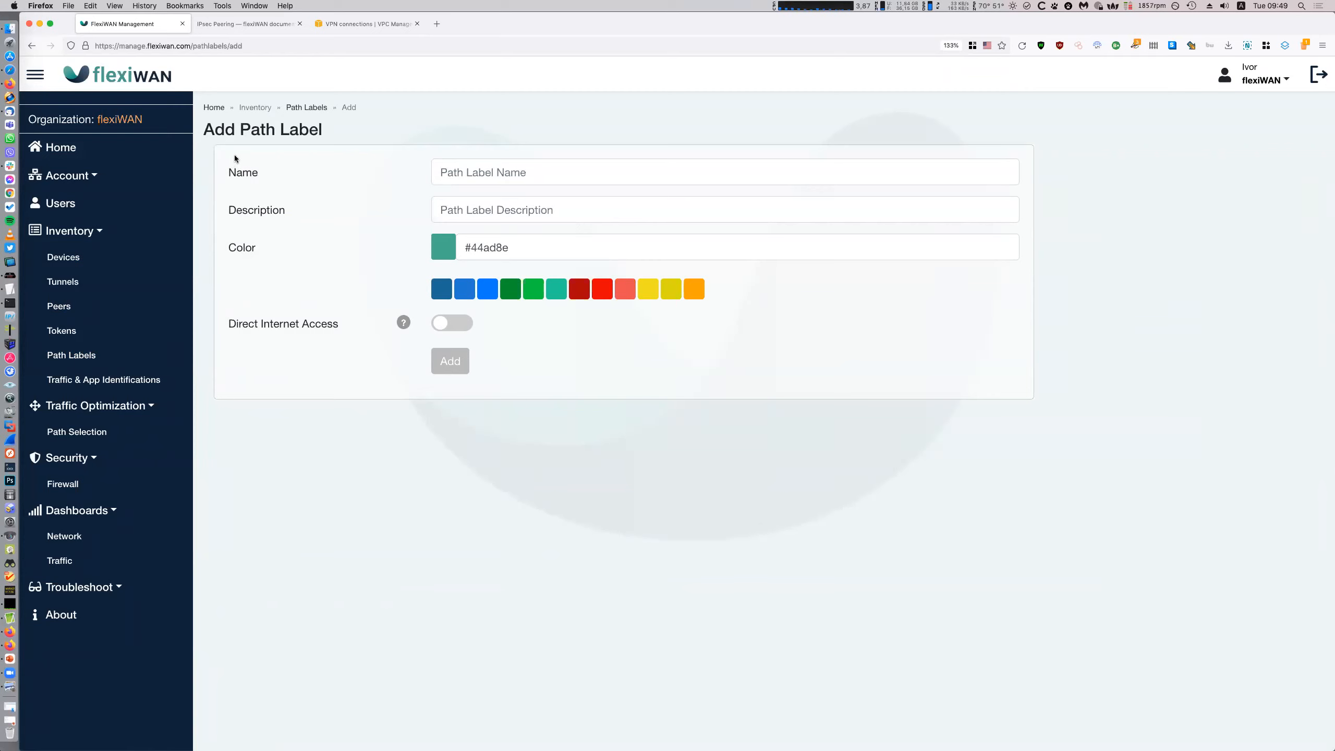
Add a yellow path label AWS1 described 'First AWS Site to site'
{"action": "left_click", "coordinate": [470, 169]}
{"action": "type", "text": "AWS1"}
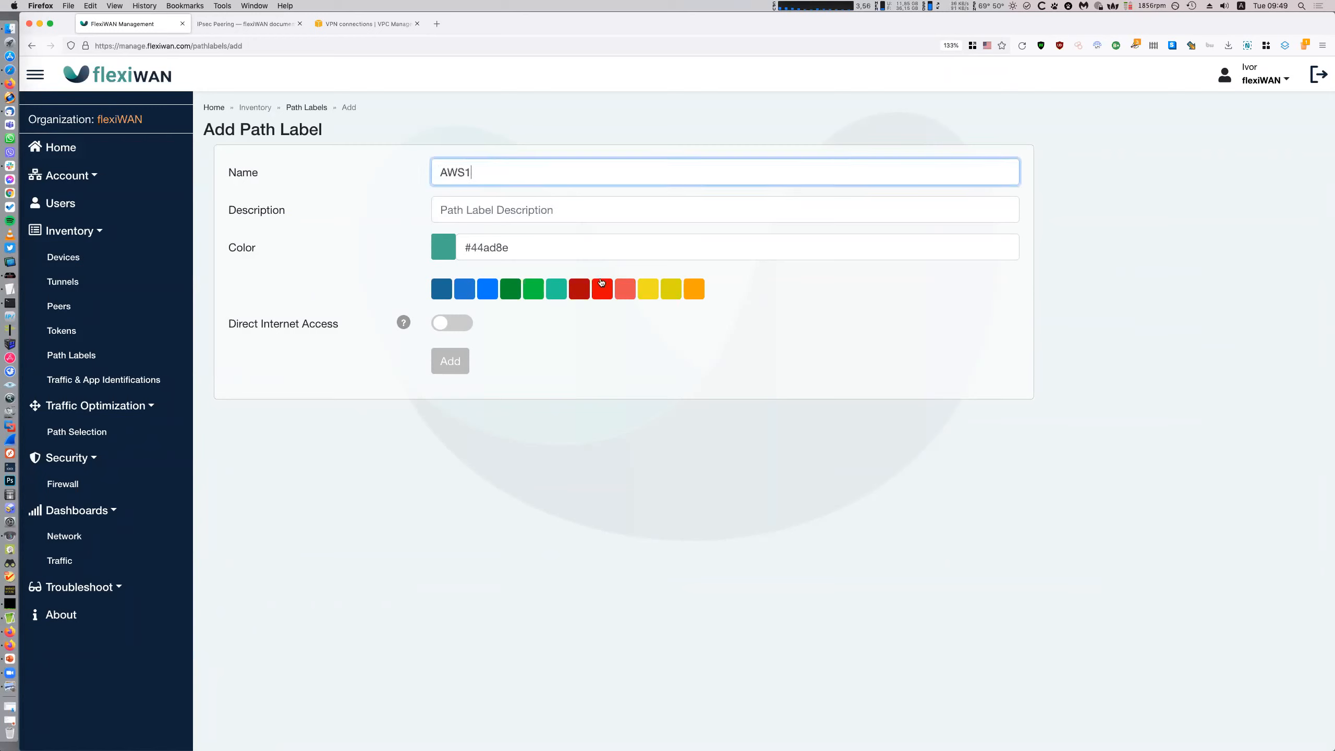
{"action": "left_click", "coordinate": [648, 289]}
{"action": "left_click", "coordinate": [579, 209]}
{"action": "type", "text": "First AW"}
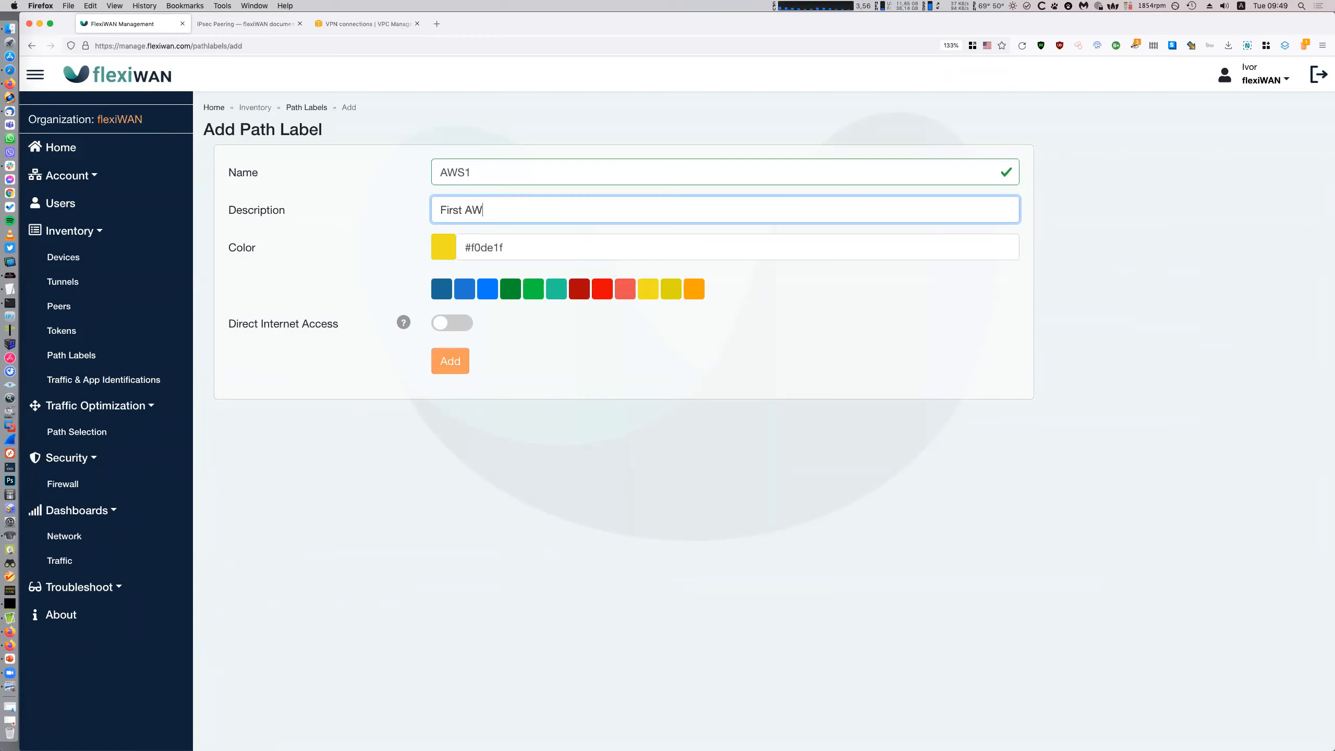
{"action": "type", "text": "S S-"}
{"action": "key", "text": "BackSpace"}
{"action": "type", "text": "ite to site"}
{"action": "left_click", "coordinate": [460, 361]}
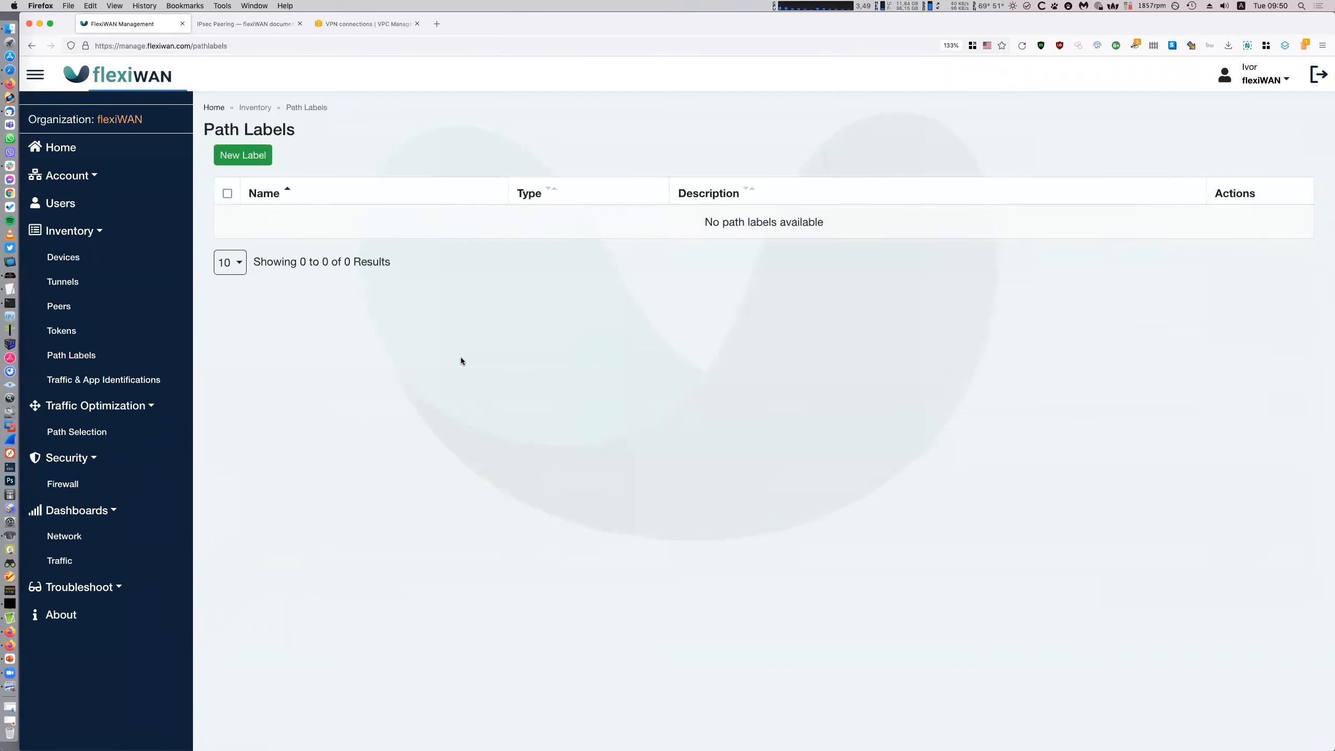
Add an orange path label AWS2 described 'Scecond AWS site to site'
{"action": "left_click", "coordinate": [246, 156]}
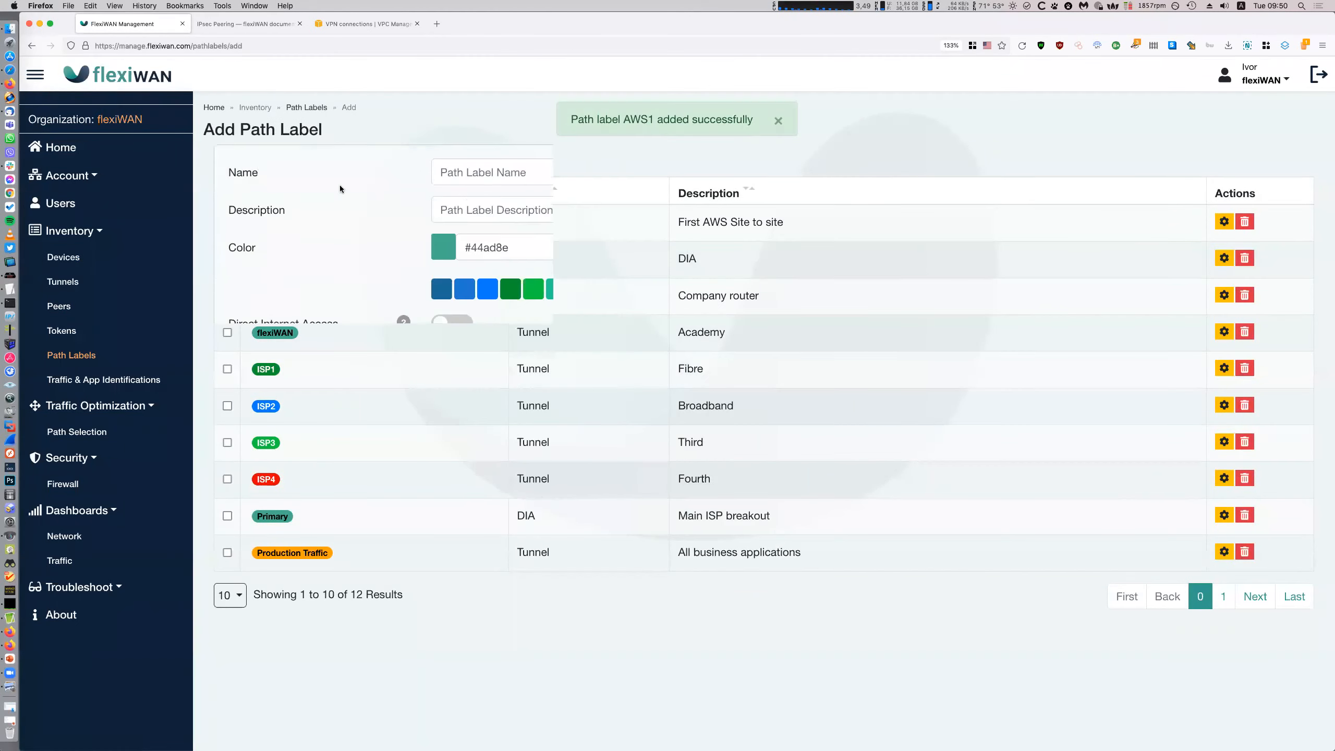
{"action": "left_click", "coordinate": [491, 172]}
{"action": "type", "text": "AWS2"}
{"action": "left_click", "coordinate": [691, 294]}
{"action": "left_click", "coordinate": [605, 209]}
{"action": "type", "text": "S"}
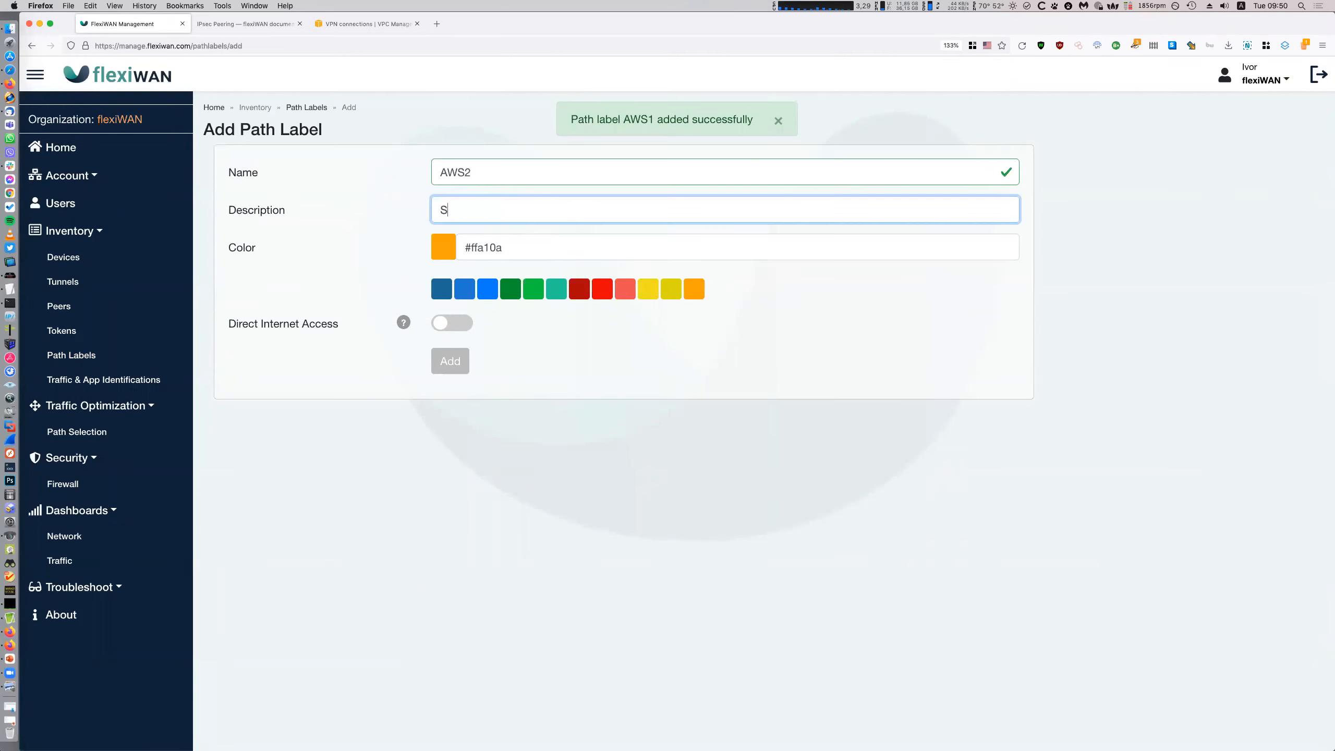
{"action": "type", "text": "cecond AWS site to site"}
{"action": "key", "text": "Return"}
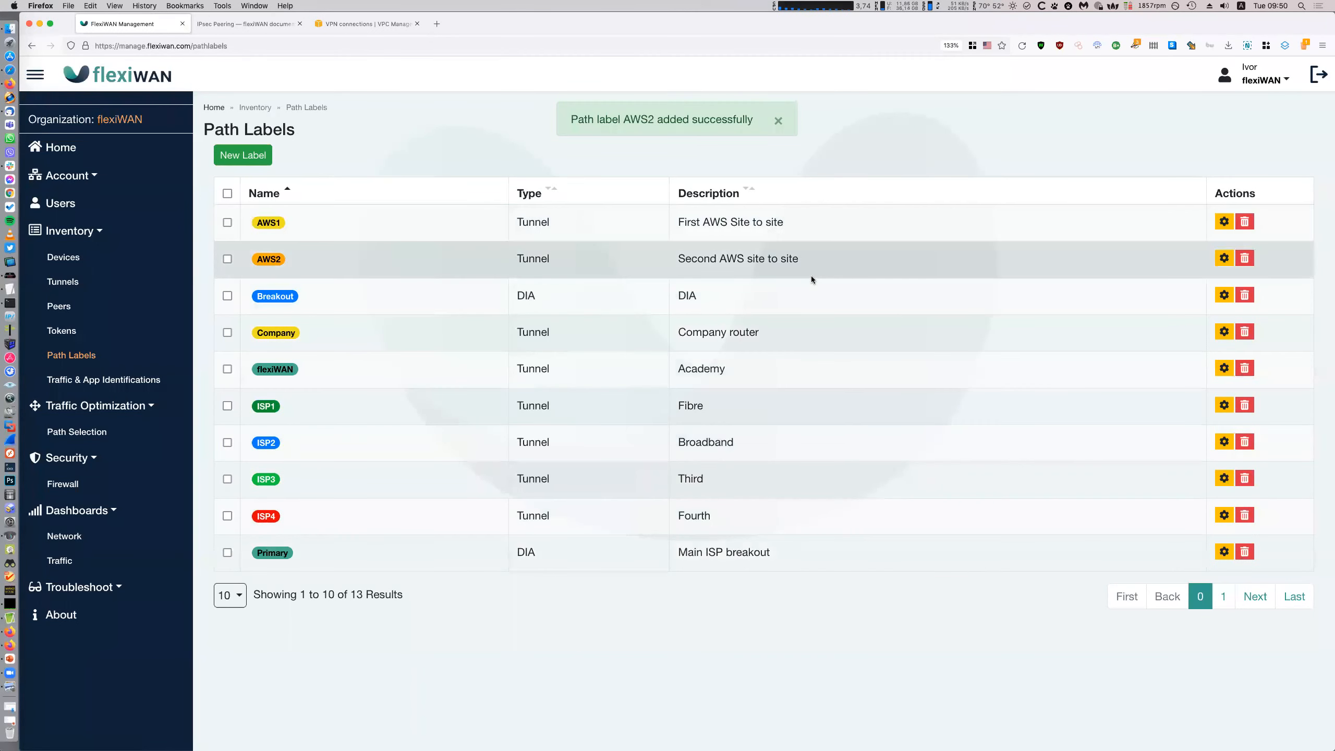
Tag Frankfurt's eth0 WAN interface with path label AWS1 and update the device
{"action": "left_click", "coordinate": [110, 257]}
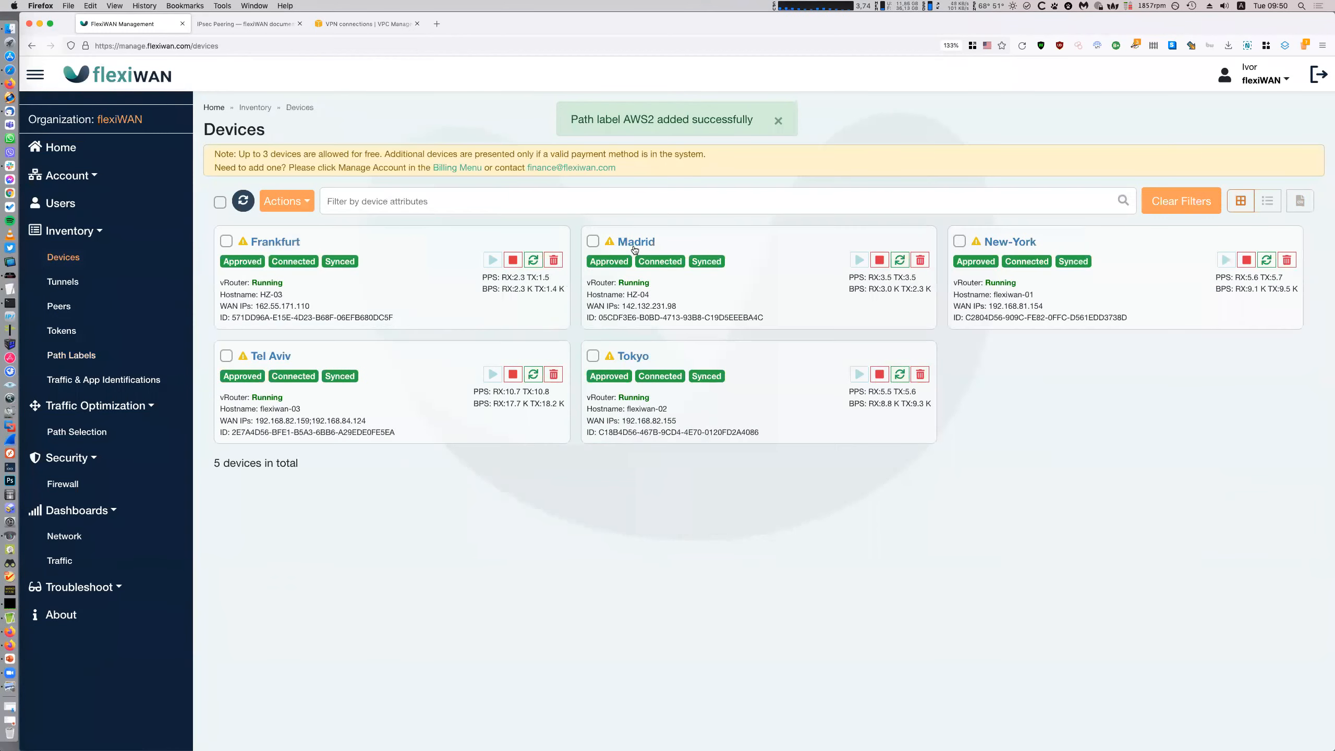
{"action": "left_click", "coordinate": [273, 242]}
{"action": "left_click", "coordinate": [282, 201]}
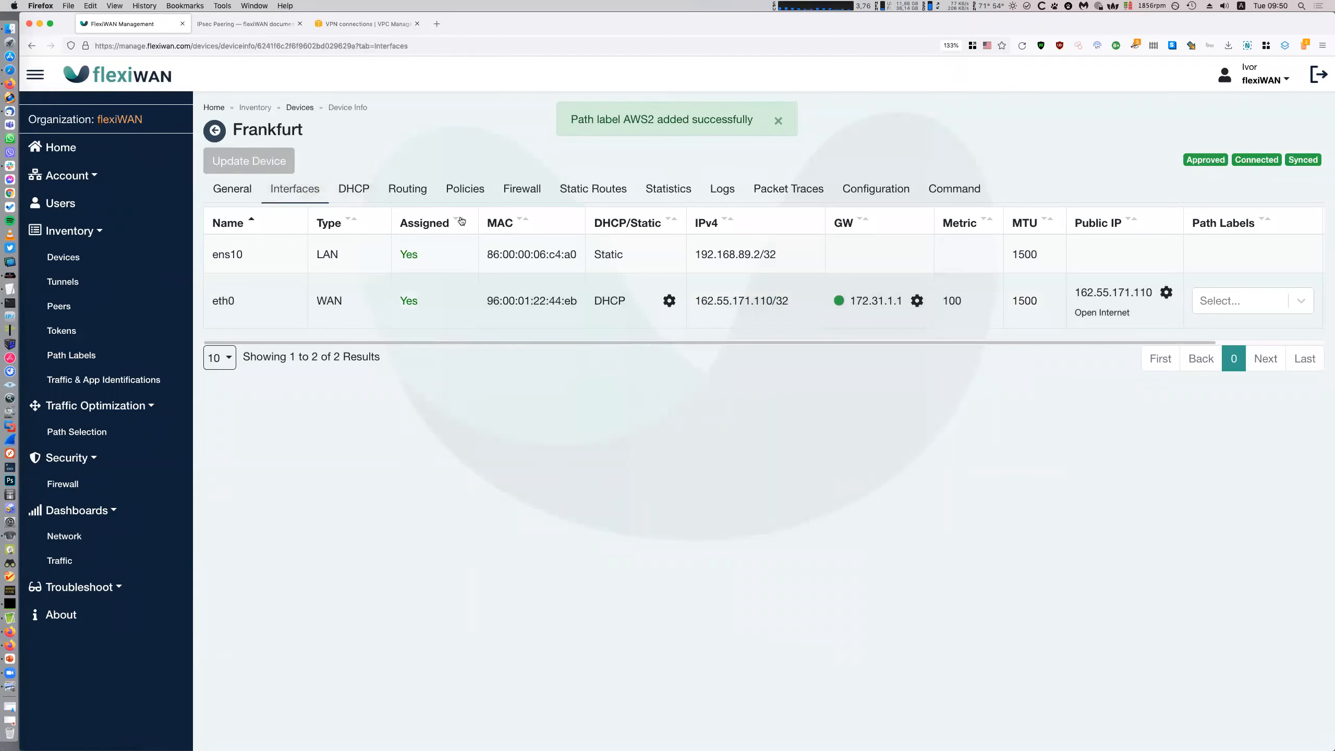
{"action": "left_click", "coordinate": [1236, 271]}
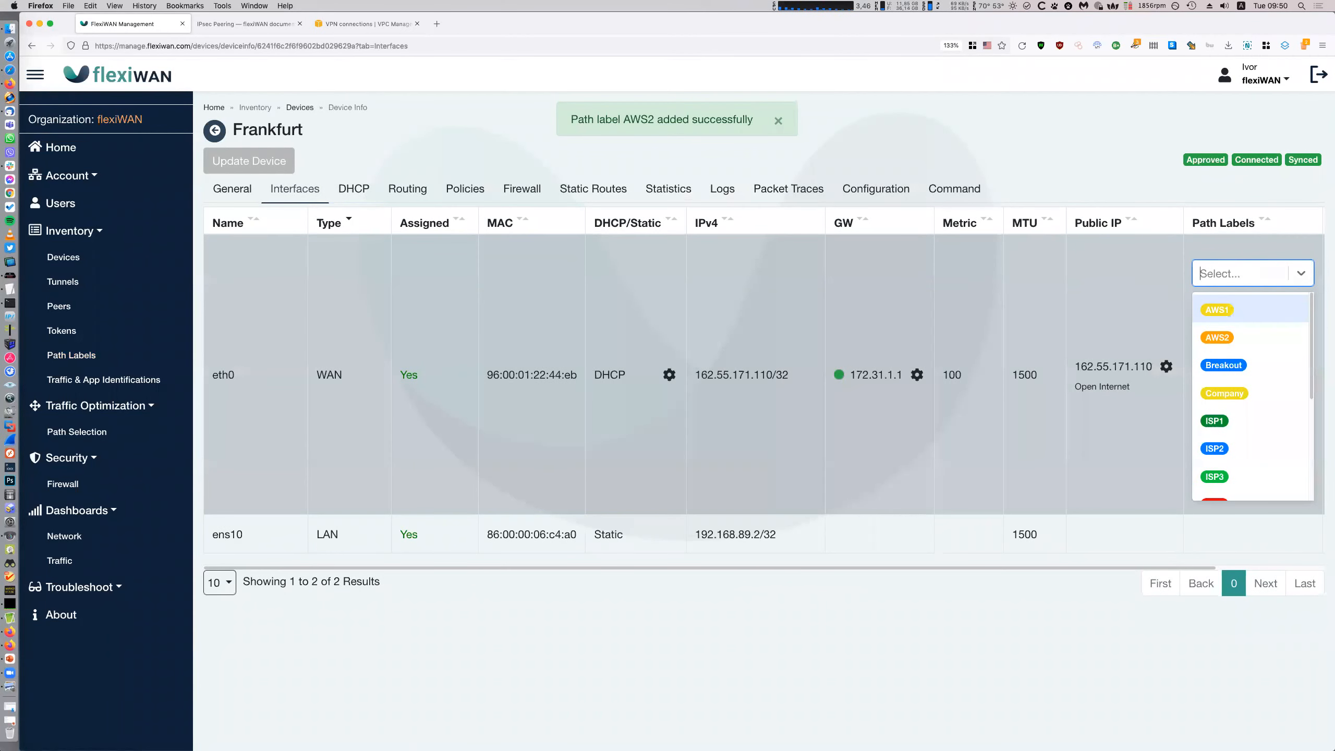
{"action": "left_click", "coordinate": [1233, 308]}
{"action": "left_click", "coordinate": [268, 169]}
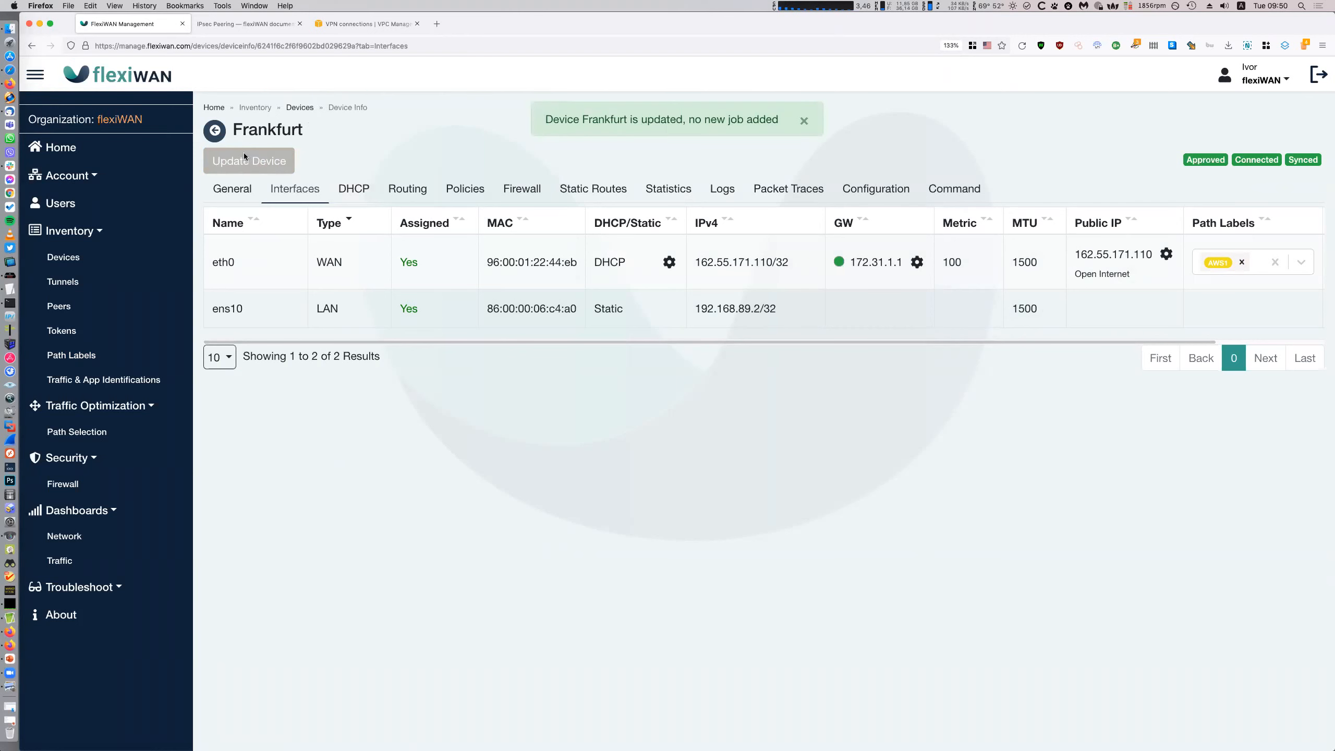
Dismiss the update confirmation, check the Peers list, then select Frankfurt in Devices
{"action": "left_click", "coordinate": [63, 257]}
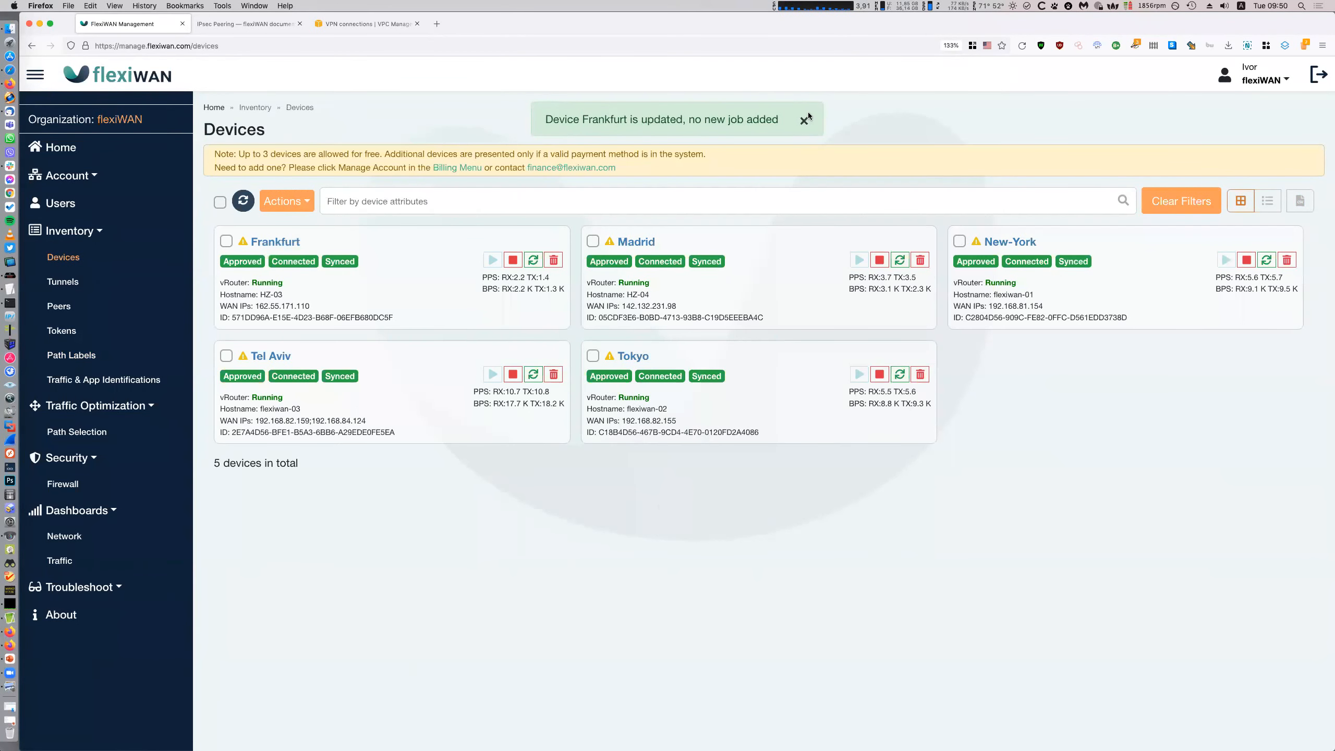
{"action": "left_click", "coordinate": [806, 119]}
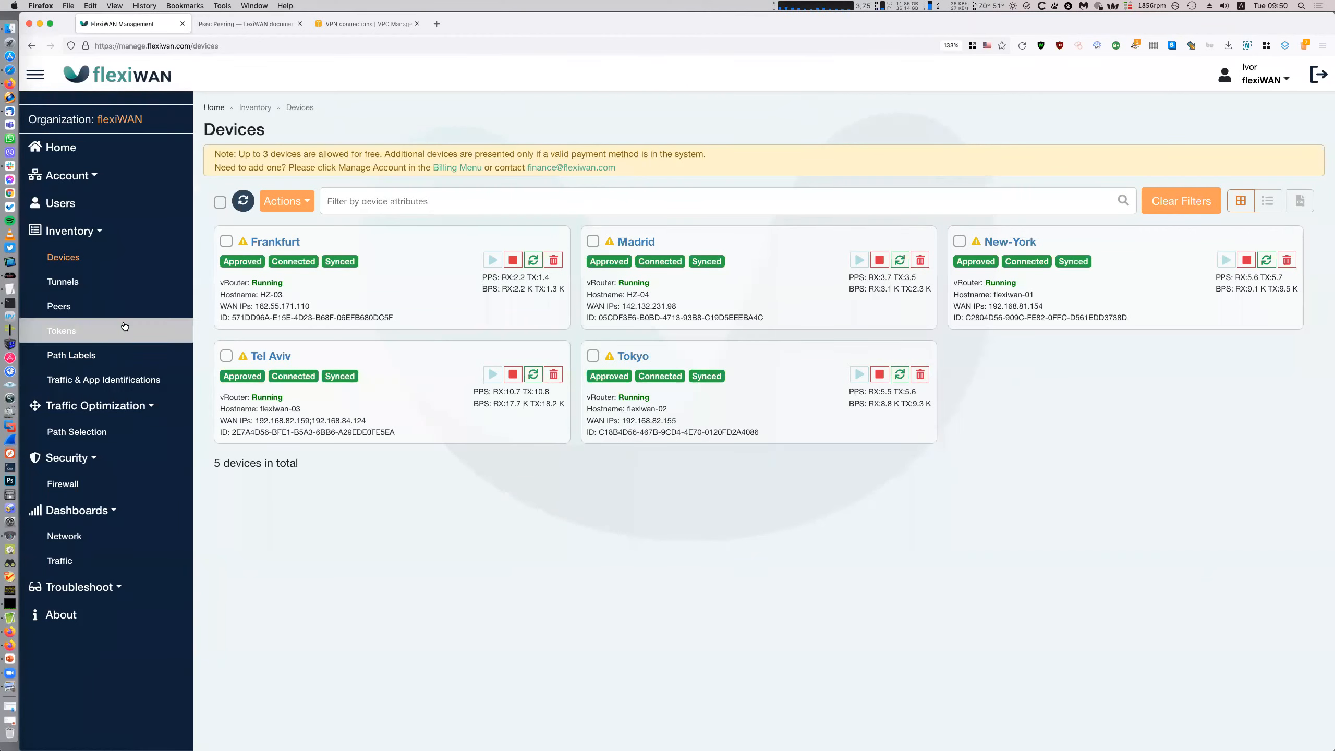
{"action": "left_click", "coordinate": [59, 306]}
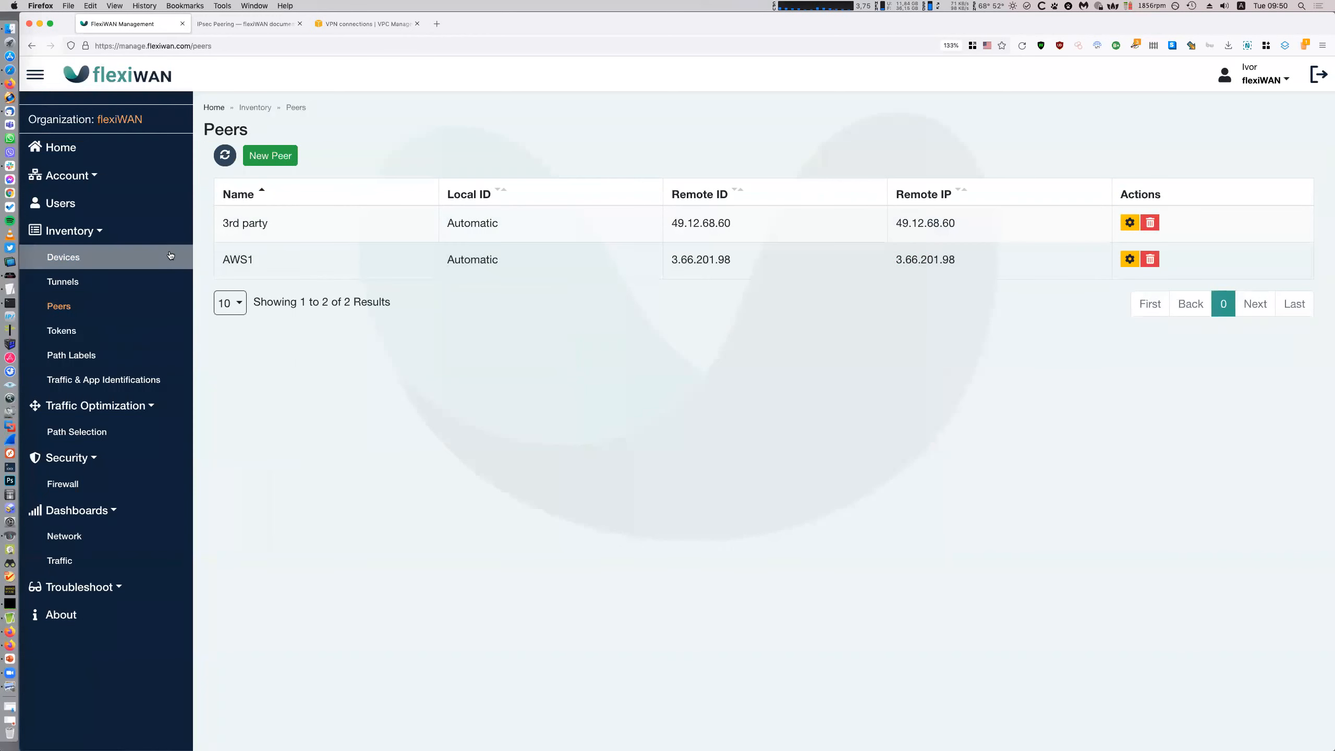
{"action": "left_click", "coordinate": [63, 256]}
{"action": "left_click", "coordinate": [225, 242]}
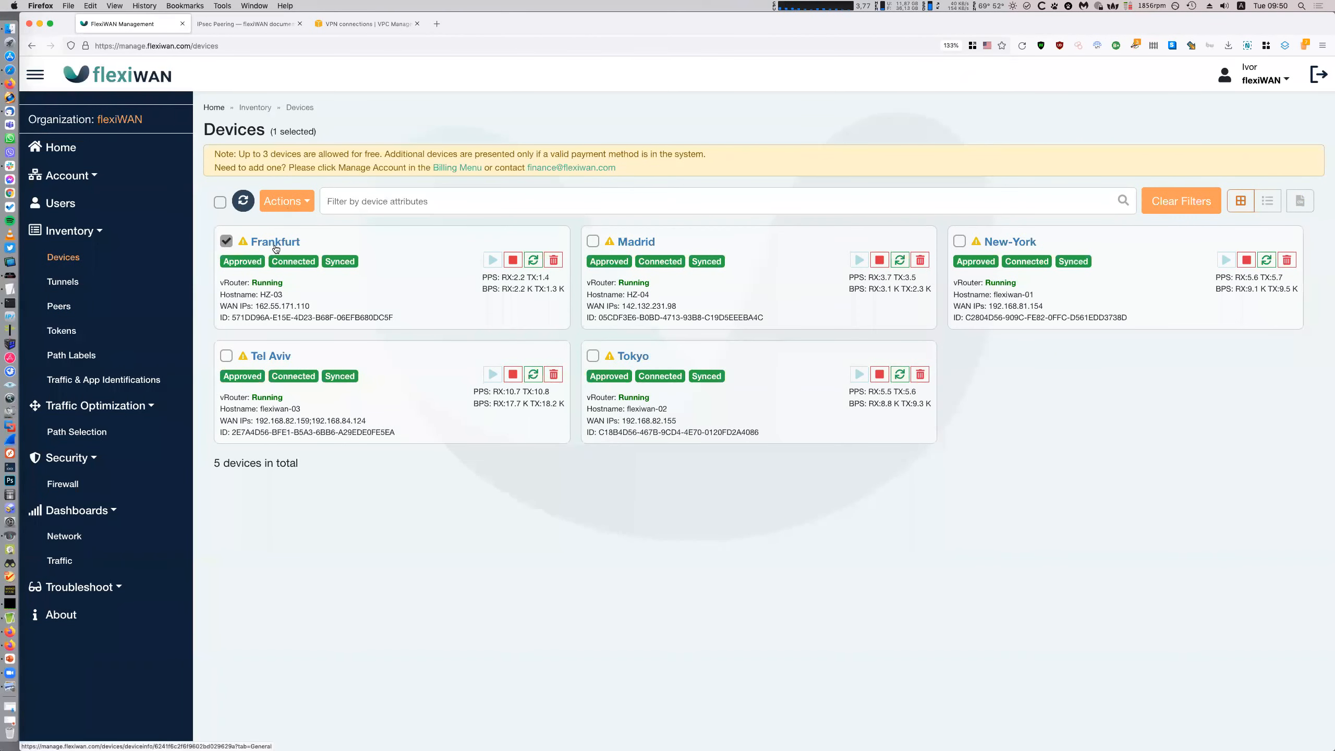
Create a peer connection from Frankfurt to peer AWS1 over the AWS1 path label
{"action": "left_click", "coordinate": [278, 209]}
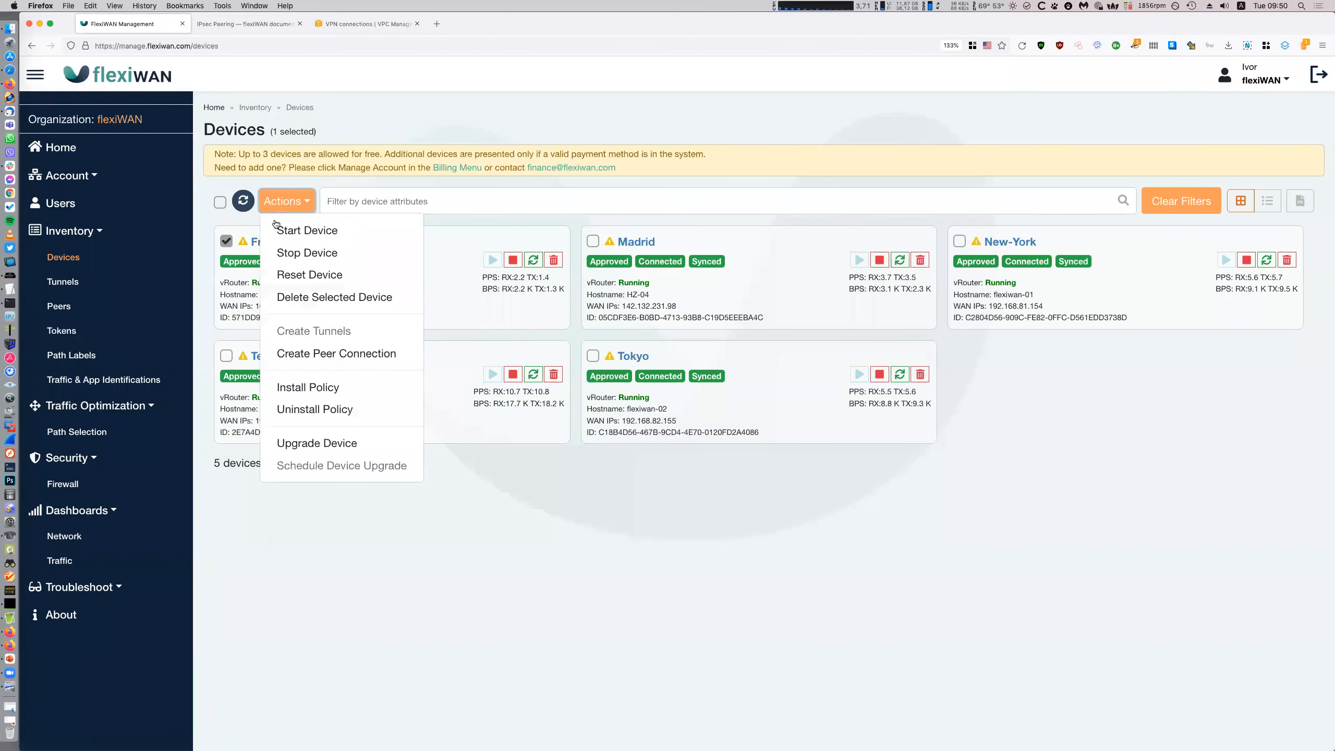
{"action": "left_click", "coordinate": [325, 350]}
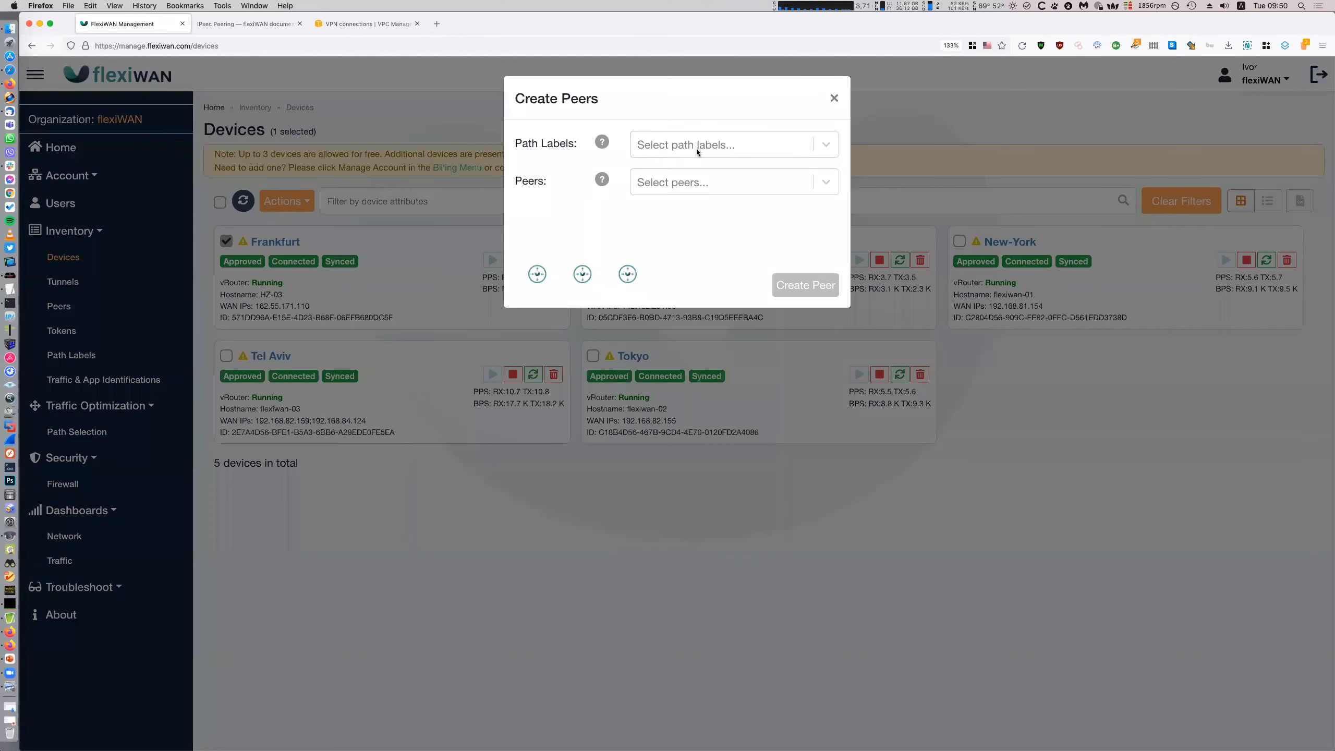
{"action": "left_click", "coordinate": [697, 148]}
{"action": "left_click", "coordinate": [681, 211]}
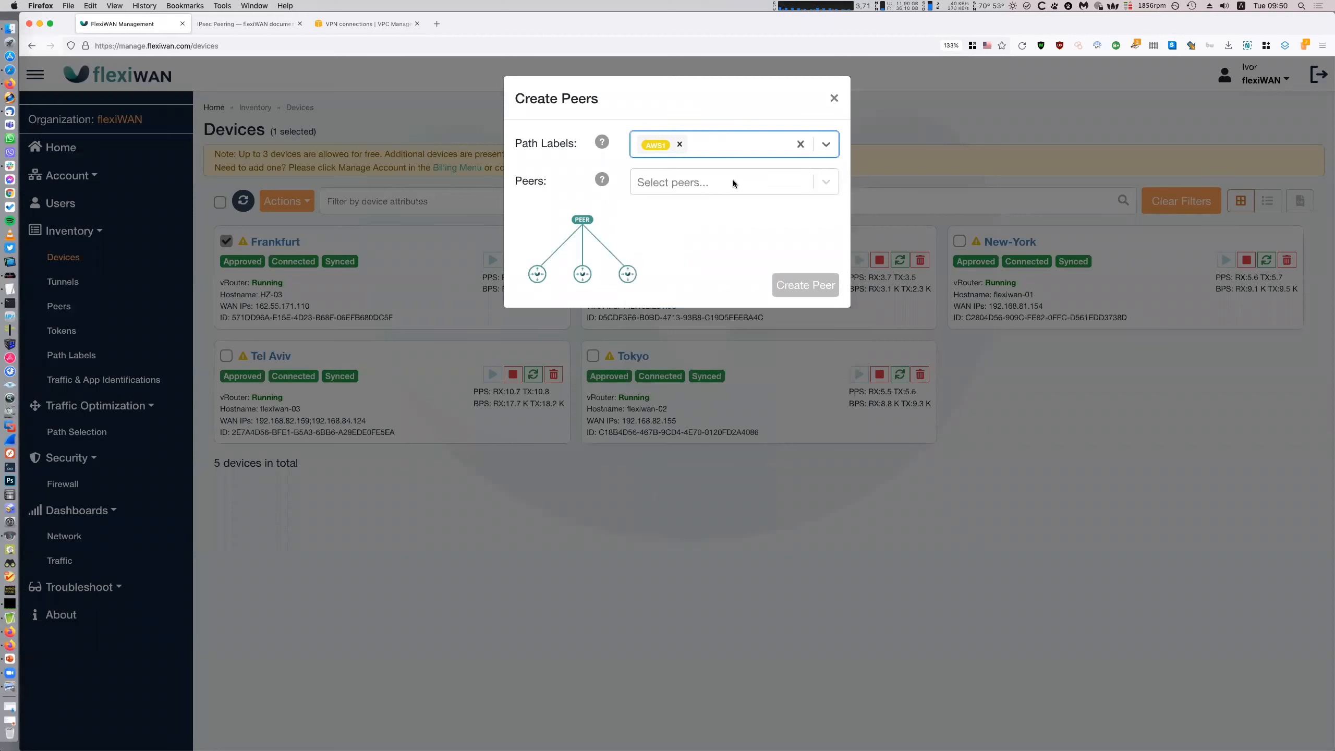
{"action": "left_click", "coordinate": [722, 187]}
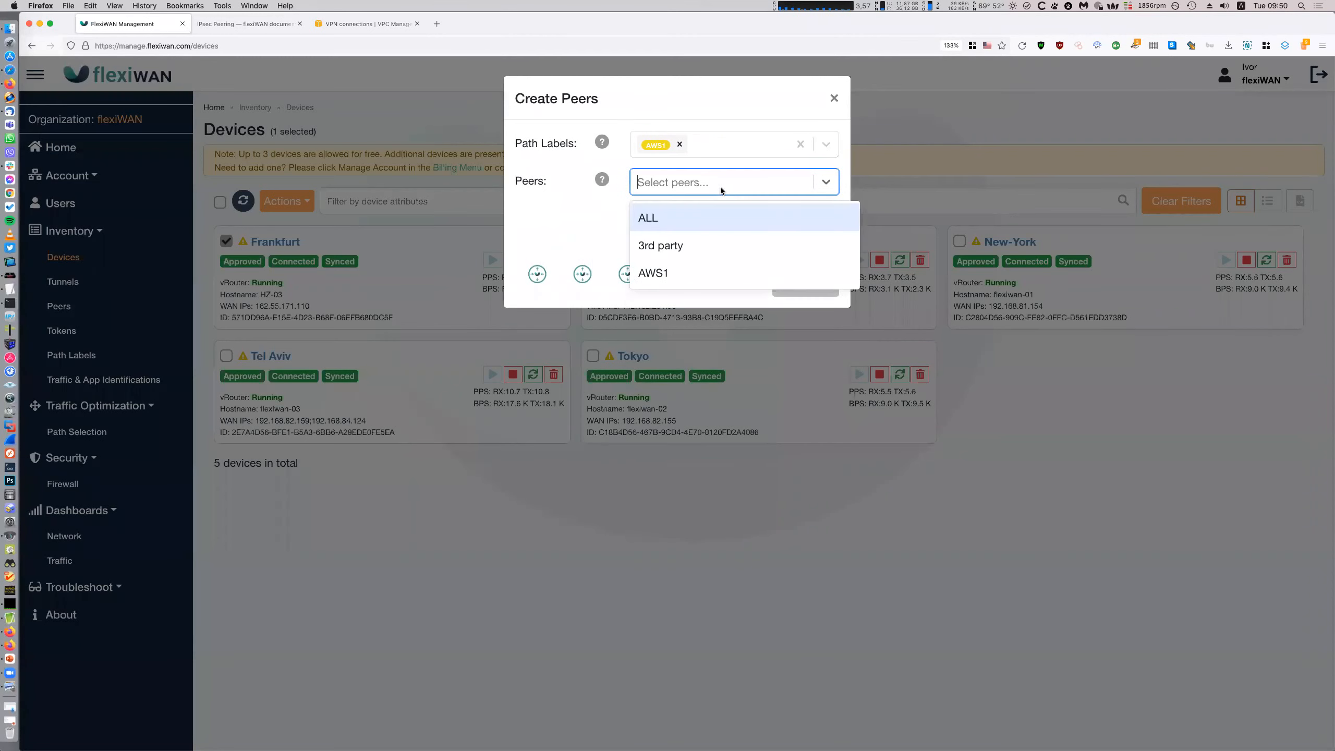
{"action": "left_click", "coordinate": [683, 271]}
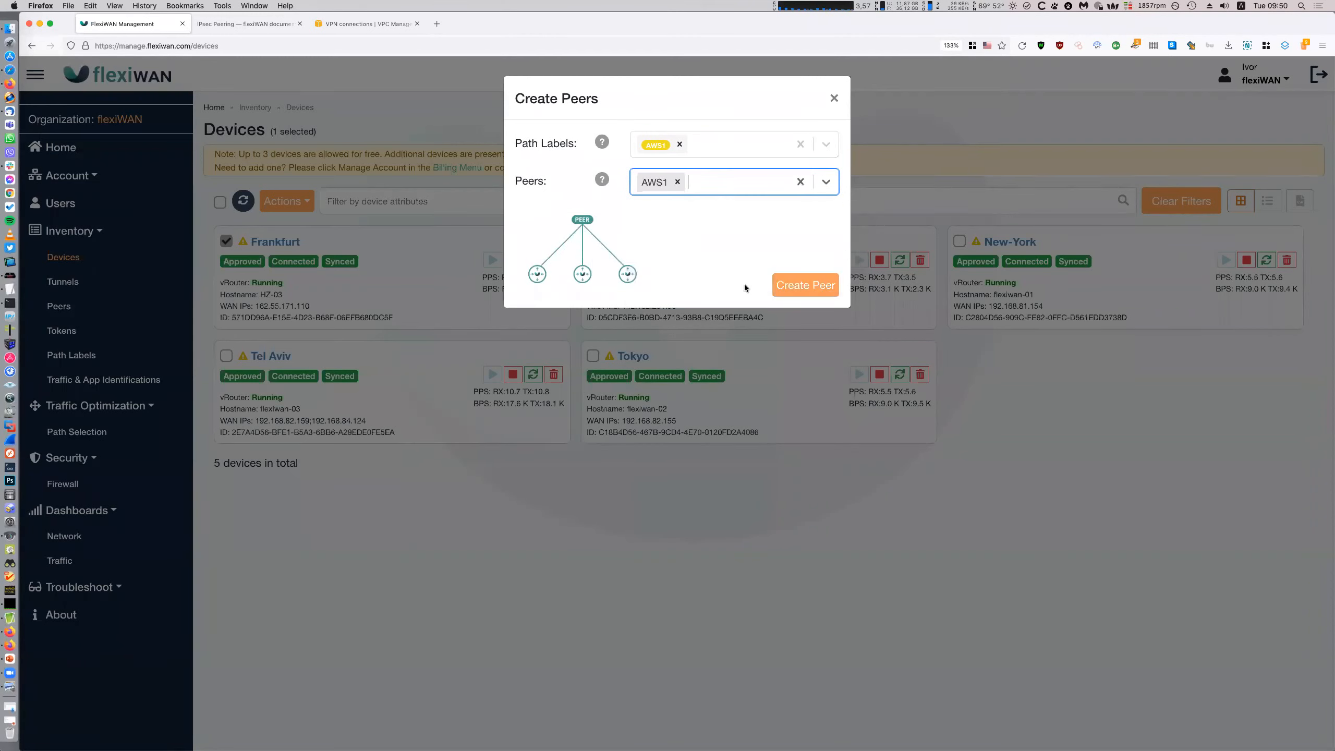
{"action": "left_click", "coordinate": [788, 285]}
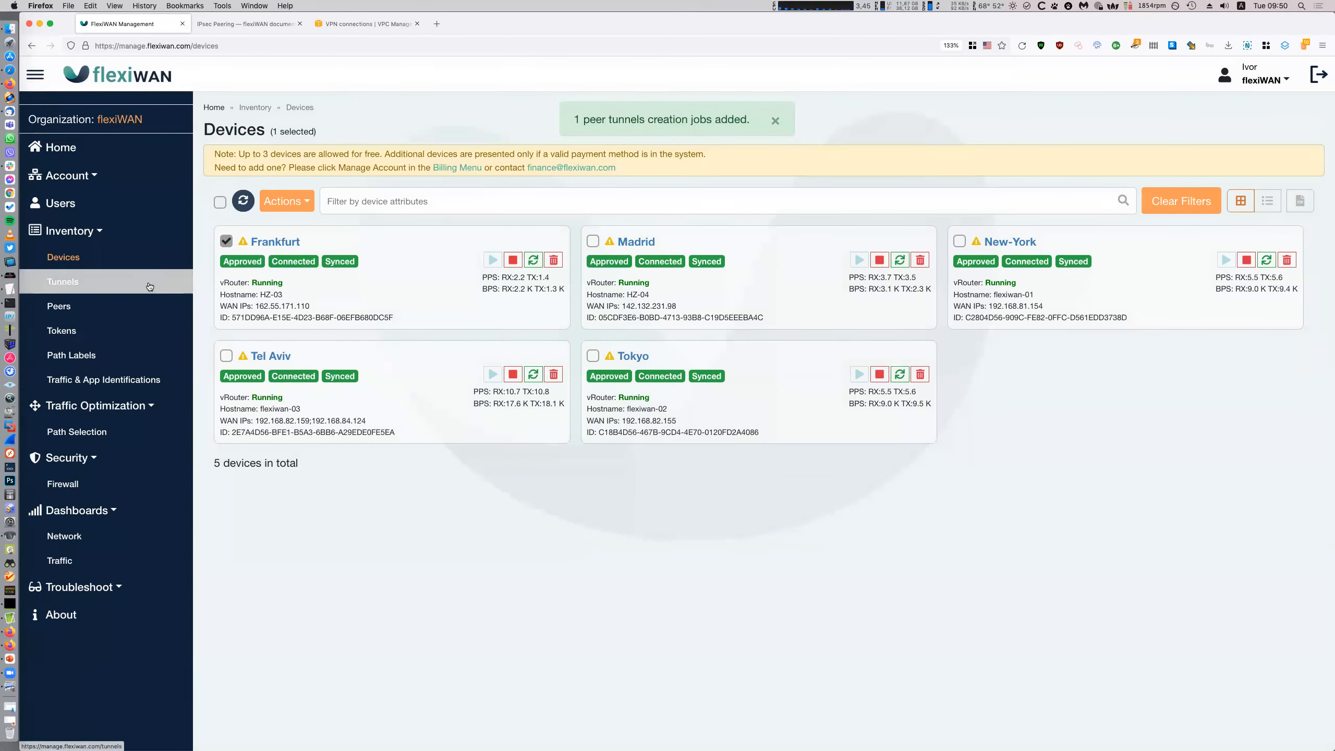
Show and refresh the tunnels list, where Frankfurt–AWS1 tunnel 6 is still Not Connected
{"action": "left_click", "coordinate": [62, 281]}
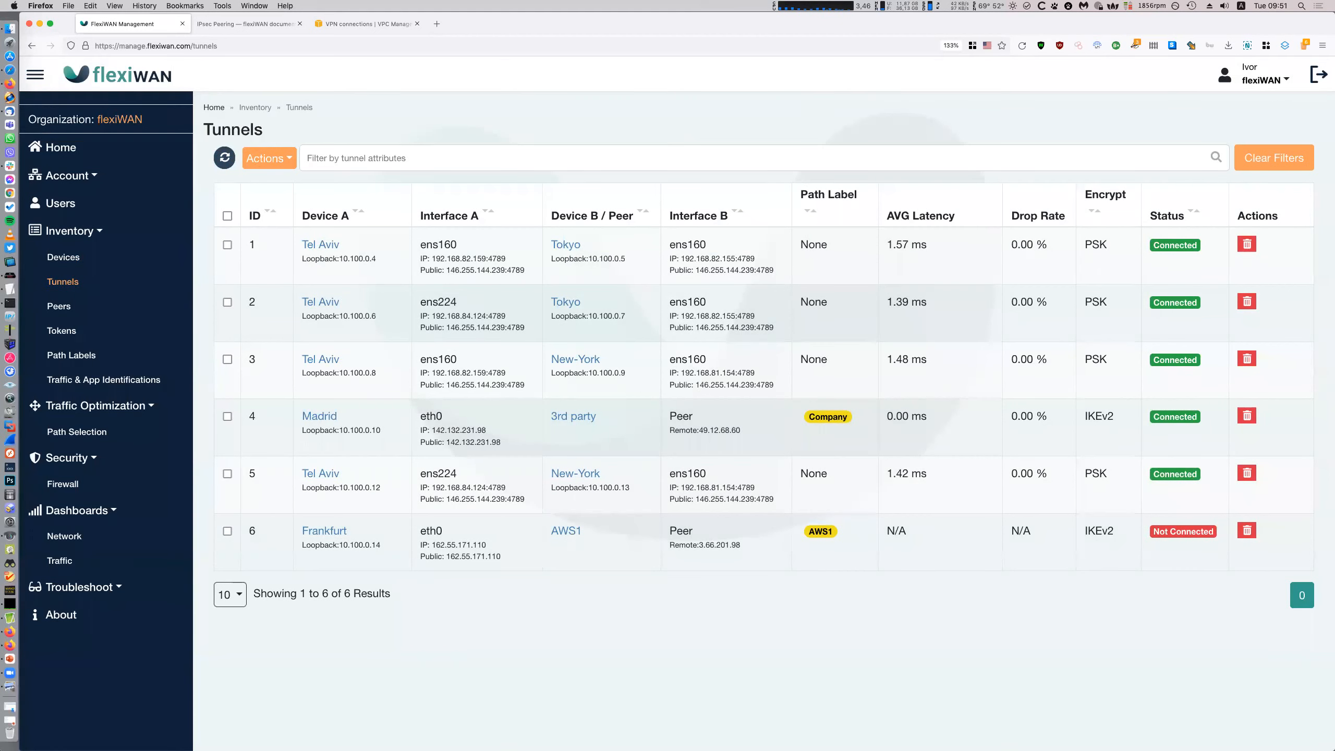
{"action": "left_click", "coordinate": [784, 730]}
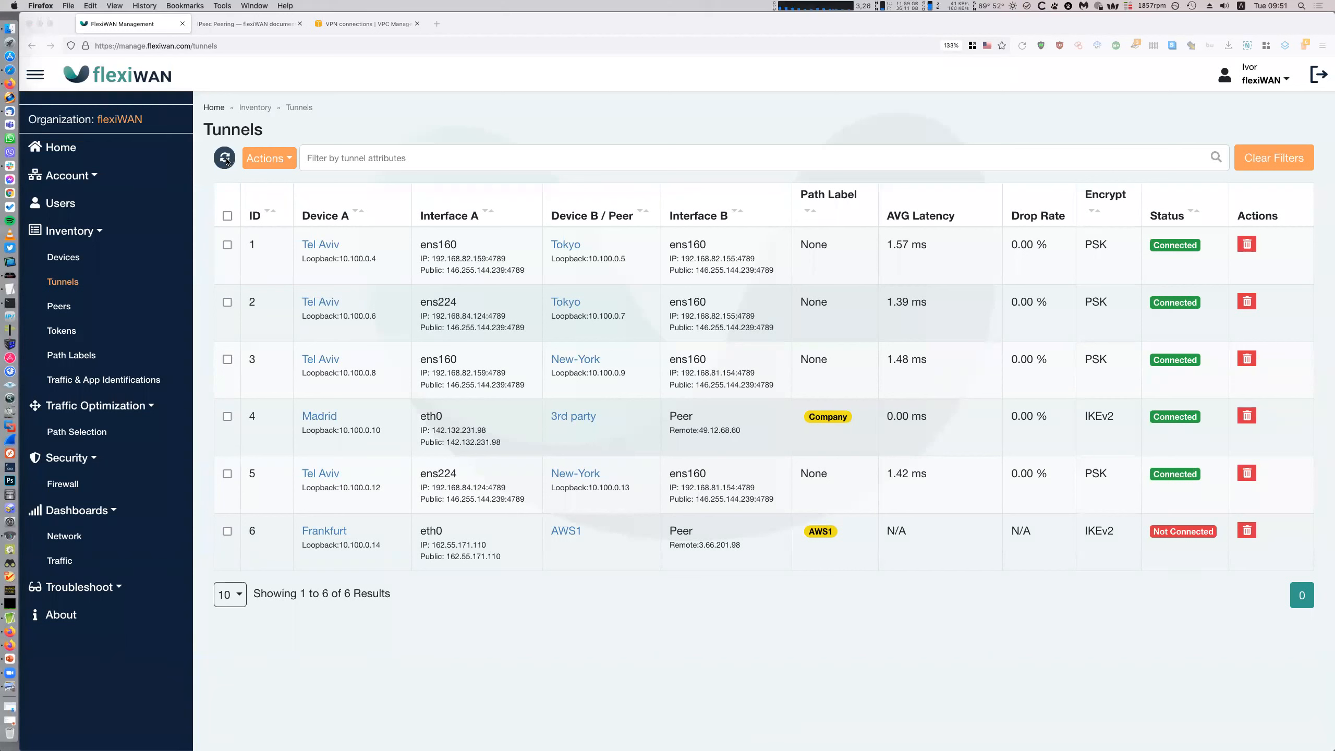
{"action": "left_click", "coordinate": [222, 165]}
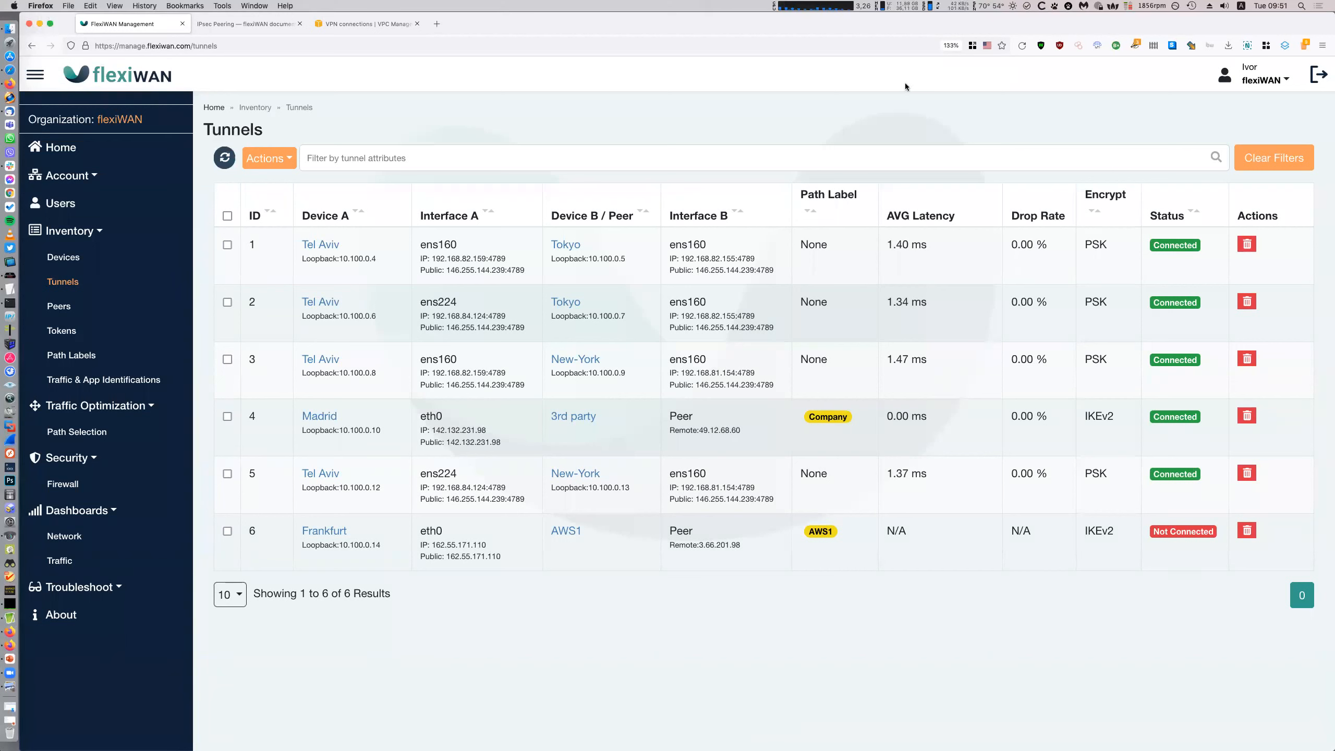
{"action": "left_click", "coordinate": [1023, 47]}
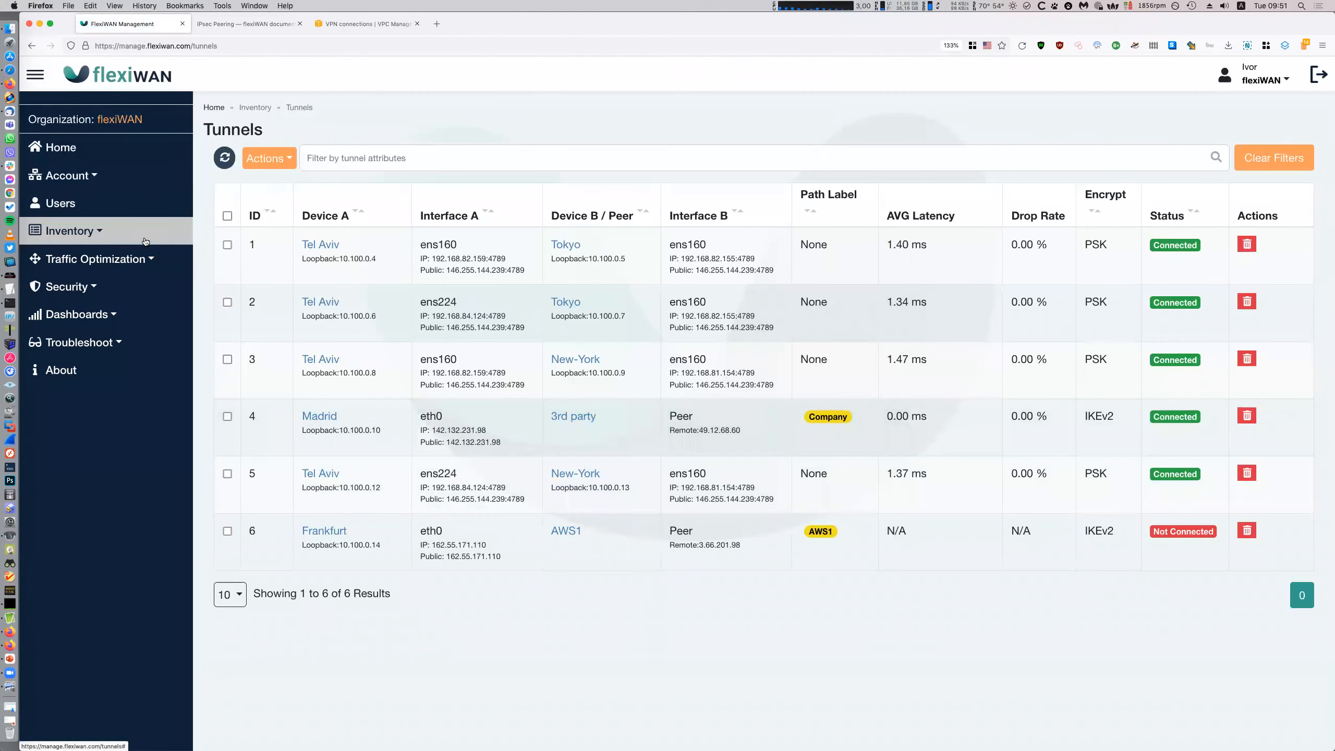
Check the Troubleshoot notifications and jobs lists, then go to the Network topology dashboard
{"action": "left_click", "coordinate": [131, 336]}
{"action": "left_click", "coordinate": [73, 393]}
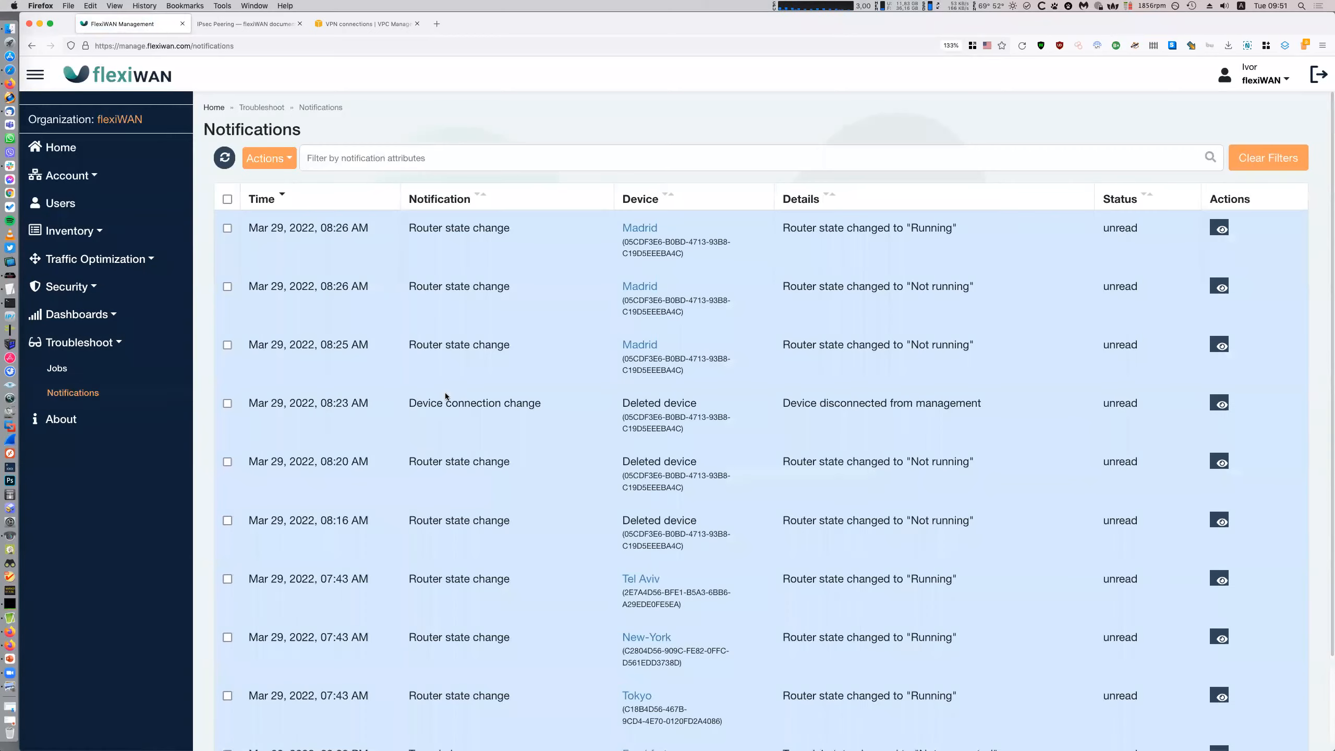
{"action": "left_click", "coordinate": [103, 370]}
{"action": "left_click", "coordinate": [76, 314]}
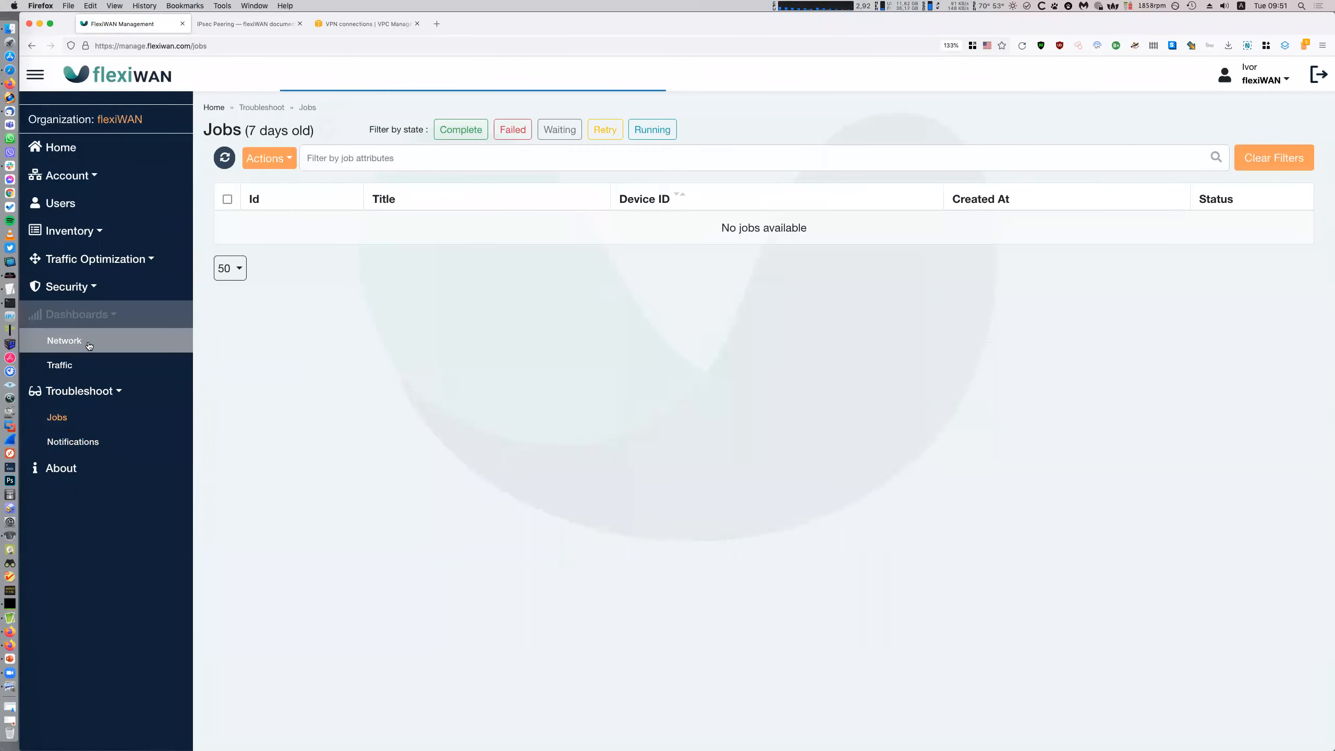
{"action": "left_click", "coordinate": [64, 340]}
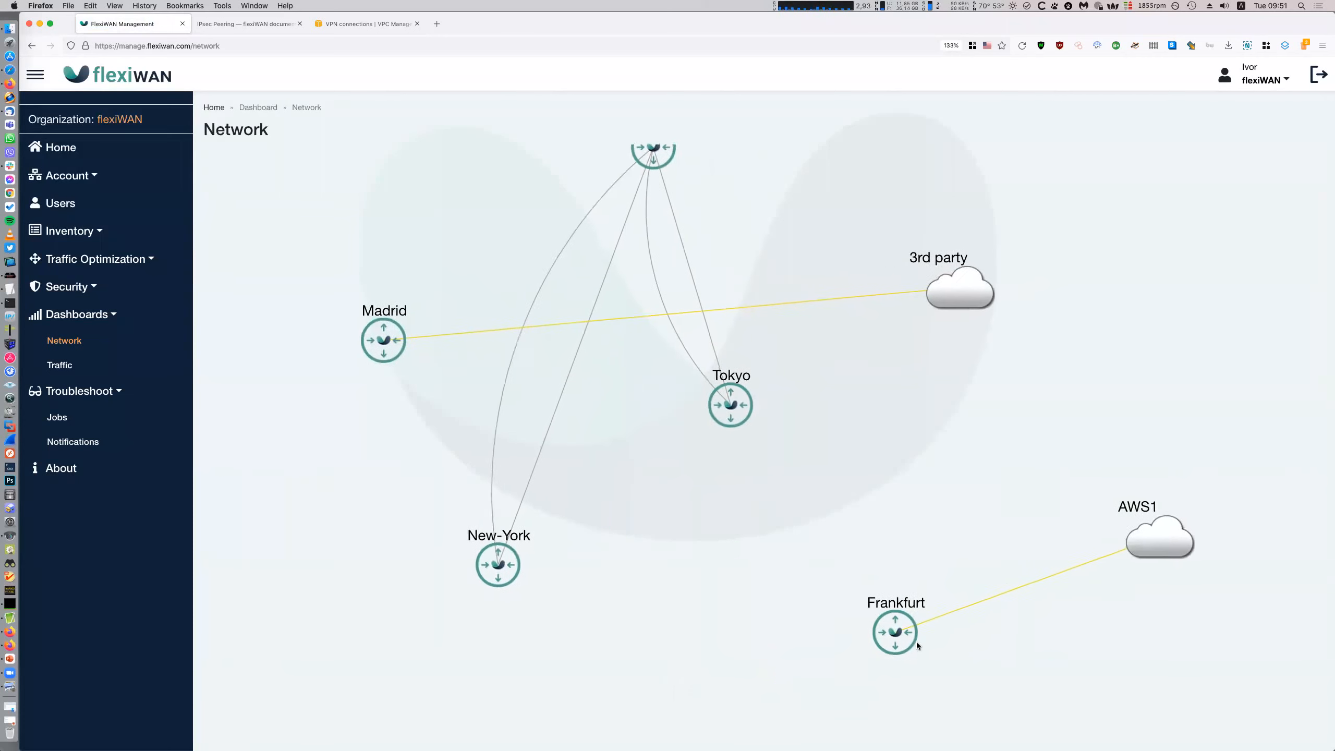
Confirm in Inventory > Tunnels that Frankfurt–AWS1 tunnel 6 is Connected at 4.23 ms latency
{"action": "mouse_move", "coordinate": [1081, 575]}
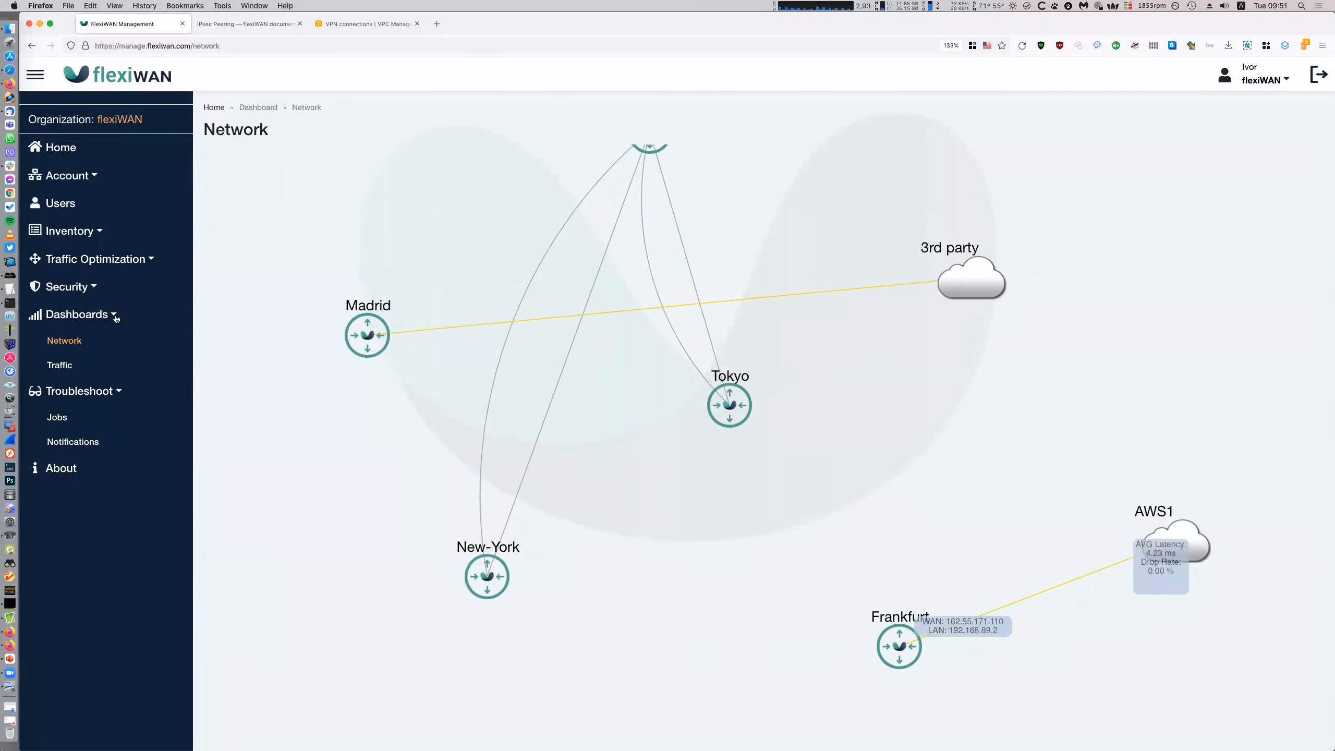
{"action": "left_click", "coordinate": [78, 231]}
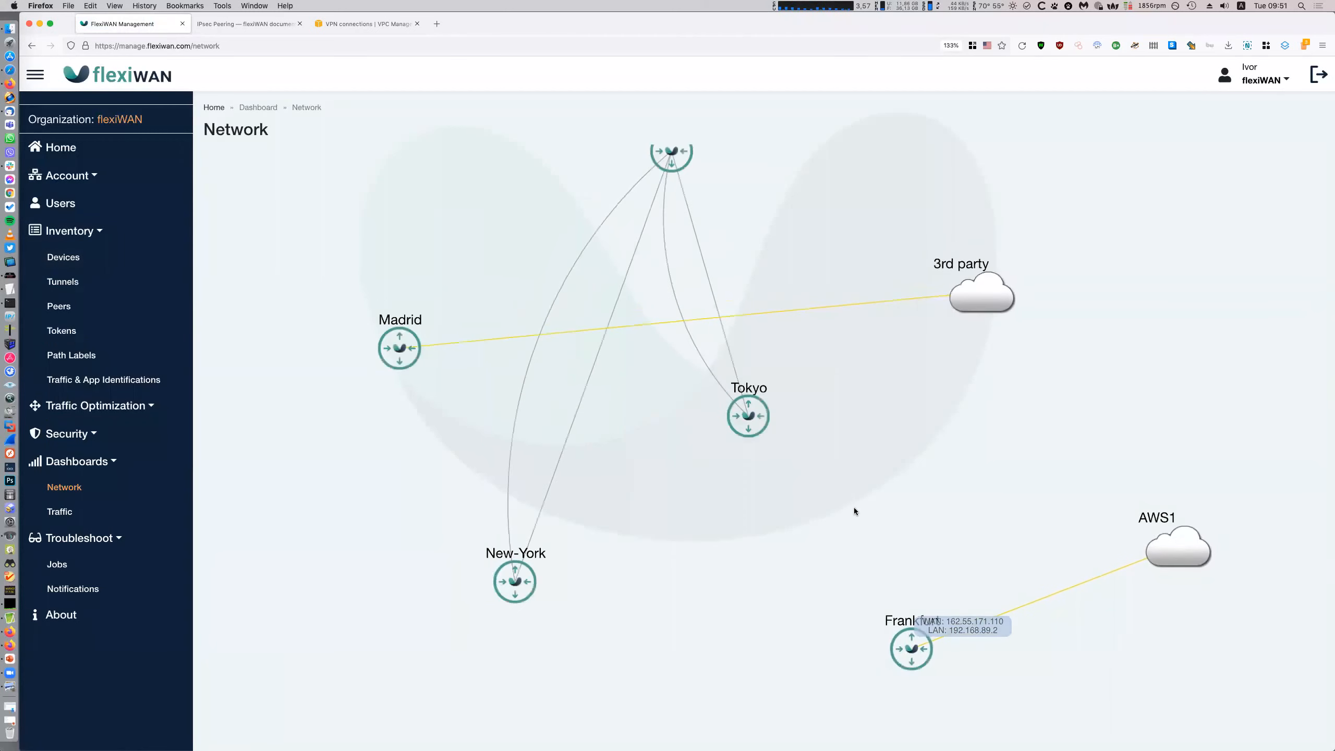
{"action": "left_click", "coordinate": [63, 281]}
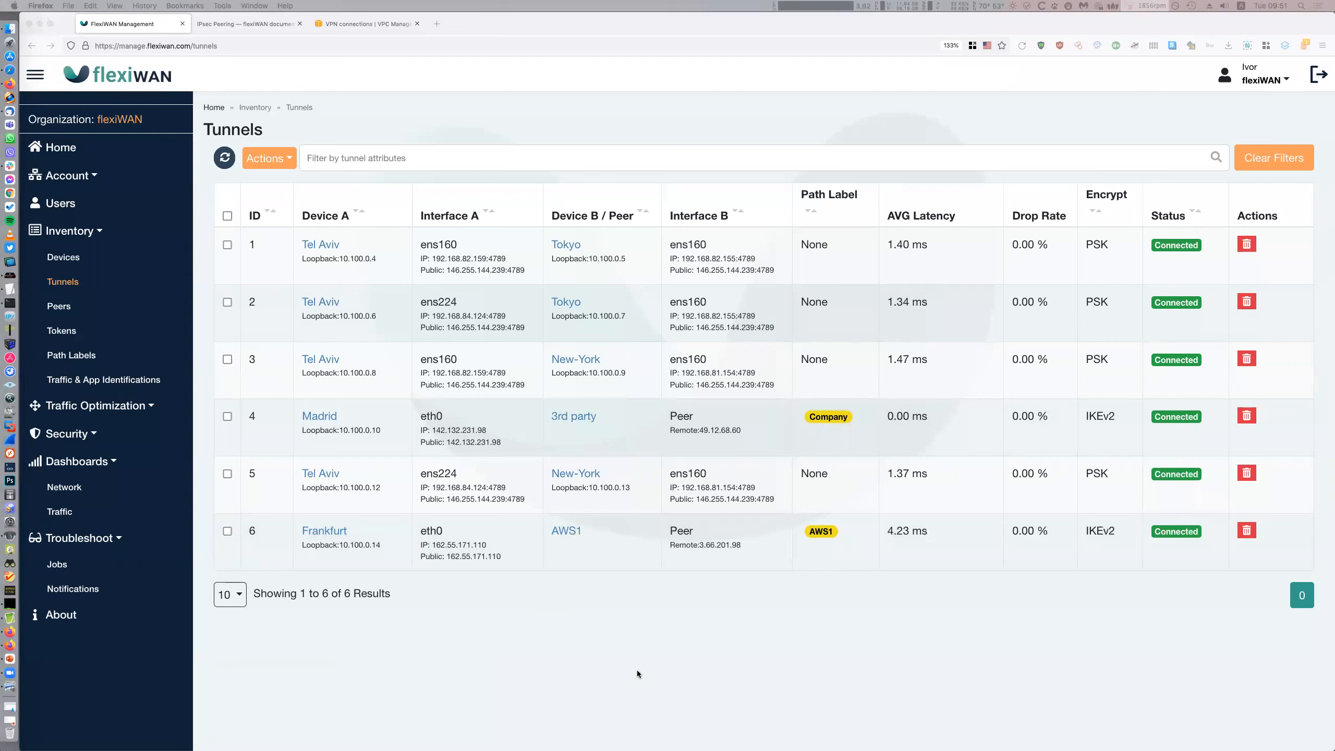
Return to the tunnels list and highlight the Tel Aviv and Frankfurt loopback addresses
{"action": "left_click", "coordinate": [649, 667]}
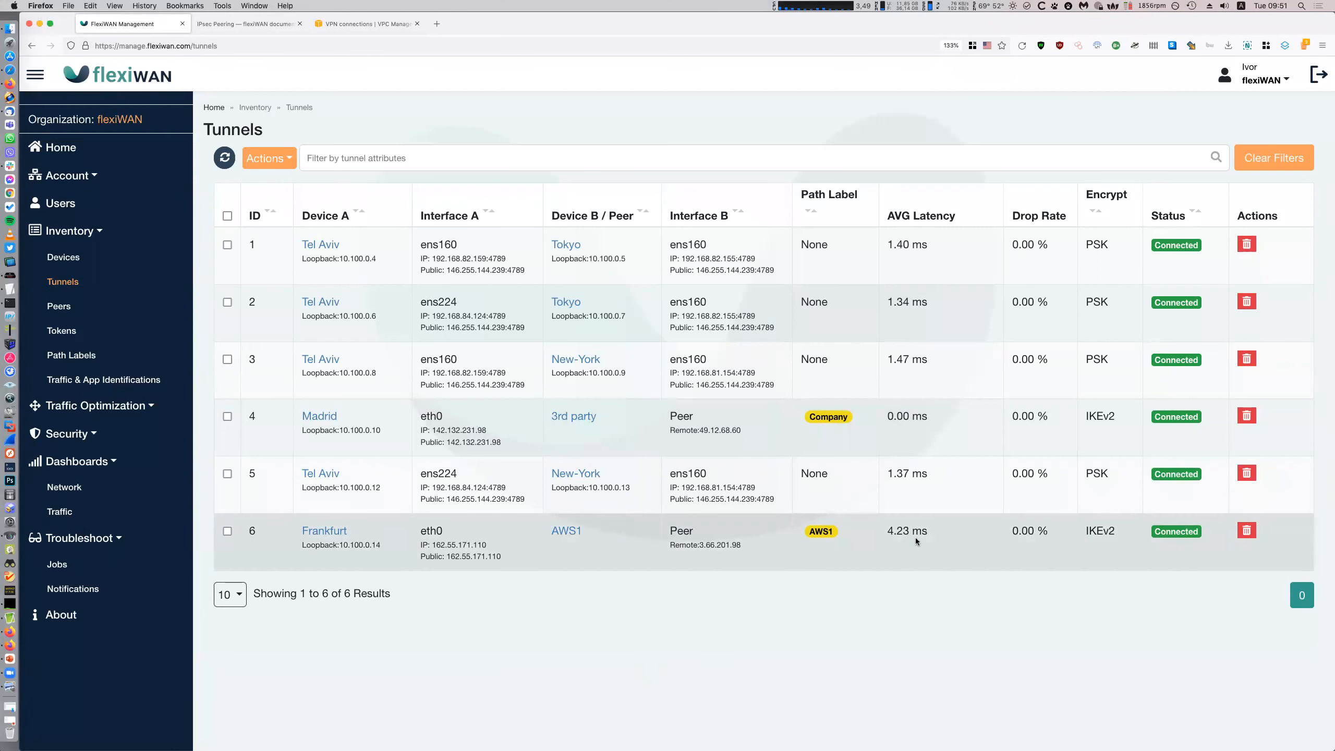
{"action": "left_click", "coordinate": [105, 263]}
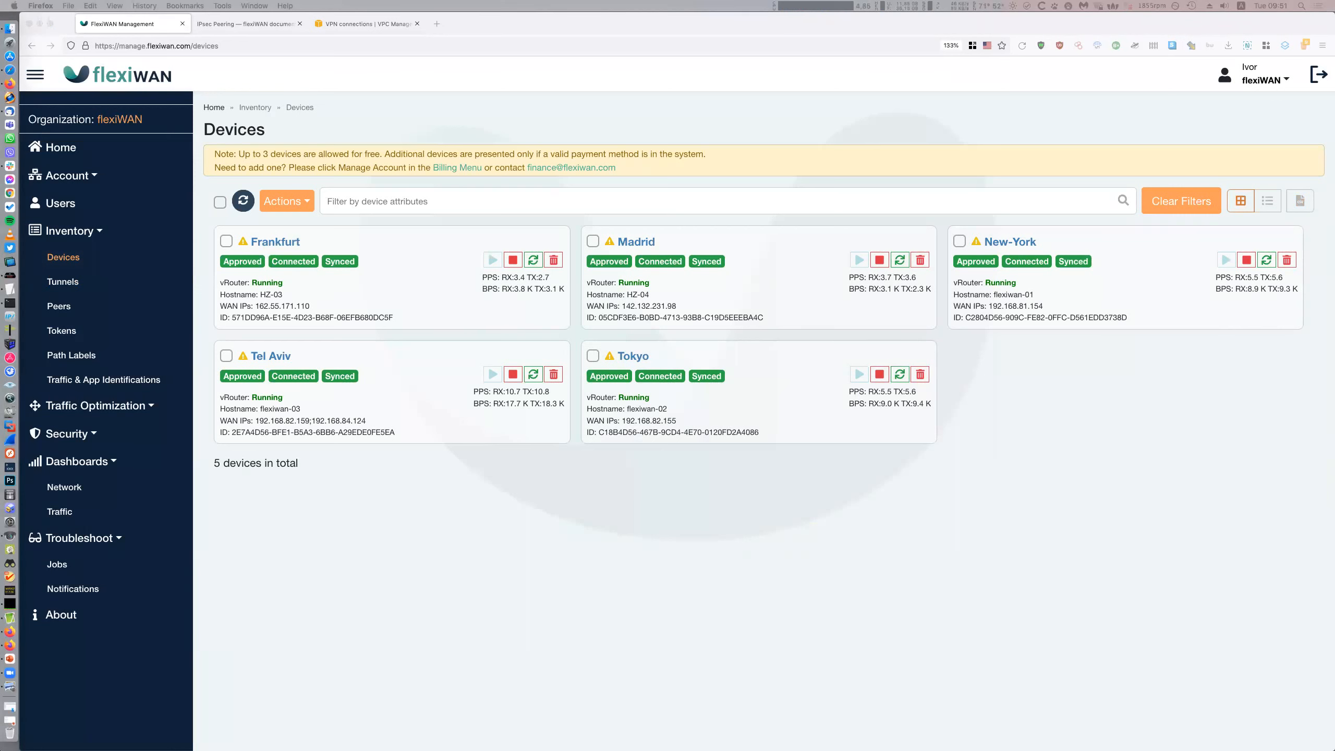
{"action": "left_click", "coordinate": [702, 544]}
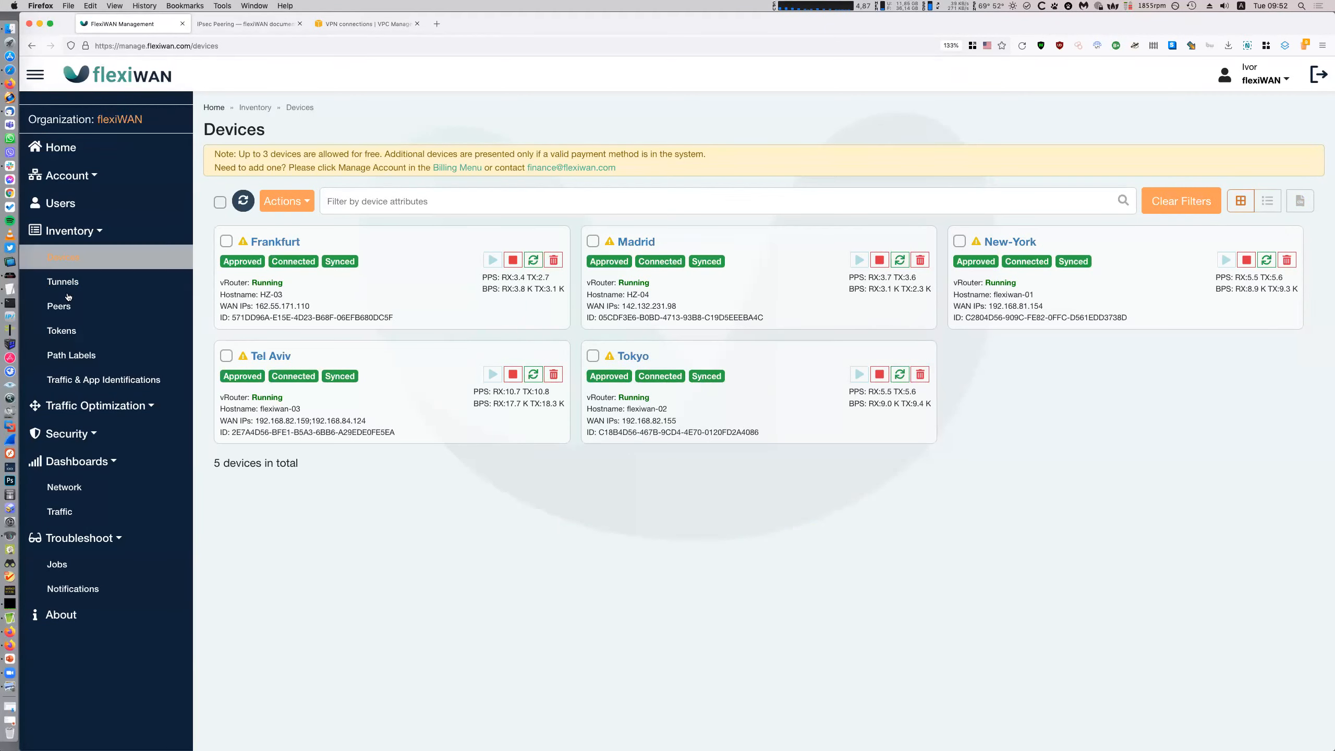
{"action": "left_click", "coordinate": [58, 306]}
{"action": "left_click", "coordinate": [63, 281]}
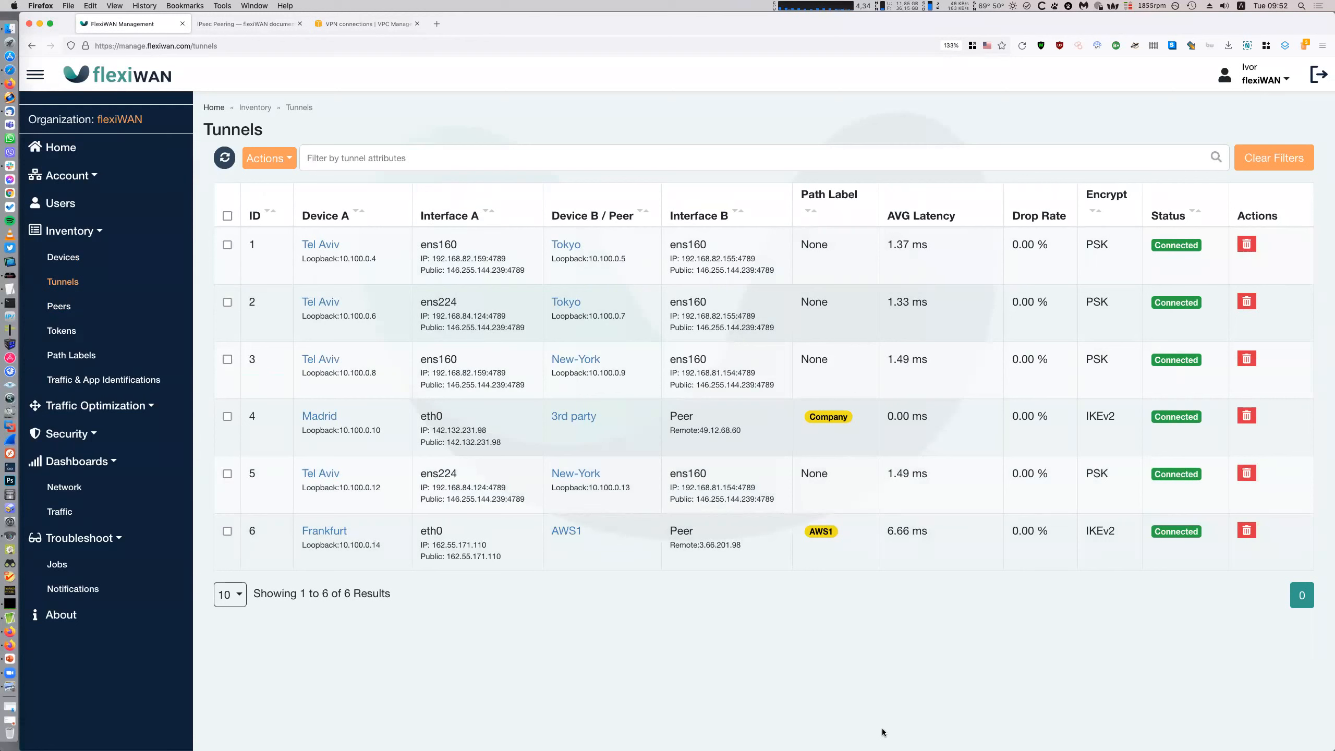
{"action": "left_click_drag", "start_coordinate": [304, 494], "coordinate": [378, 496]}
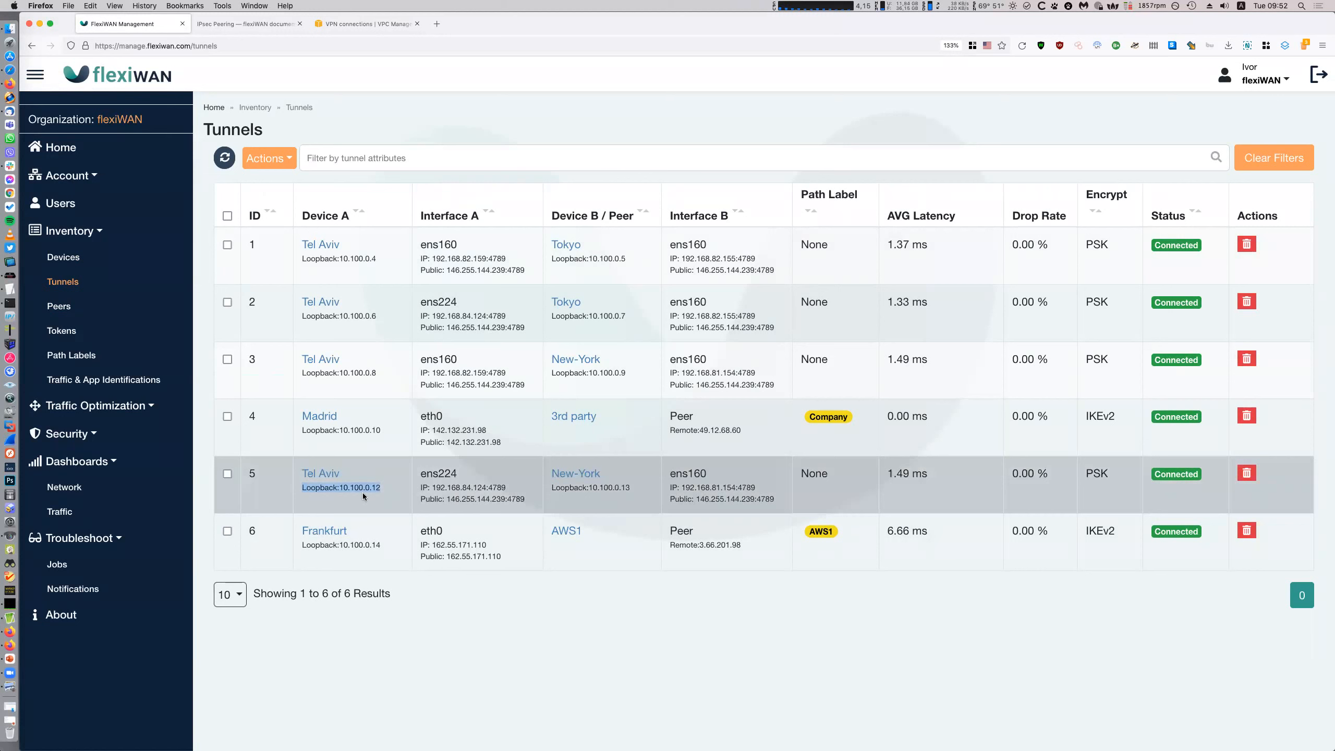
{"action": "left_click", "coordinate": [740, 682]}
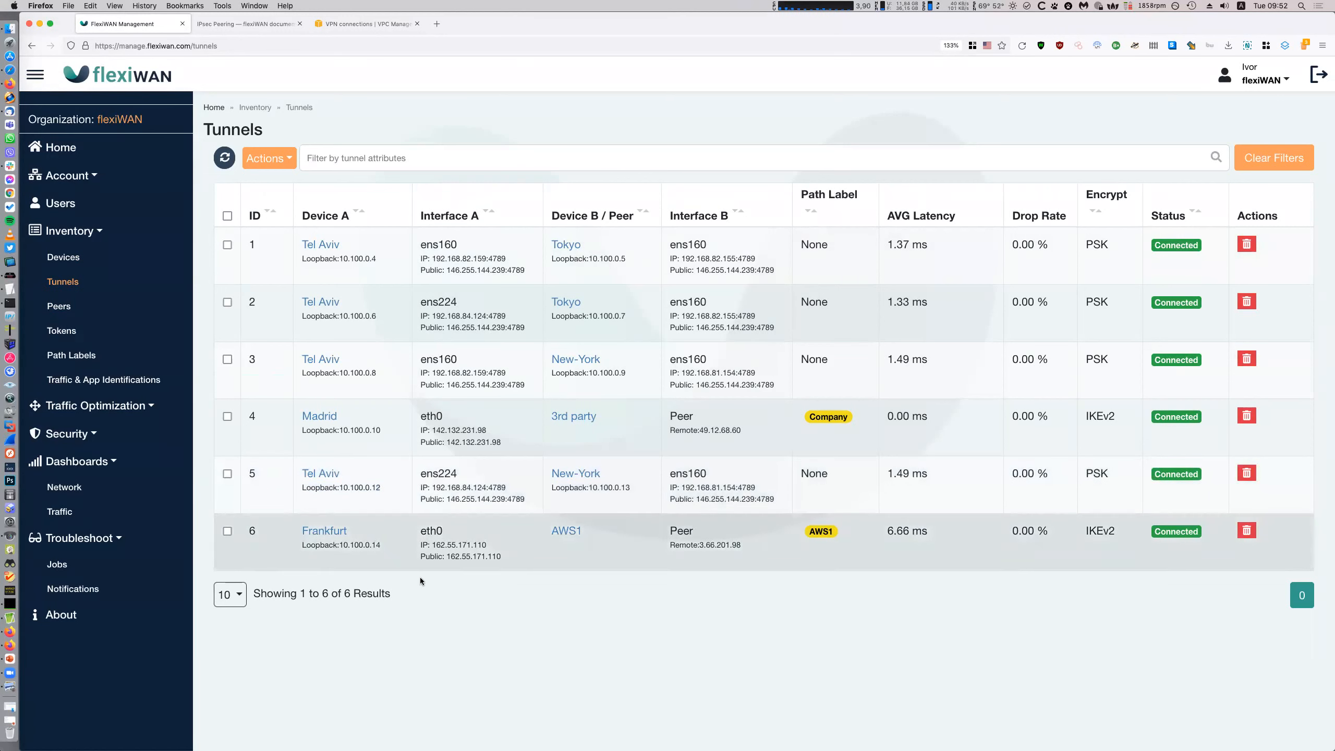
{"action": "left_click_drag", "start_coordinate": [301, 527], "coordinate": [380, 547]}
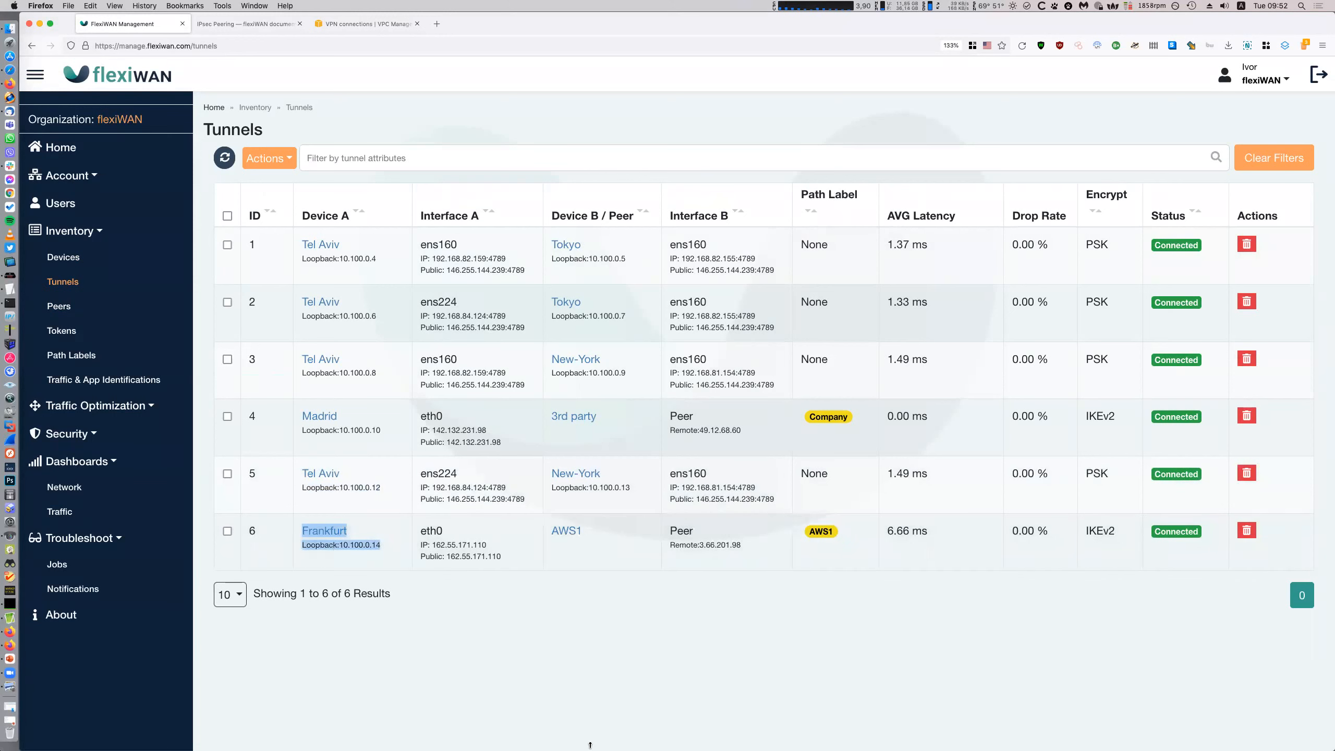
{"action": "left_click", "coordinate": [584, 685]}
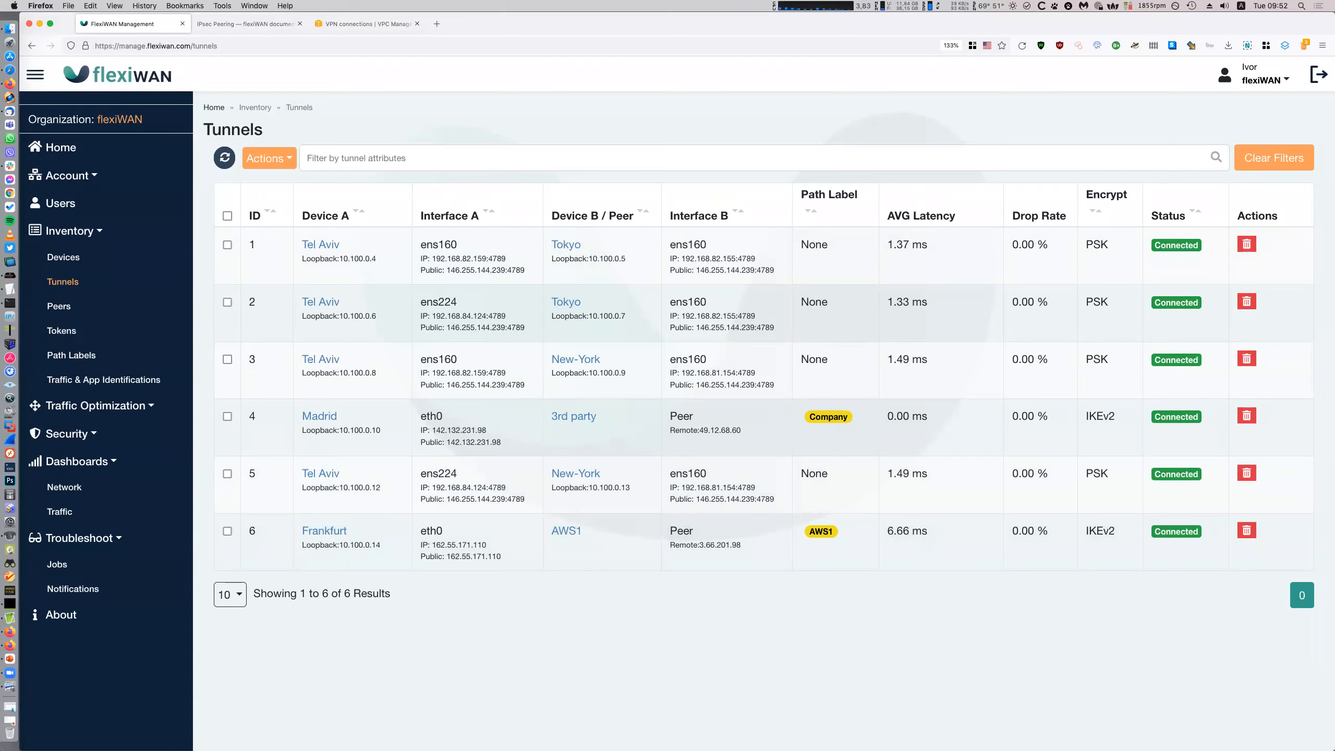
Bring the AWS steps.txt notes over the tunnels list, enlarge its text and resize the window
{"action": "left_click_drag", "start_coordinate": [1334, 301], "coordinate": [488, 242]}
{"action": "key", "text": "super+plus"}
{"action": "key", "text": "super+plus"}
{"action": "key", "text": "super+plus"}
{"action": "left_click_drag", "start_coordinate": [766, 528], "coordinate": [1154, 746]}
{"action": "left_click_drag", "start_coordinate": [617, 238], "coordinate": [593, 81]}
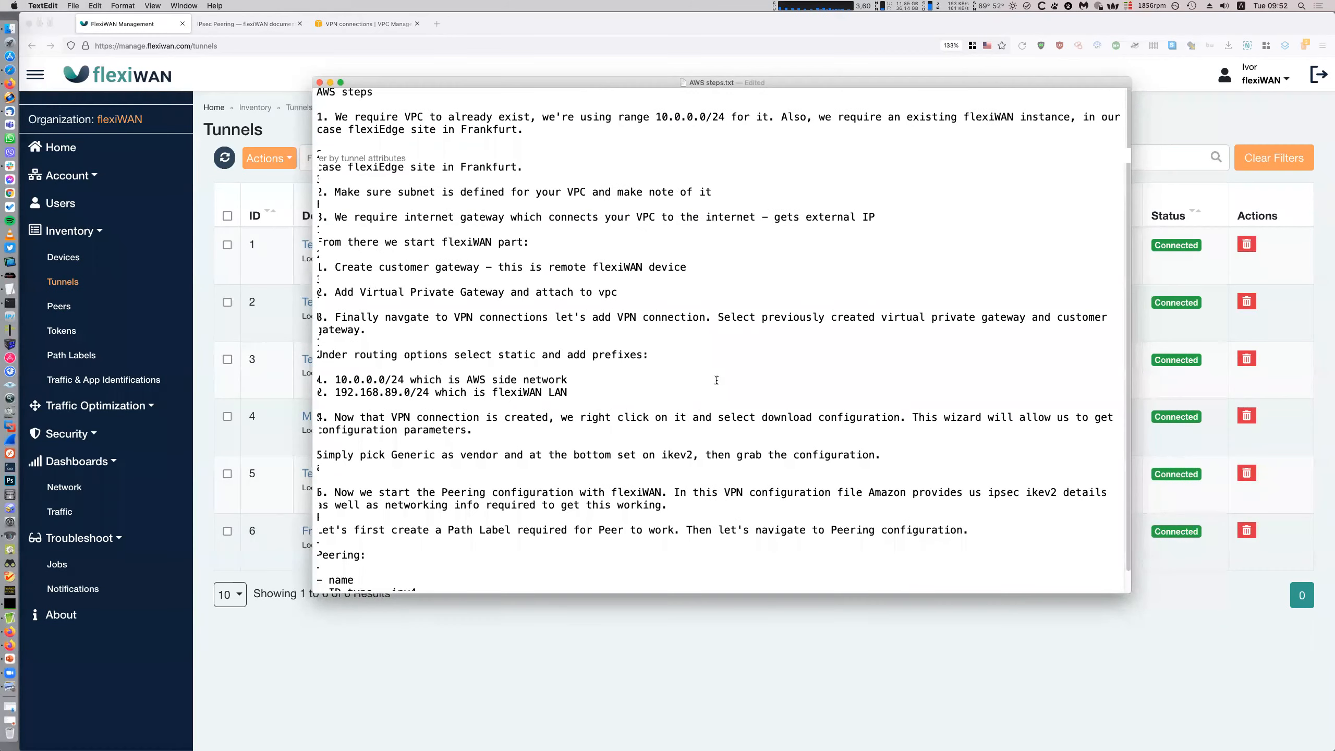
Glance at the tunnels list, then close the AWS steps notes in TextEdit
{"action": "scroll", "coordinate": [721, 376], "scroll_direction": "down", "scroll_amount": 3}
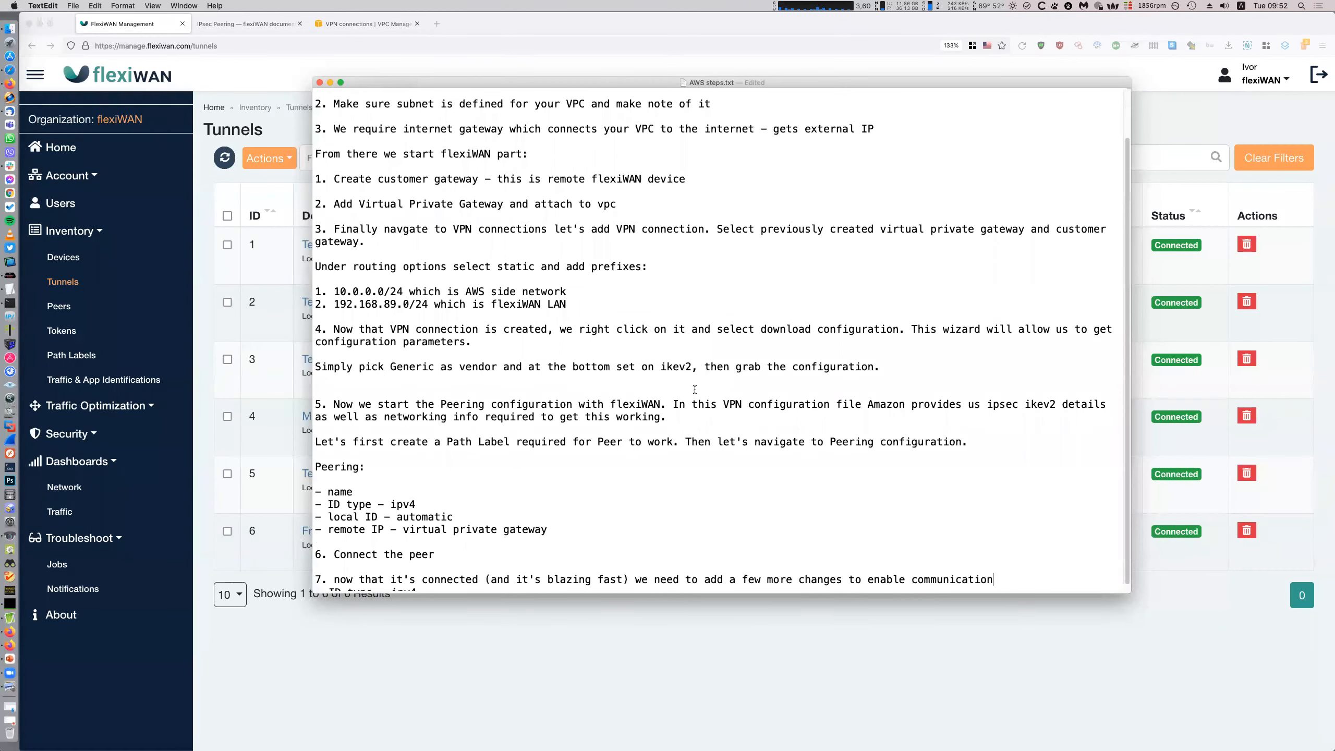
{"action": "left_click", "coordinate": [872, 658]}
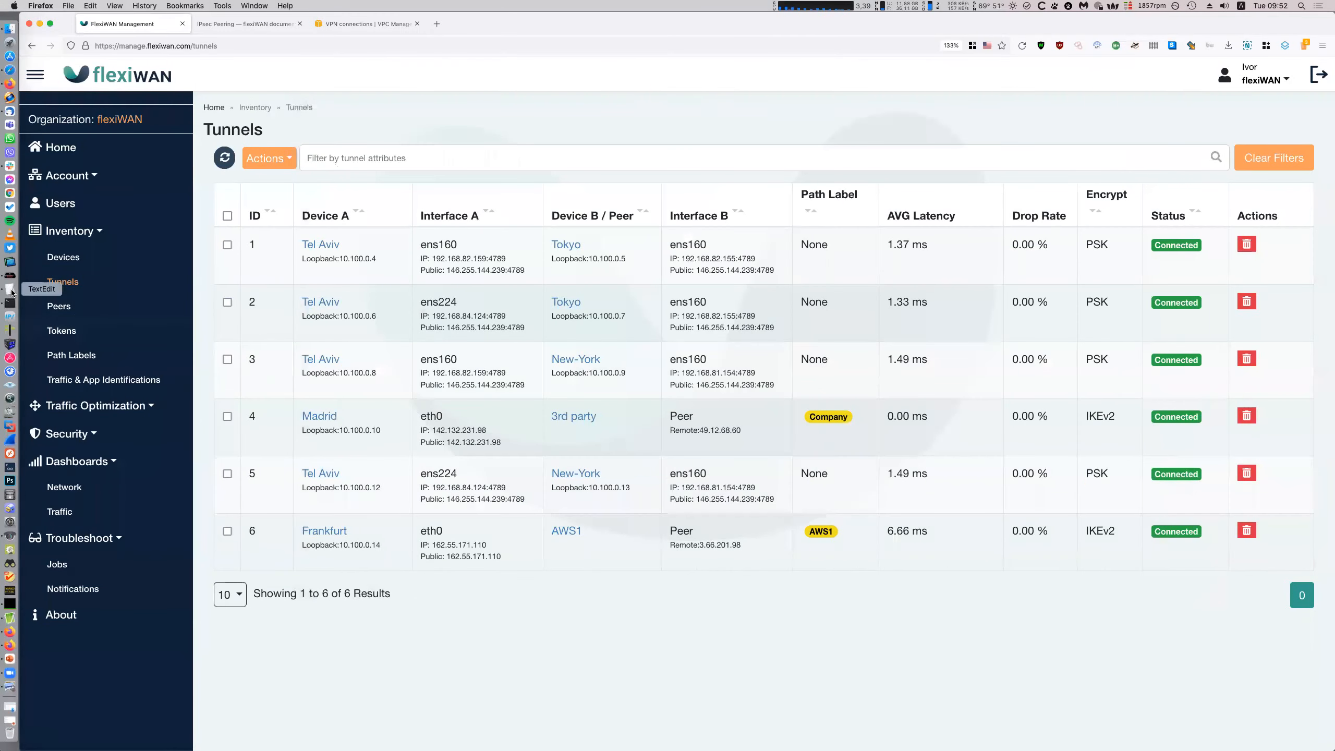
{"action": "left_click", "coordinate": [11, 294]}
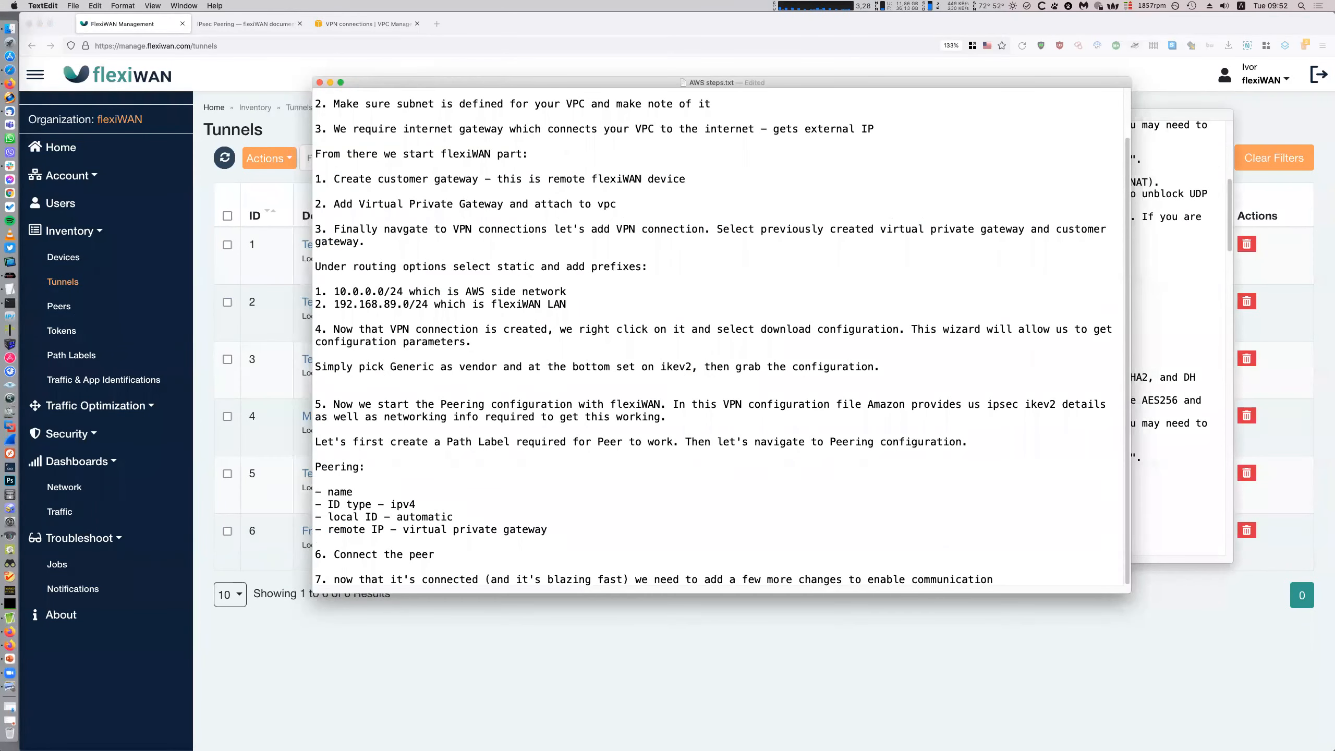
{"action": "left_click", "coordinate": [322, 80]}
Copy the customer gateway inside IP 169.254.27.206 from the VPN configuration file
{"action": "left_click", "coordinate": [925, 378]}
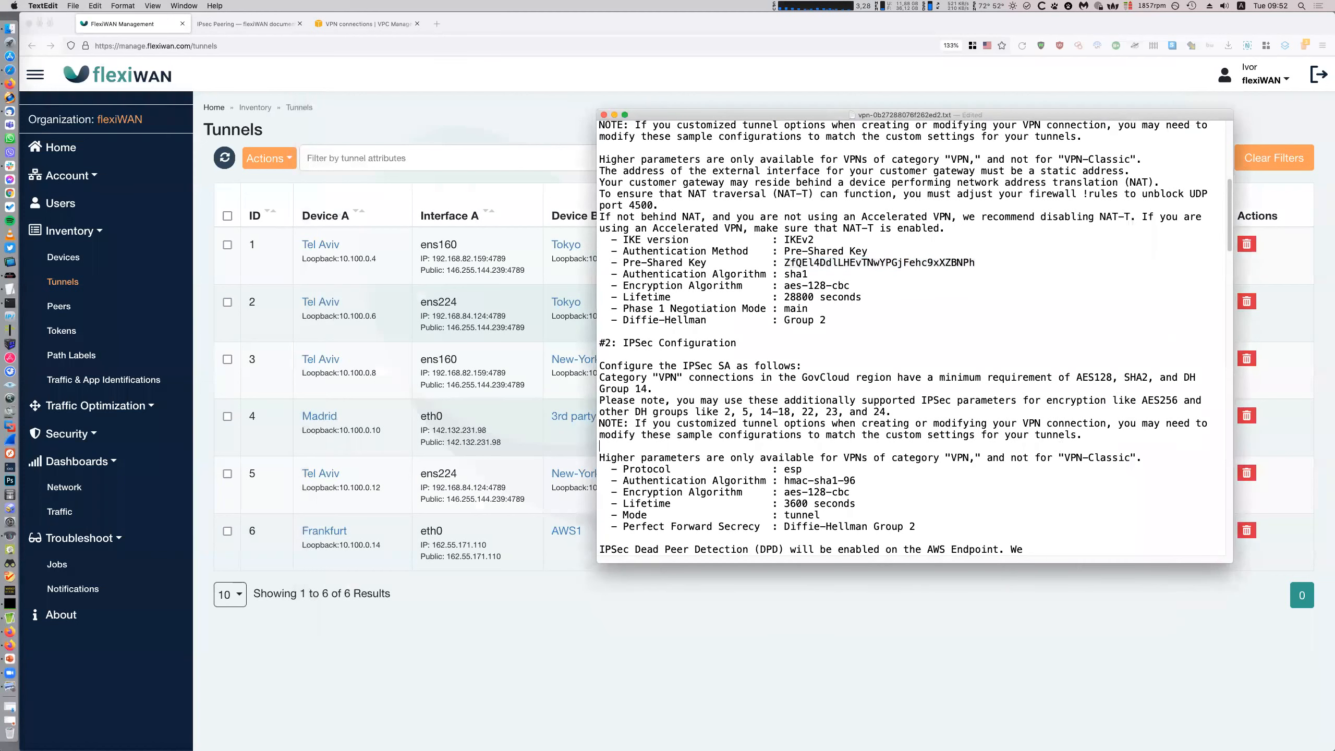
{"action": "scroll", "coordinate": [987, 419], "scroll_direction": "down", "scroll_amount": 3}
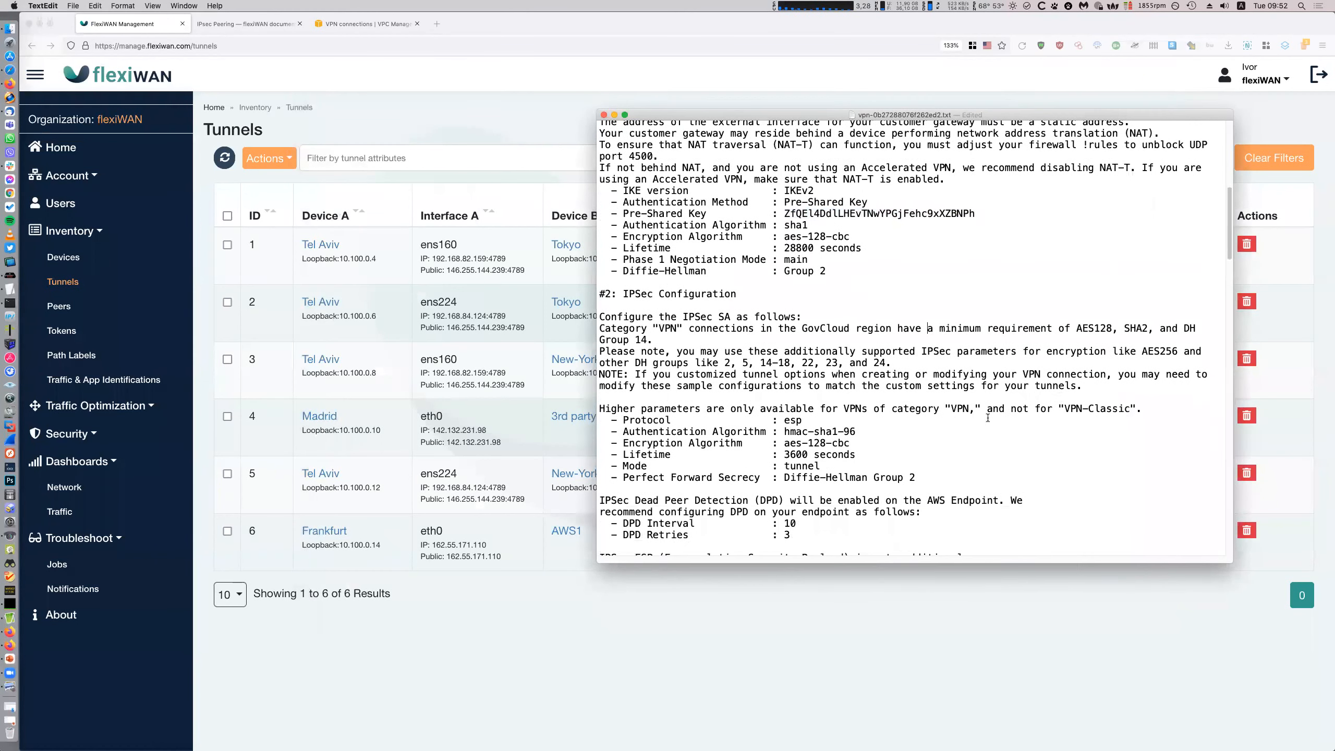
{"action": "scroll", "coordinate": [988, 418], "scroll_direction": "down", "scroll_amount": 15}
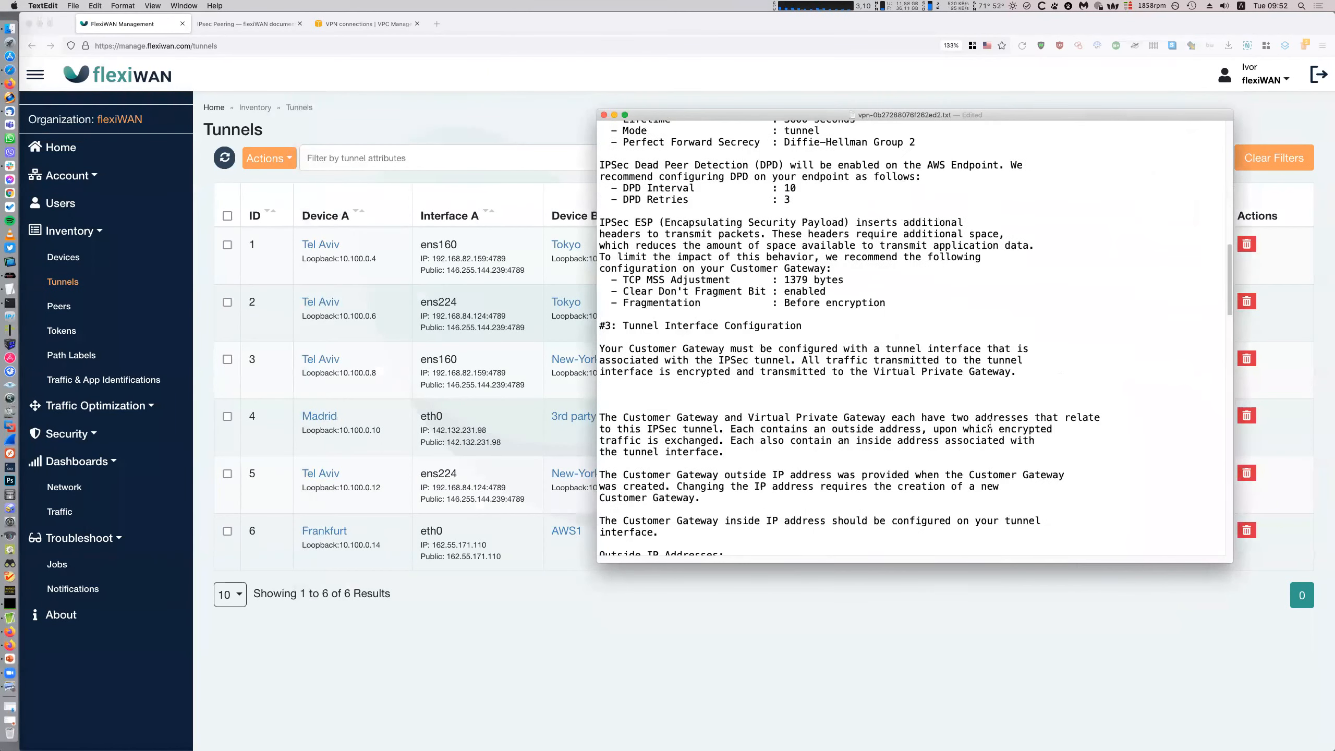
{"action": "scroll", "coordinate": [990, 426], "scroll_direction": "down", "scroll_amount": 4}
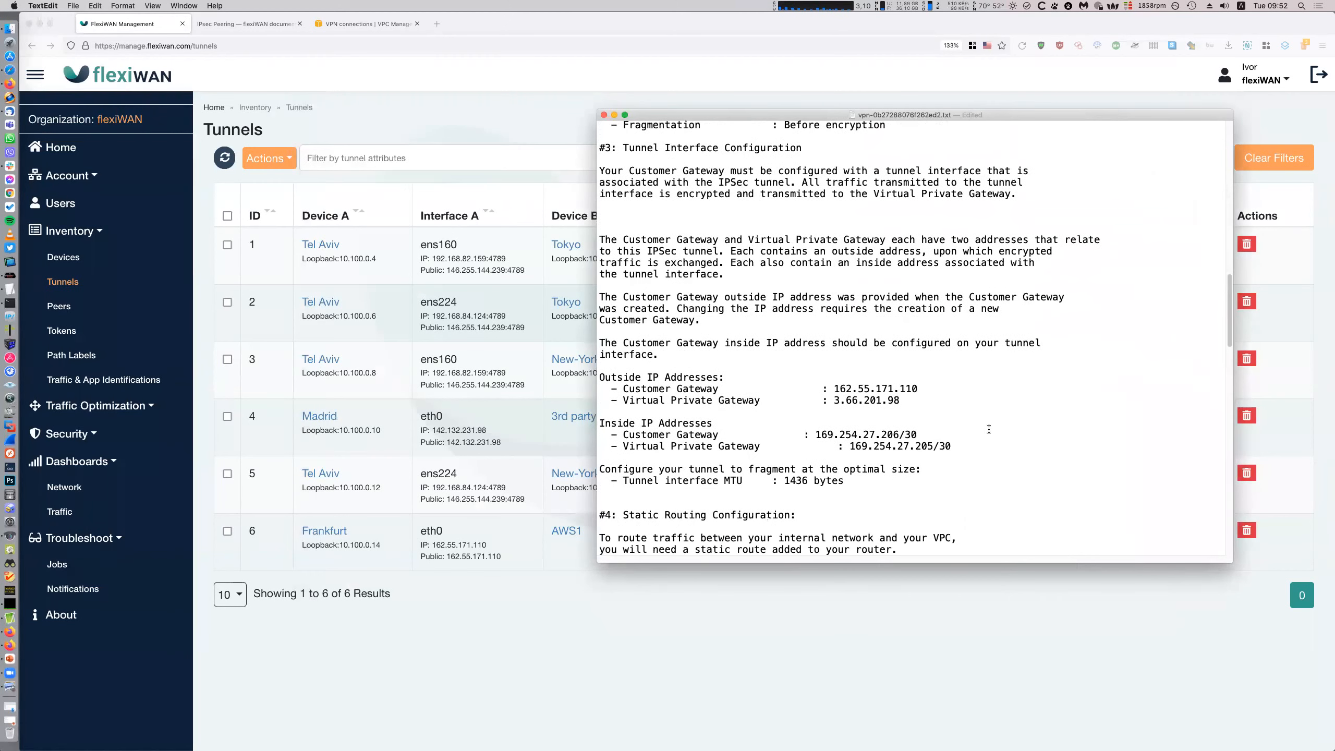
{"action": "scroll", "coordinate": [989, 429], "scroll_direction": "down", "scroll_amount": 3}
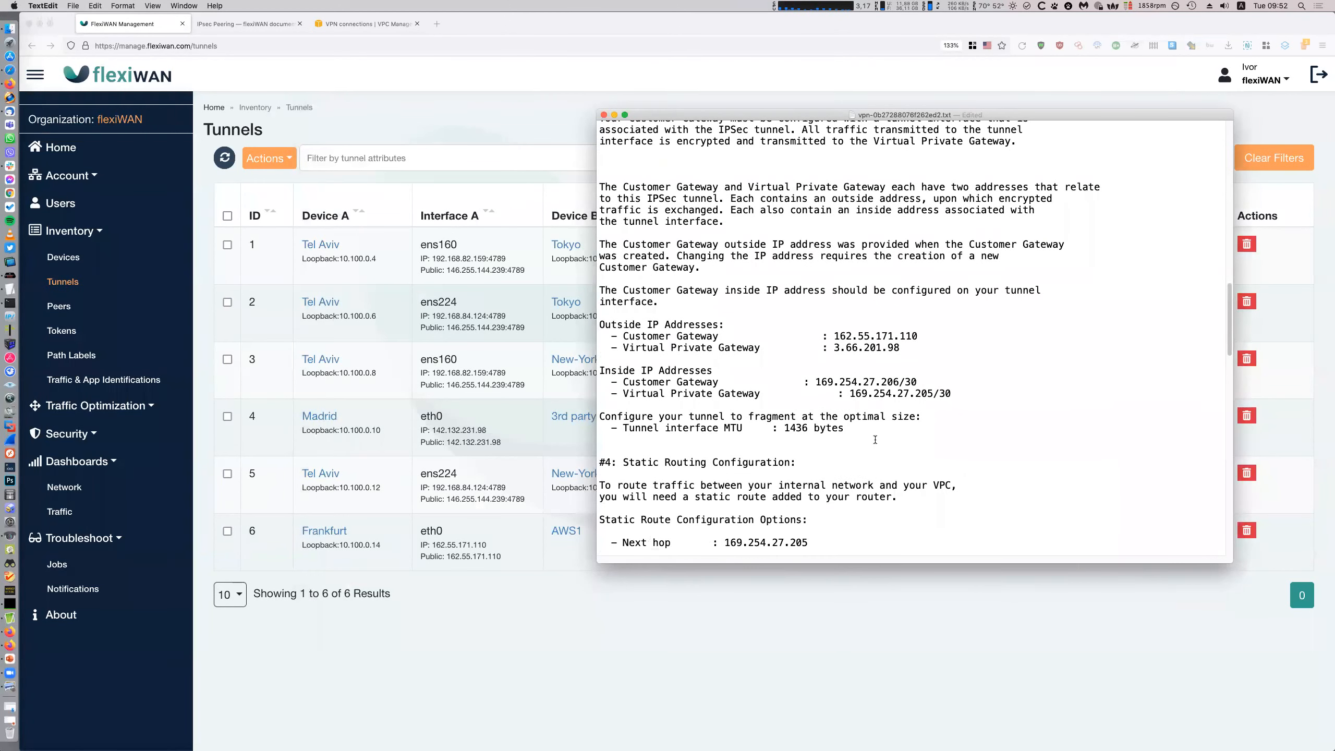
{"action": "scroll", "coordinate": [857, 443], "scroll_direction": "down", "scroll_amount": 3}
{"action": "left_click_drag", "start_coordinate": [827, 488], "coordinate": [725, 487]}
{"action": "left_click", "coordinate": [860, 461]}
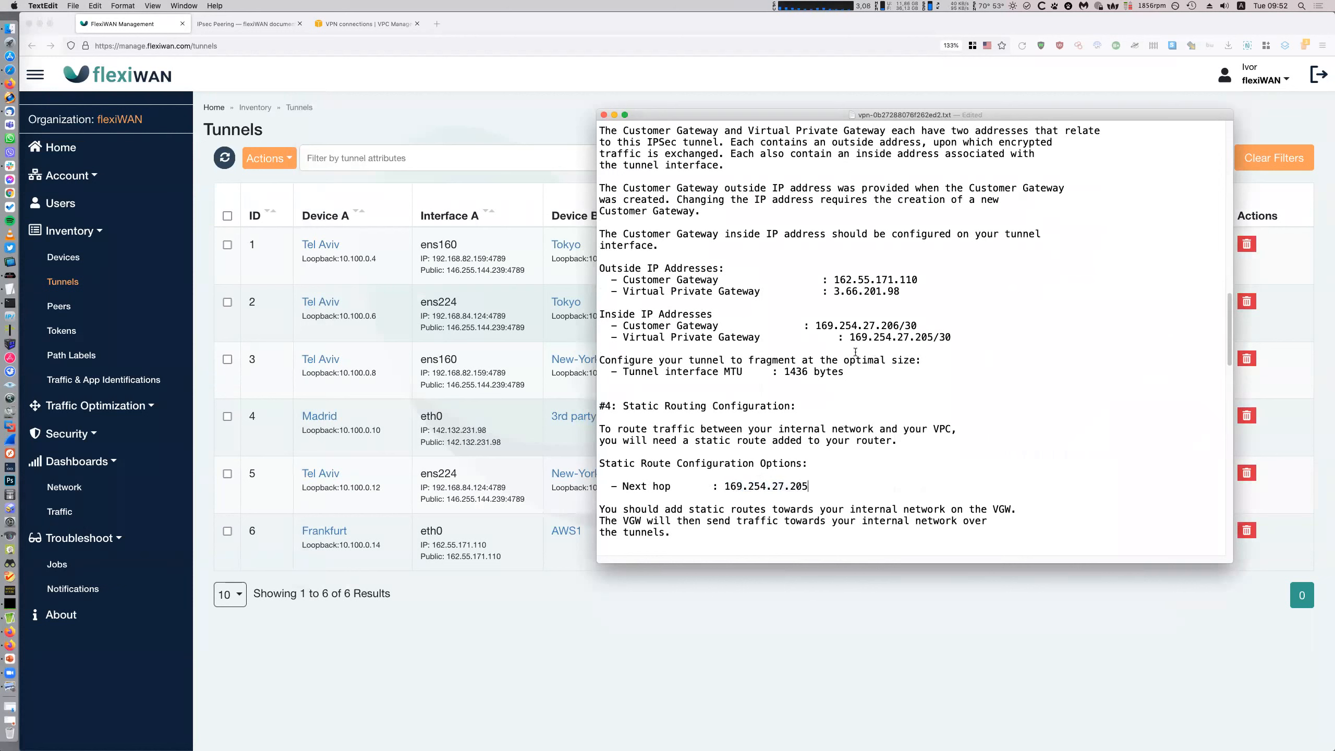
{"action": "left_click_drag", "start_coordinate": [816, 325], "coordinate": [899, 326]}
{"action": "key", "text": "super+c"}
{"action": "left_click", "coordinate": [367, 611]}
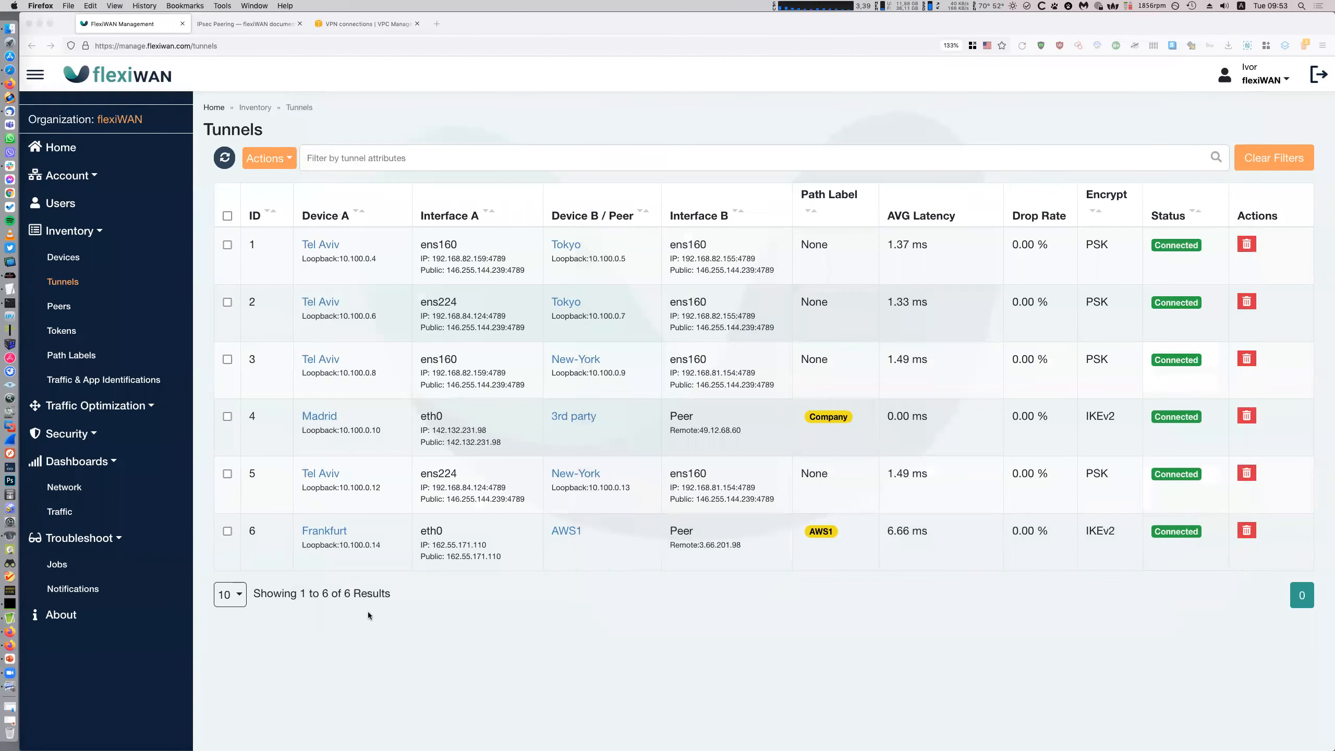
Run 'ping -c 3 169.254.27.205' from Frankfurt's Command tab; all 3 packets are lost
{"action": "left_click", "coordinate": [329, 532]}
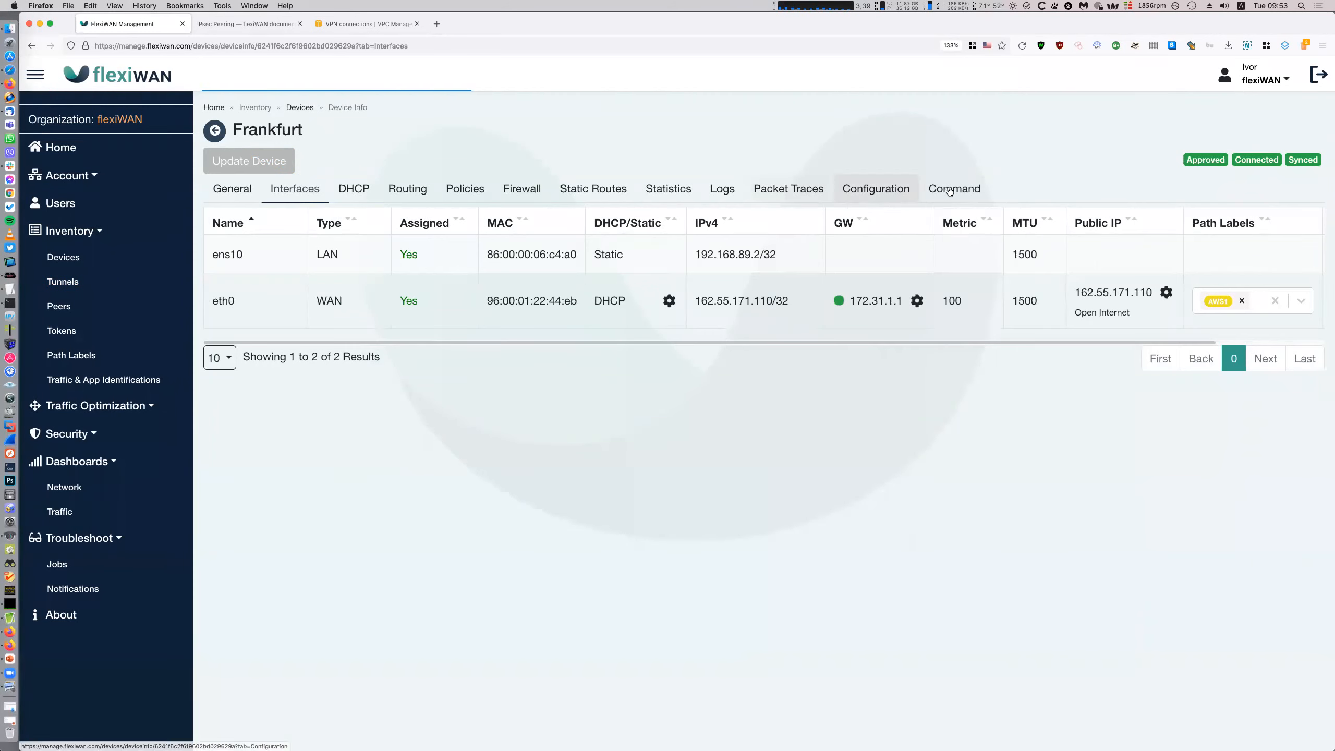
{"action": "left_click", "coordinate": [954, 188]}
{"action": "left_click", "coordinate": [600, 314]}
{"action": "type", "text": "ping -c 3"}
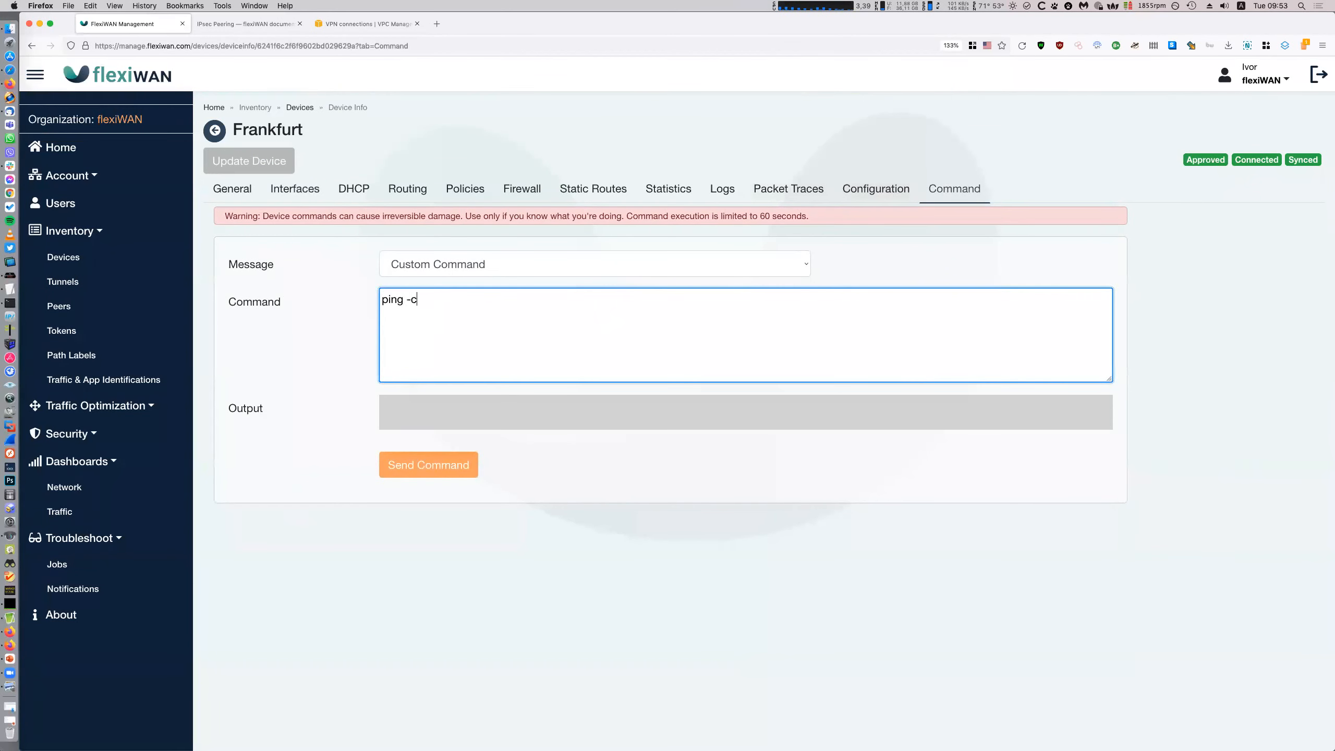
{"action": "left_click", "coordinate": [9, 290]}
{"action": "left_click_drag", "start_coordinate": [809, 486], "coordinate": [723, 486]}
{"action": "left_click", "coordinate": [541, 350]}
{"action": "left_click", "coordinate": [543, 350]}
{"action": "key", "text": "super+v"}
{"action": "left_click", "coordinate": [469, 467]}
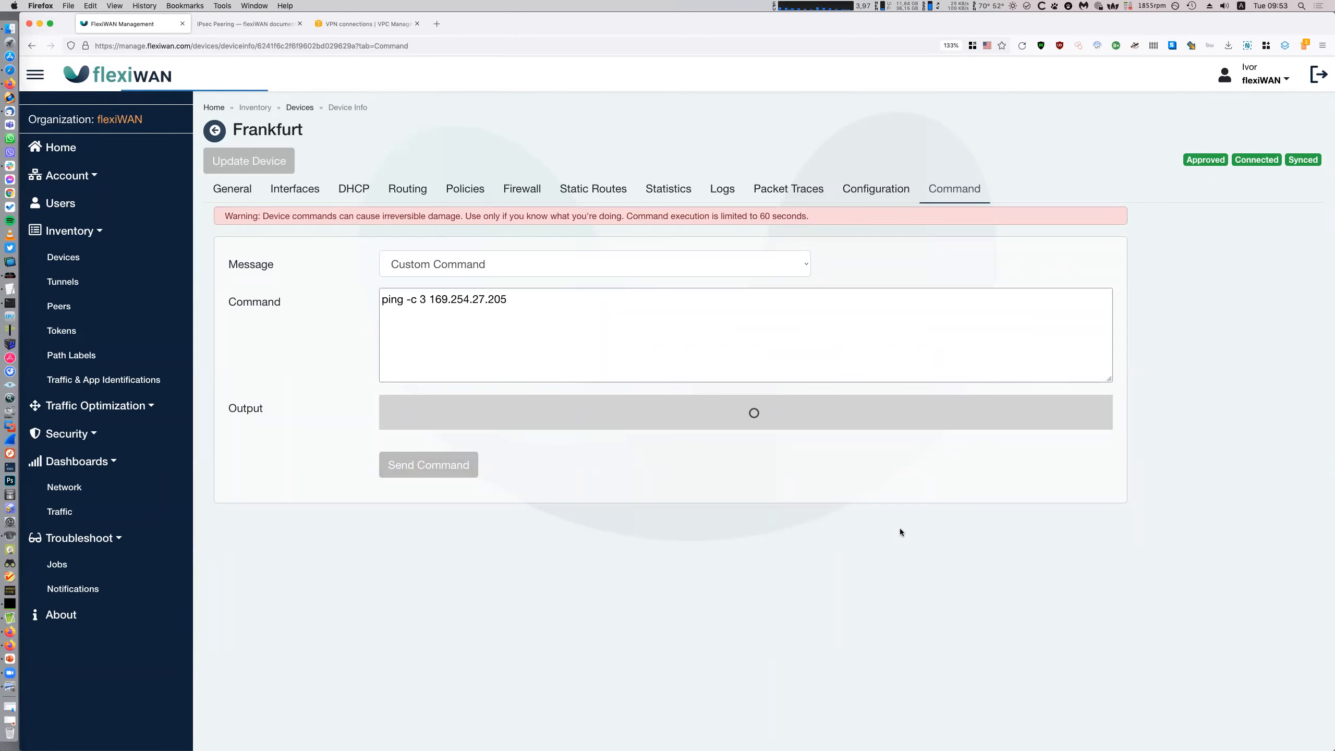
{"action": "left_click", "coordinate": [9, 289]}
{"action": "left_click", "coordinate": [886, 337]}
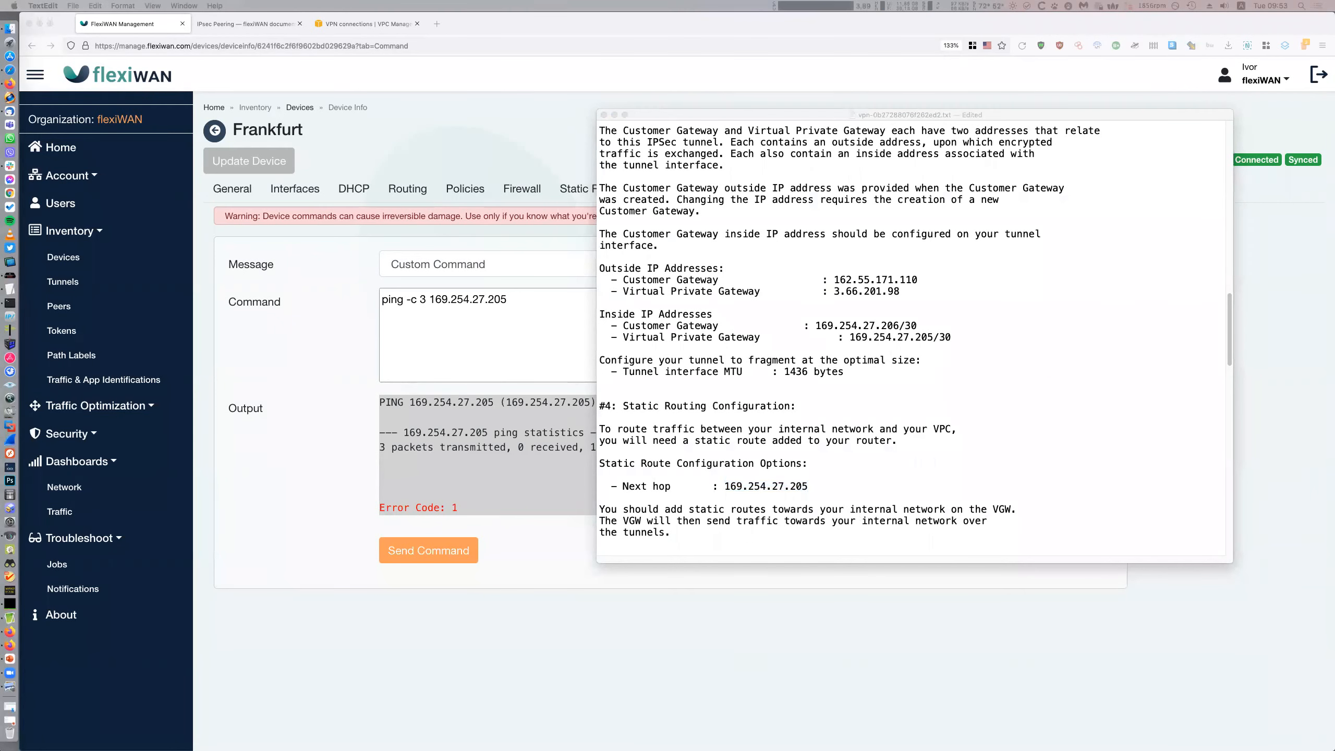
Run ifconfig on Frankfurt and copy the interface name vpp2 from the output
{"action": "triple_click", "coordinate": [523, 337]}
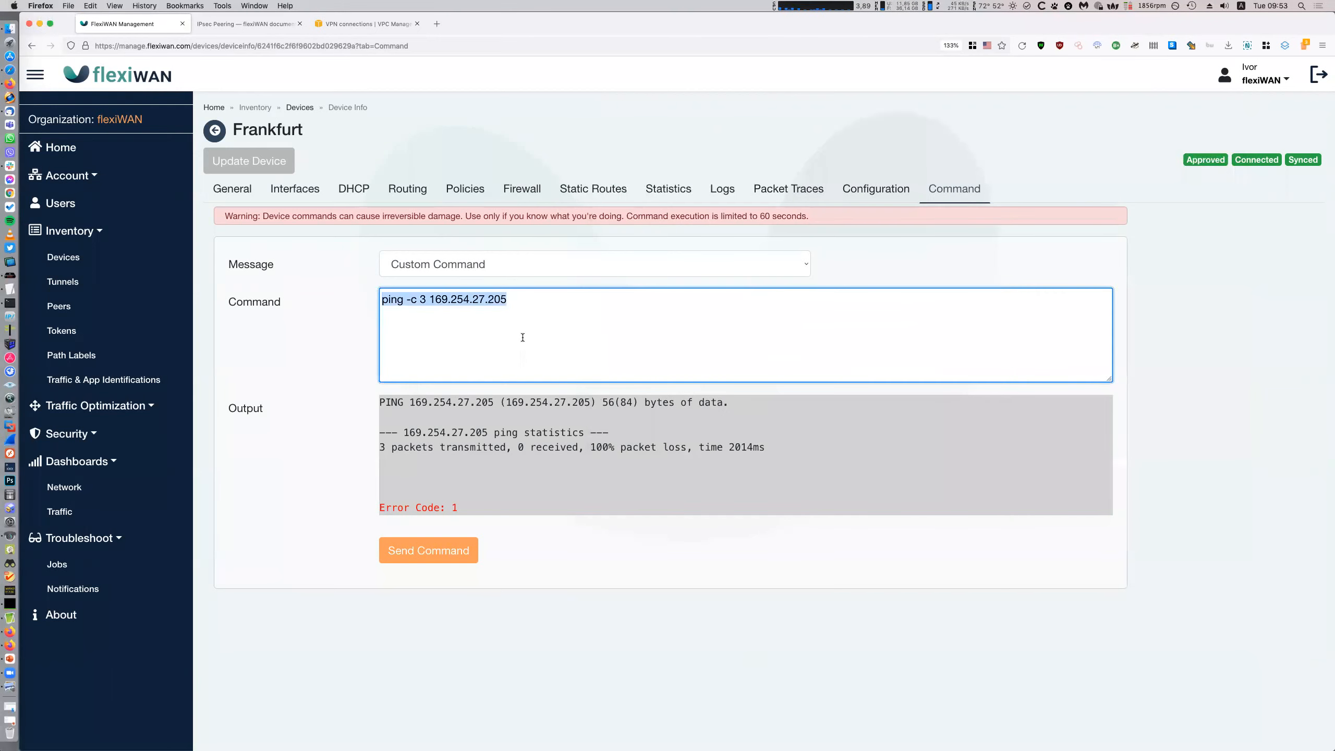
{"action": "type", "text": "ifconfig"}
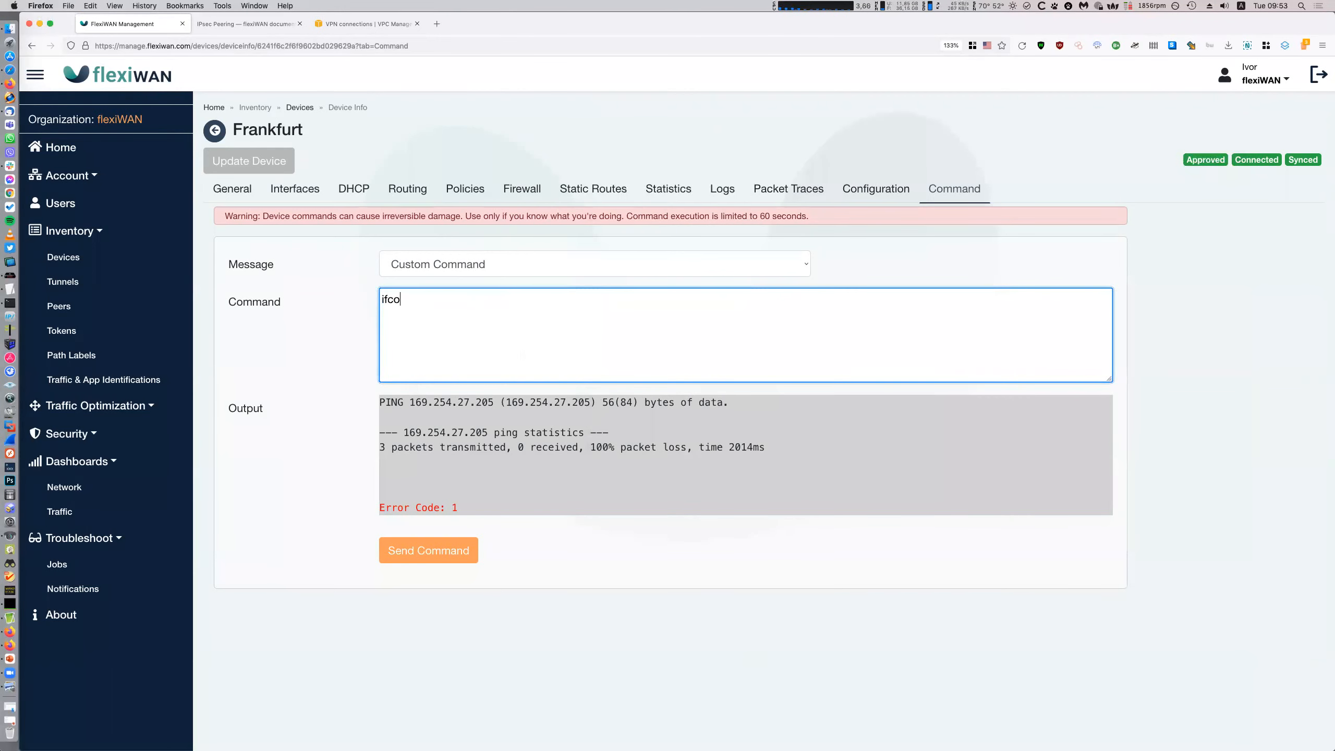
{"action": "left_click", "coordinate": [434, 557]}
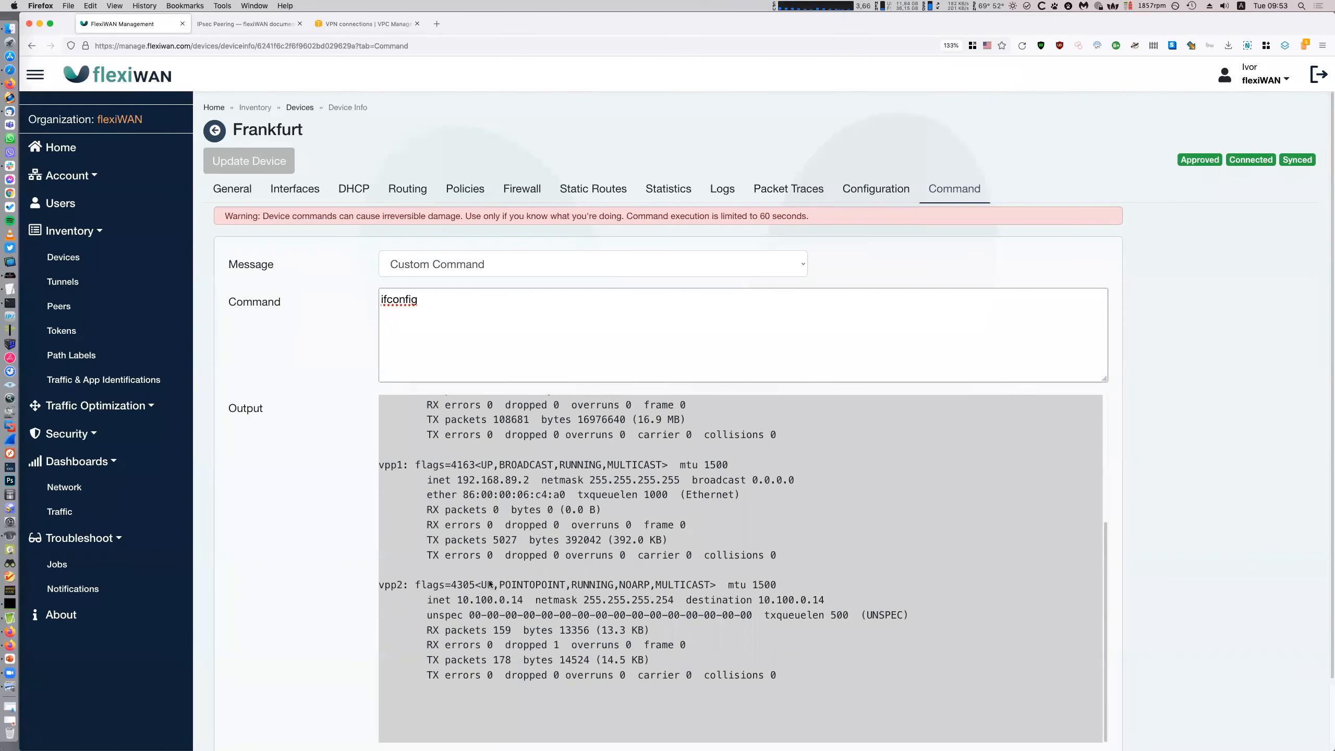
{"action": "double_click", "coordinate": [391, 586]}
{"action": "key", "text": "super+c"}
{"action": "key", "text": "super+c"}
Run 'ip addr show' and read vpp2's address 10.100.0.14/31 in the output
{"action": "left_click", "coordinate": [617, 326]}
{"action": "key", "text": "super+a"}
{"action": "type", "text": "ip addr show"}
{"action": "scroll", "coordinate": [810, 528], "scroll_direction": "down", "scroll_amount": 3}
{"action": "left_click", "coordinate": [429, 704]}
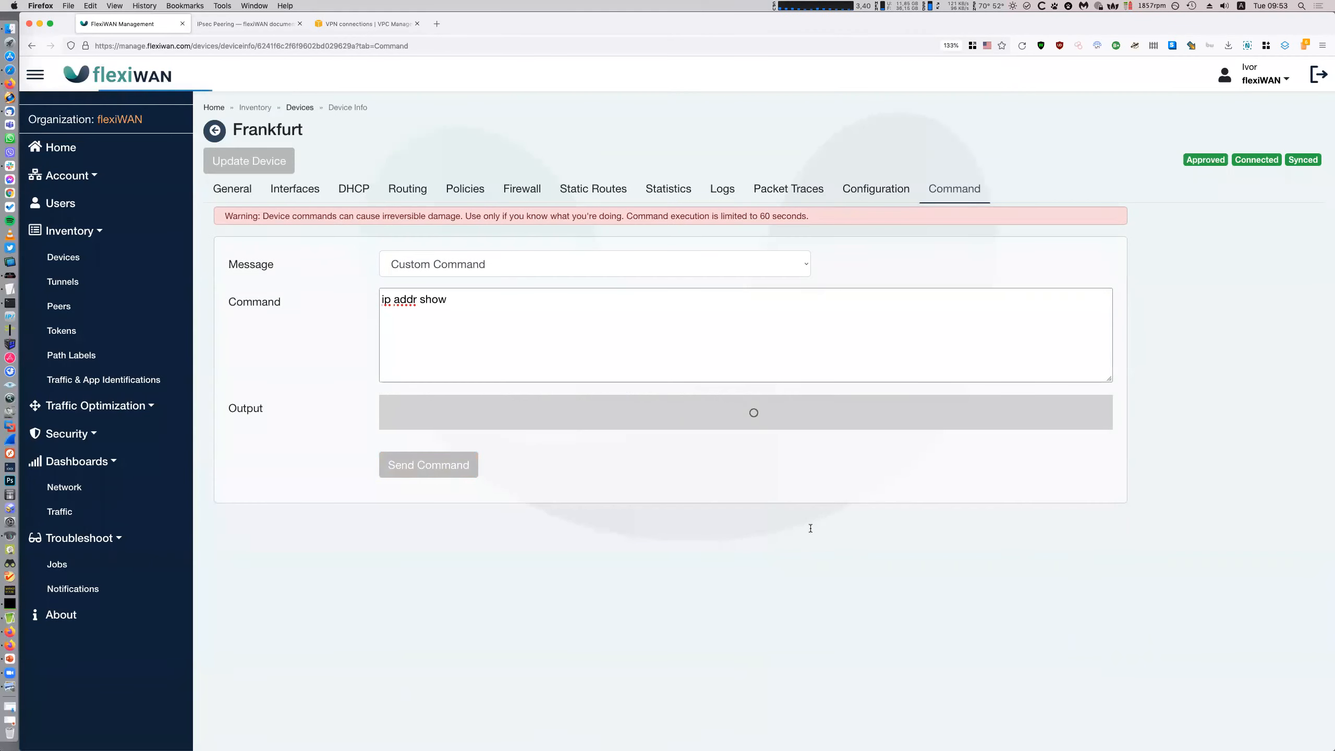
{"action": "left_click_drag", "start_coordinate": [395, 569], "coordinate": [655, 614]}
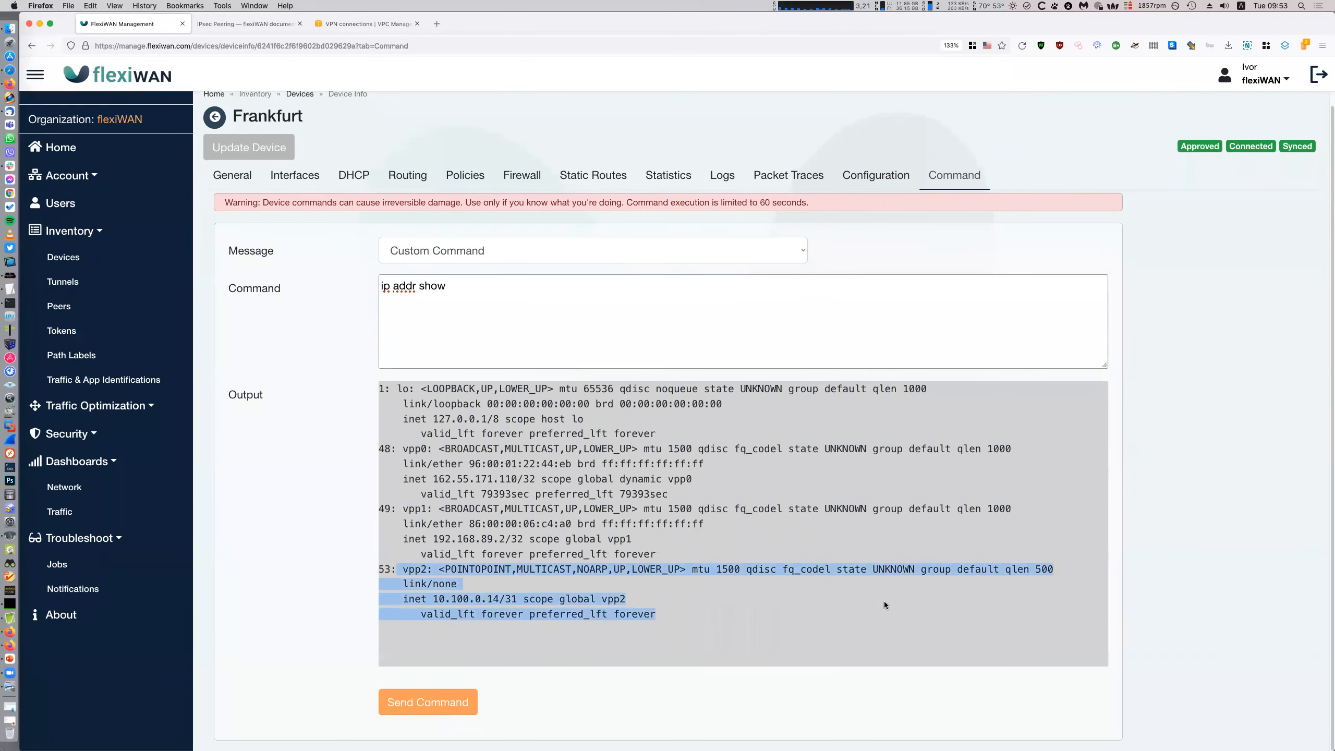
{"action": "left_click", "coordinate": [448, 608]}
Clear the command box and begin a new 'ip address add' command
{"action": "left_click", "coordinate": [490, 325]}
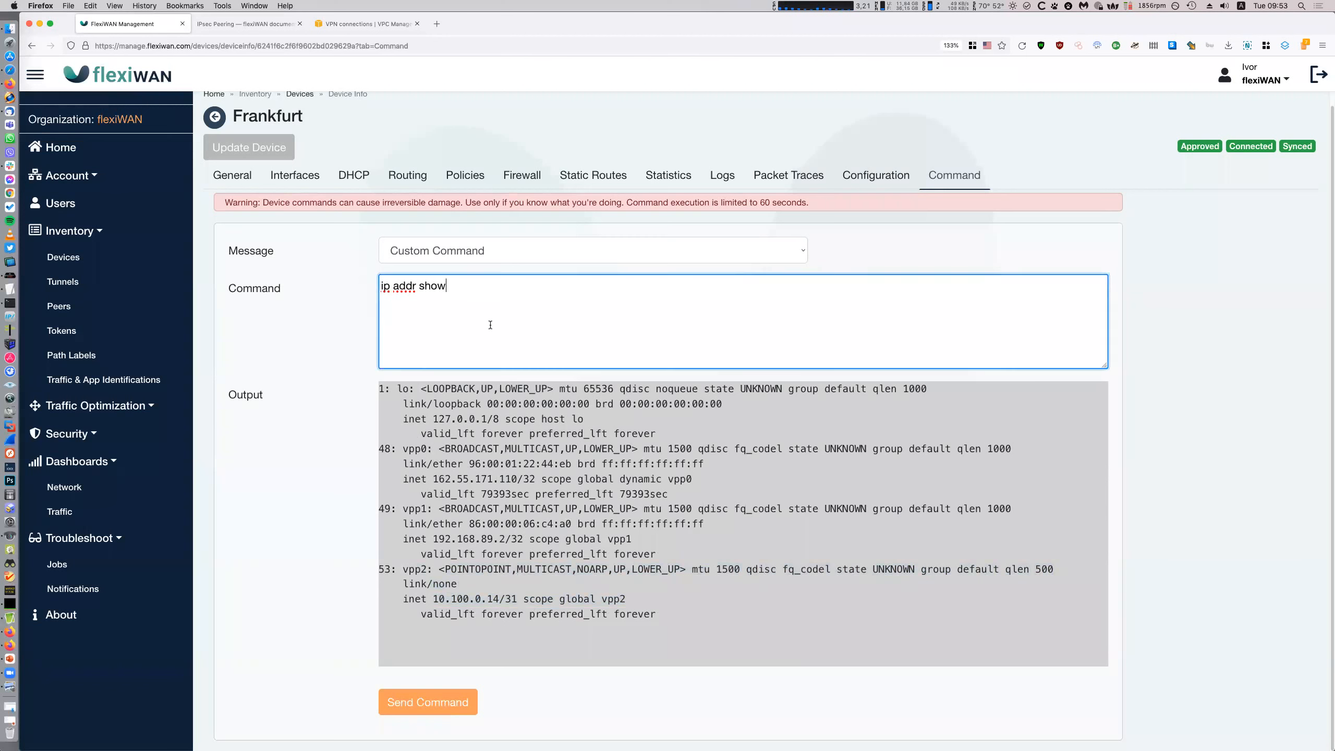
{"action": "key", "text": "super+a"}
{"action": "key", "text": "BackSpace"}
{"action": "type", "text": "ip address add"}
Copy the inside IP 169.254.27.206/30 from the VPN configuration file
{"action": "key", "text": "super+Tab"}
{"action": "left_click_drag", "start_coordinate": [919, 279], "coordinate": [899, 279]}
{"action": "left_click", "coordinate": [899, 325]}
{"action": "double_click", "coordinate": [899, 325]}
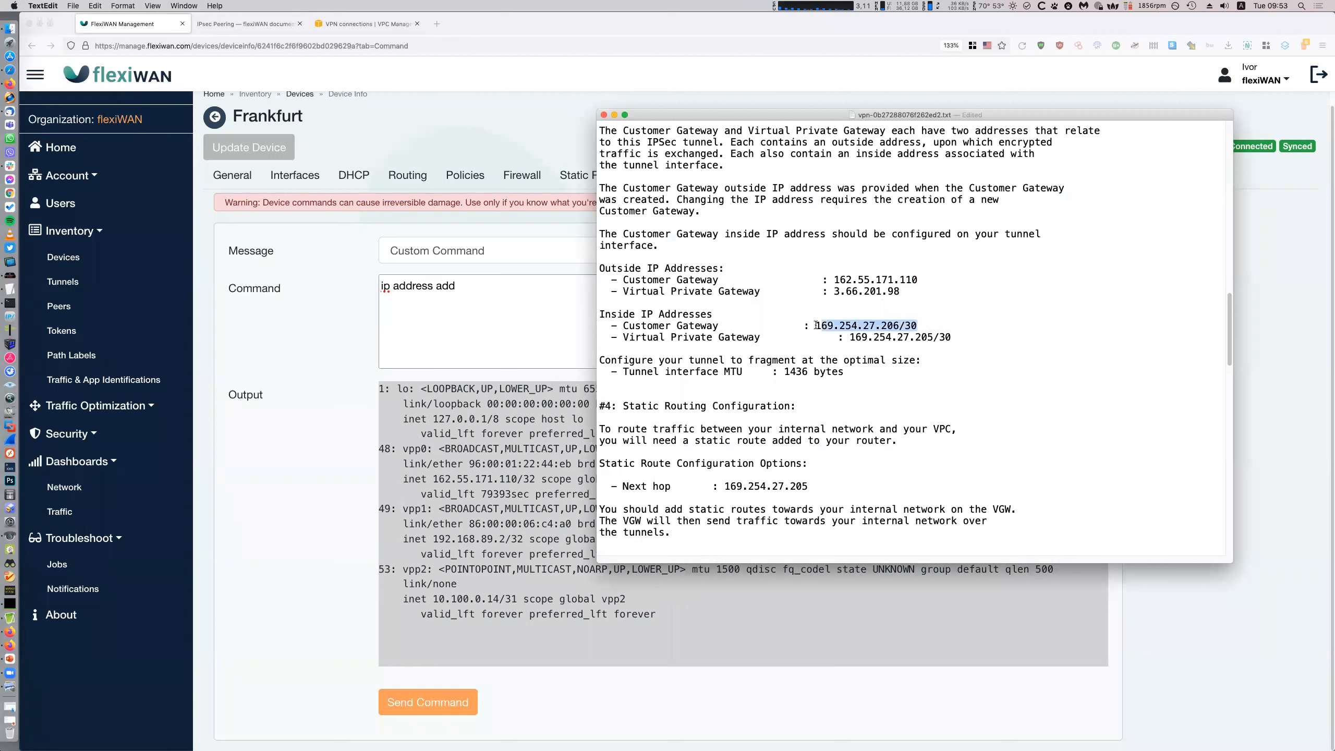
{"action": "key", "text": "super+c"}
{"action": "key", "text": "super+c"}
Run 'ip address add 169.254.27.206/30 dev vpp2' on the Frankfurt device
{"action": "left_click", "coordinate": [507, 297]}
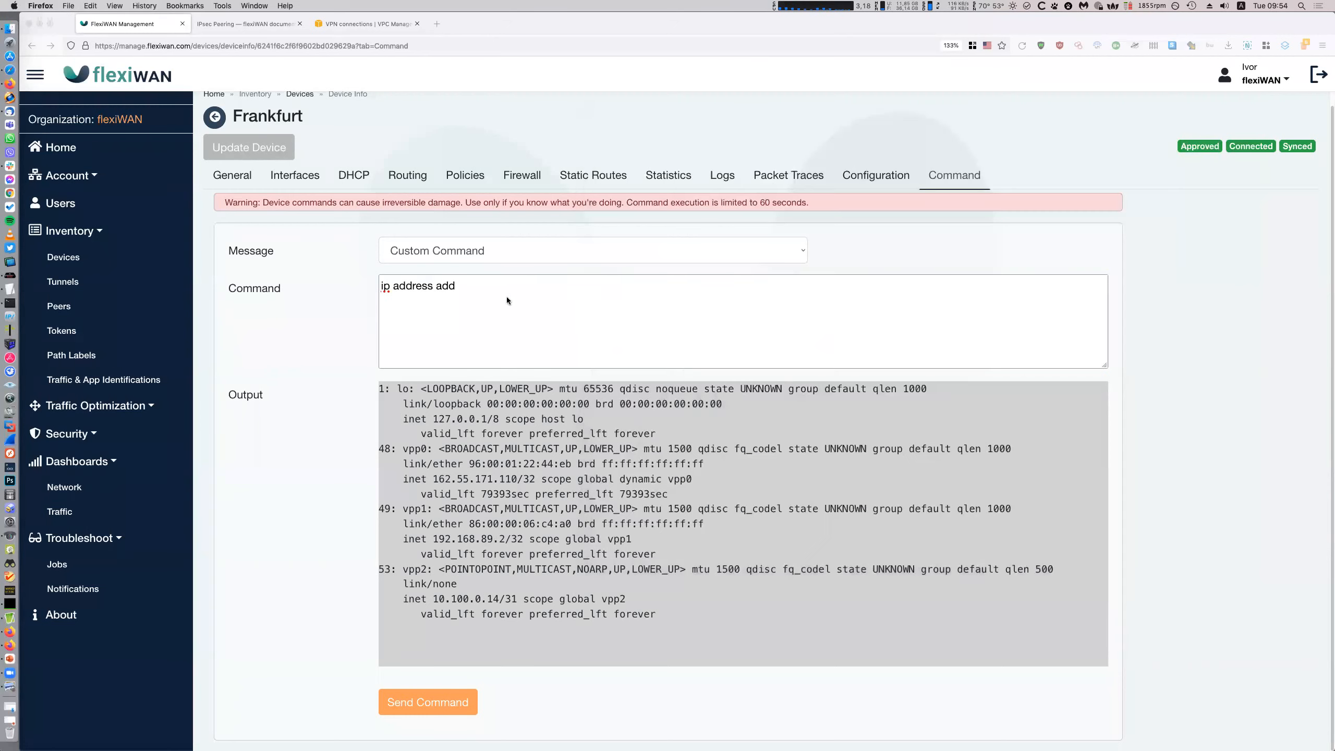
{"action": "key", "text": "super+v"}
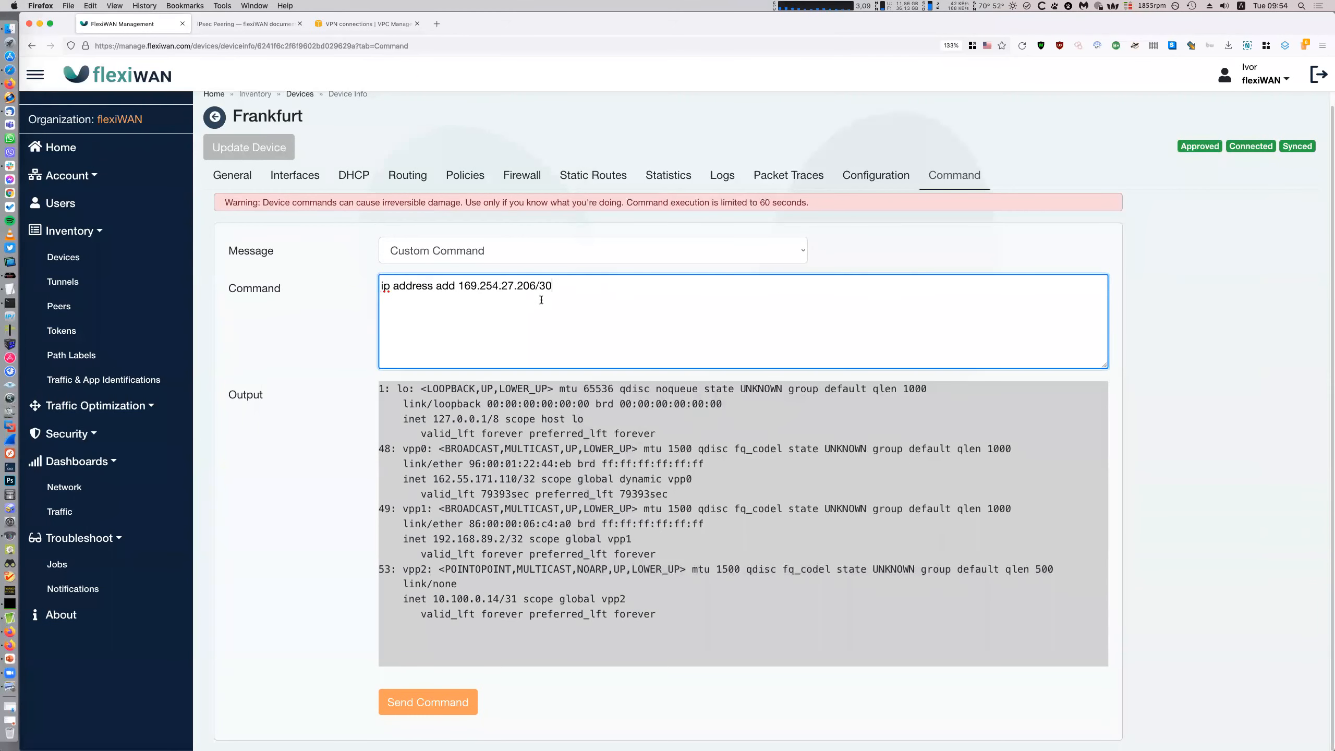
{"action": "type", "text": "dev vpp2"}
{"action": "left_click", "coordinate": [9, 289]}
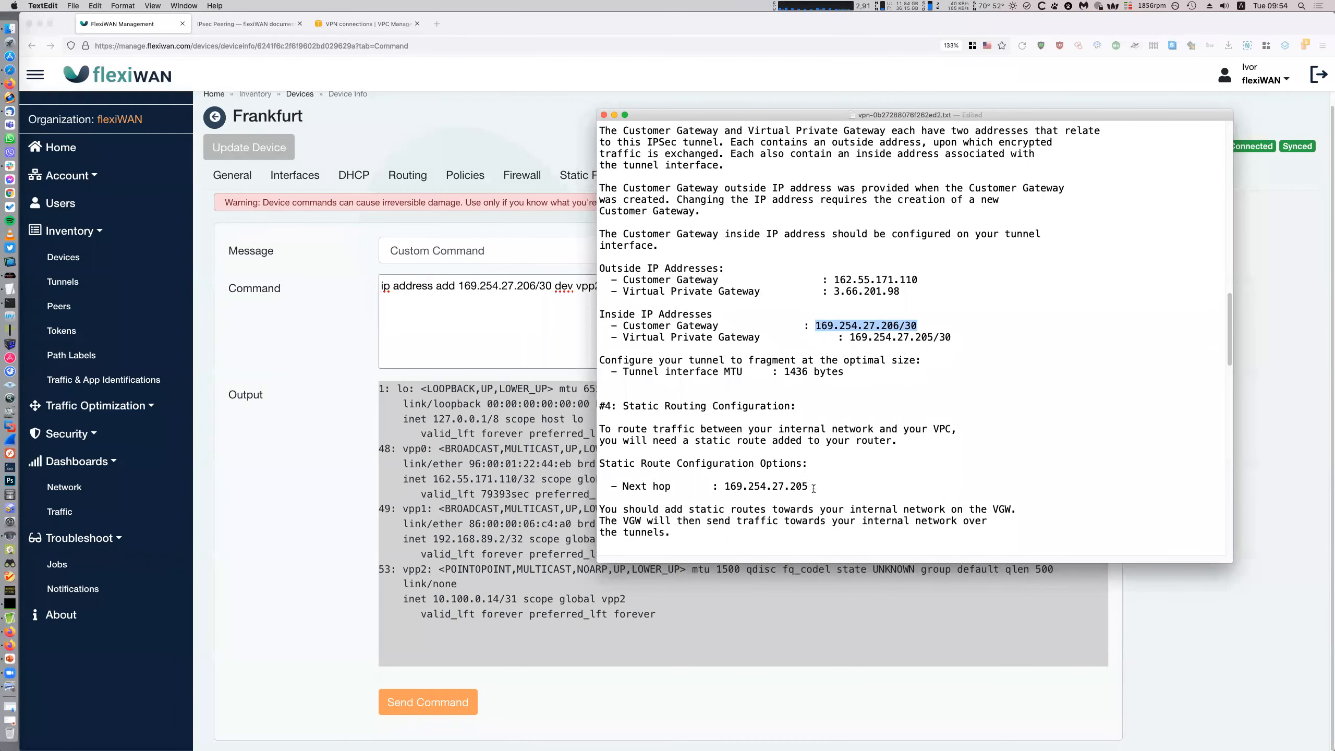
{"action": "scroll", "coordinate": [814, 488], "scroll_direction": "up", "scroll_amount": 10}
{"action": "scroll", "coordinate": [855, 485], "scroll_direction": "up", "scroll_amount": 9}
{"action": "scroll", "coordinate": [858, 487], "scroll_direction": "up", "scroll_amount": 8}
{"action": "scroll", "coordinate": [858, 487], "scroll_direction": "down", "scroll_amount": 20}
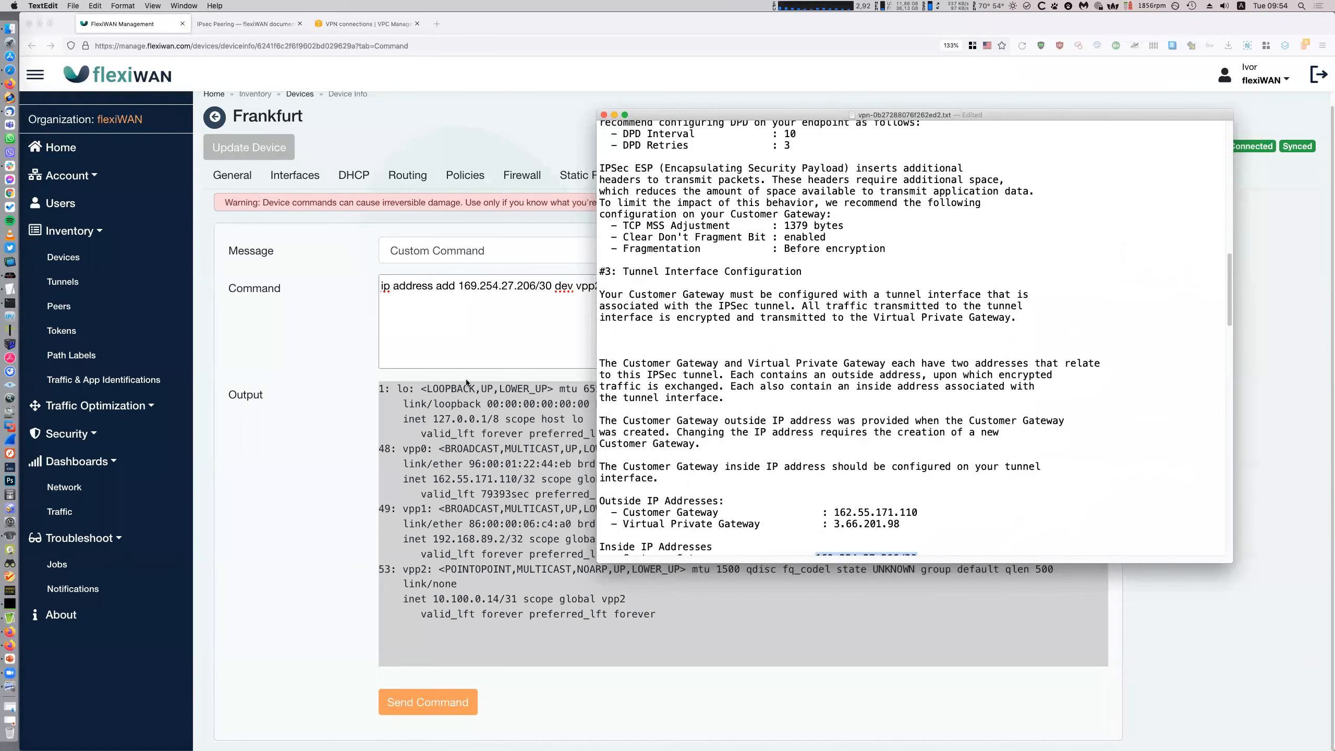
{"action": "left_click", "coordinate": [468, 364]}
{"action": "left_click", "coordinate": [646, 332]}
Run 'ip addr show' on Frankfurt and select the vpp2 lines with 169.254.27.206/30 and 10.100.0.14/31
{"action": "key", "text": "super+a"}
{"action": "type", "text": "ip add"}
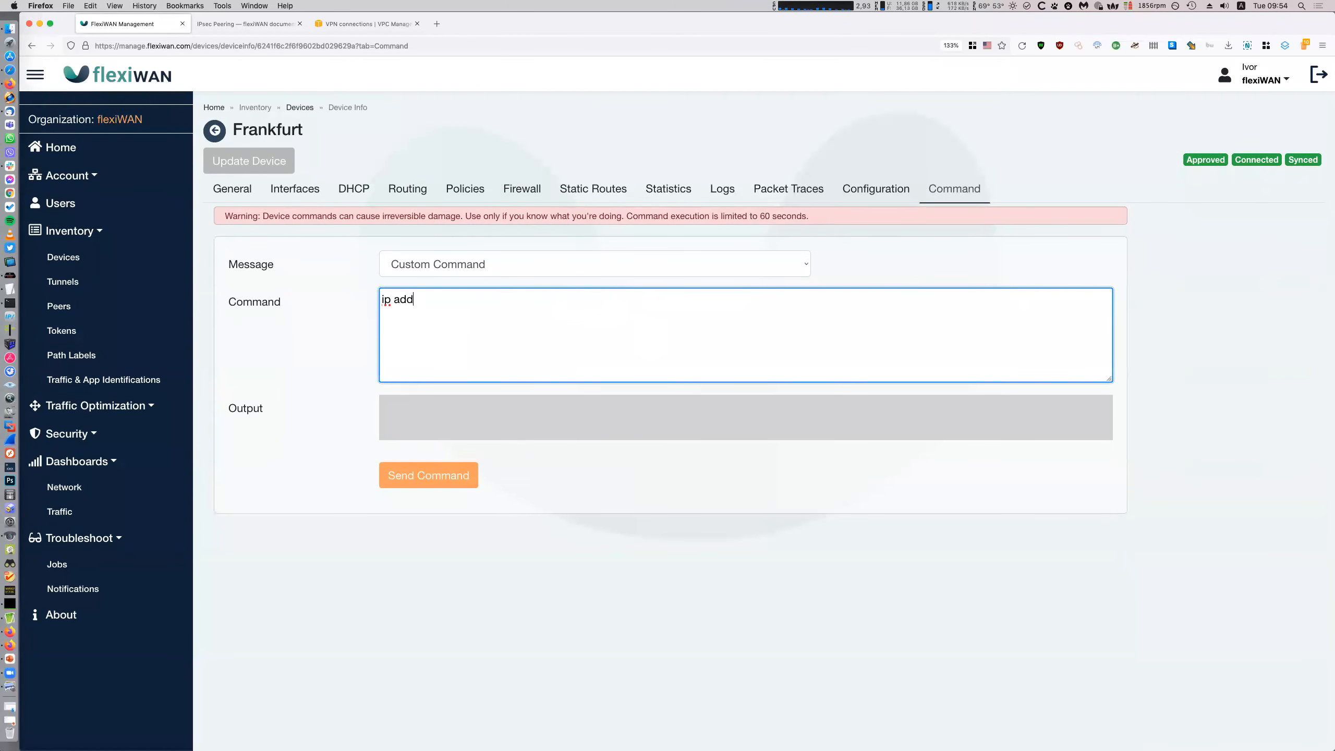
{"action": "type", "text": "r show"}
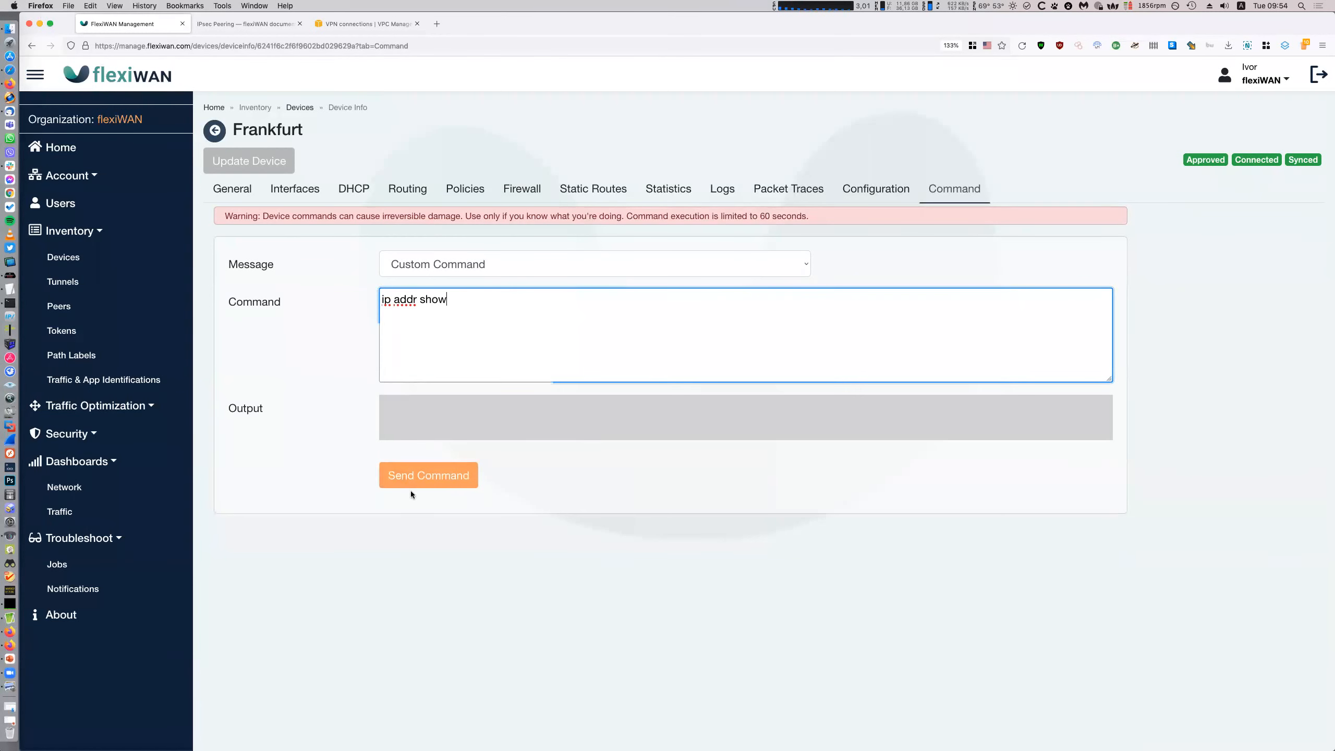
{"action": "left_click", "coordinate": [413, 480]}
{"action": "scroll", "coordinate": [690, 517], "scroll_direction": "down", "scroll_amount": 2}
{"action": "left_click_drag", "start_coordinate": [408, 568], "coordinate": [713, 625]}
{"action": "left_click_drag", "start_coordinate": [390, 569], "coordinate": [686, 570]}
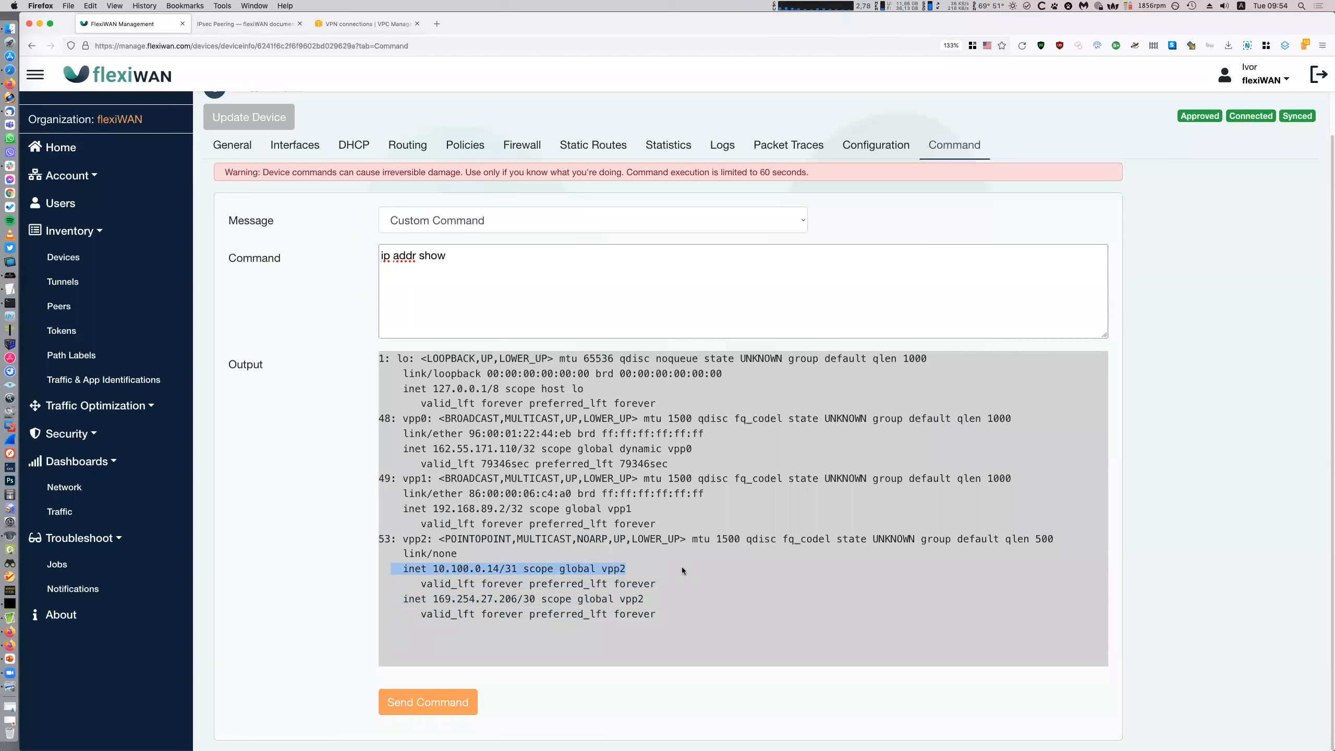
{"action": "triple_click", "coordinate": [737, 560]}
Copy the next hop address 169.254.27.205 from the VPN configuration file
{"action": "left_click", "coordinate": [10, 289]}
{"action": "scroll", "coordinate": [923, 449], "scroll_direction": "down", "scroll_amount": 2}
{"action": "scroll", "coordinate": [923, 449], "scroll_direction": "down", "scroll_amount": 5}
{"action": "left_click_drag", "start_coordinate": [812, 497], "coordinate": [724, 498]}
{"action": "key", "text": "super+c"}
Send 'ping -c 3 169.254.27.205' from Frankfurt; all three replies arrive with 0% loss
{"action": "left_click", "coordinate": [526, 312]}
{"action": "left_click", "coordinate": [555, 306]}
{"action": "key", "text": "super+a"}
{"action": "type", "text": "ping -c 3"}
{"action": "key", "text": "super+v"}
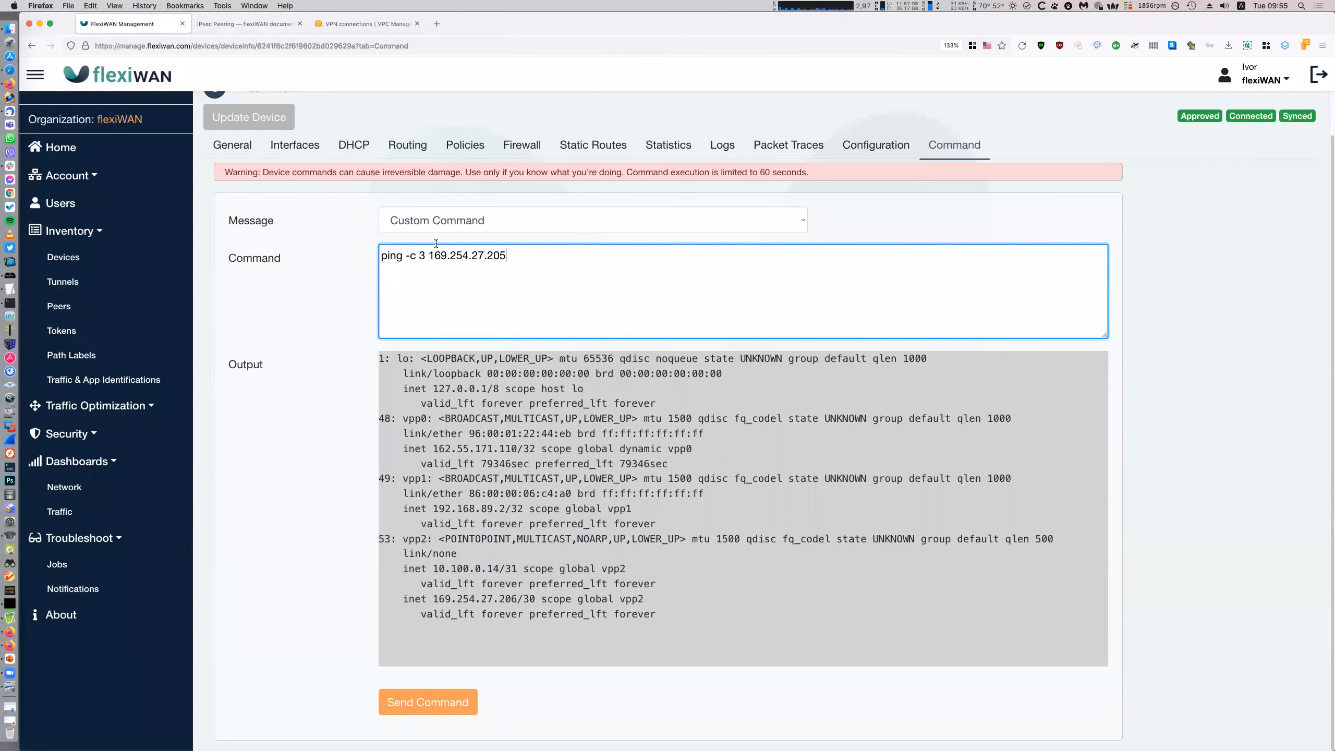
{"action": "scroll", "coordinate": [436, 243], "scroll_direction": "up", "scroll_amount": 2}
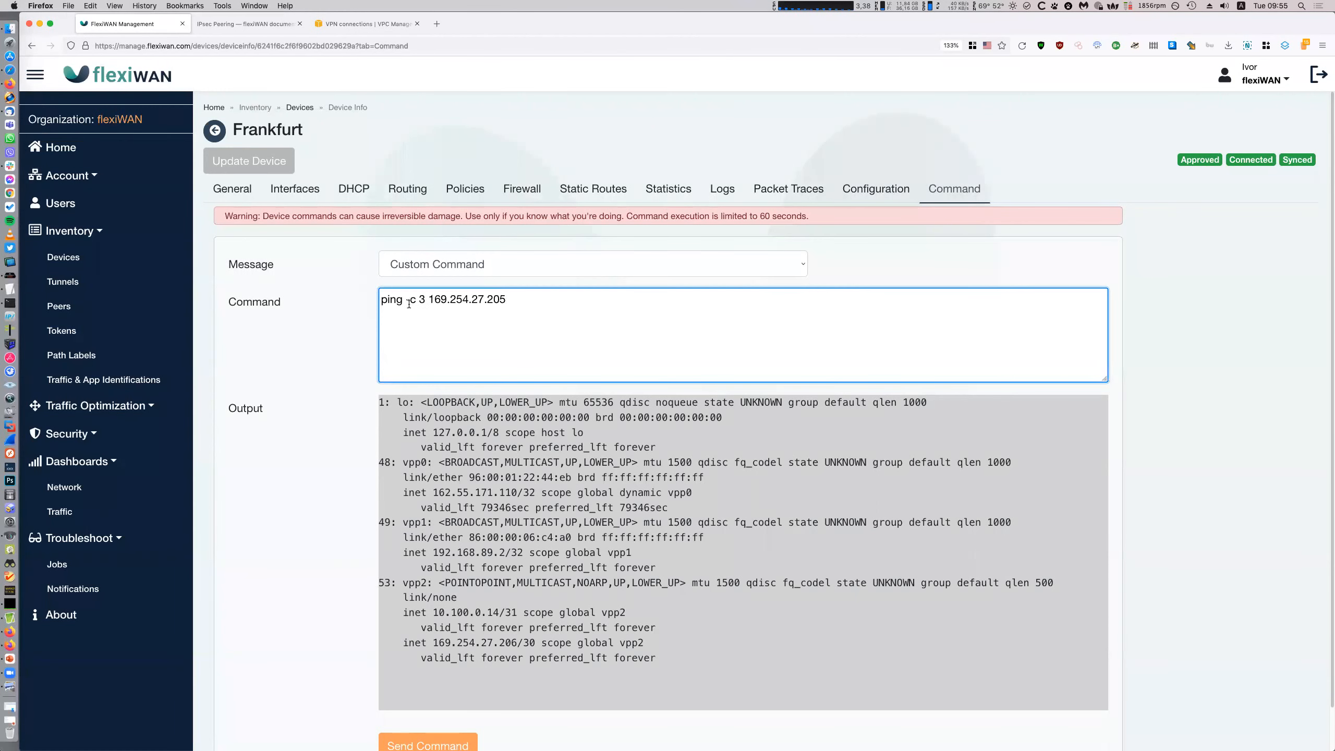
{"action": "scroll", "coordinate": [715, 493], "scroll_direction": "down", "scroll_amount": 2}
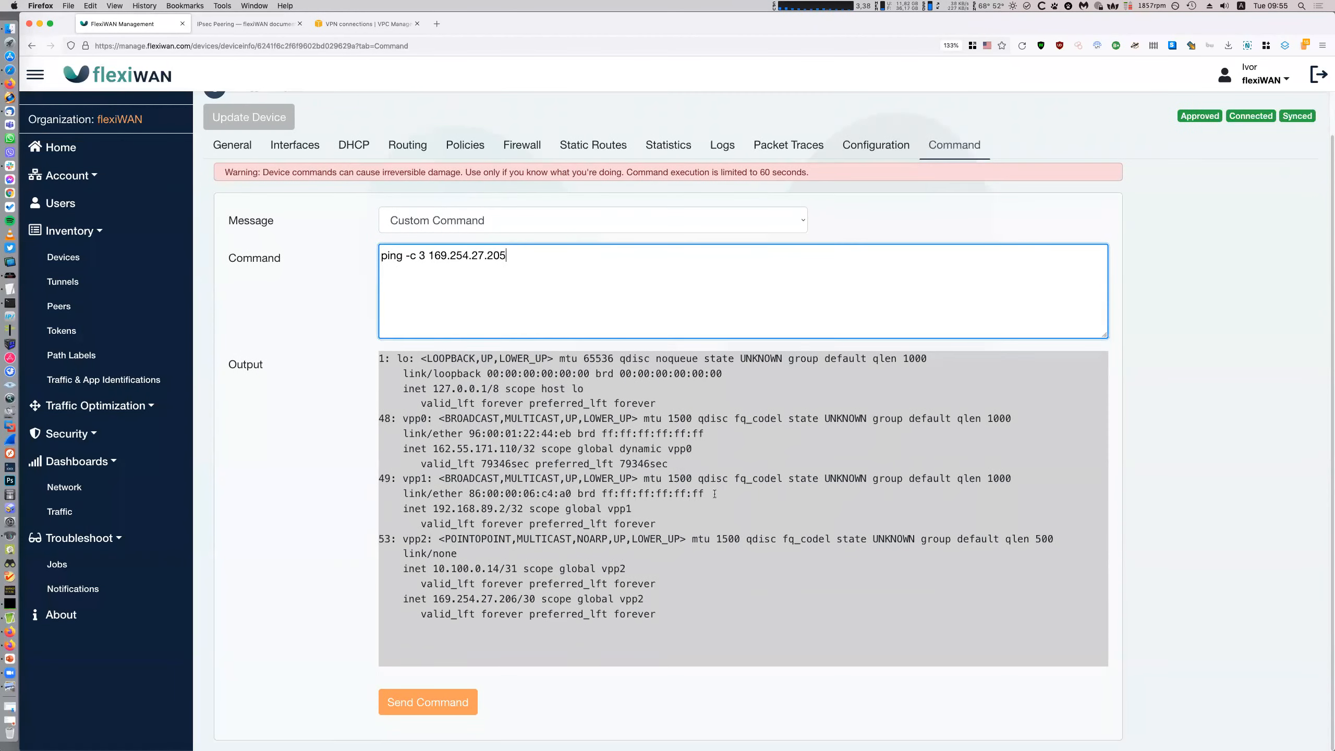
{"action": "left_click", "coordinate": [461, 711]}
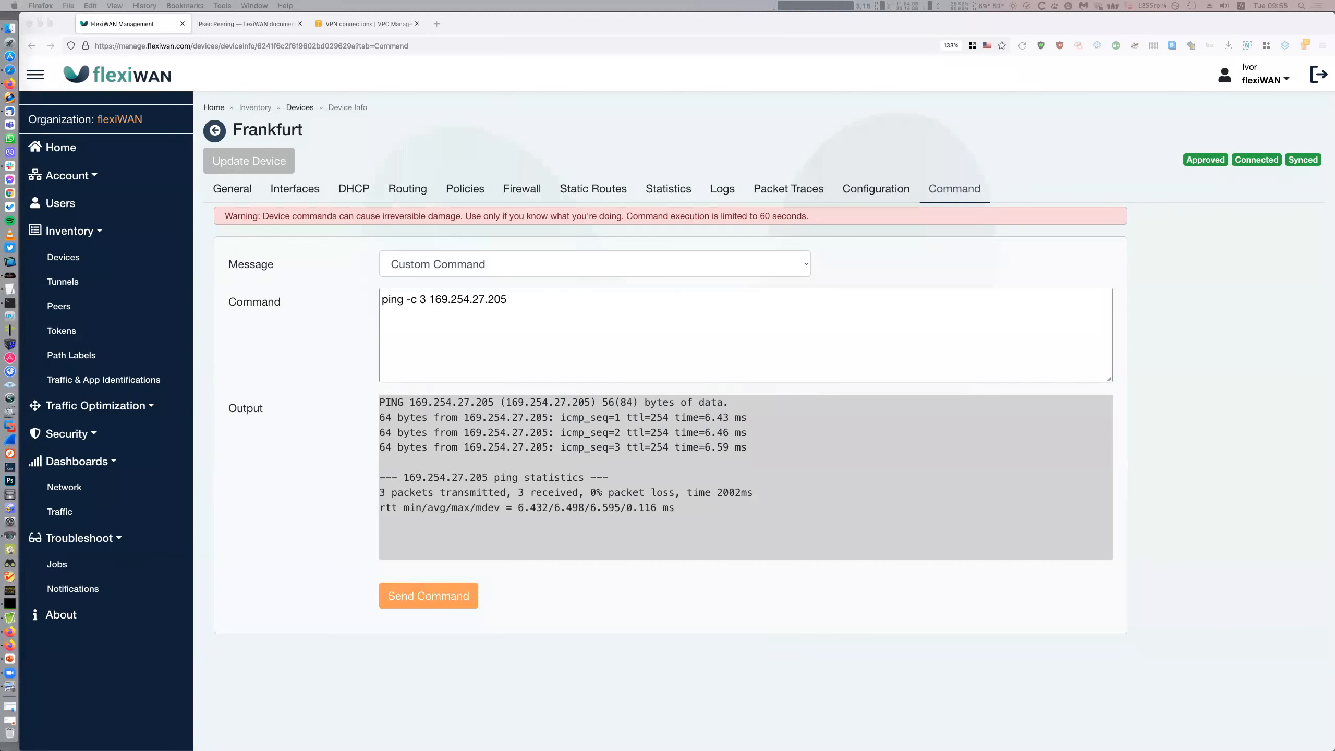
Move from Tunnels through Devices to the Peers list showing the 3rd party and AWS1 peers
{"action": "left_click", "coordinate": [1104, 540]}
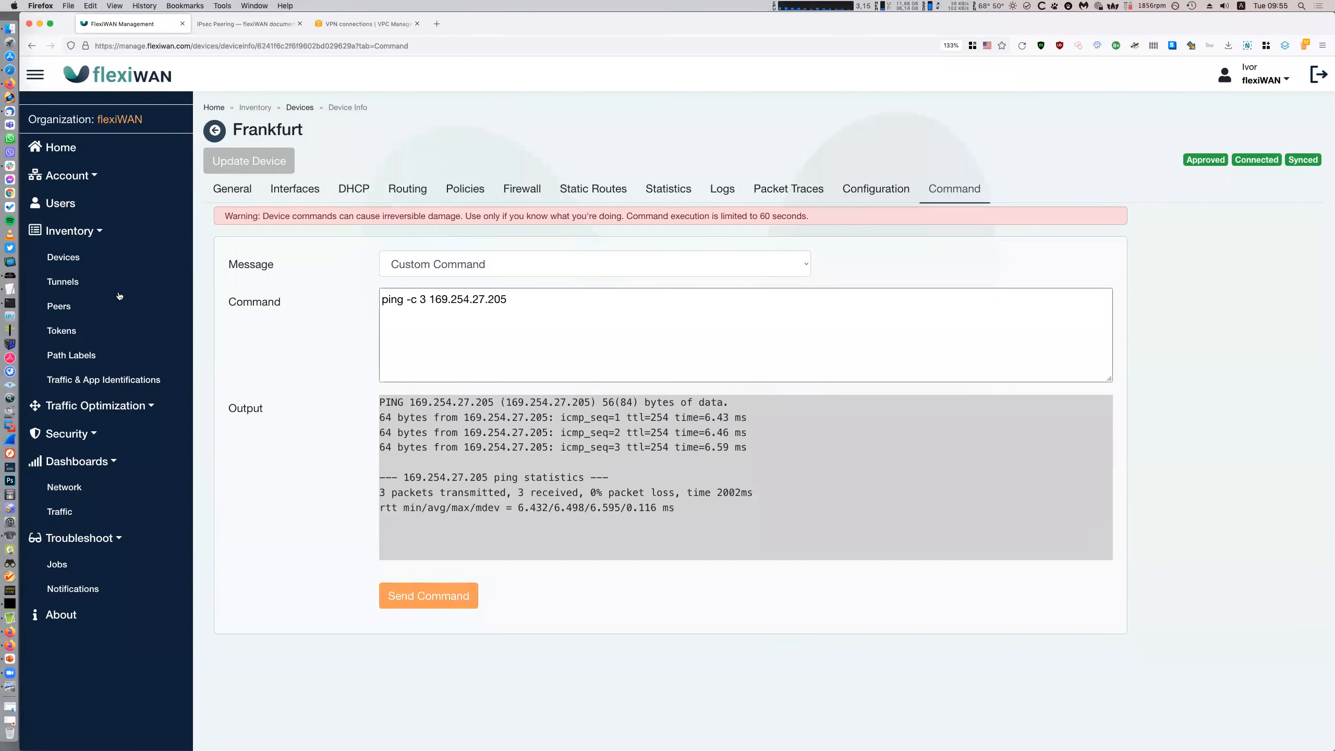
{"action": "left_click", "coordinate": [62, 281]}
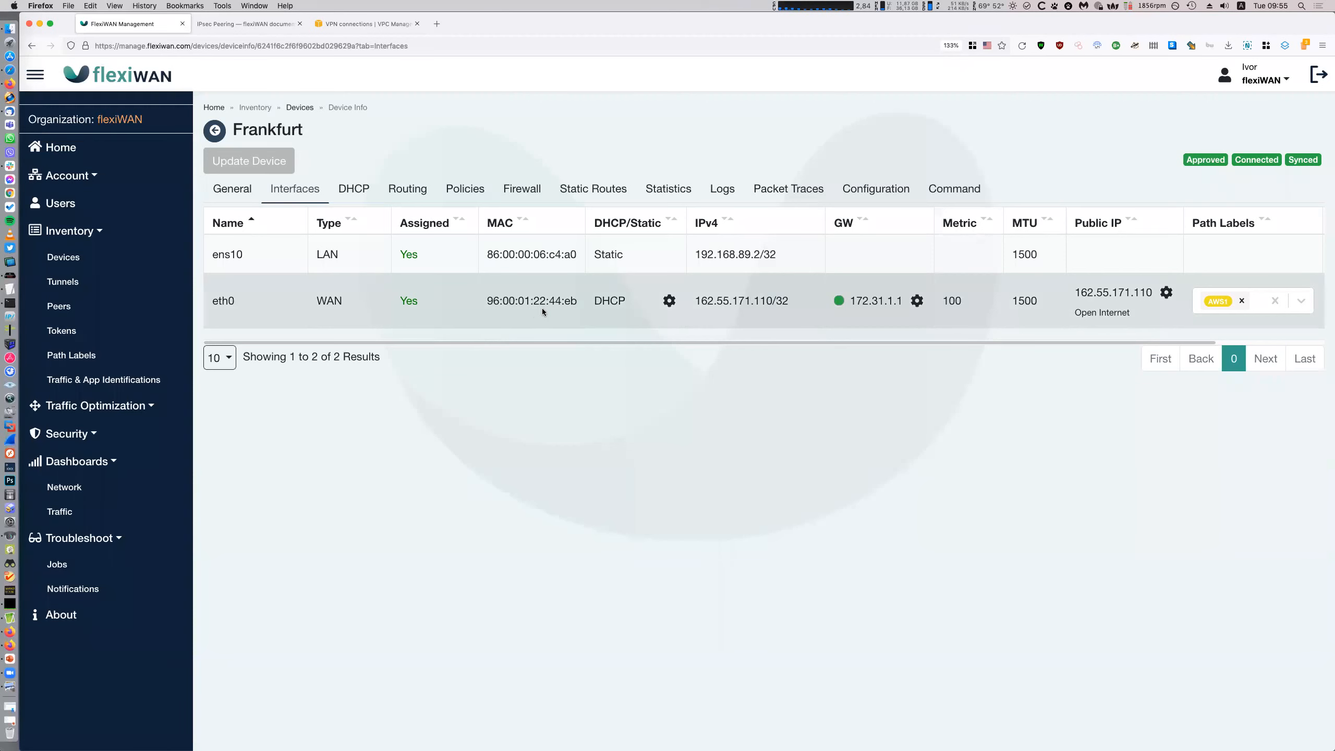
{"action": "left_click", "coordinate": [63, 263]}
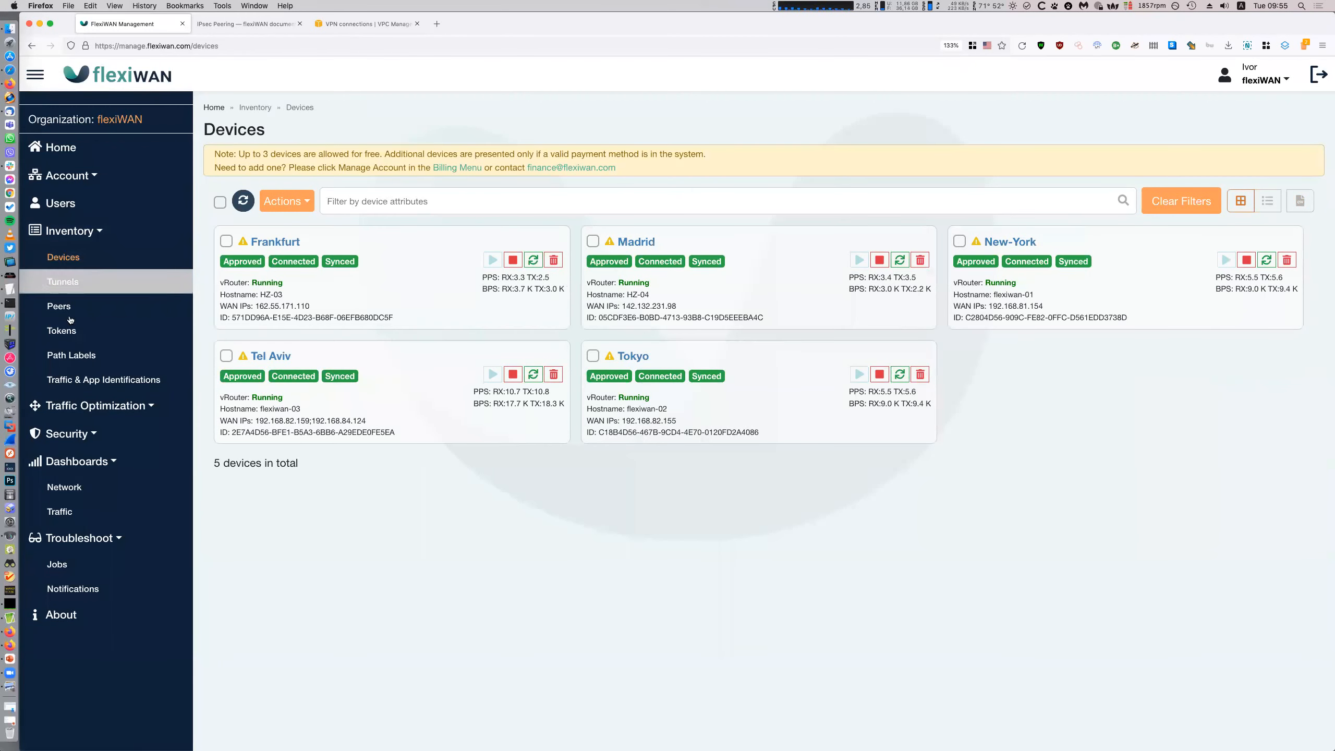
{"action": "left_click", "coordinate": [59, 306]}
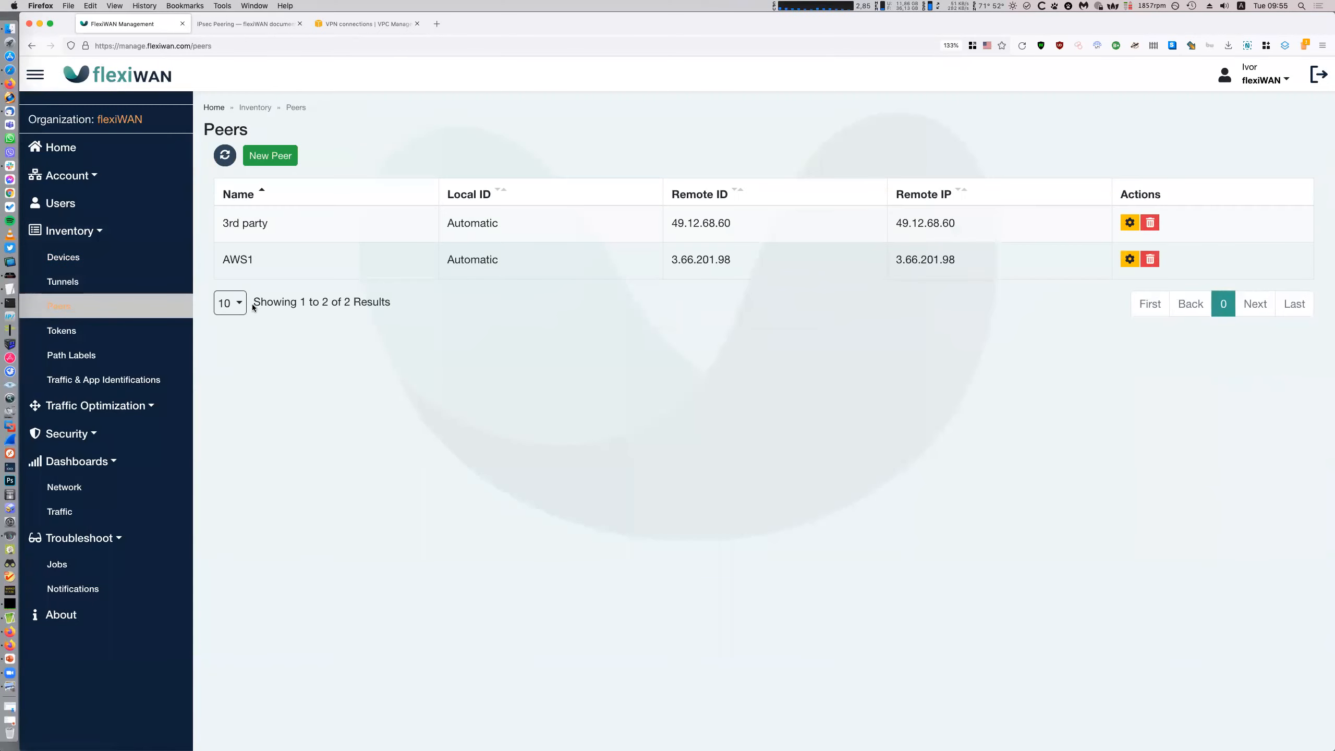
Start a new peer named AWS2 with ID type ip4-addr and an Automatic local ID
{"action": "left_click", "coordinate": [283, 156]}
{"action": "left_click", "coordinate": [395, 182]}
{"action": "type", "text": "AWS2"}
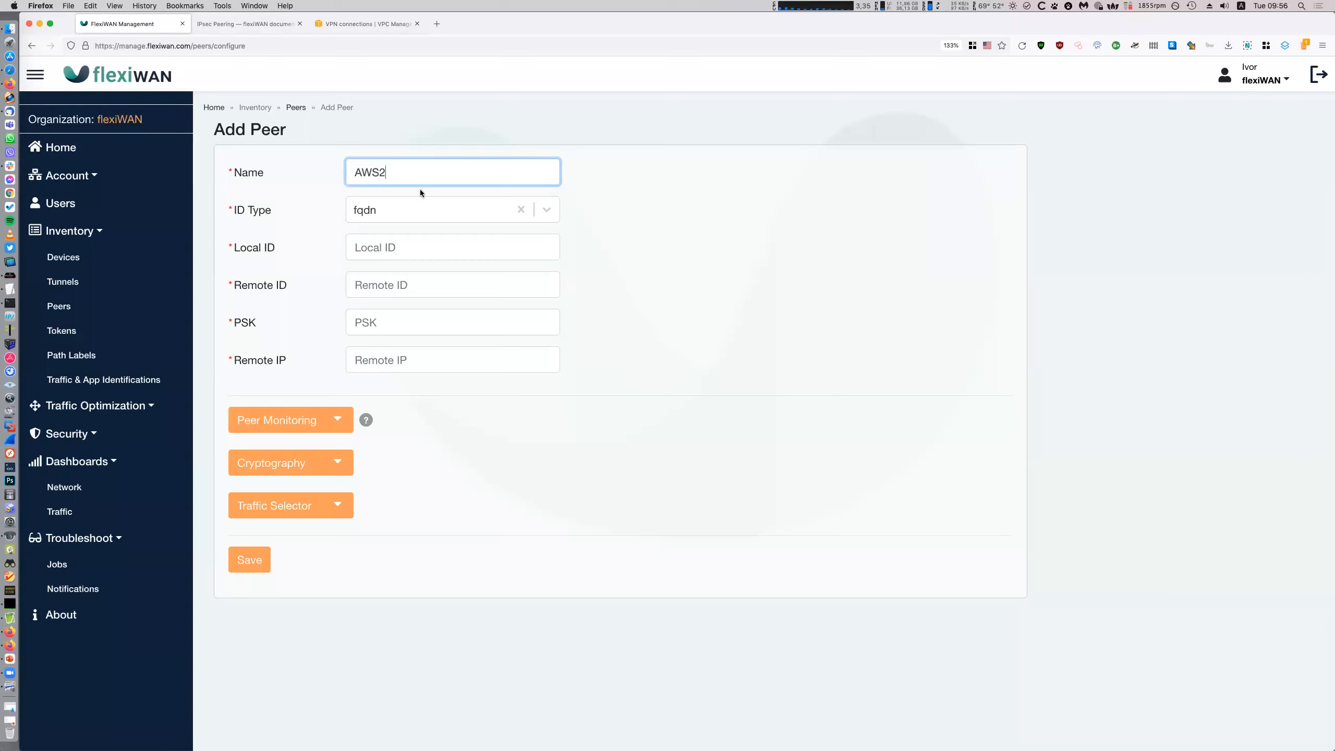
{"action": "left_click", "coordinate": [417, 213]}
{"action": "left_click", "coordinate": [421, 249]}
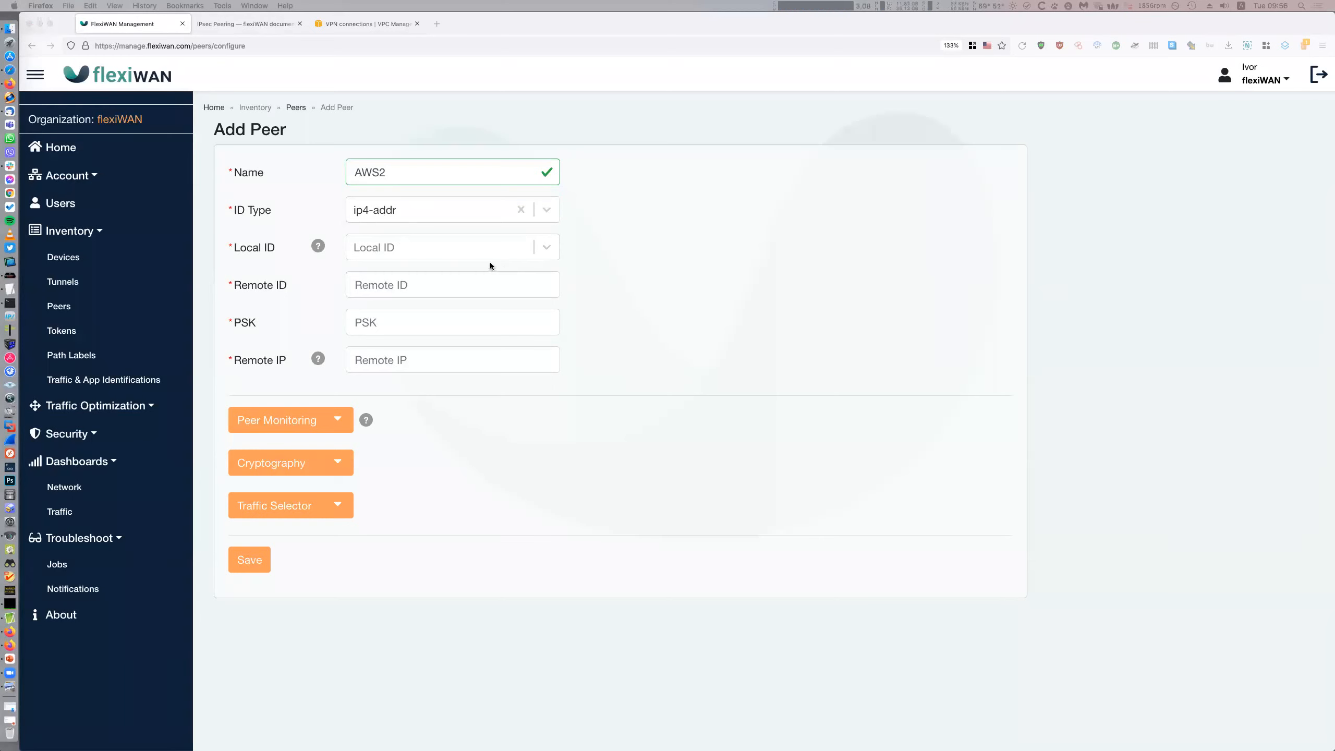
{"action": "left_click", "coordinate": [468, 253]}
{"action": "left_click", "coordinate": [411, 281]}
Bring up the VPN configuration notes and scroll to the second tunnel's details
{"action": "left_click", "coordinate": [10, 289]}
{"action": "scroll", "coordinate": [853, 428], "scroll_direction": "down", "scroll_amount": 5}
{"action": "scroll", "coordinate": [852, 429], "scroll_direction": "down", "scroll_amount": 6}
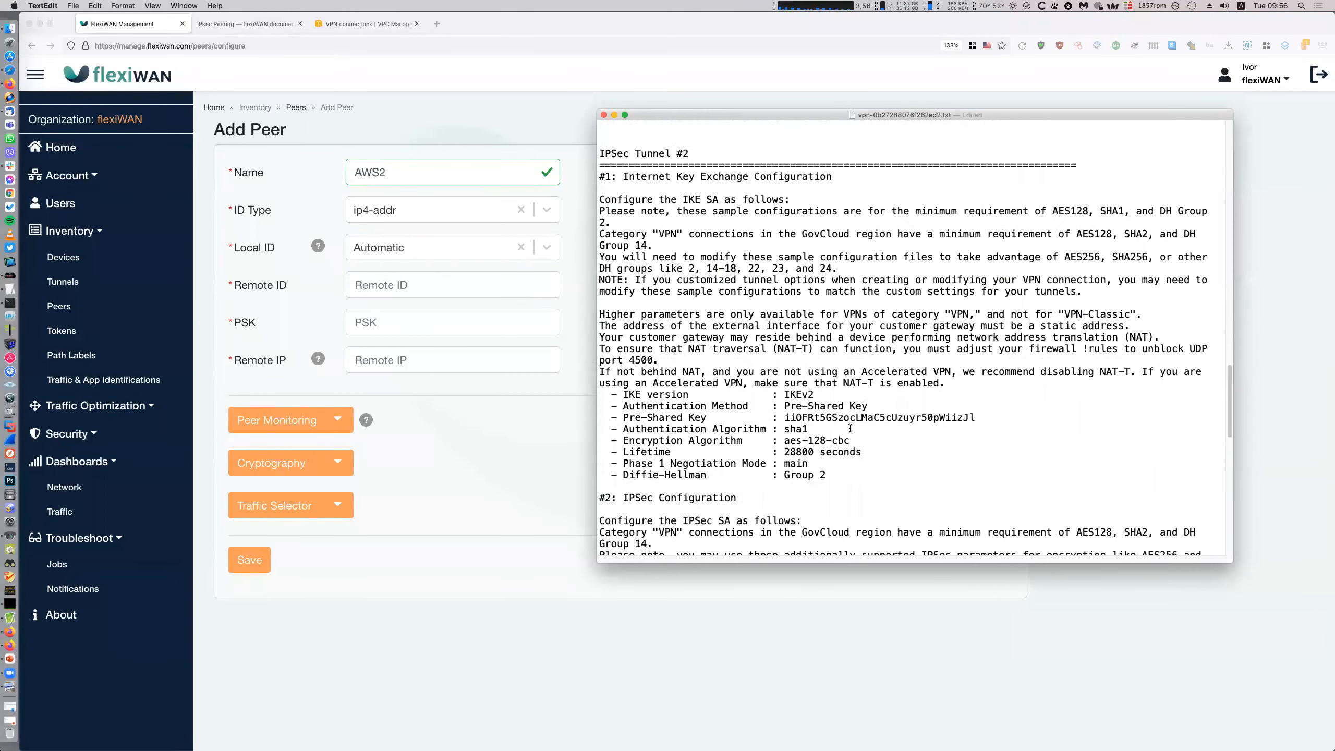
Copy the second tunnel's pre-shared key from the notes into the AWS2 peer's PSK field
{"action": "double_click", "coordinate": [952, 328]}
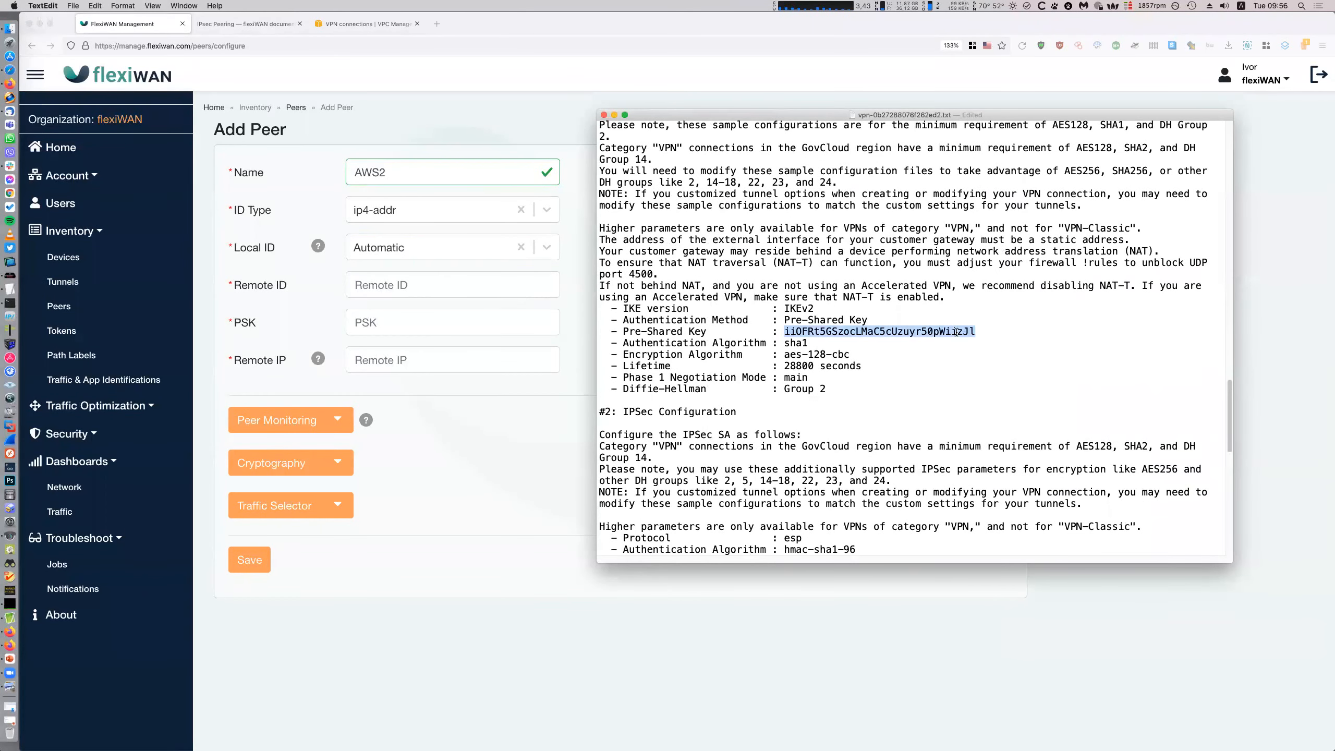
{"action": "left_click", "coordinate": [458, 294]}
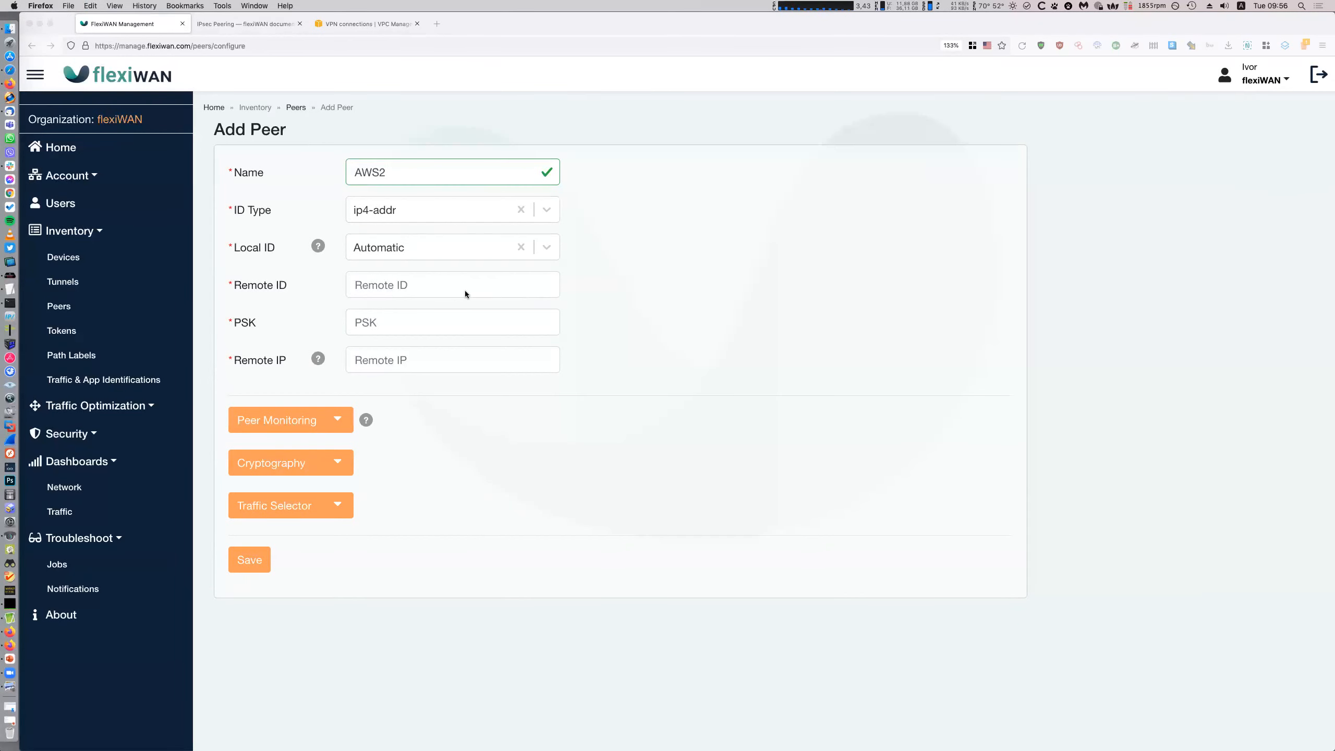
{"action": "left_click", "coordinate": [432, 319]}
{"action": "key", "text": "super+v"}
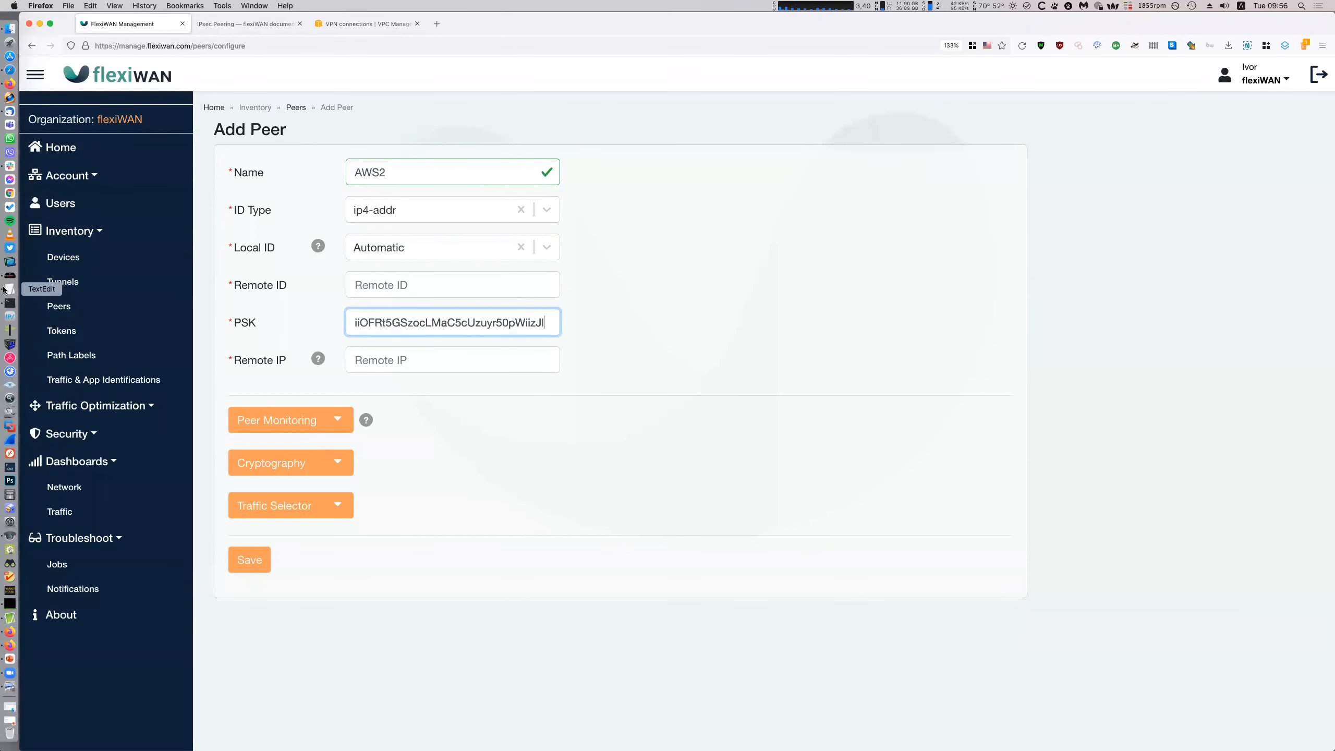
Fill in Remote ID and Remote IP with 18.197.232.70 from the VPN notes
{"action": "left_click", "coordinate": [9, 289]}
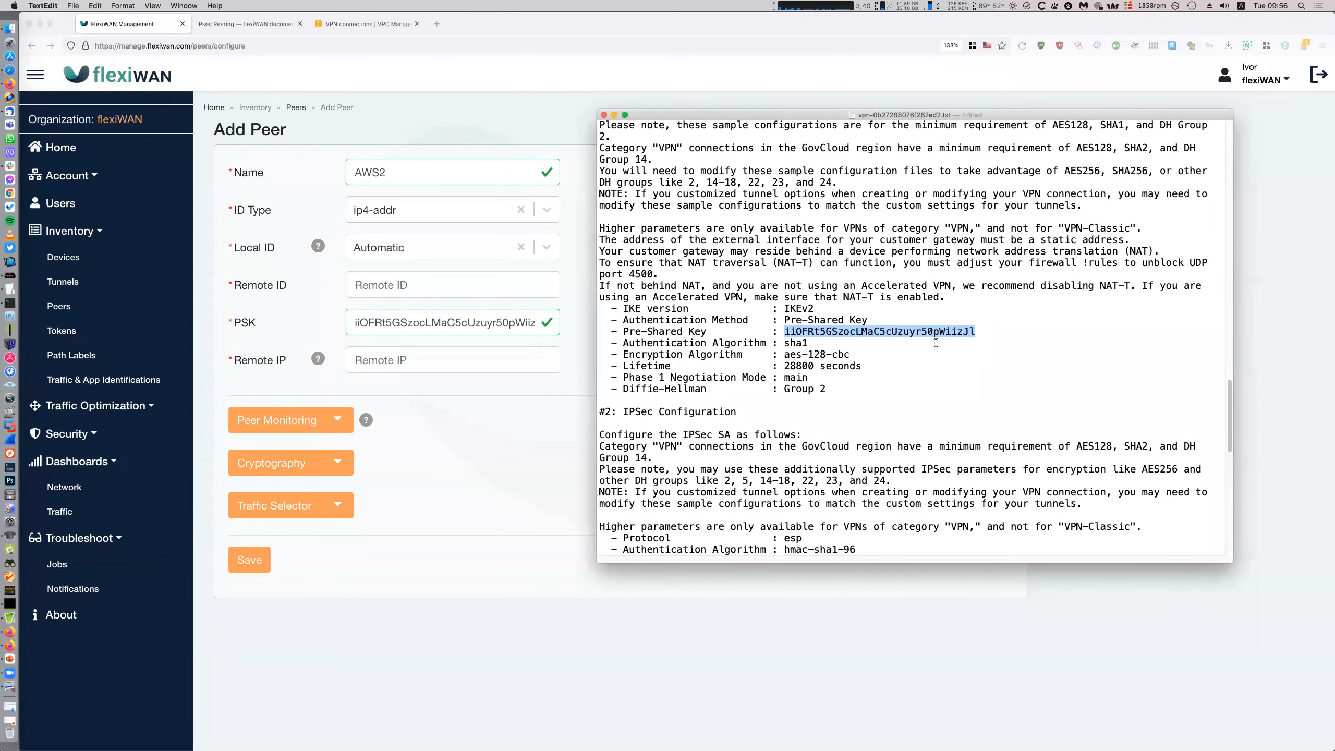
{"action": "scroll", "coordinate": [925, 369], "scroll_direction": "down", "scroll_amount": 2}
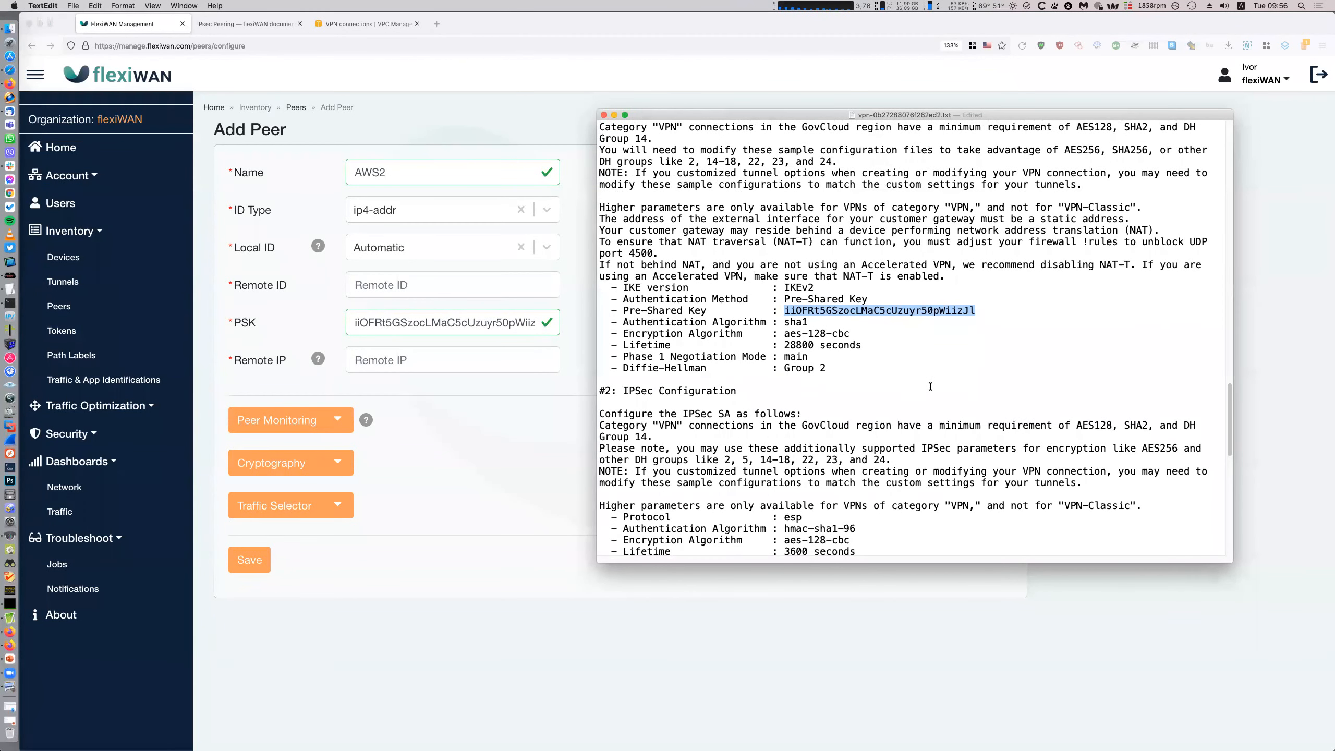
{"action": "scroll", "coordinate": [930, 386], "scroll_direction": "down", "scroll_amount": 10}
{"action": "scroll", "coordinate": [929, 391], "scroll_direction": "down", "scroll_amount": 8}
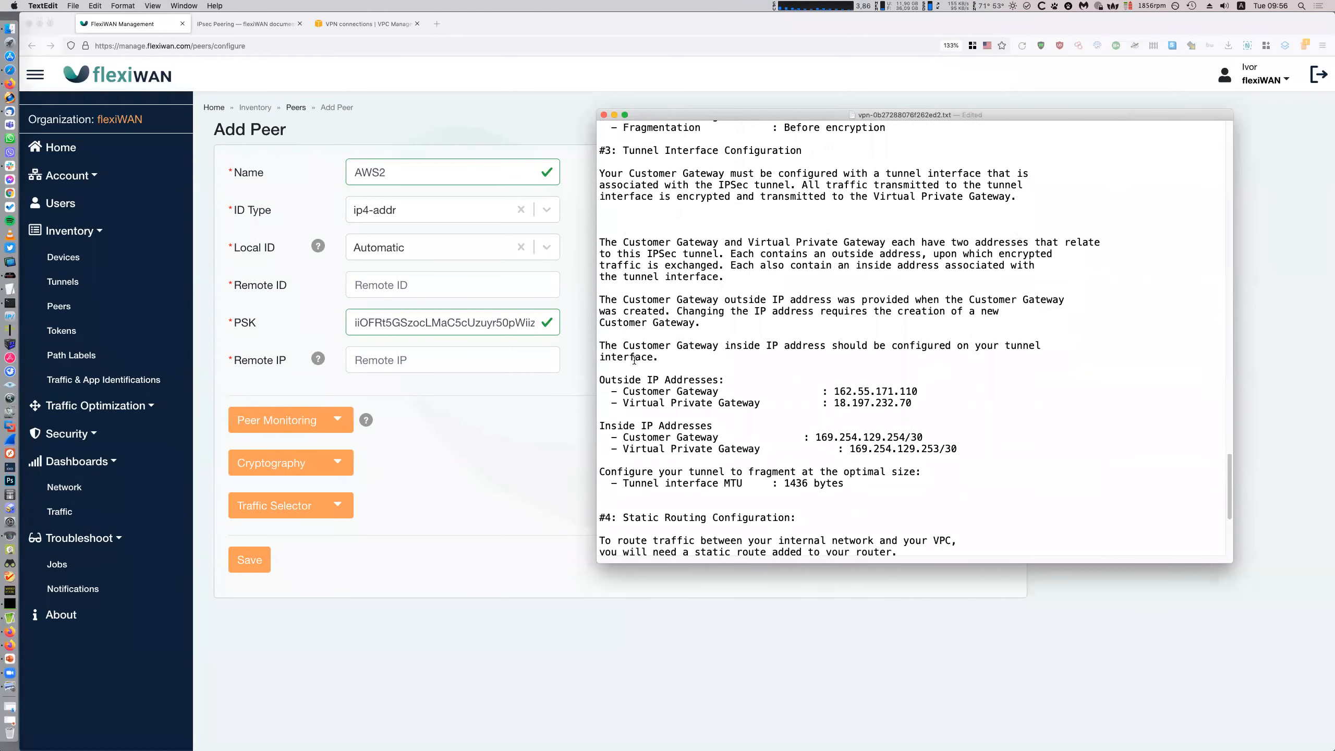
{"action": "scroll", "coordinate": [771, 387], "scroll_direction": "down", "scroll_amount": 1}
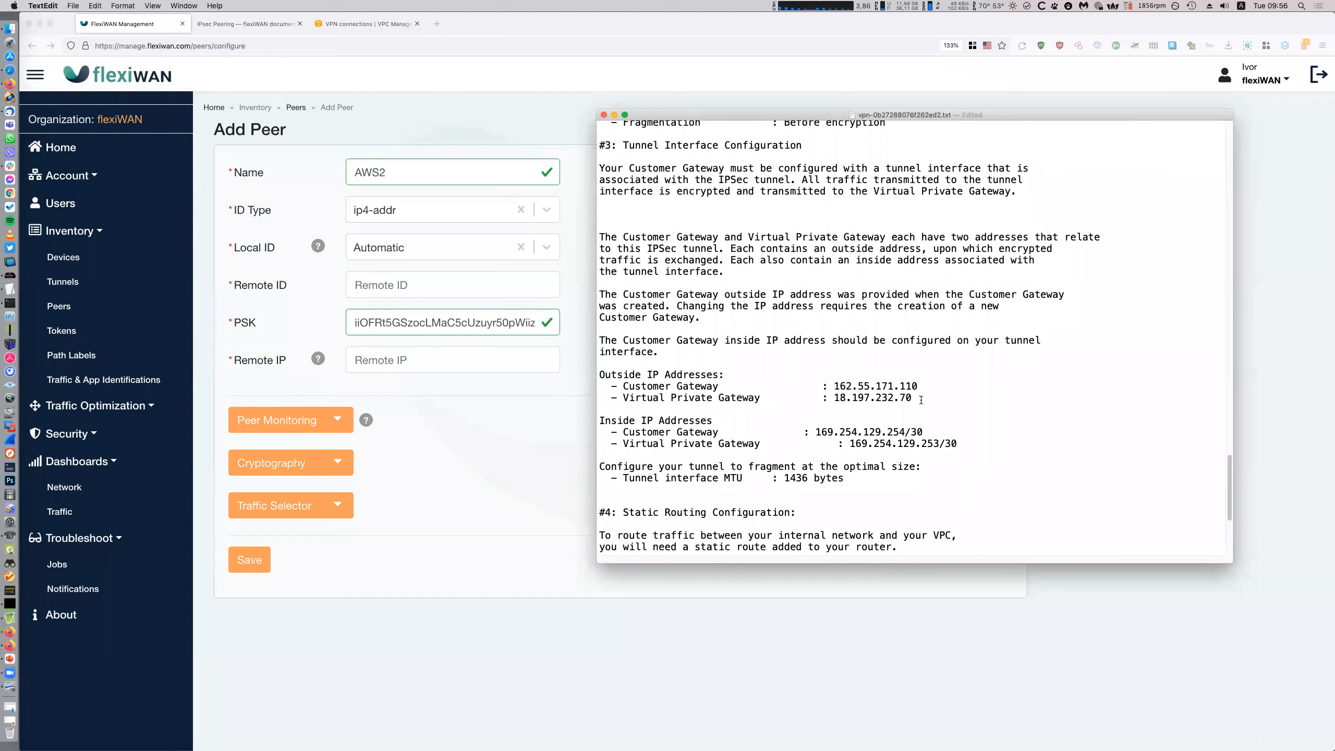
{"action": "left_click_drag", "start_coordinate": [921, 398], "coordinate": [833, 398]}
{"action": "left_click", "coordinate": [428, 291]}
{"action": "key", "text": "super+v"}
{"action": "left_click", "coordinate": [448, 356]}
{"action": "key", "text": "super+v"}
Under Peer Monitoring, set monitoring IP 169.254.129.253 and save the AWS2 peer
{"action": "left_click", "coordinate": [344, 434]}
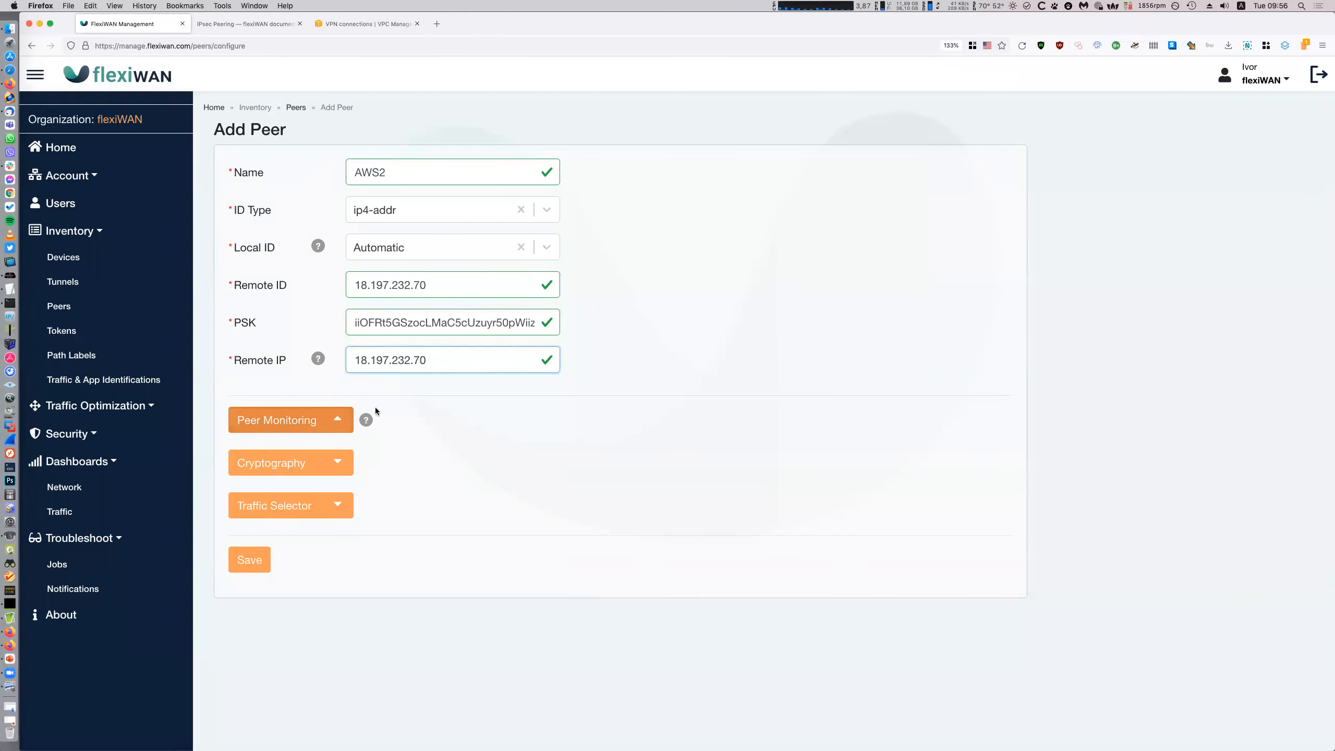
{"action": "key", "text": "super+Tab"}
{"action": "left_click", "coordinate": [893, 470]}
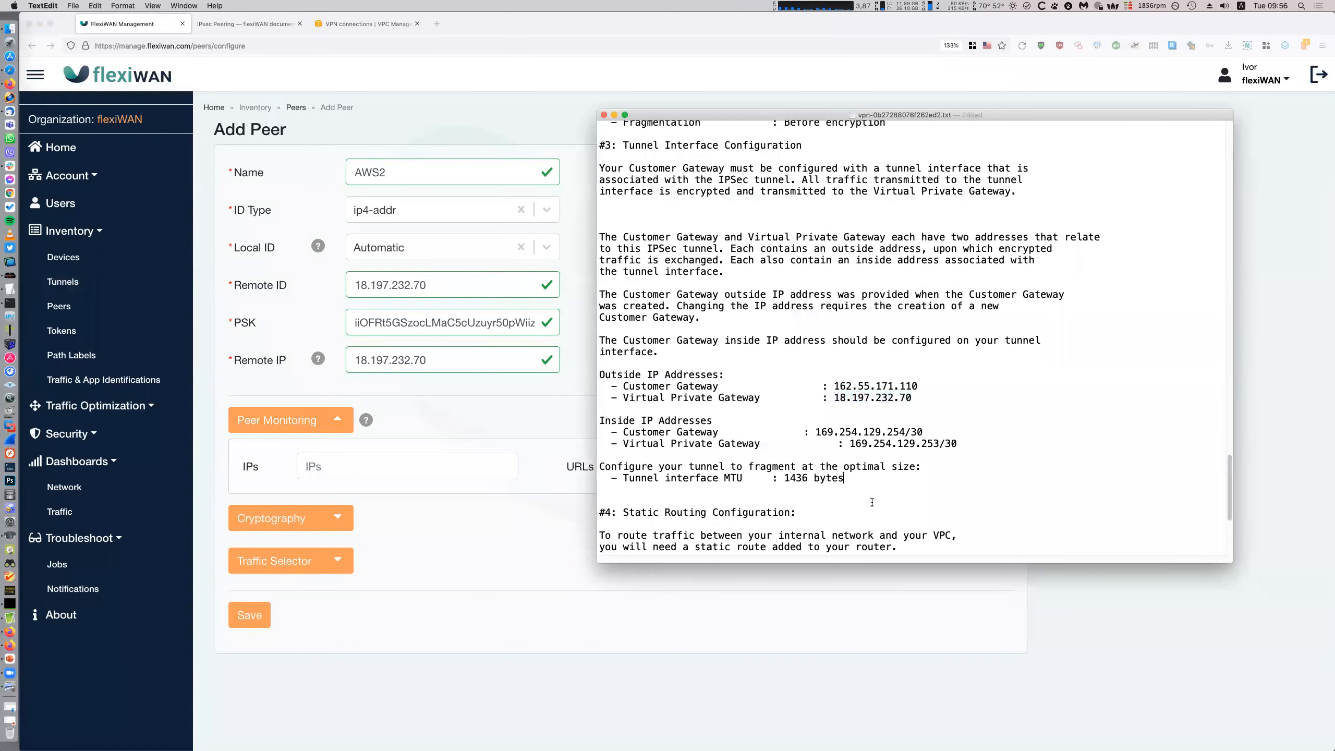
{"action": "scroll", "coordinate": [827, 502], "scroll_direction": "down", "scroll_amount": 3}
{"action": "left_click_drag", "start_coordinate": [815, 537], "coordinate": [726, 537]}
{"action": "key", "text": "super+c"}
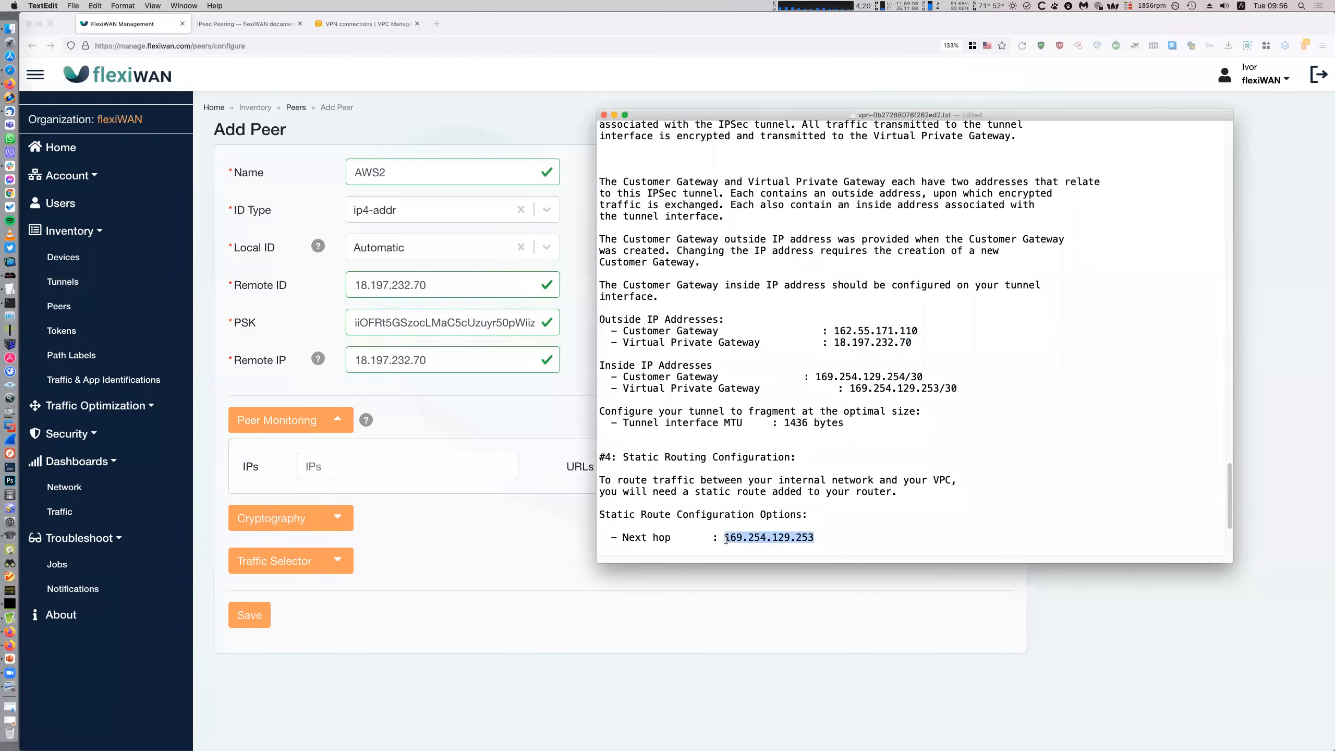
{"action": "key", "text": "super+Tab"}
{"action": "left_click", "coordinate": [419, 466]}
{"action": "key", "text": "super+v"}
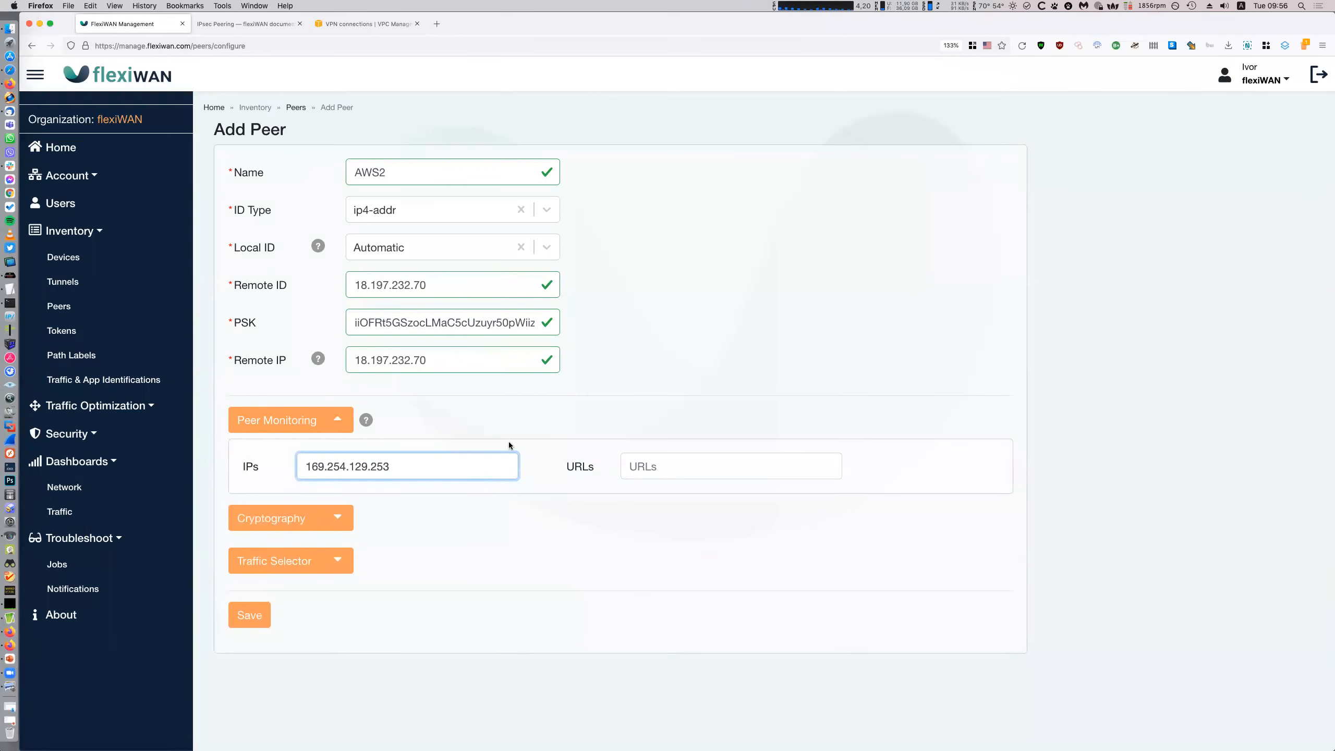
{"action": "left_click", "coordinate": [264, 611]}
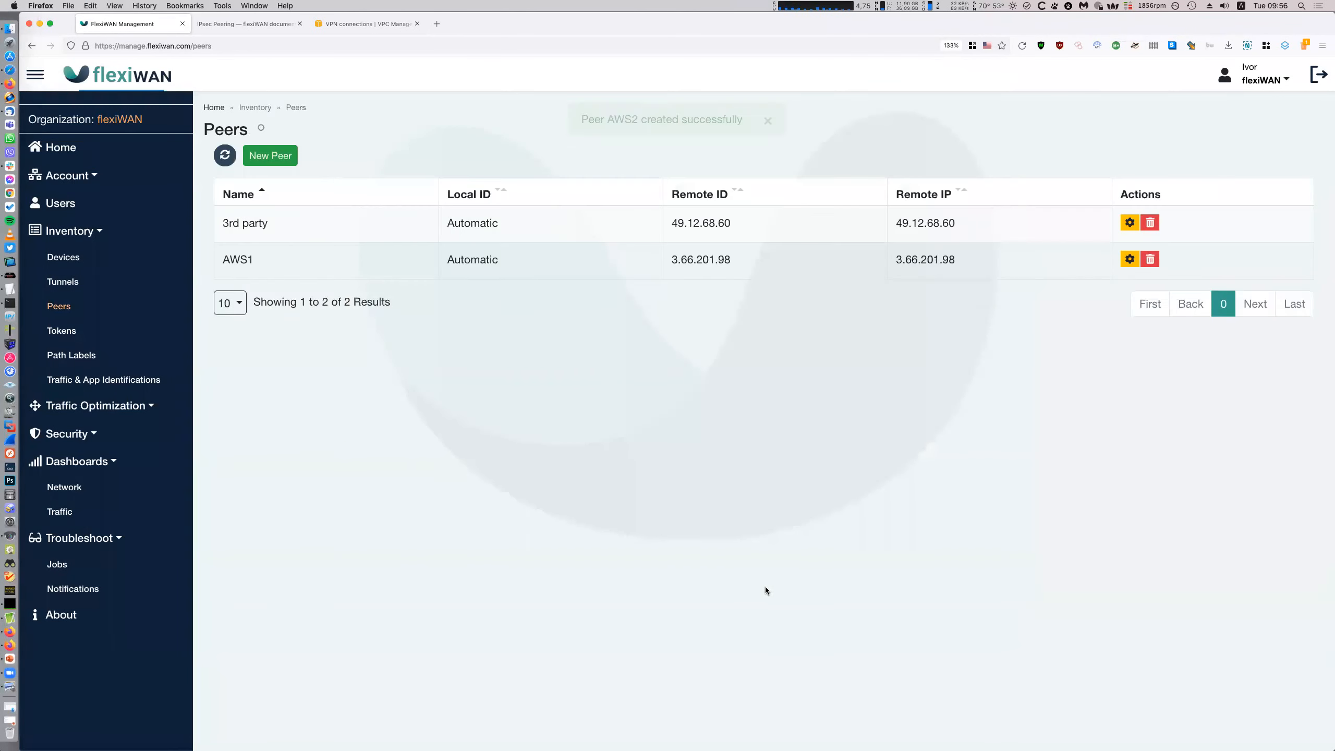
Add the AWS2 path label to Frankfurt's eth0 beside AWS1 and update the device
{"action": "left_click", "coordinate": [125, 266]}
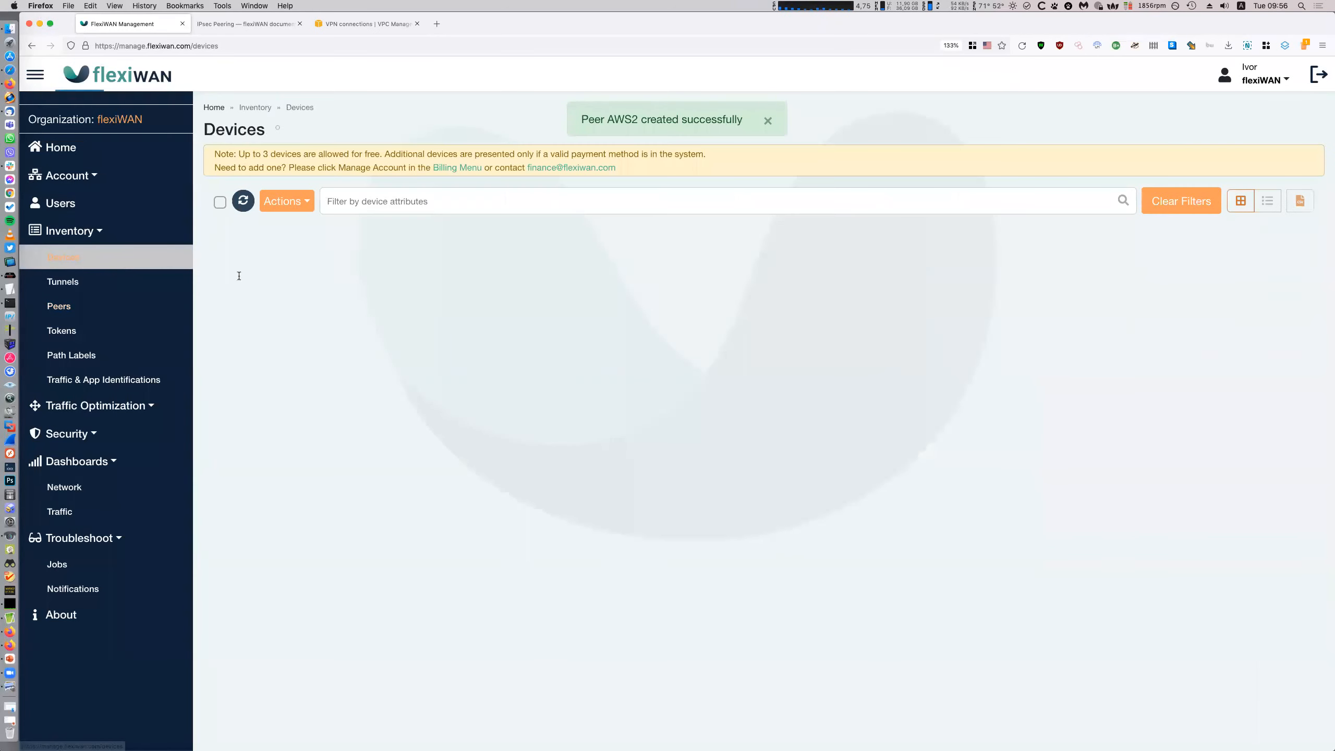
{"action": "left_click", "coordinate": [273, 241]}
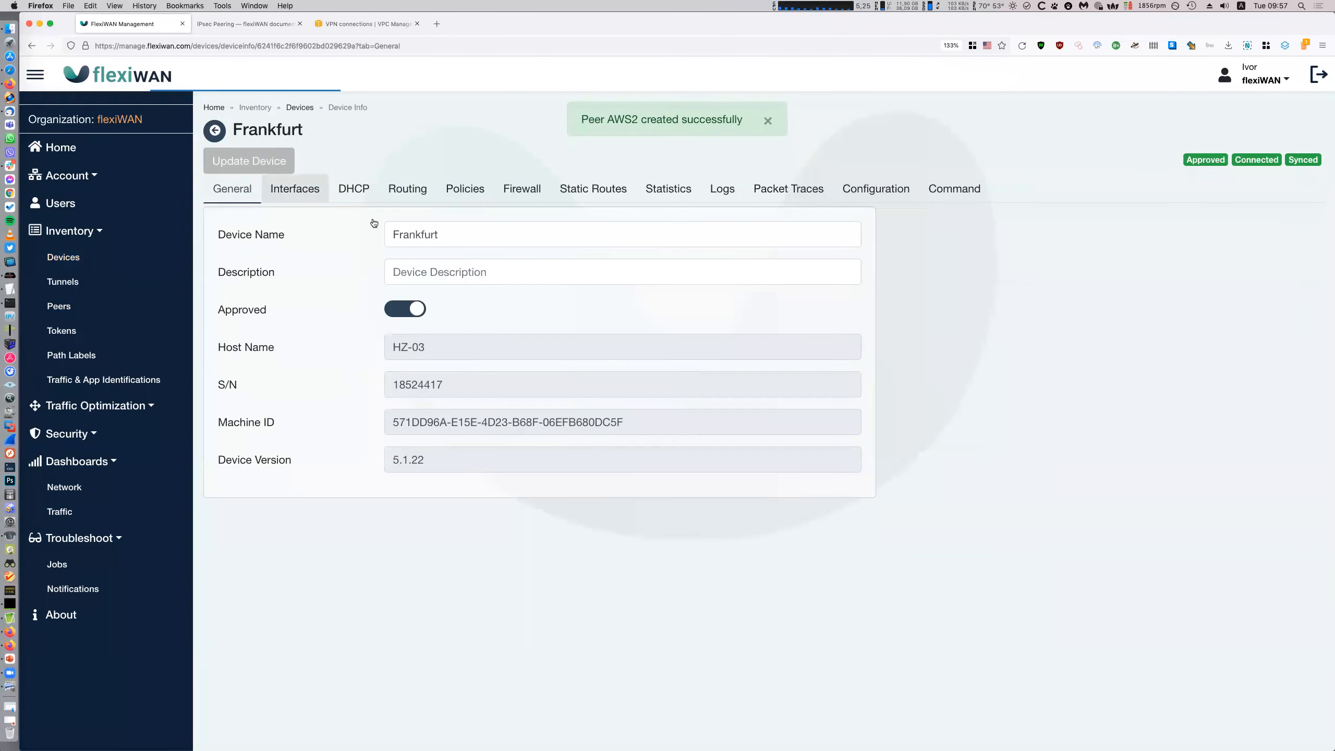
{"action": "left_click", "coordinate": [294, 188]}
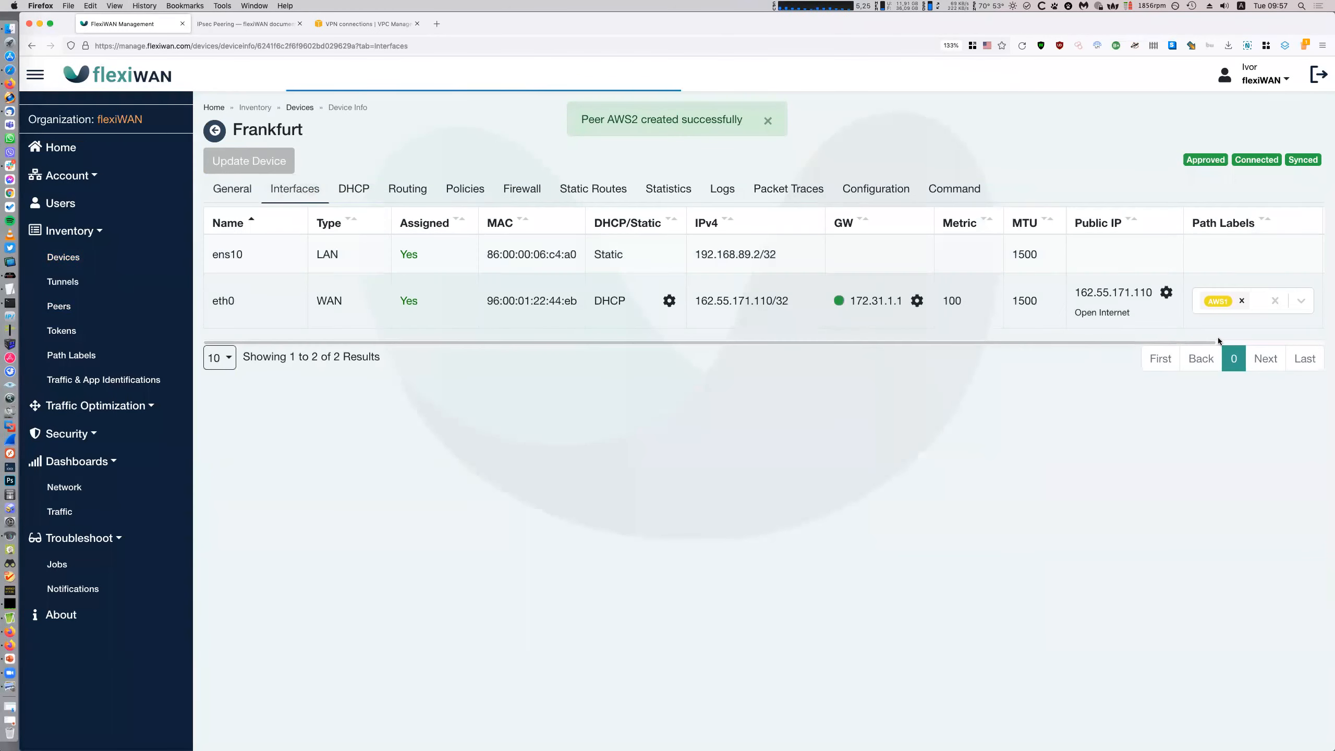
{"action": "left_click", "coordinate": [1260, 305]}
{"action": "type", "text": "aw"}
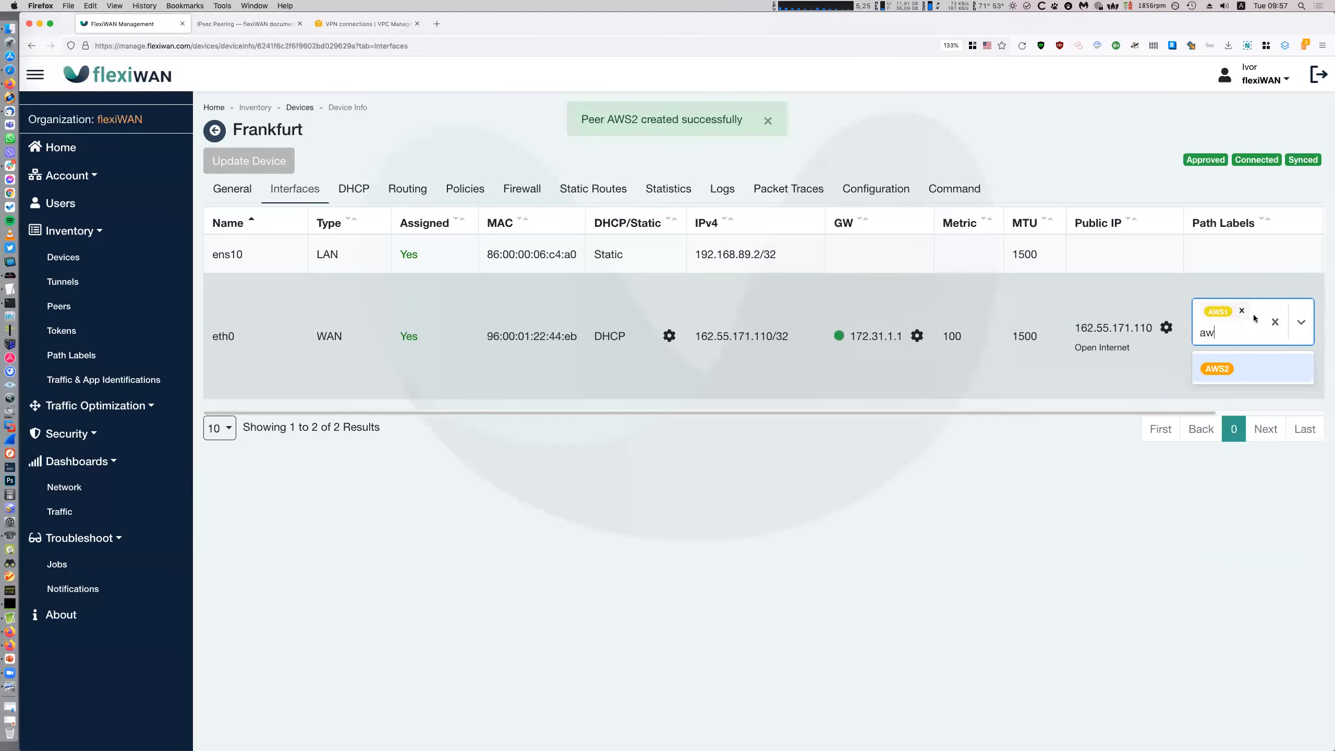
{"action": "left_click", "coordinate": [1217, 369]}
{"action": "left_click", "coordinate": [283, 160]}
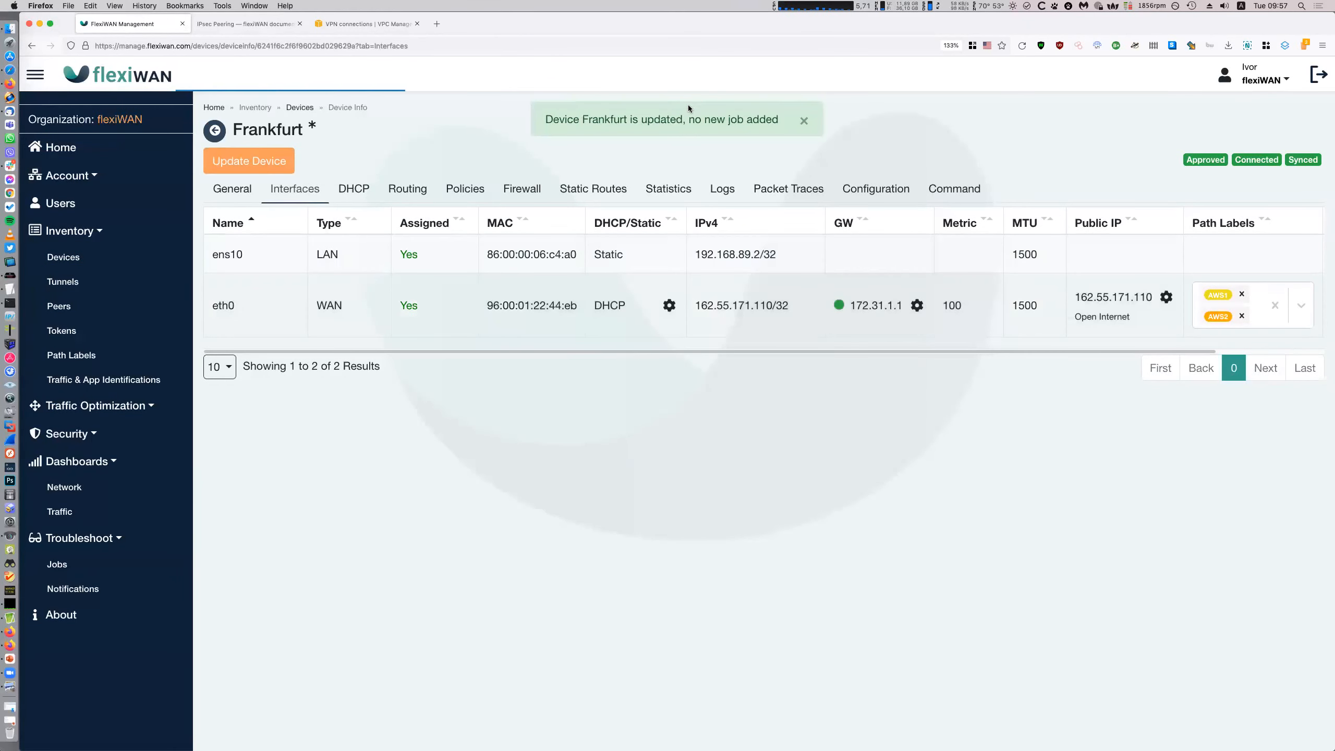
{"action": "left_click", "coordinate": [795, 125]}
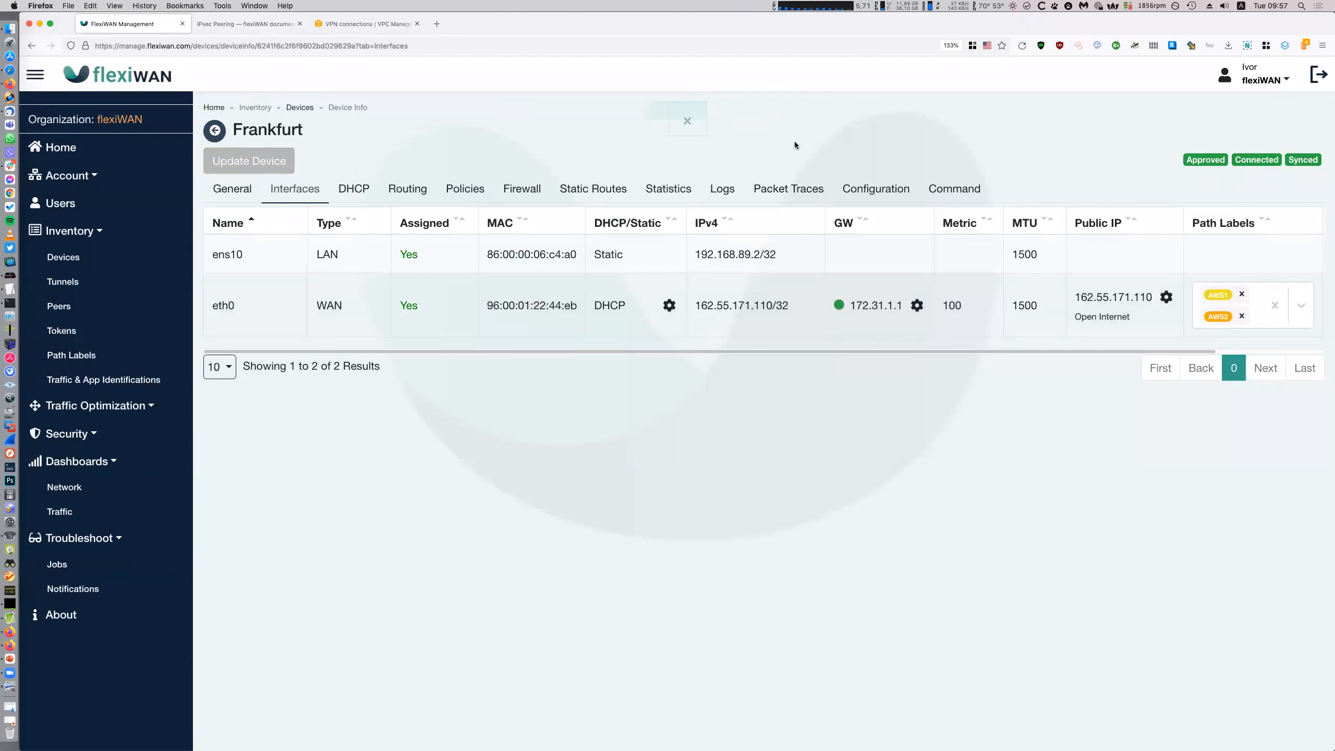
{"action": "left_click", "coordinate": [116, 258]}
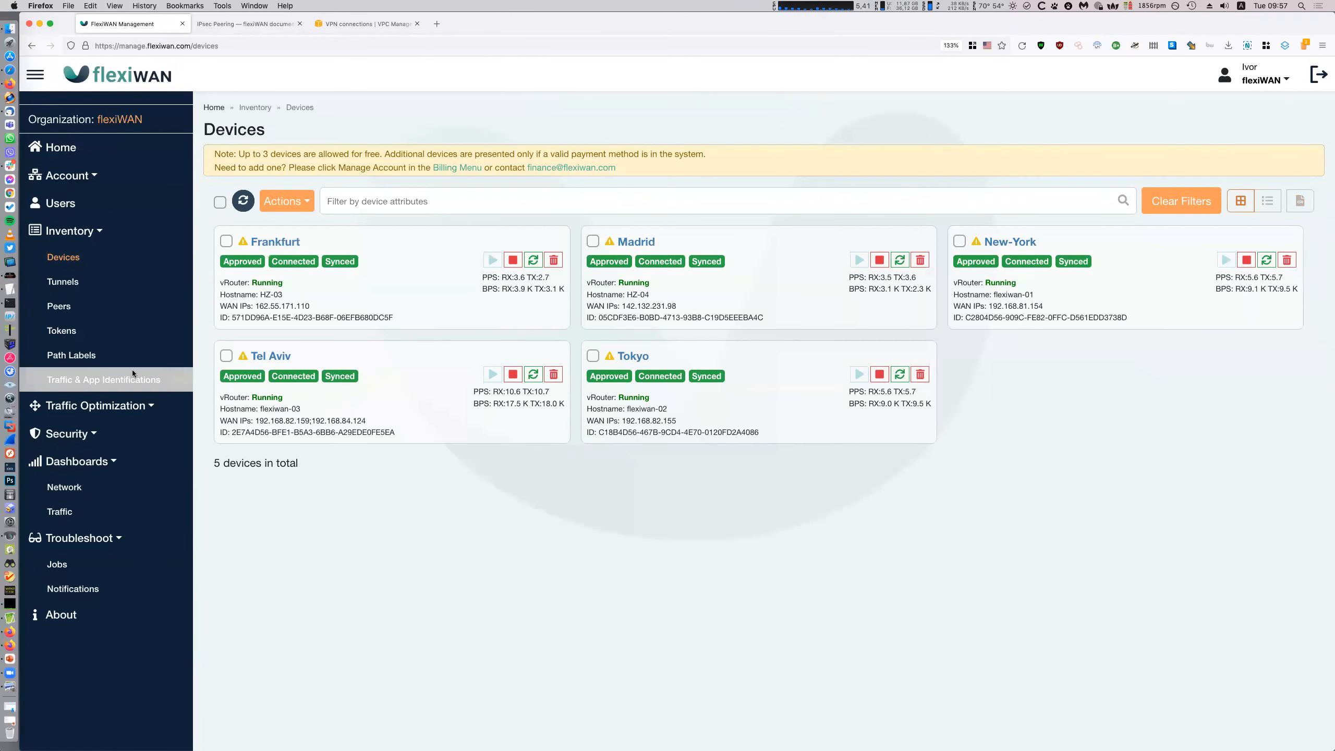
Create a Frankfurt peer connection to peer AWS2 over the AWS2 path label
{"action": "left_click", "coordinate": [226, 241]}
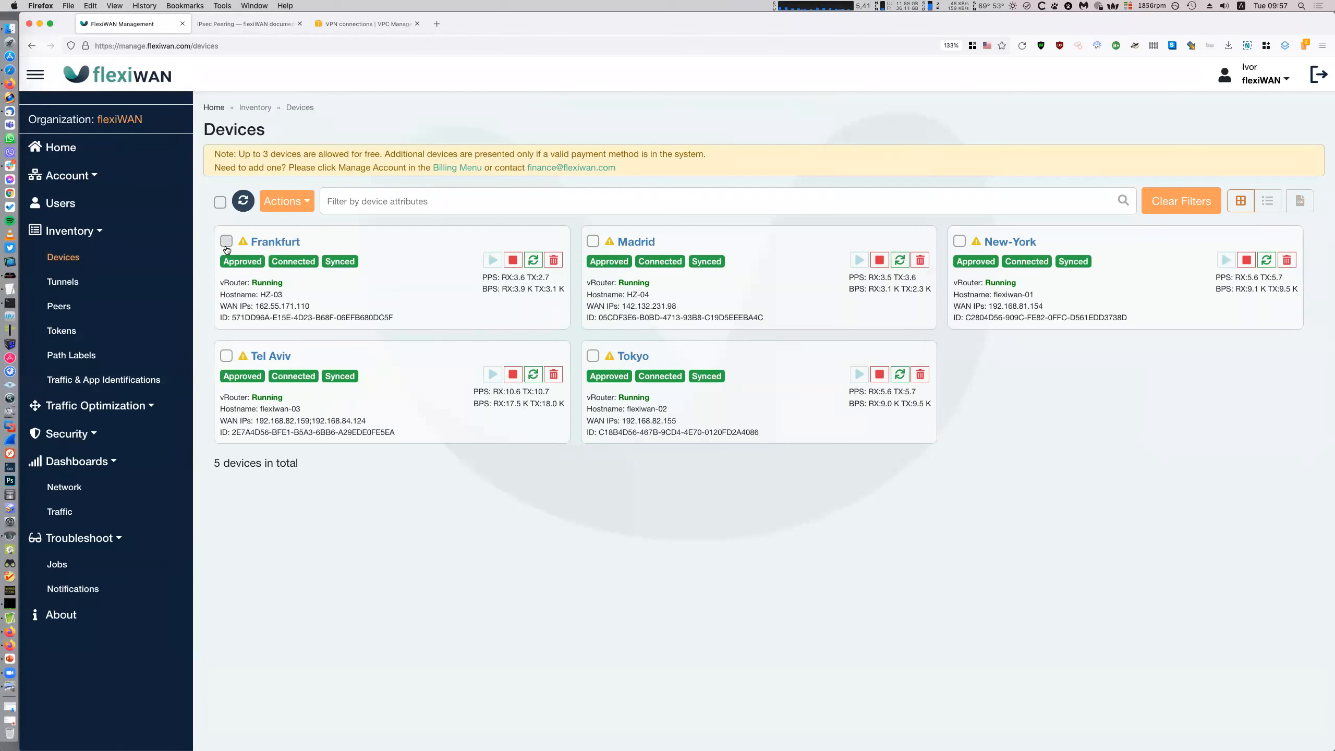
{"action": "left_click", "coordinate": [297, 200]}
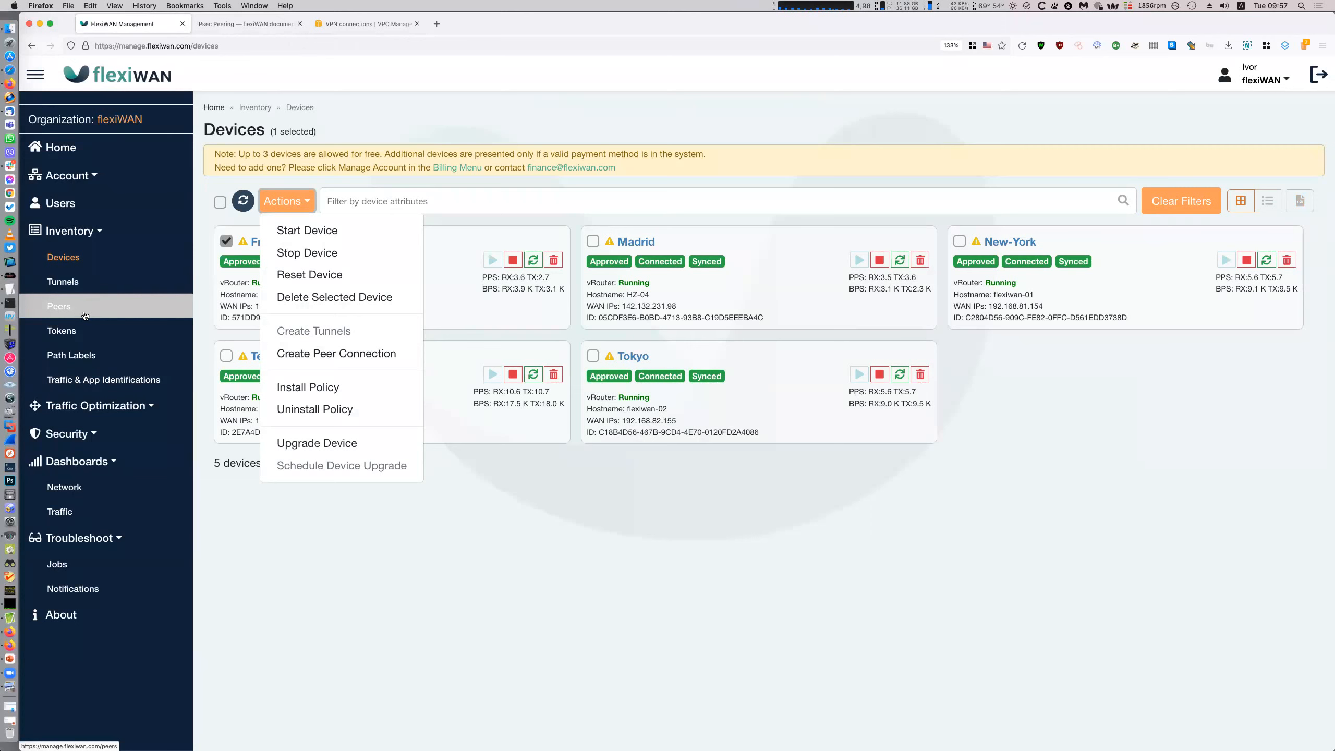
{"action": "left_click", "coordinate": [317, 362]}
{"action": "left_click", "coordinate": [651, 148]}
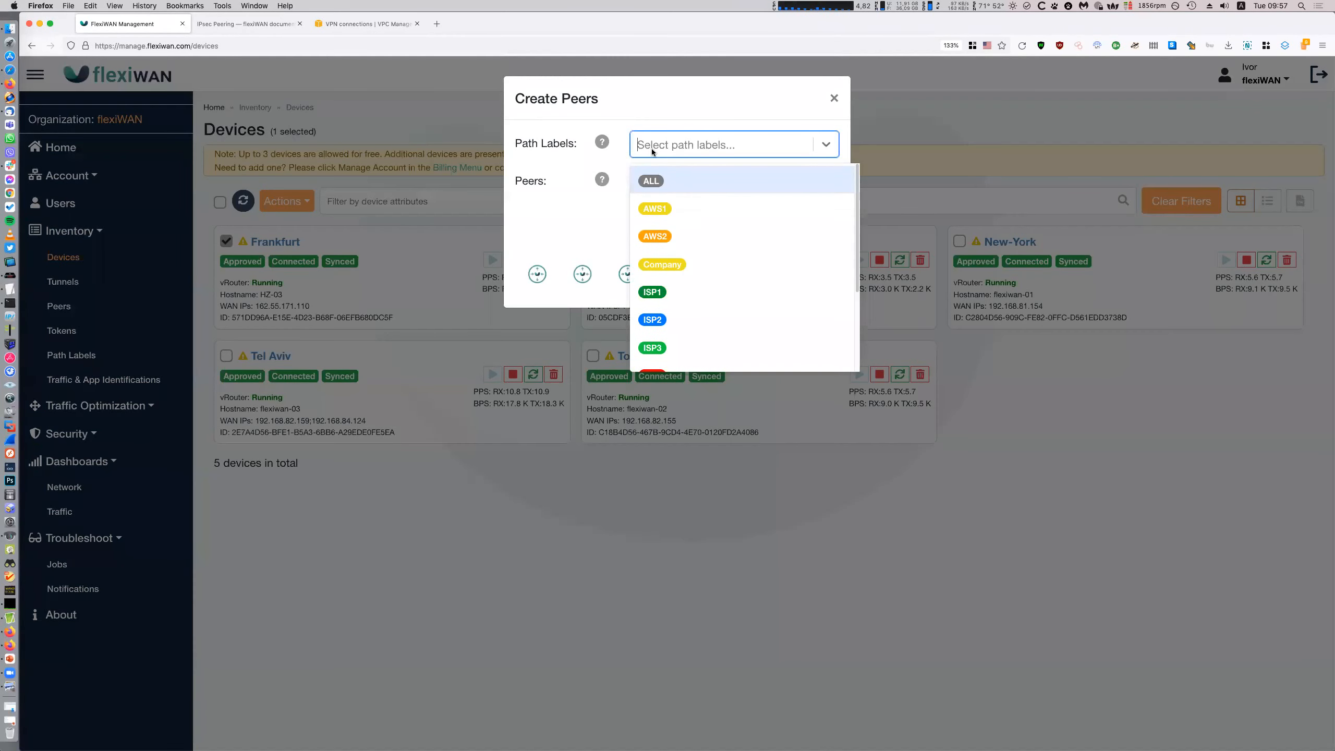
{"action": "left_click", "coordinate": [672, 238]}
{"action": "left_click", "coordinate": [697, 184]}
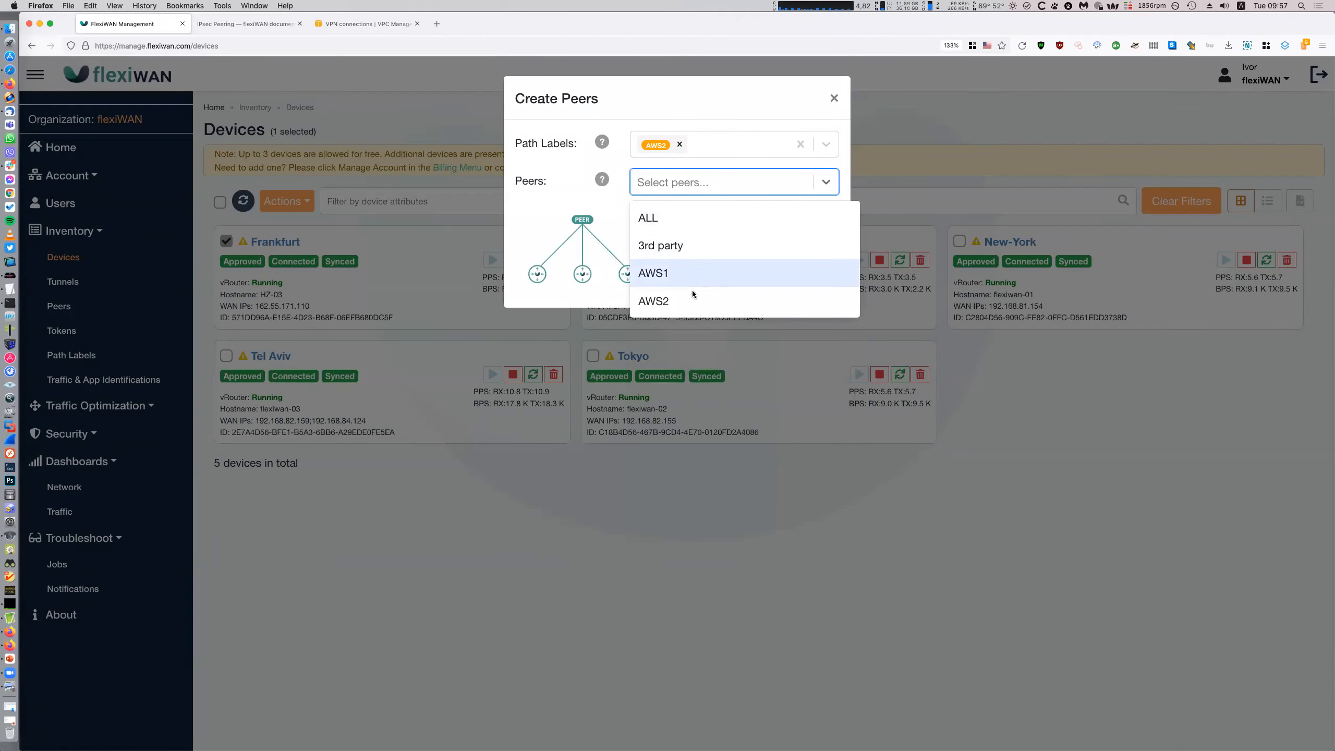
{"action": "left_click", "coordinate": [683, 300]}
{"action": "left_click", "coordinate": [802, 287]}
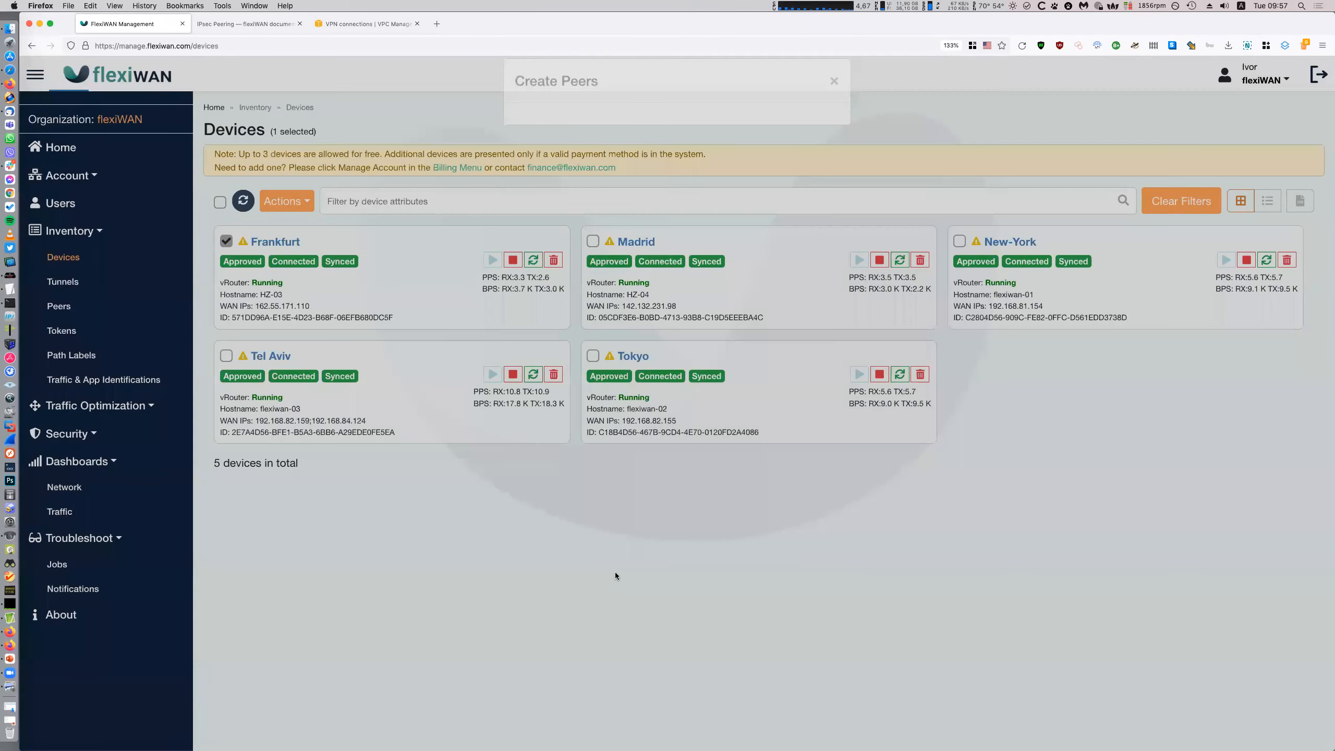
{"action": "left_click", "coordinate": [63, 281]}
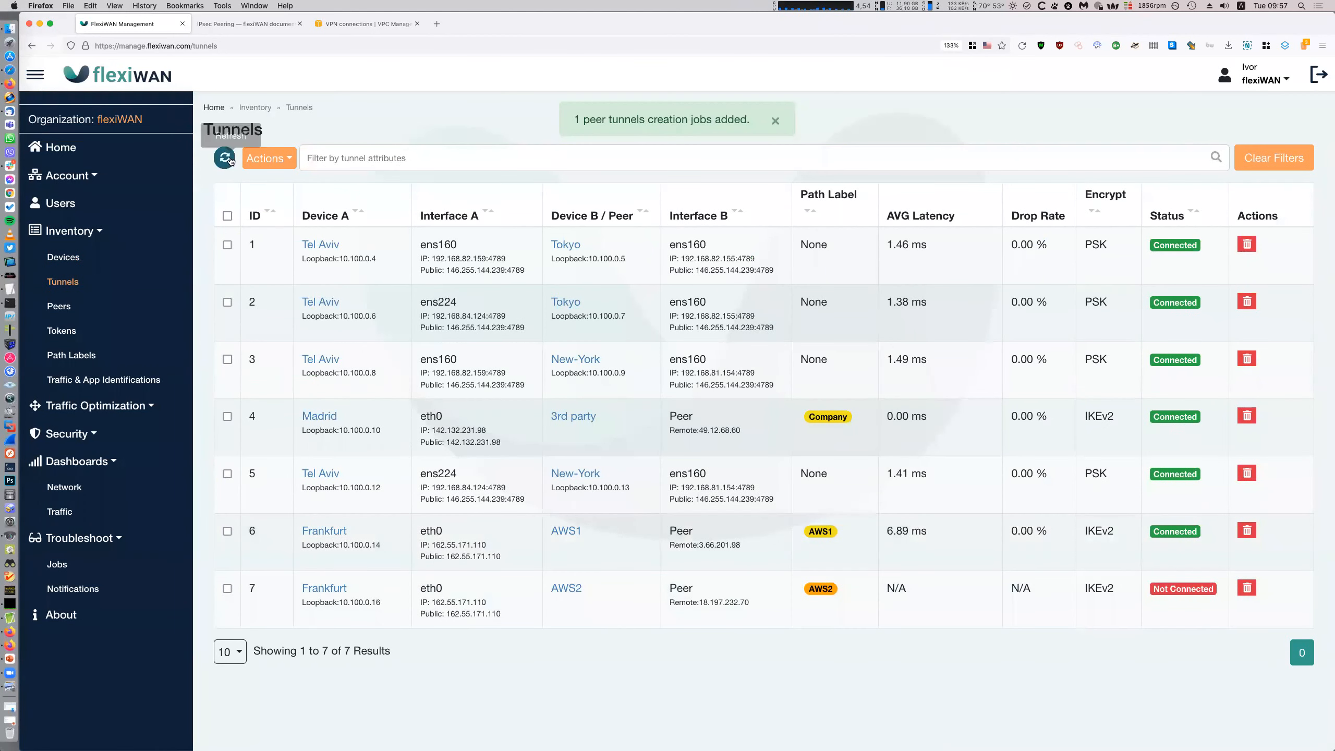
Refresh the tunnels to see Frankfurt–AWS2 Connected, and move the AWS2 cloud on the network map
{"action": "left_click", "coordinate": [10, 166]}
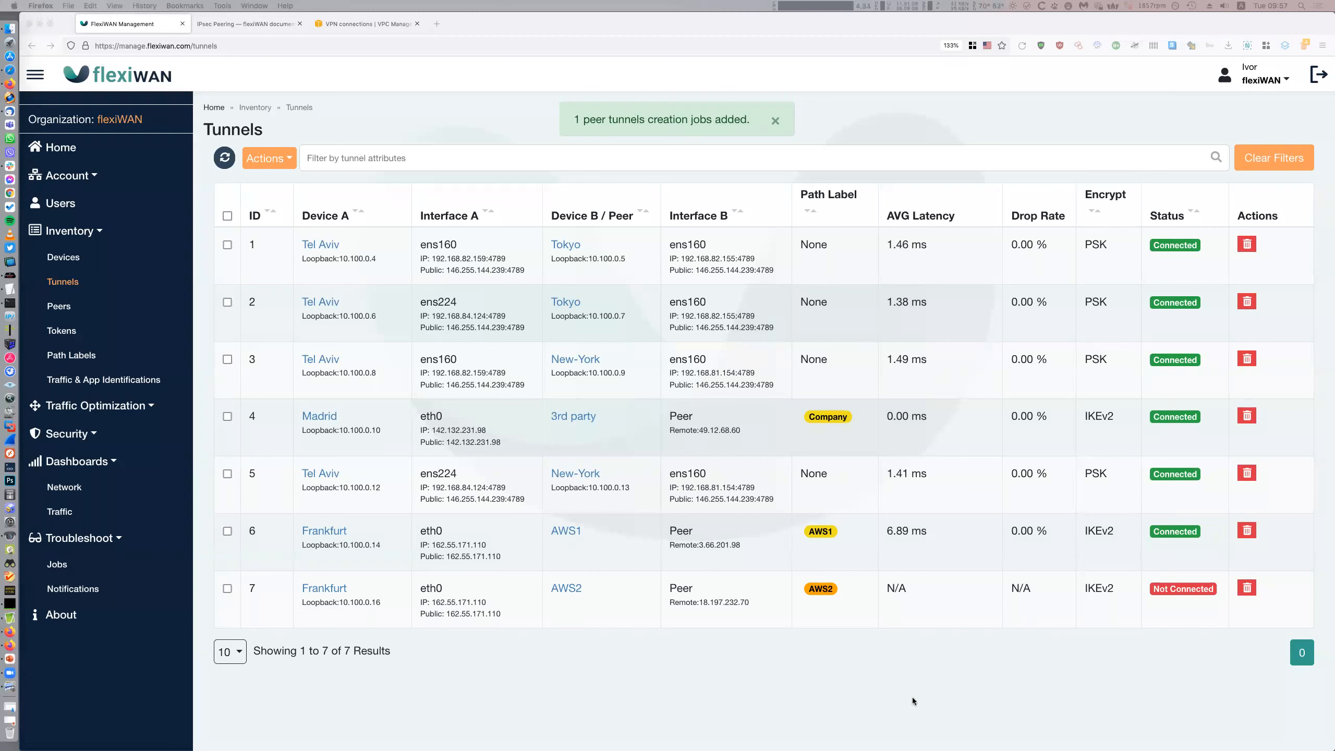
{"action": "left_click", "coordinate": [253, 165]}
{"action": "left_click", "coordinate": [225, 159]}
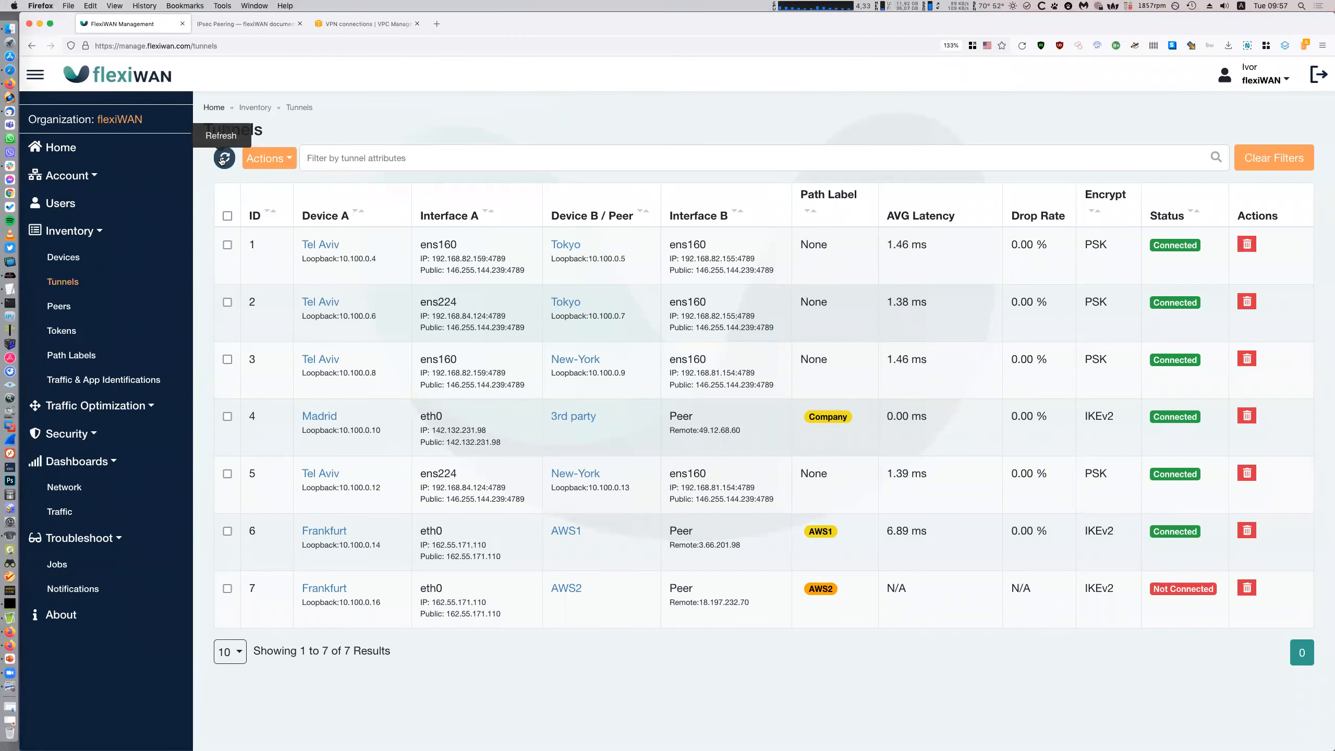
{"action": "left_click", "coordinate": [106, 487]}
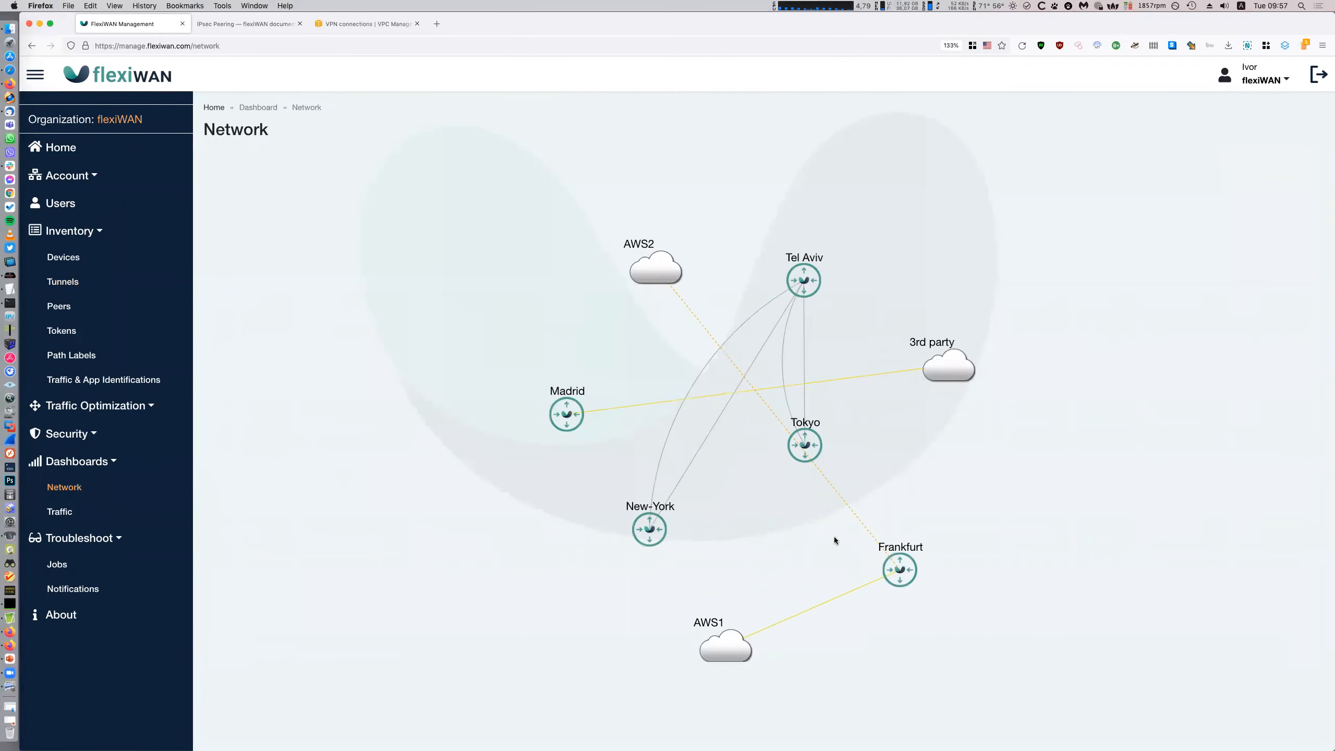
{"action": "left_click_drag", "start_coordinate": [655, 265], "coordinate": [1185, 441]}
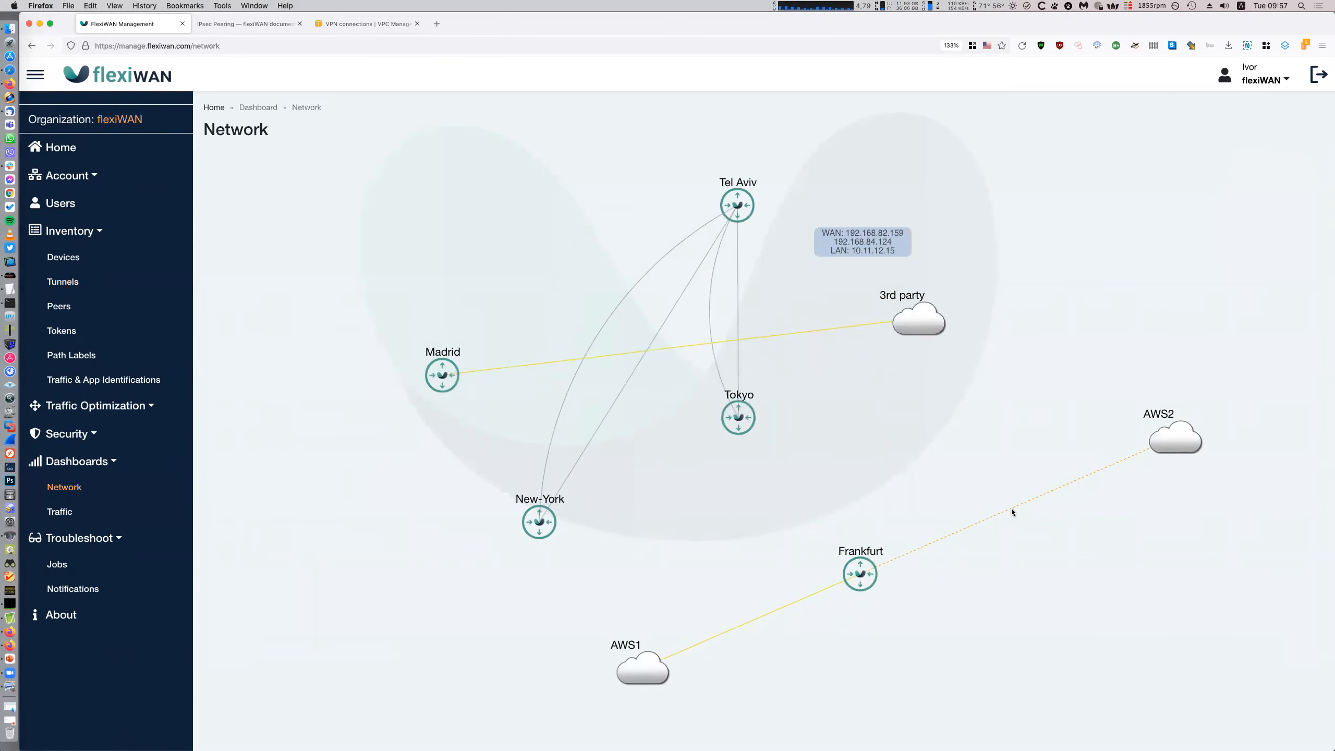
{"action": "left_click", "coordinate": [46, 282]}
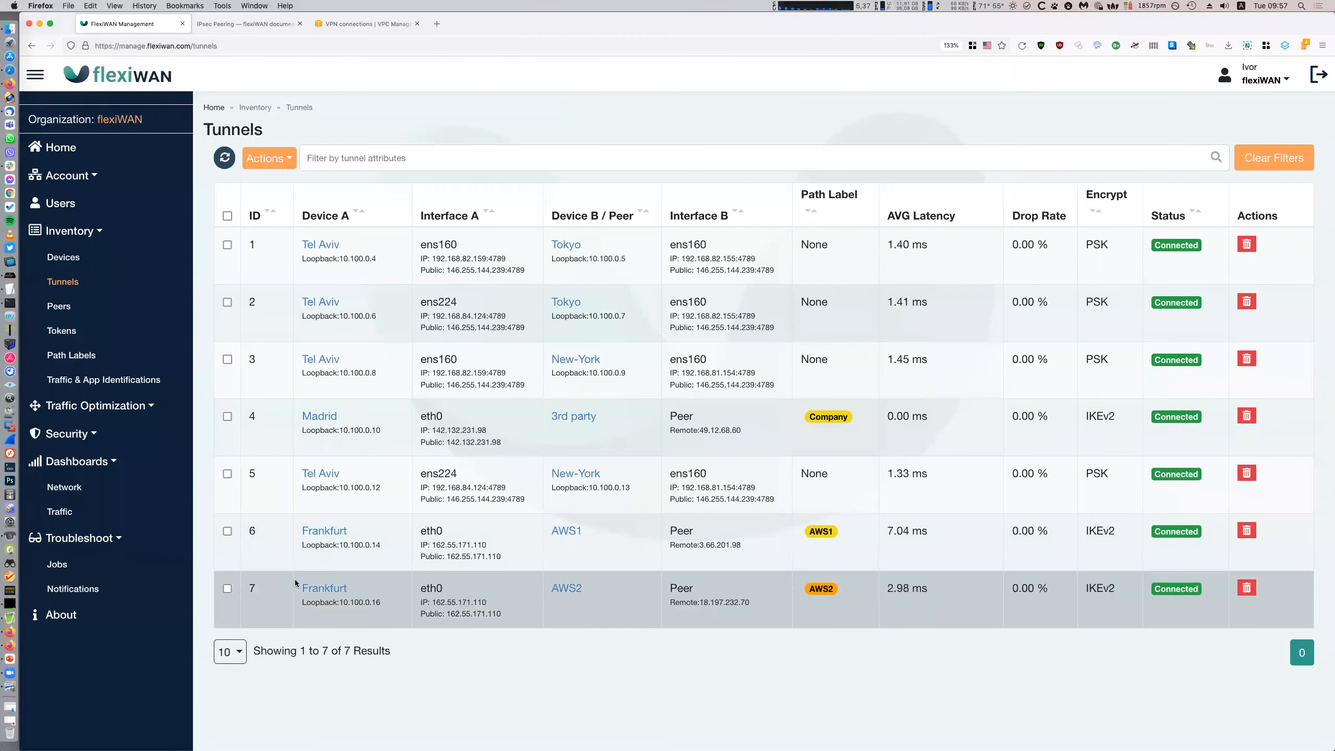
Check the AWS2 peer settings against the VPN notes, then show the Network dashboard map
{"action": "left_click", "coordinate": [569, 590]}
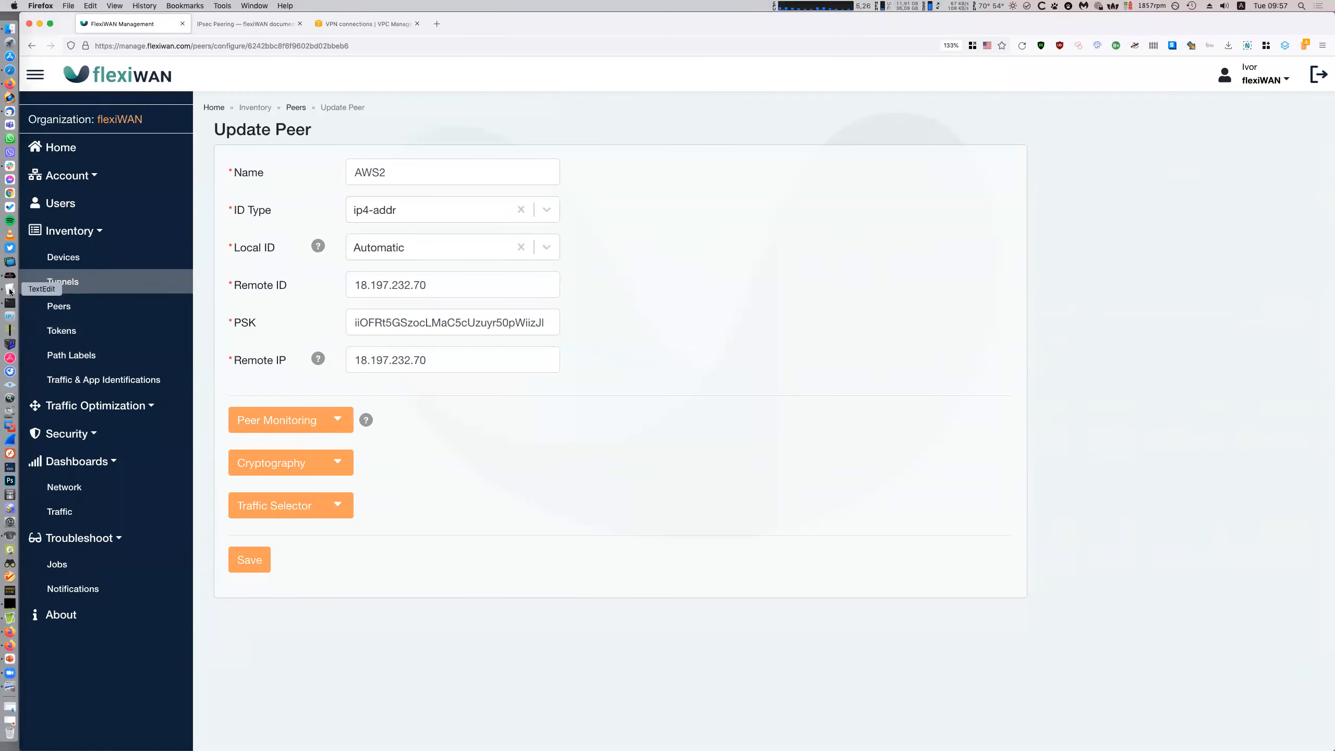
{"action": "left_click", "coordinate": [9, 289]}
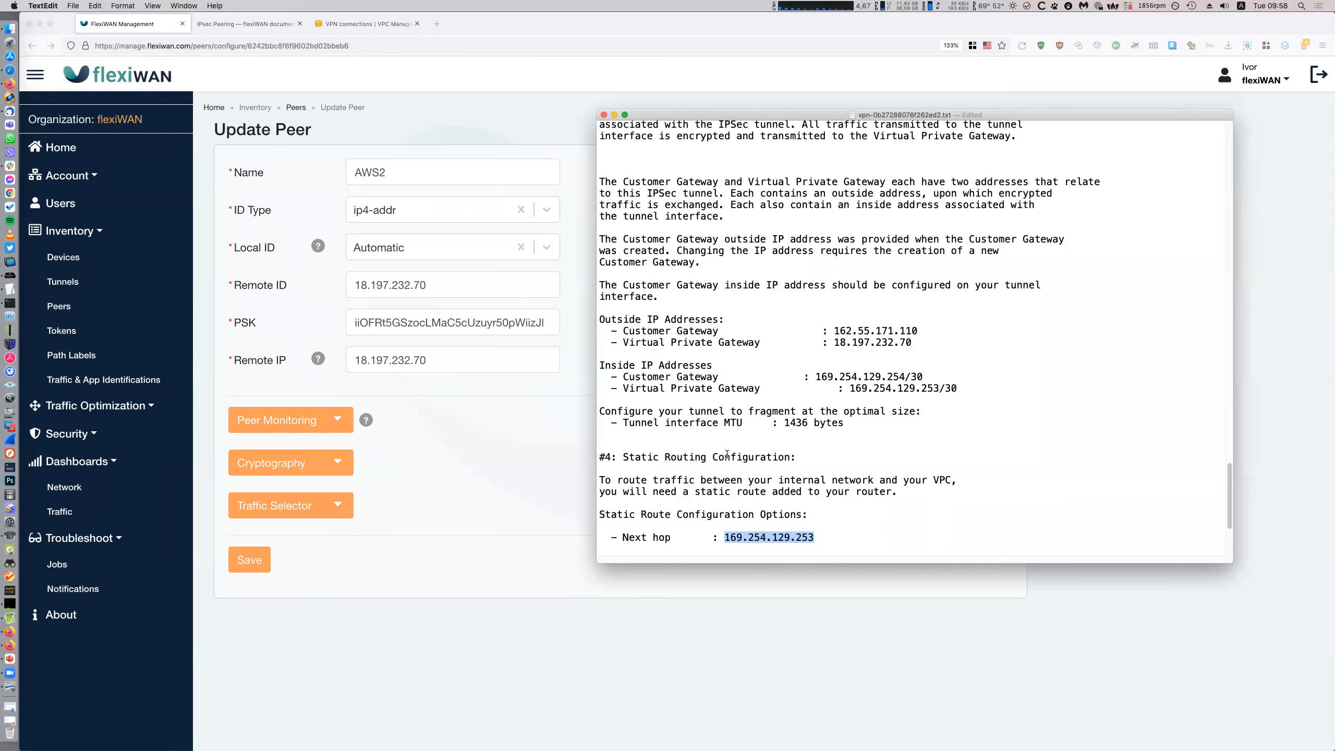
{"action": "left_click", "coordinate": [135, 286]}
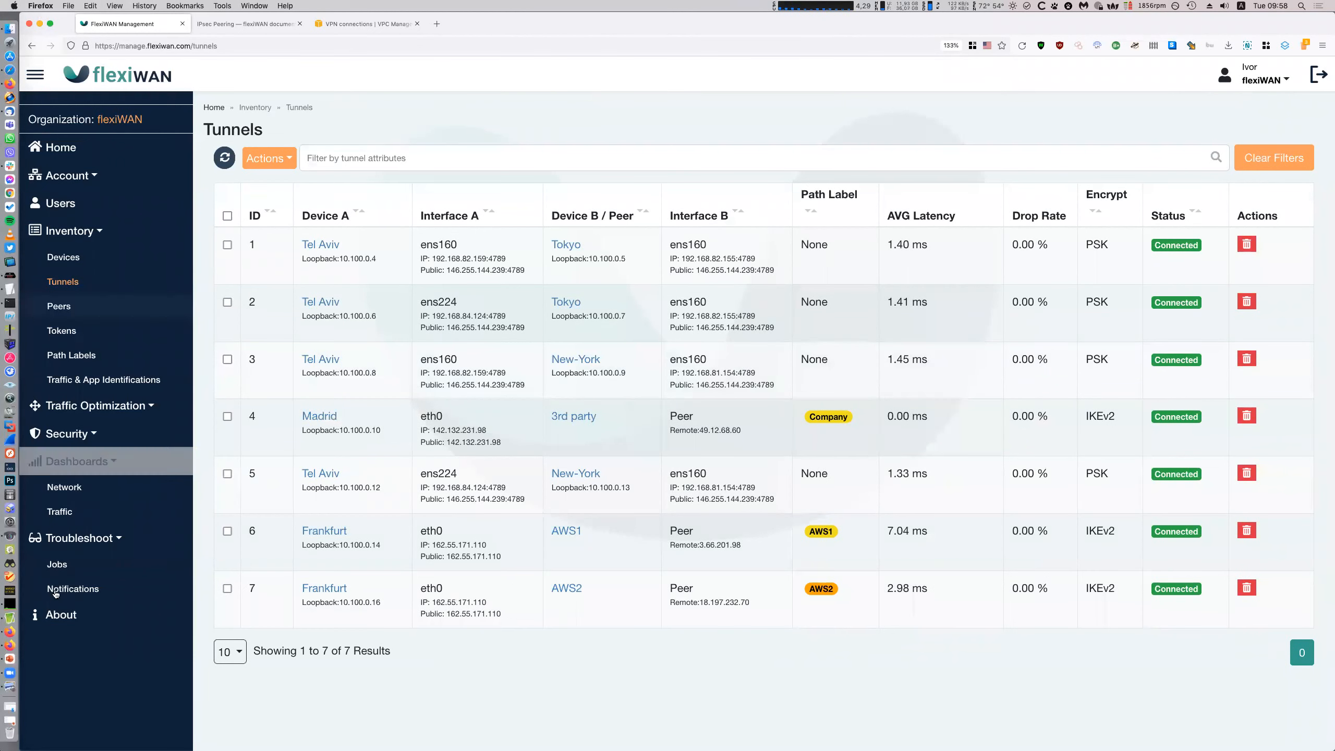
{"action": "left_click", "coordinate": [117, 498]}
{"action": "left_click", "coordinate": [116, 506]}
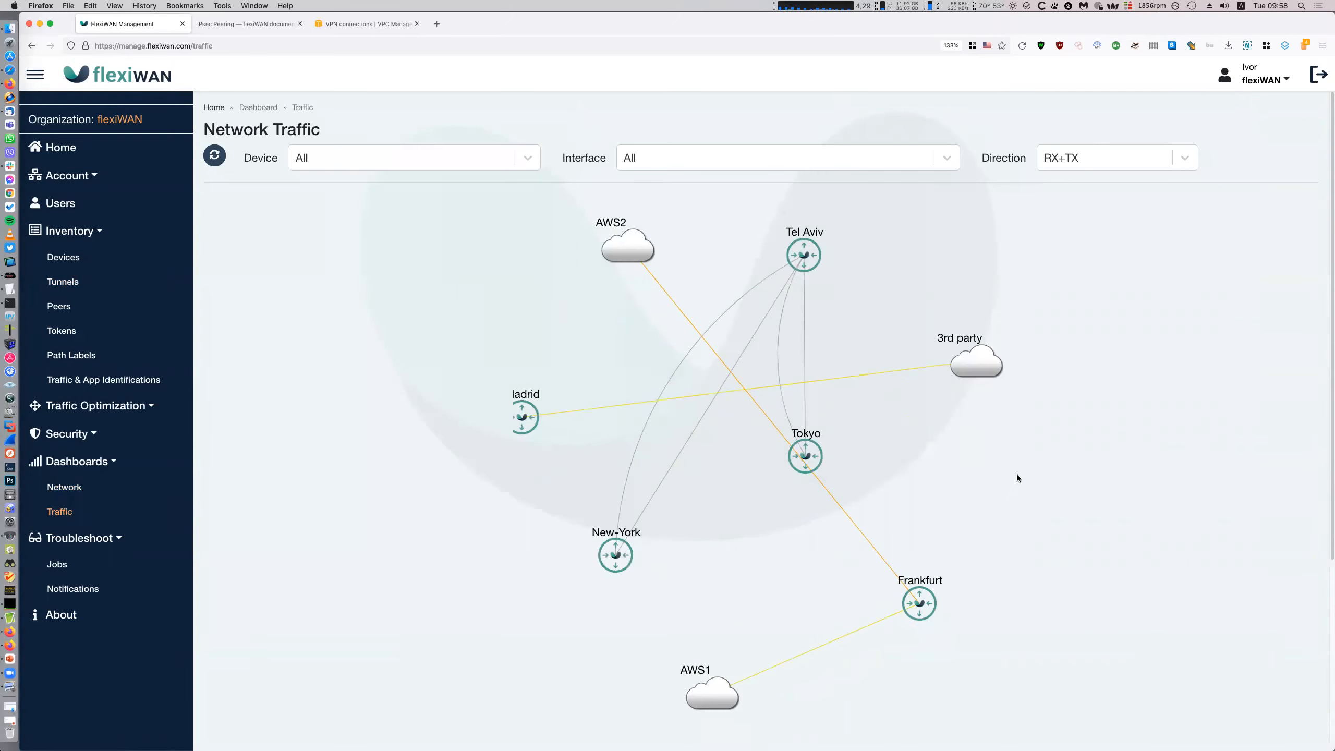
{"action": "left_click", "coordinate": [105, 493]}
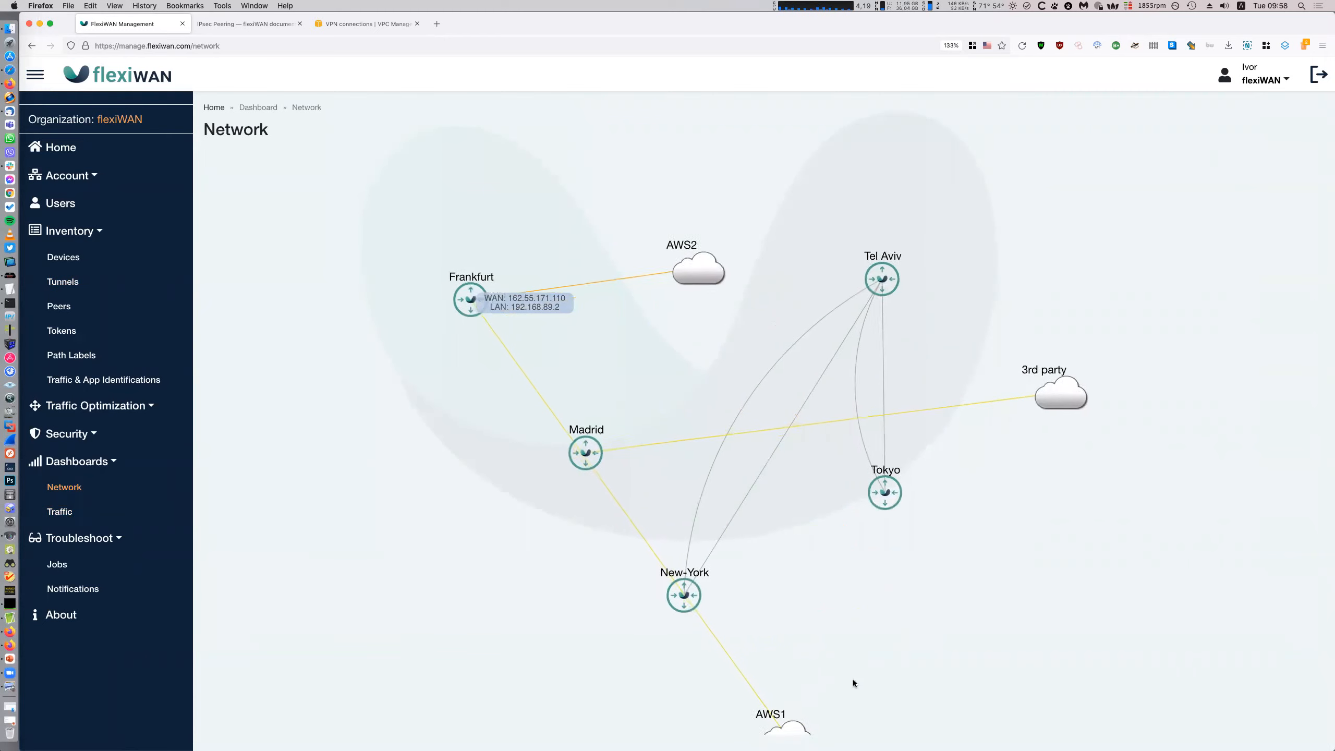
Drag the AWS1 and AWS2 clouds next to Frankfurt on the network map
{"action": "scroll", "coordinate": [853, 680], "scroll_direction": "down", "scroll_amount": 3}
{"action": "left_click_drag", "start_coordinate": [807, 724], "coordinate": [503, 394]}
{"action": "scroll", "coordinate": [607, 468], "scroll_direction": "up", "scroll_amount": 3}
{"action": "left_click_drag", "start_coordinate": [918, 345], "coordinate": [582, 237]}
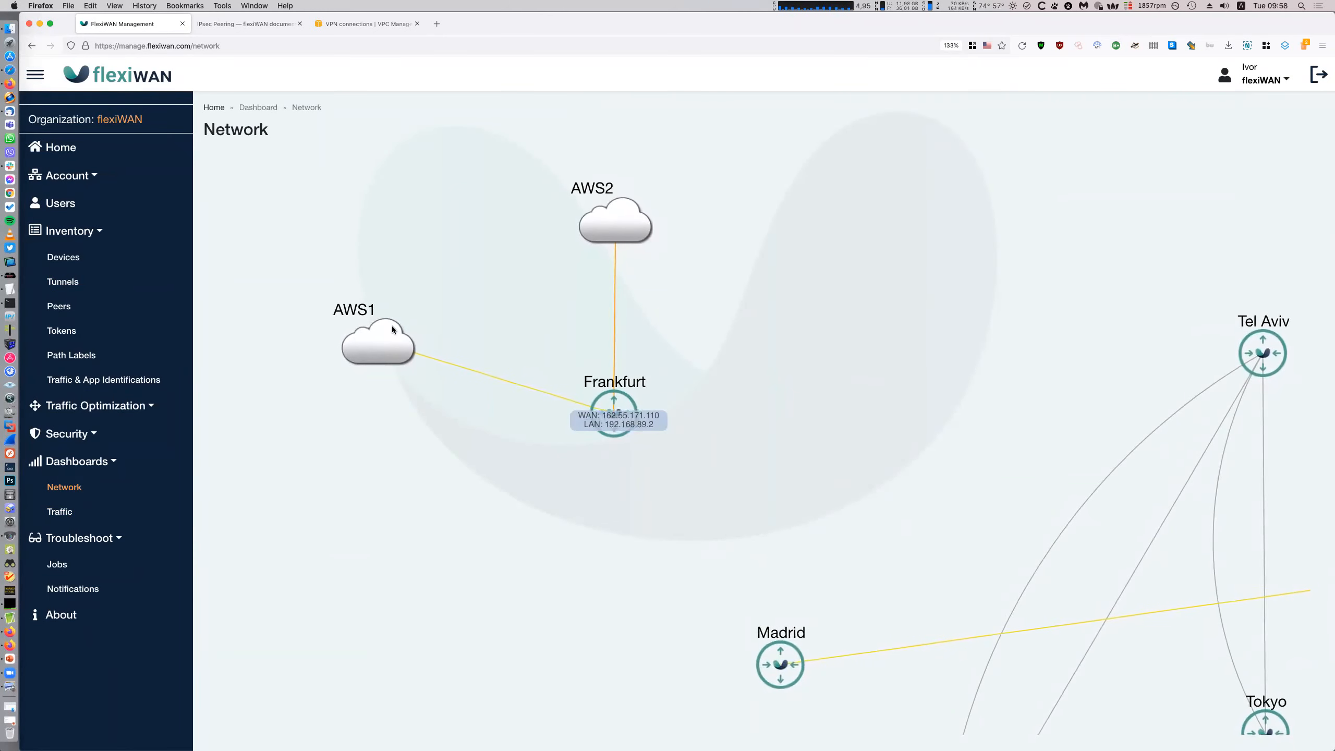
Review the tunnels list, marking tunnel 7's loopback address, and return to Devices
{"action": "left_click", "coordinate": [122, 285]}
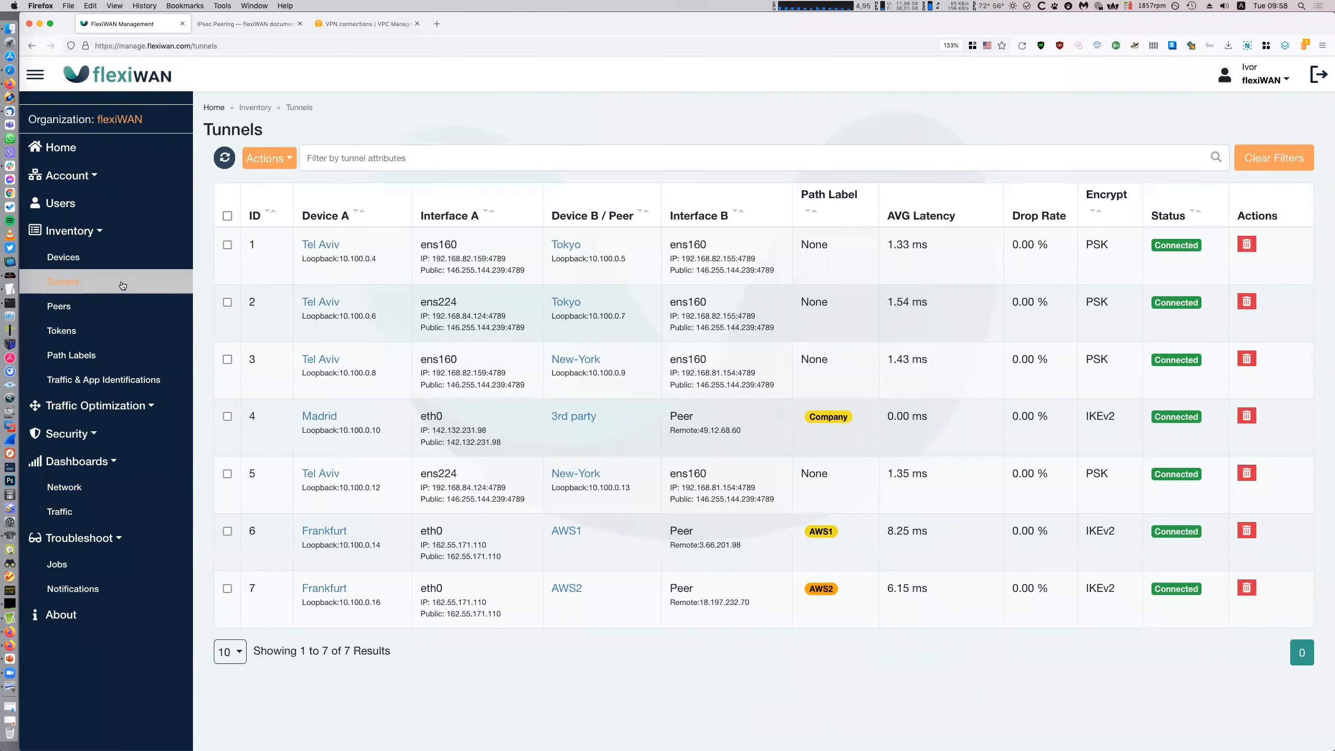
{"action": "left_click", "coordinate": [129, 260]}
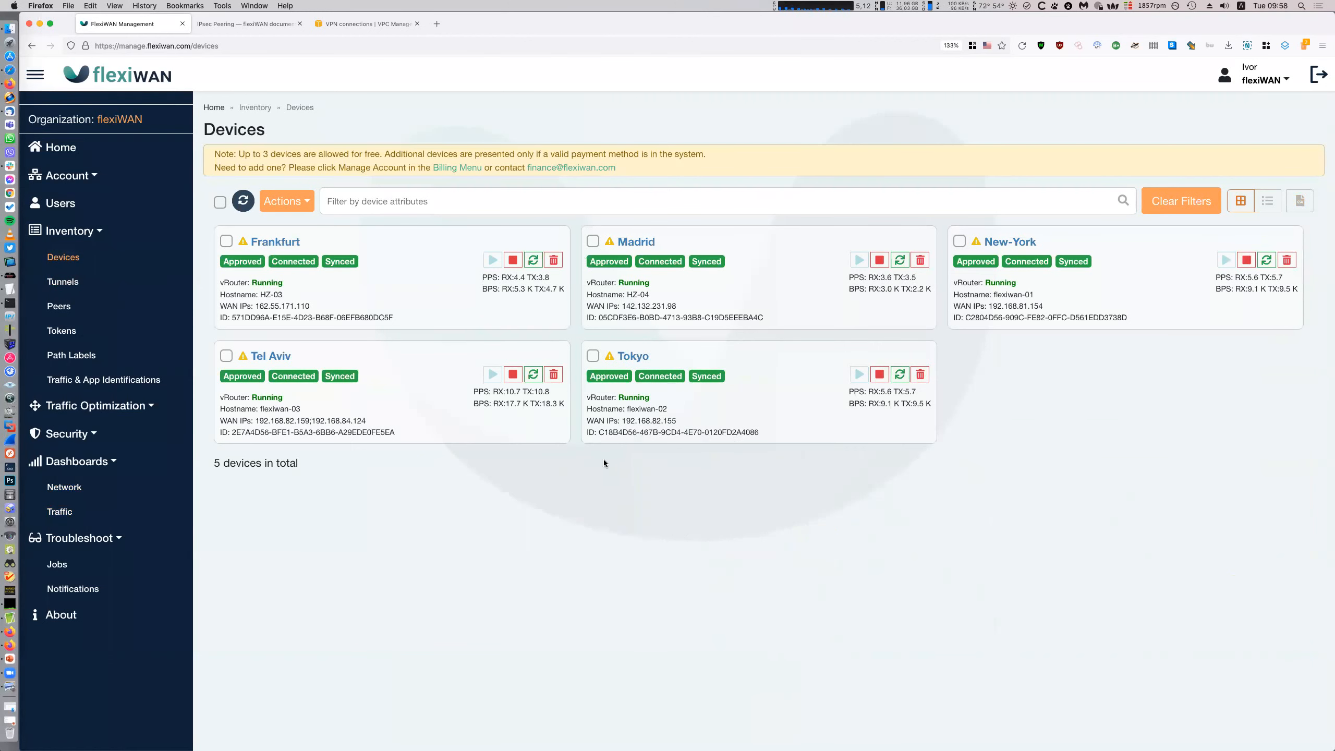
{"action": "left_click", "coordinate": [63, 281]}
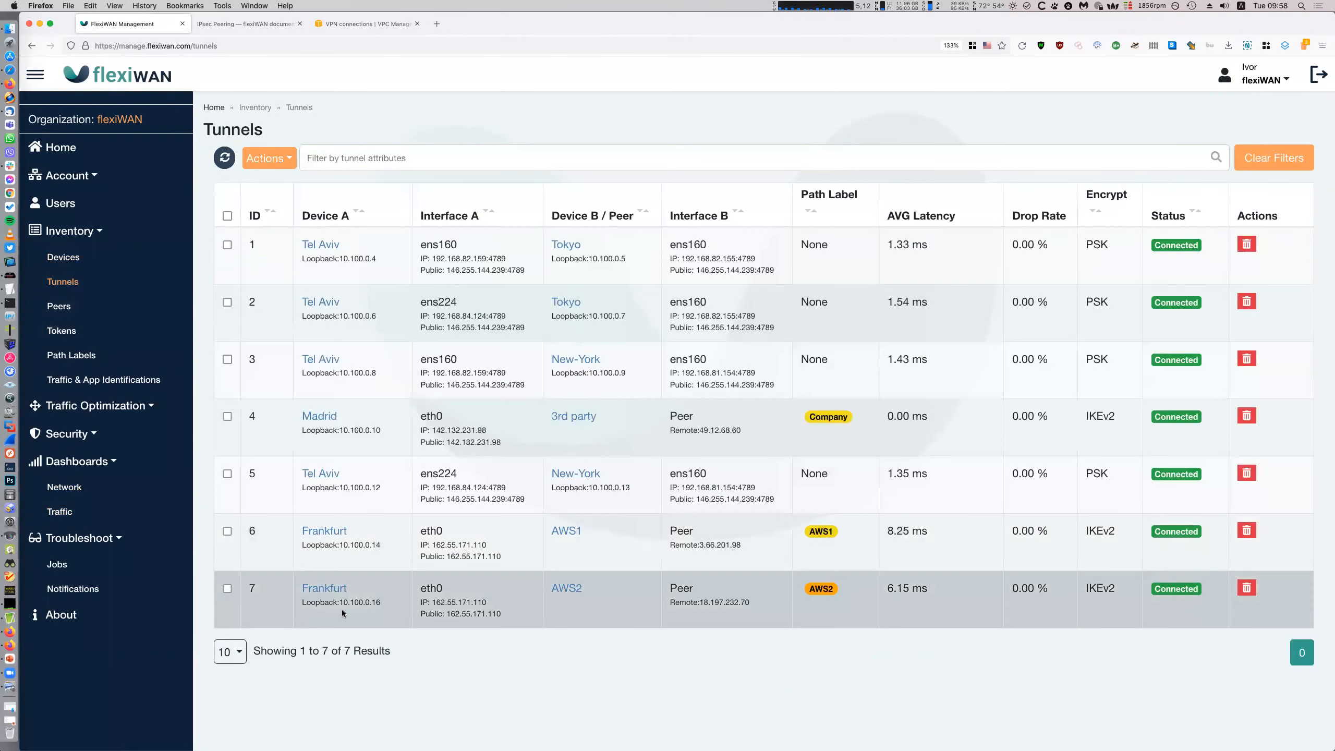
{"action": "left_click_drag", "start_coordinate": [378, 609], "coordinate": [326, 605]}
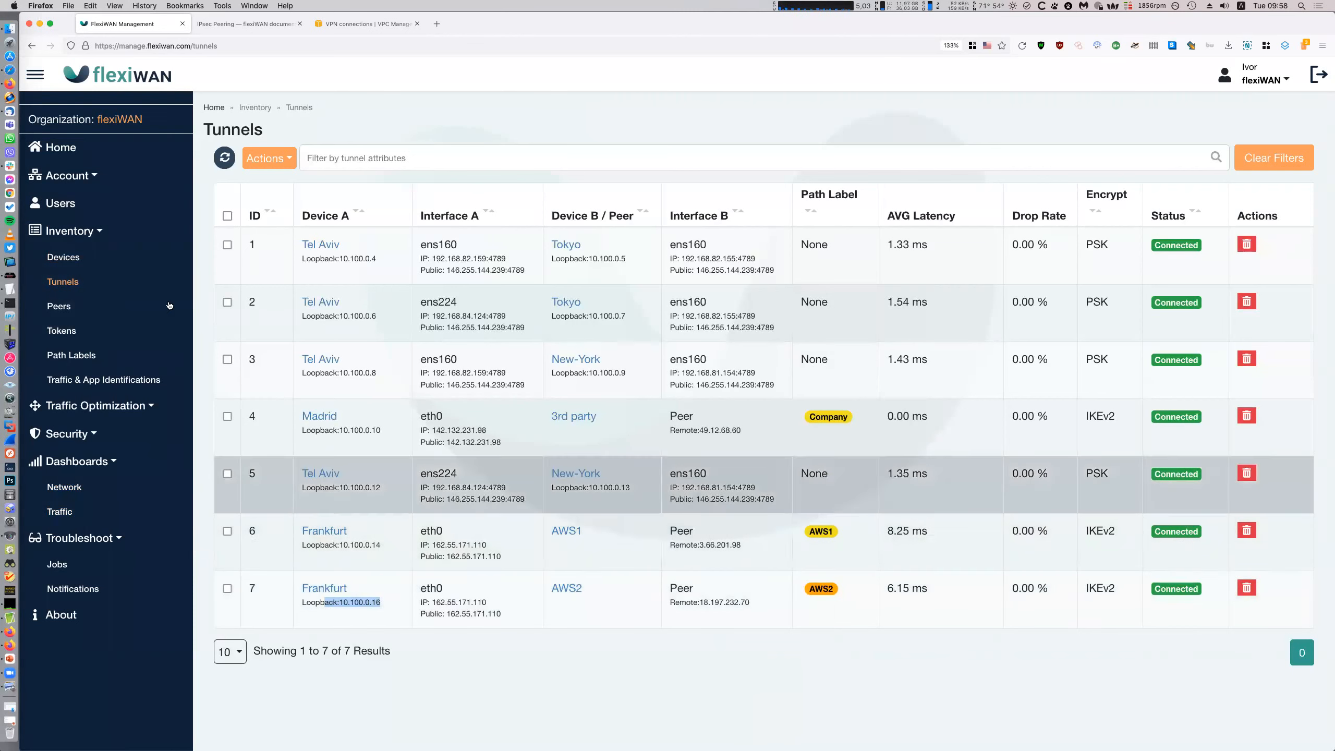
{"action": "left_click", "coordinate": [139, 263]}
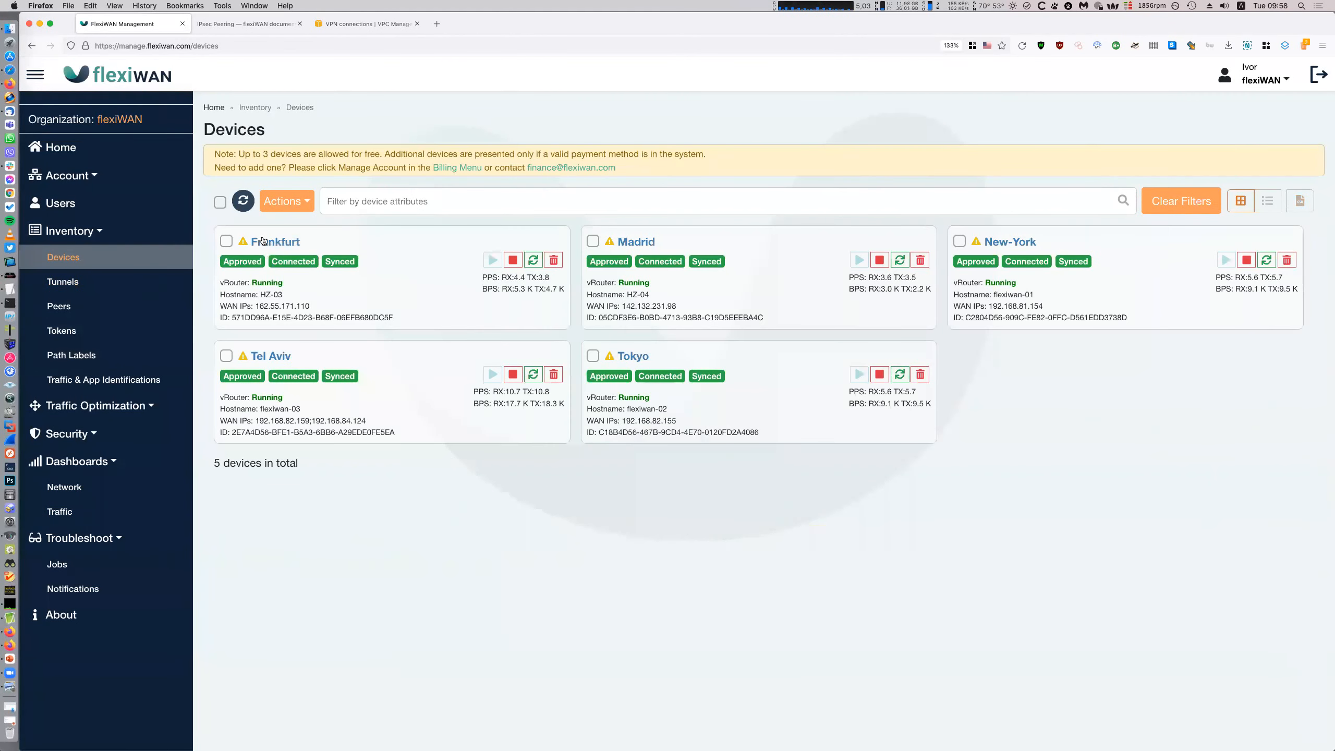
Run 'ip addr show' on Frankfurt from its device Command tab
{"action": "left_click", "coordinate": [263, 238]}
{"action": "left_click", "coordinate": [954, 189]}
{"action": "left_click", "coordinate": [656, 346]}
{"action": "key", "text": "super+a"}
{"action": "key", "text": "BackSpace"}
{"action": "type", "text": "ip "}
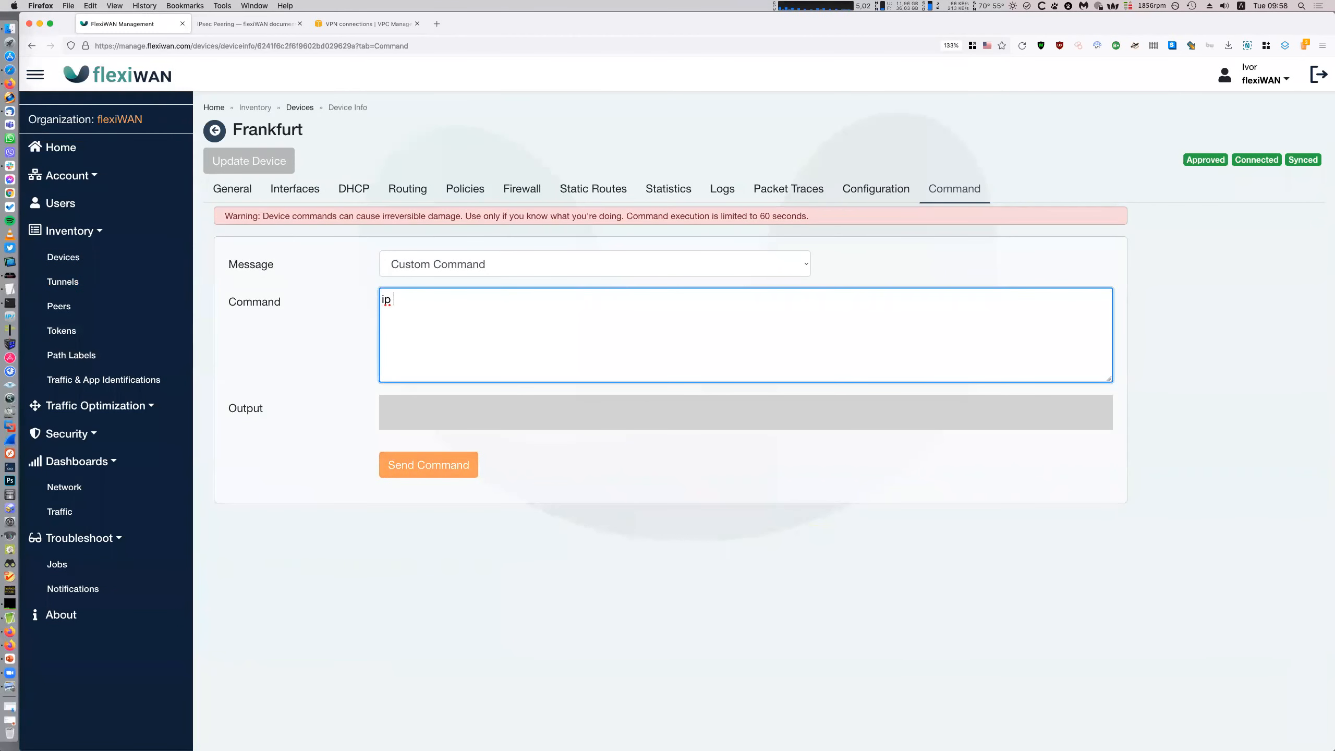
{"action": "type", "text": "addr show"}
{"action": "left_click", "coordinate": [479, 464]}
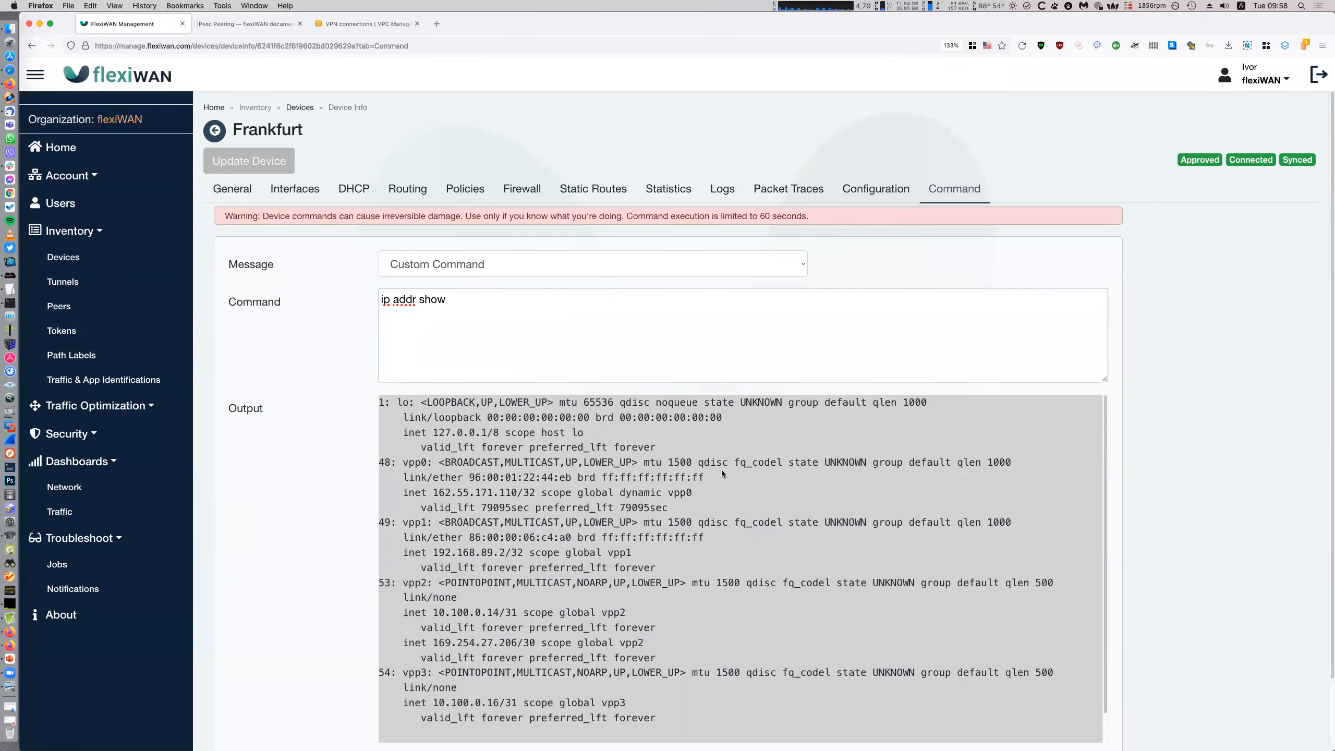
{"action": "scroll", "coordinate": [1125, 618], "scroll_direction": "down", "scroll_amount": 3}
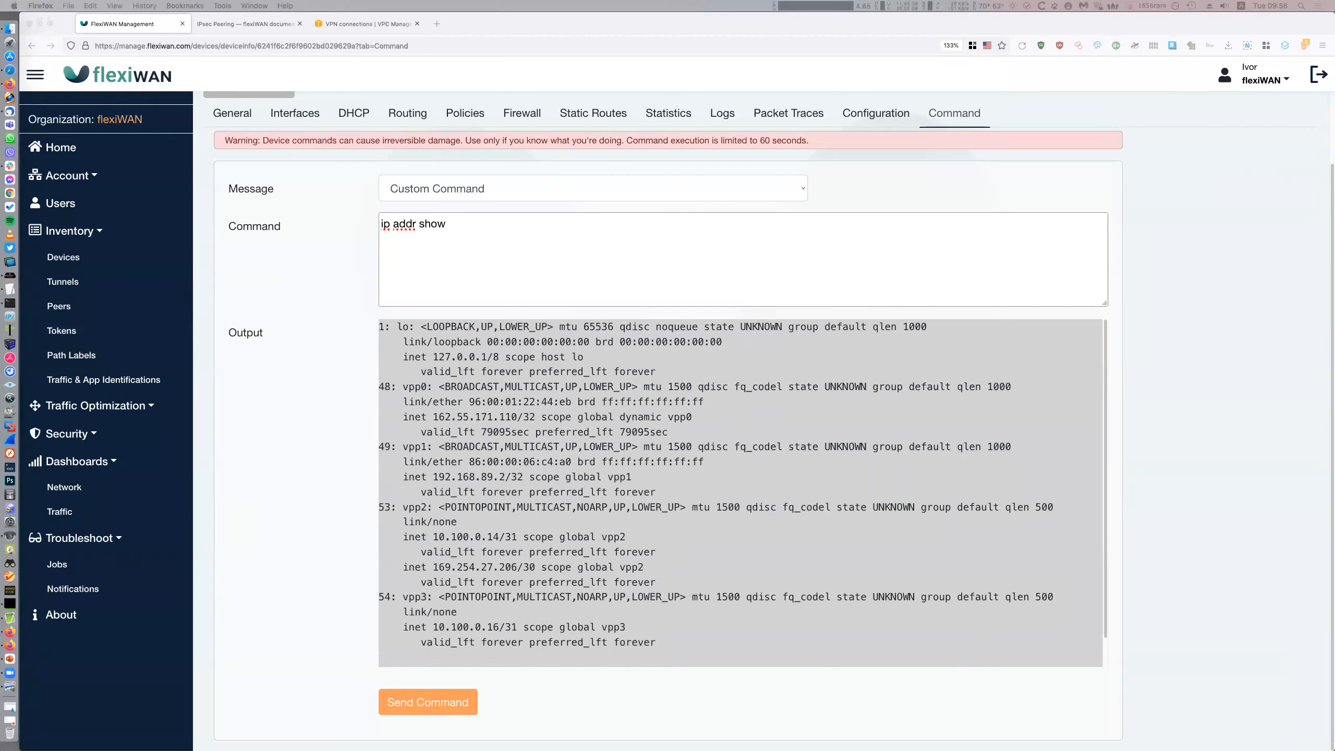
Look up the gateway inside address 169.254.129.253 in the VPN configuration notes
{"action": "left_click", "coordinate": [3, 291]}
{"action": "scroll", "coordinate": [972, 384], "scroll_direction": "left", "scroll_amount": 2}
{"action": "scroll", "coordinate": [972, 385], "scroll_direction": "down", "scroll_amount": 3}
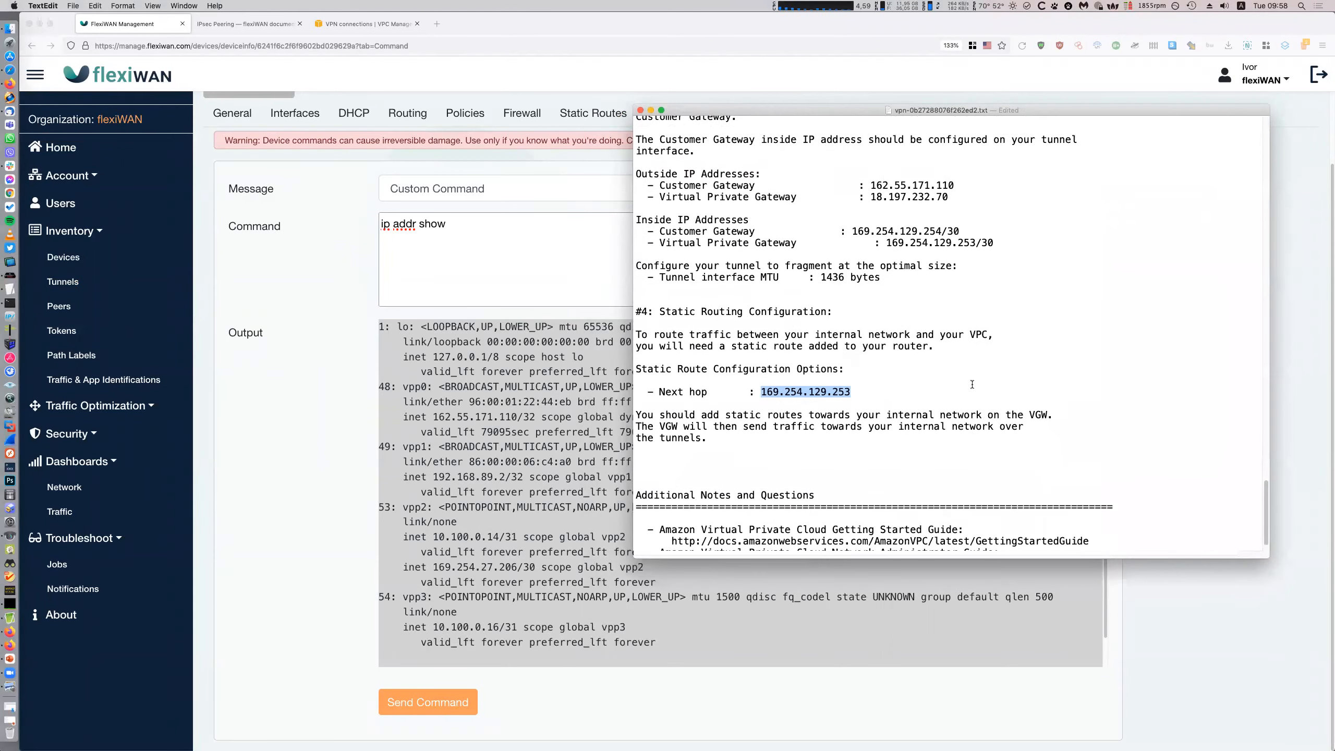
{"action": "scroll", "coordinate": [818, 315], "scroll_direction": "up", "scroll_amount": 2}
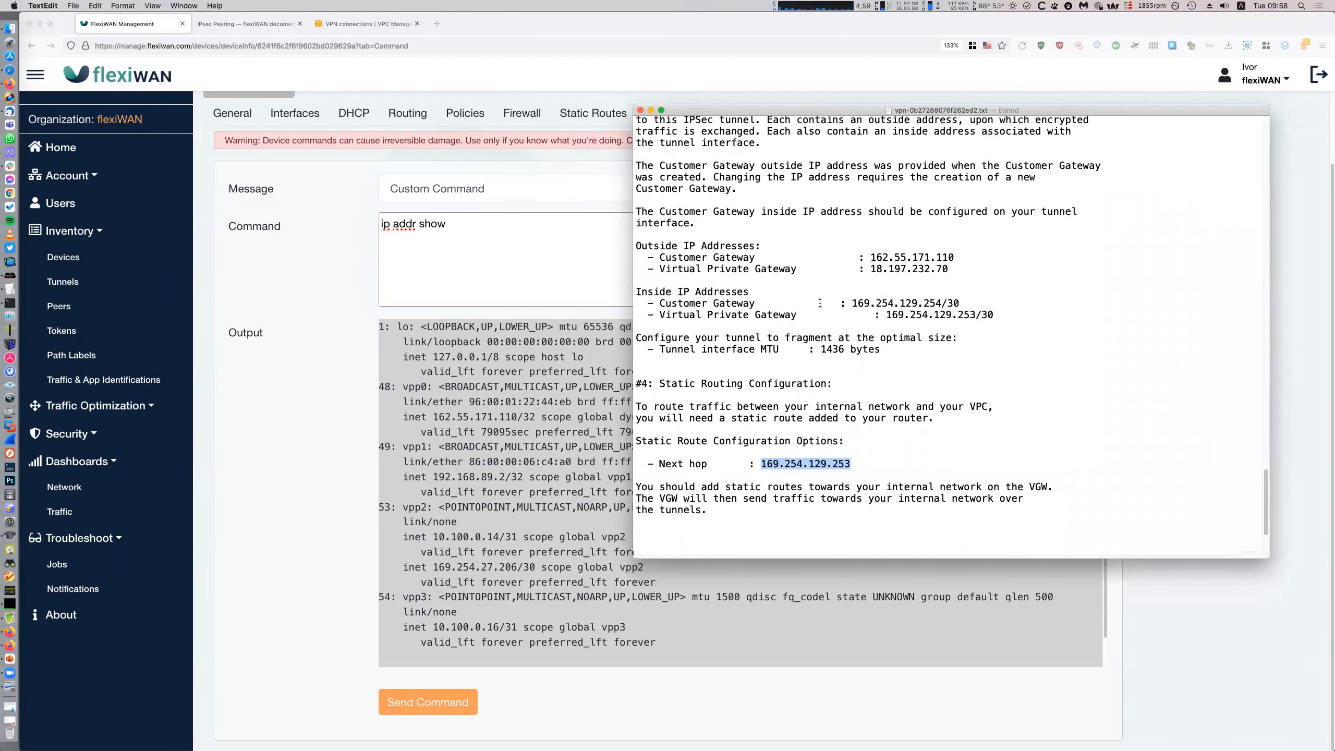
{"action": "left_click_drag", "start_coordinate": [976, 315], "coordinate": [888, 315]}
{"action": "key", "text": "super+c"}
{"action": "left_click", "coordinate": [1000, 315]}
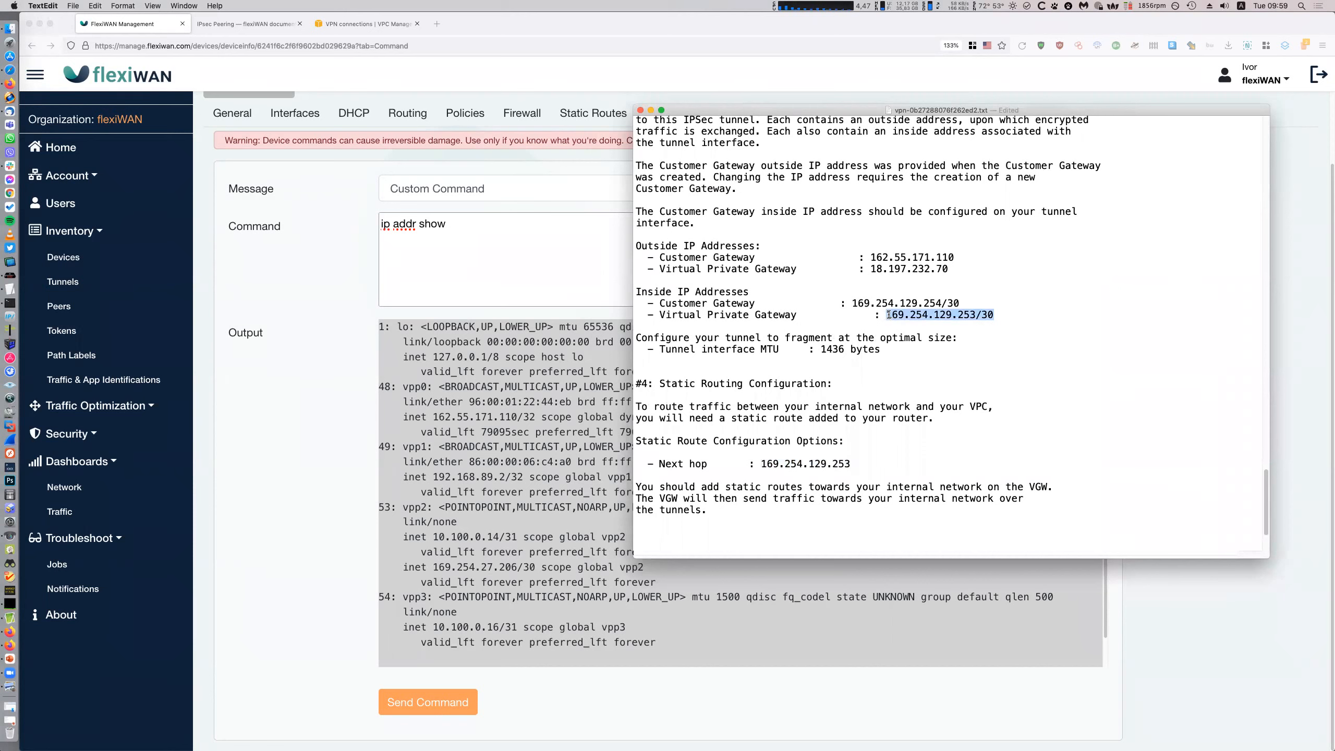
{"action": "key", "text": "super+Tab"}
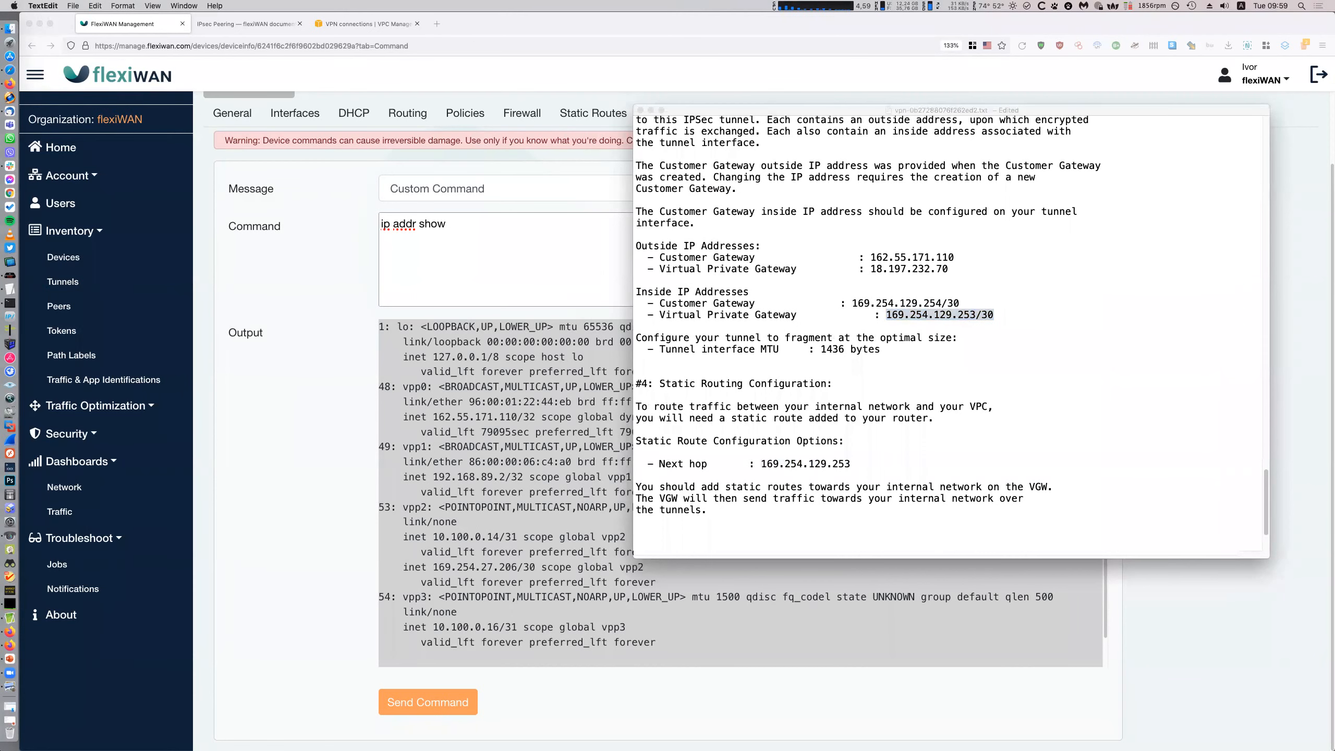
Enter an 'ip address add … dev vpp3' command using the previously copied address
{"action": "left_click", "coordinate": [584, 256]}
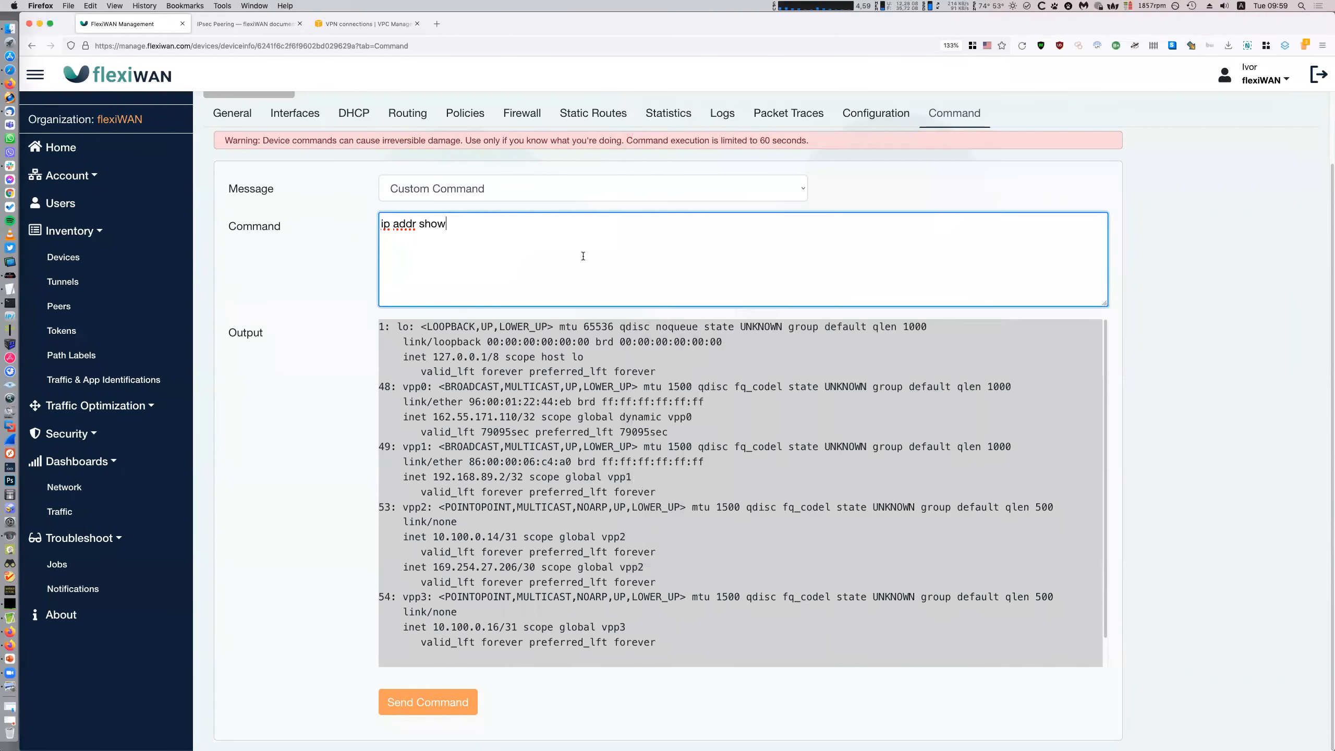
{"action": "key", "text": "super+a"}
{"action": "key", "text": "BackSpace"}
{"action": "type", "text": "ip address add"}
{"action": "key", "text": "super+v"}
{"action": "type", "text": "dev vpp3"}
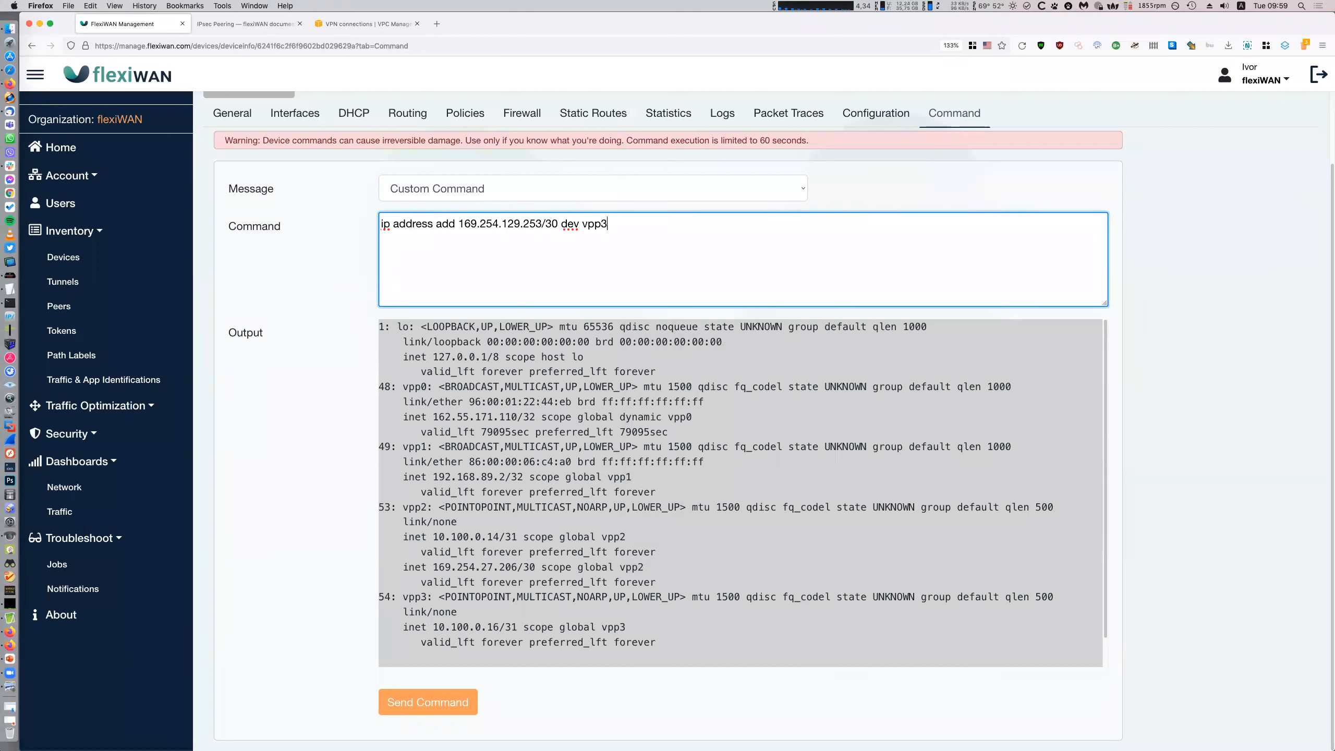
Copy the customer-gateway inside address 169.254.129.254/30 from the VPN notes
{"action": "left_click", "coordinate": [9, 289]}
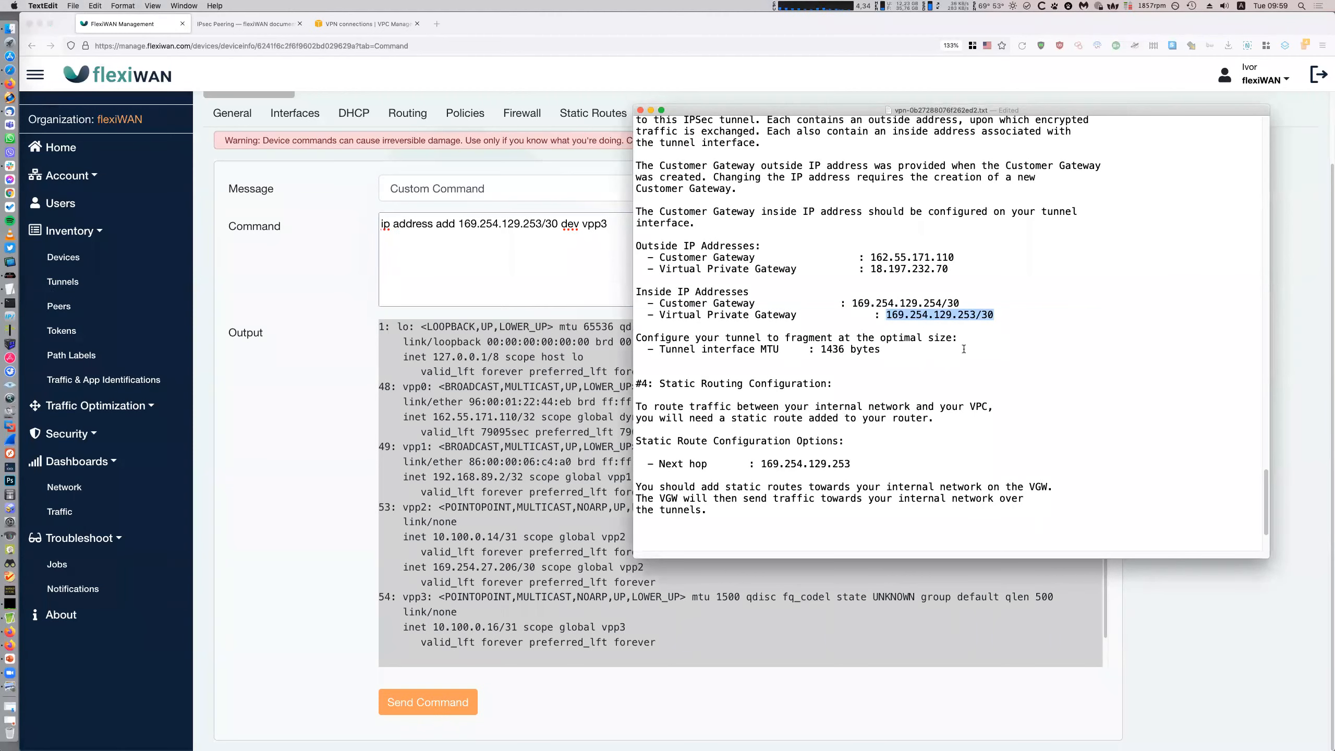
{"action": "scroll", "coordinate": [915, 375], "scroll_direction": "up", "scroll_amount": 10}
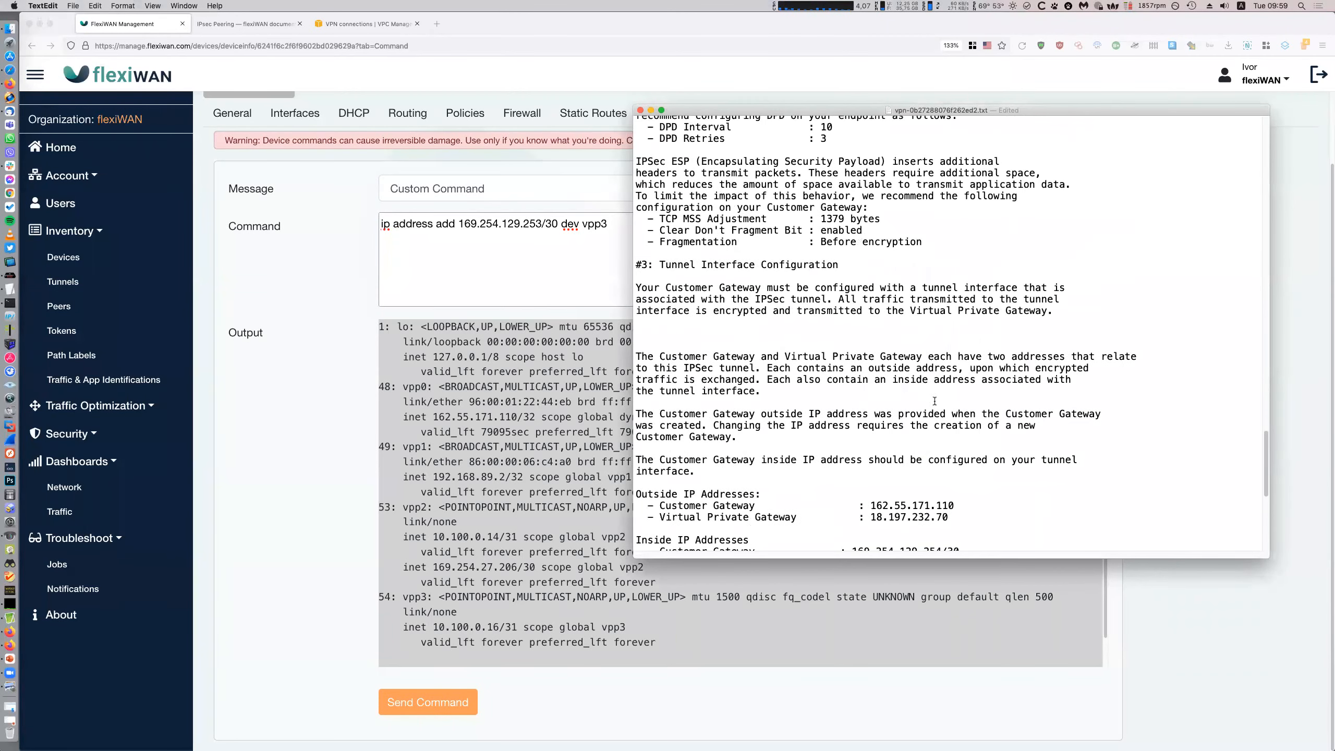
{"action": "scroll", "coordinate": [942, 415], "scroll_direction": "up", "scroll_amount": 15}
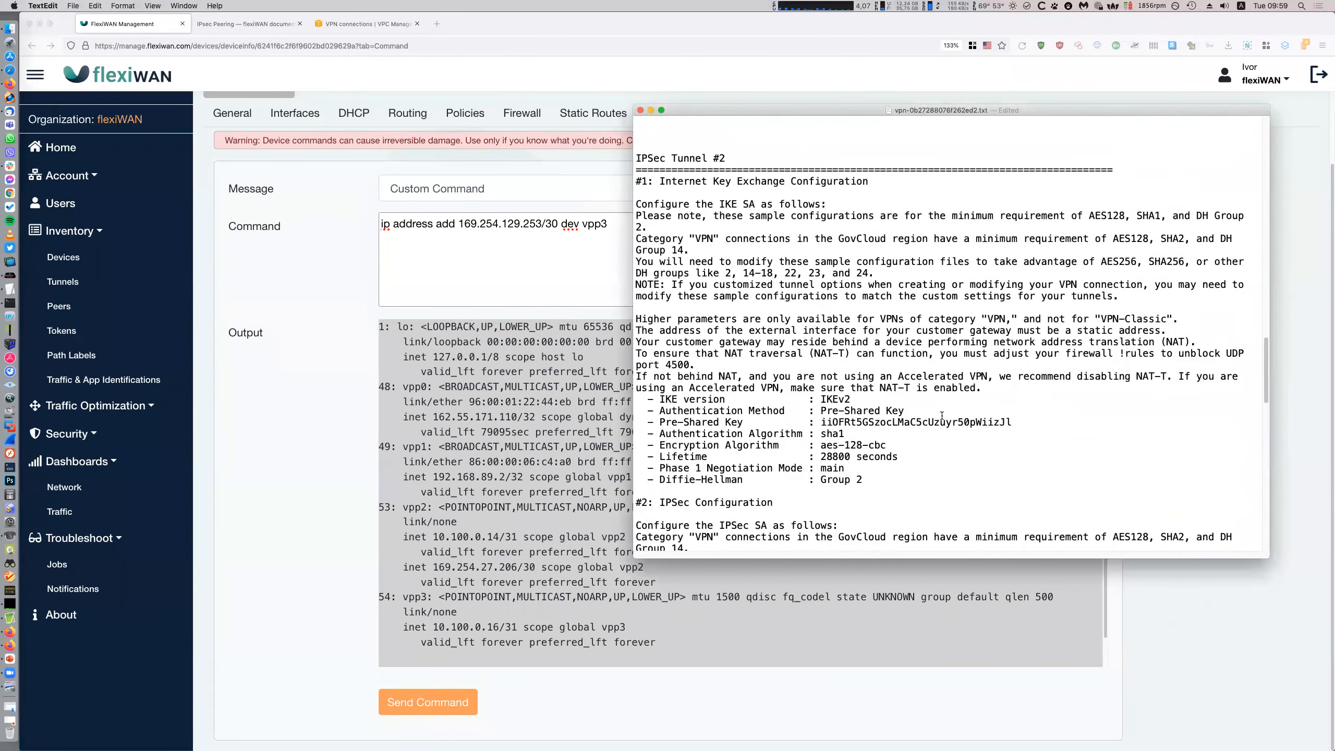
{"action": "scroll", "coordinate": [942, 416], "scroll_direction": "down", "scroll_amount": 20}
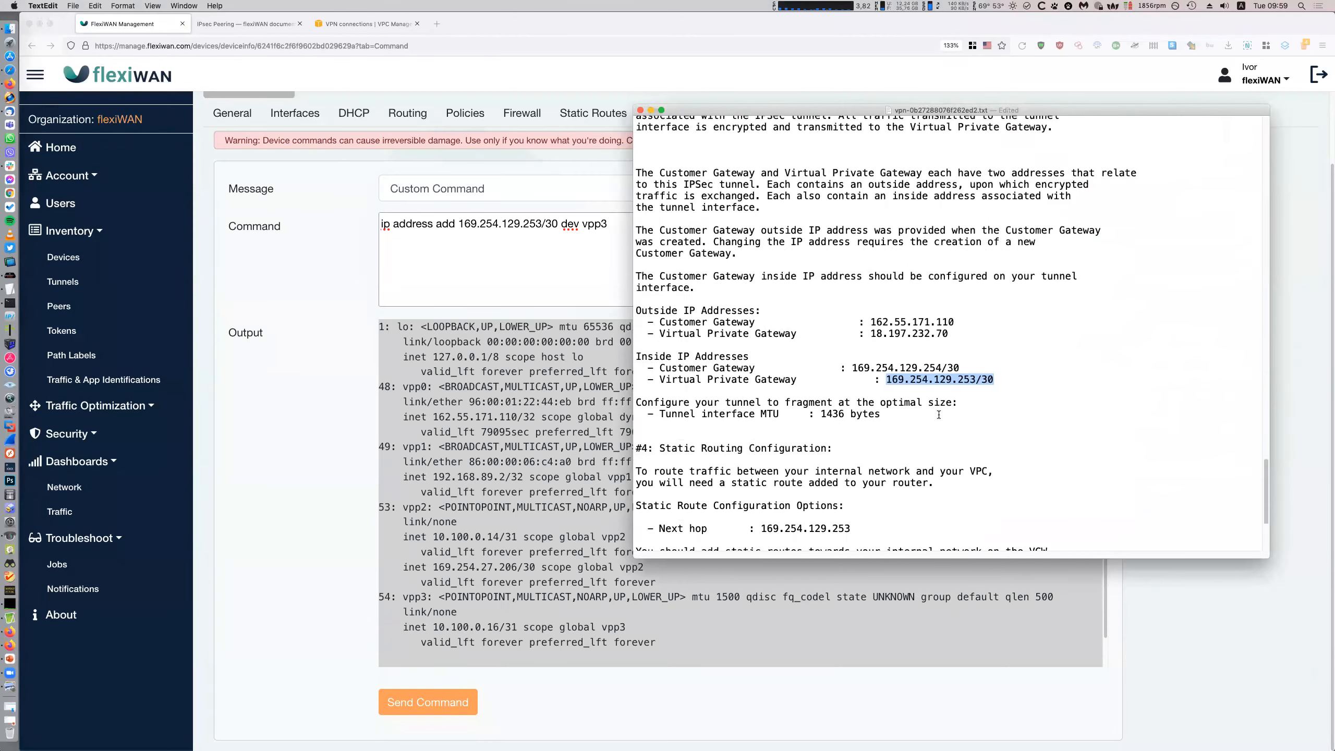
{"action": "scroll", "coordinate": [944, 382], "scroll_direction": "down", "scroll_amount": 3}
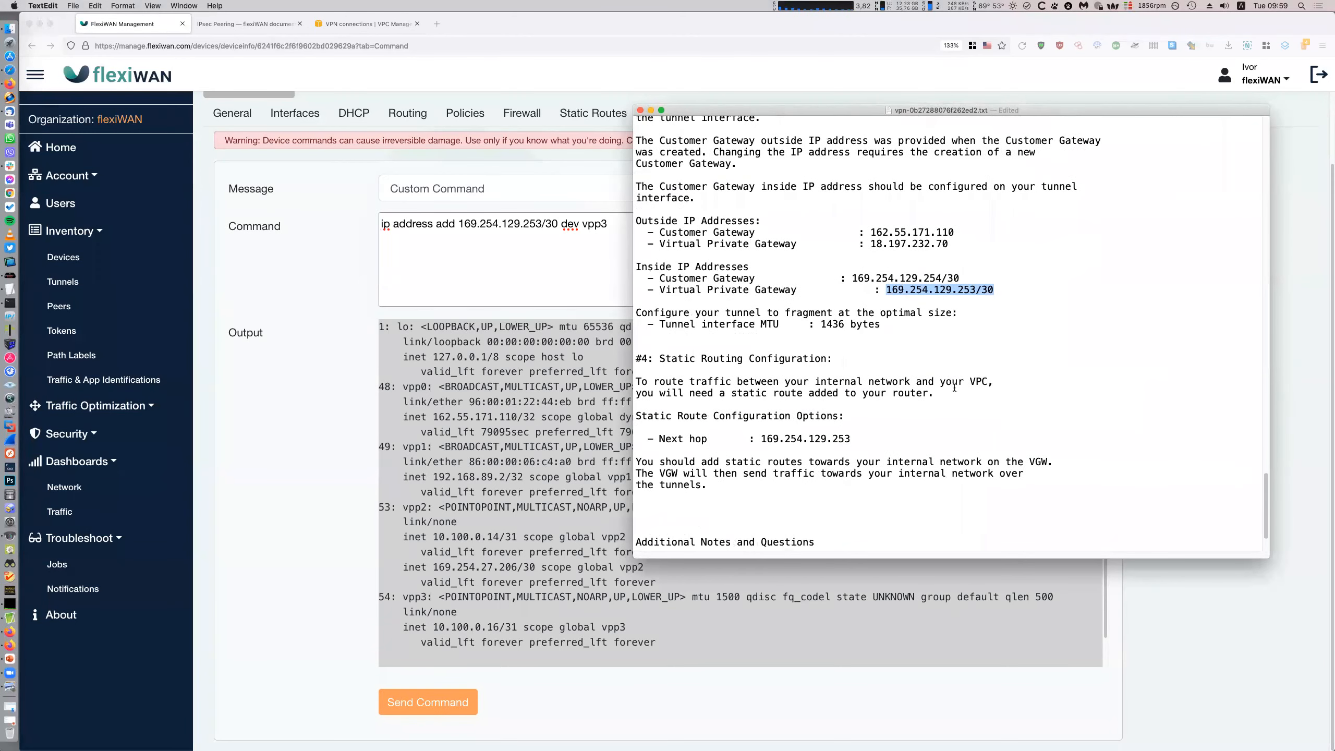
{"action": "left_click", "coordinate": [900, 359]}
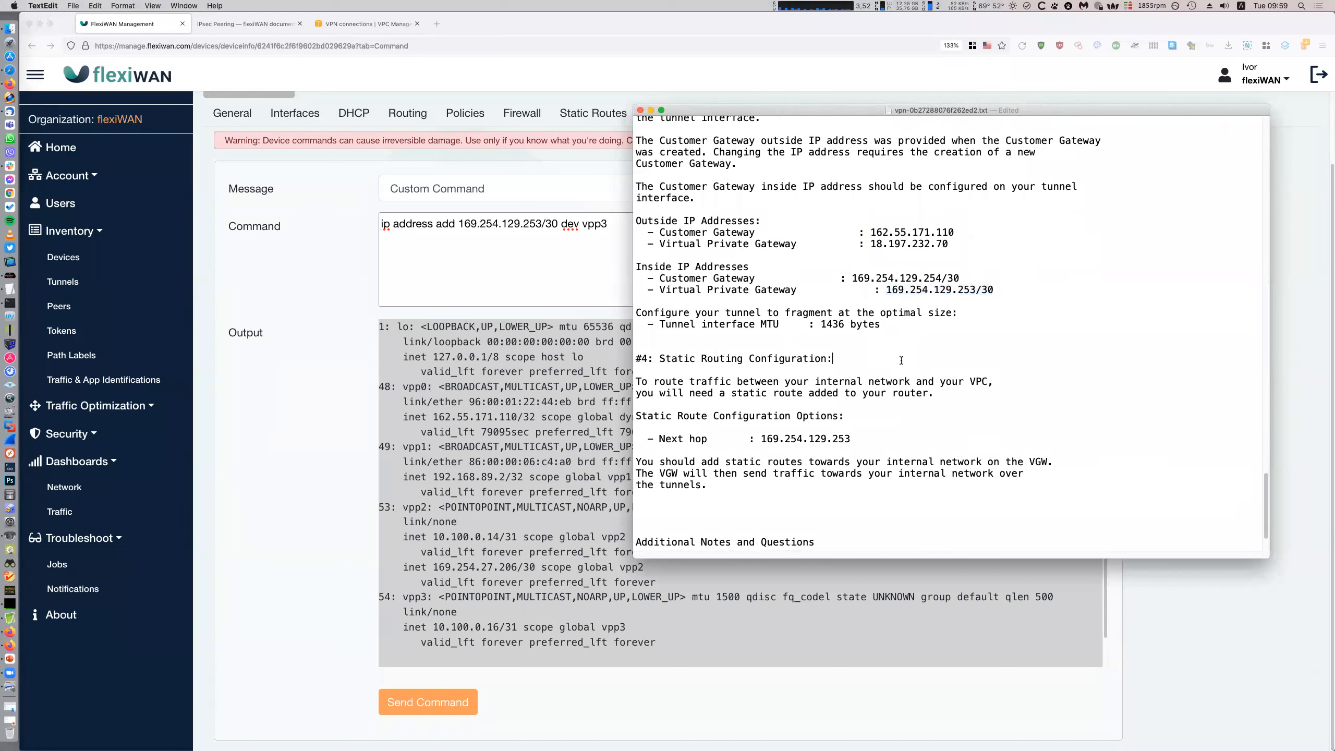
{"action": "left_click_drag", "start_coordinate": [942, 277], "coordinate": [852, 274]}
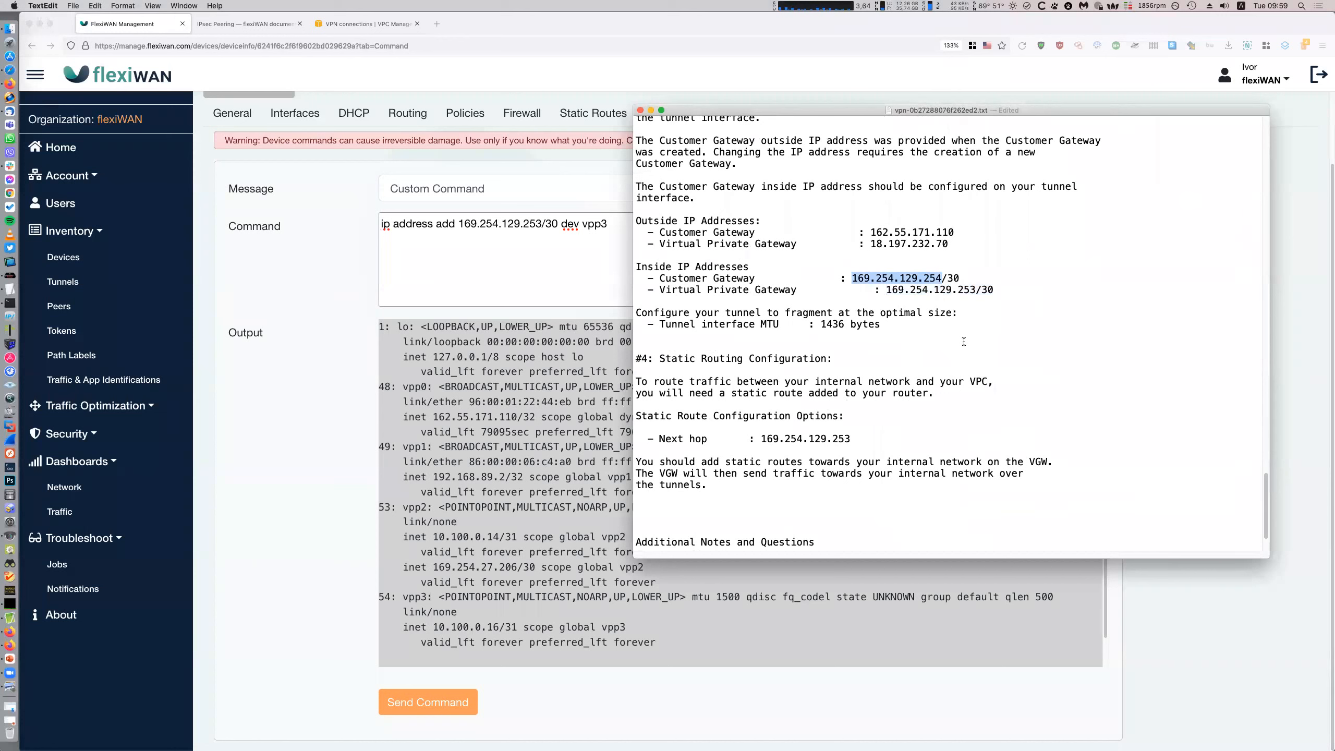
{"action": "key", "text": "super+c"}
{"action": "left_click_drag", "start_coordinate": [971, 277], "coordinate": [851, 278]}
Correct the command to 'ip address add 169.254.129.254/30 dev vpp3' and send it
{"action": "left_click", "coordinate": [584, 235]}
{"action": "left_click_drag", "start_coordinate": [561, 225], "coordinate": [457, 225]}
{"action": "key", "text": "super+v"}
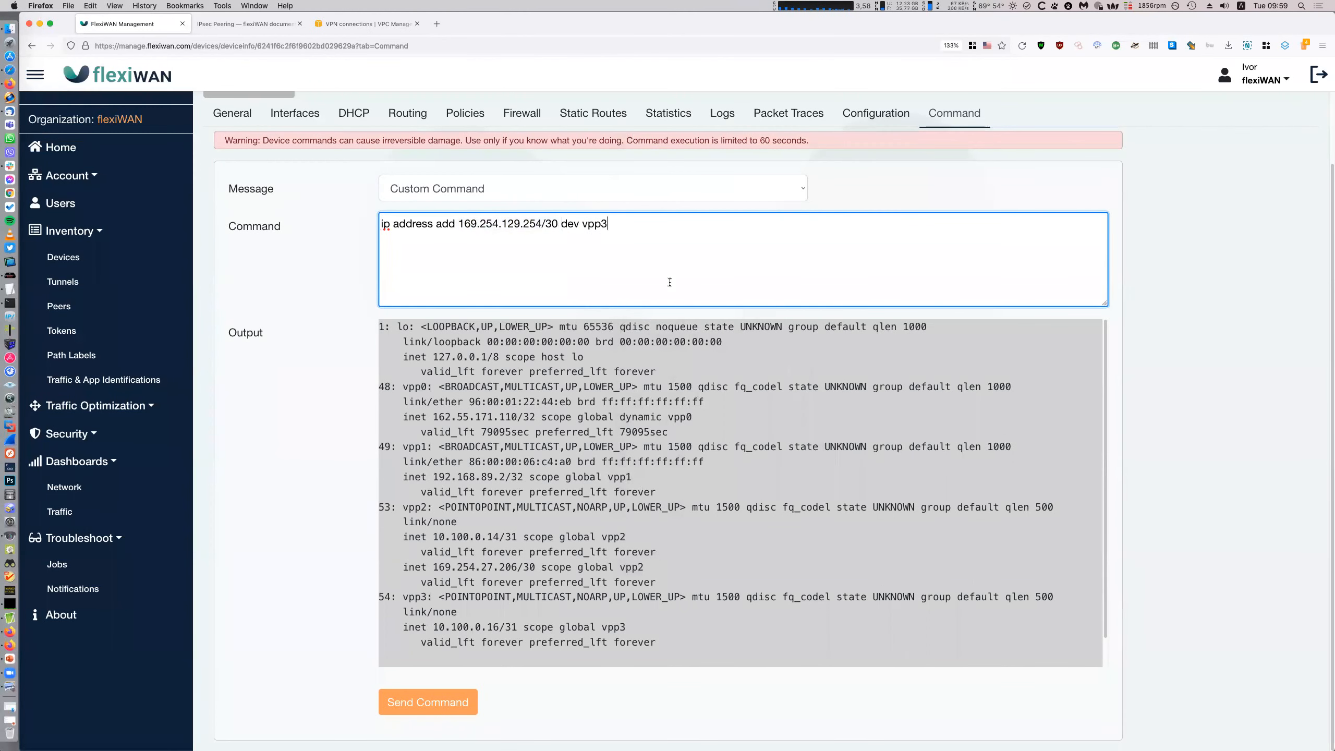
{"action": "left_click", "coordinate": [459, 703]}
{"action": "left_click", "coordinate": [769, 367]}
{"action": "key", "text": "super+a"}
Run 'ip addr show' and confirm vpp3 now carries 169.254.129.254/30
{"action": "type", "text": "ip addr show"}
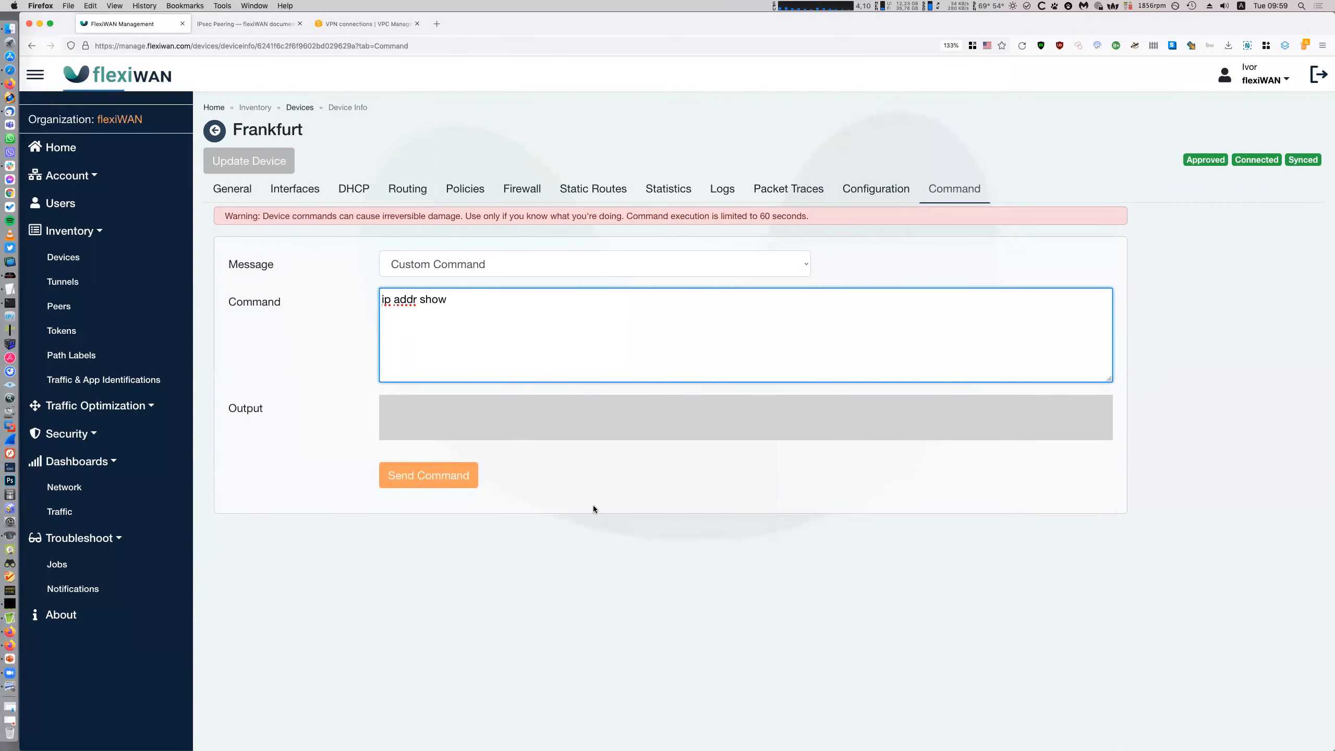
{"action": "left_click", "coordinate": [449, 468]}
{"action": "scroll", "coordinate": [767, 566], "scroll_direction": "down", "scroll_amount": 5}
{"action": "left_click_drag", "start_coordinate": [402, 615], "coordinate": [657, 662]}
{"action": "left_click_drag", "start_coordinate": [779, 685], "coordinate": [779, 689]}
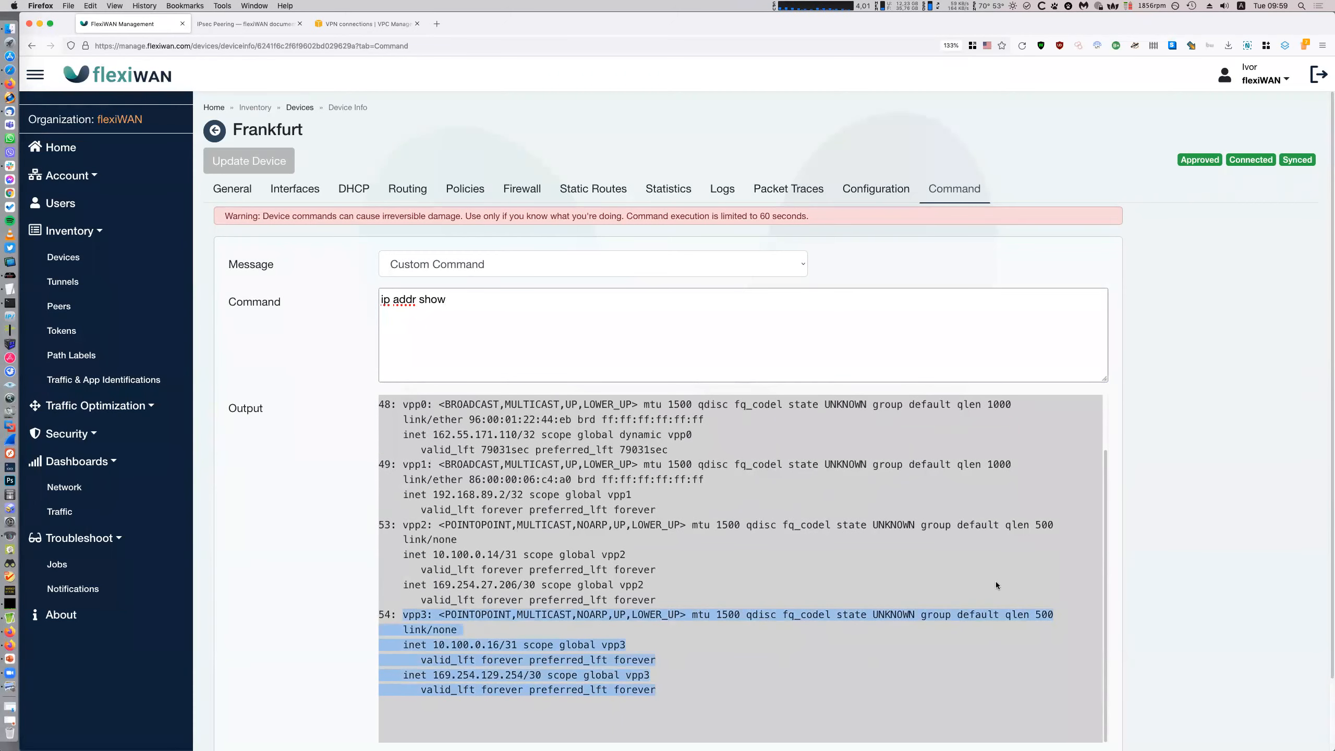
Copy the next-hop address 169.254.129.253 from the VPN configuration notes
{"action": "left_click", "coordinate": [10, 289]}
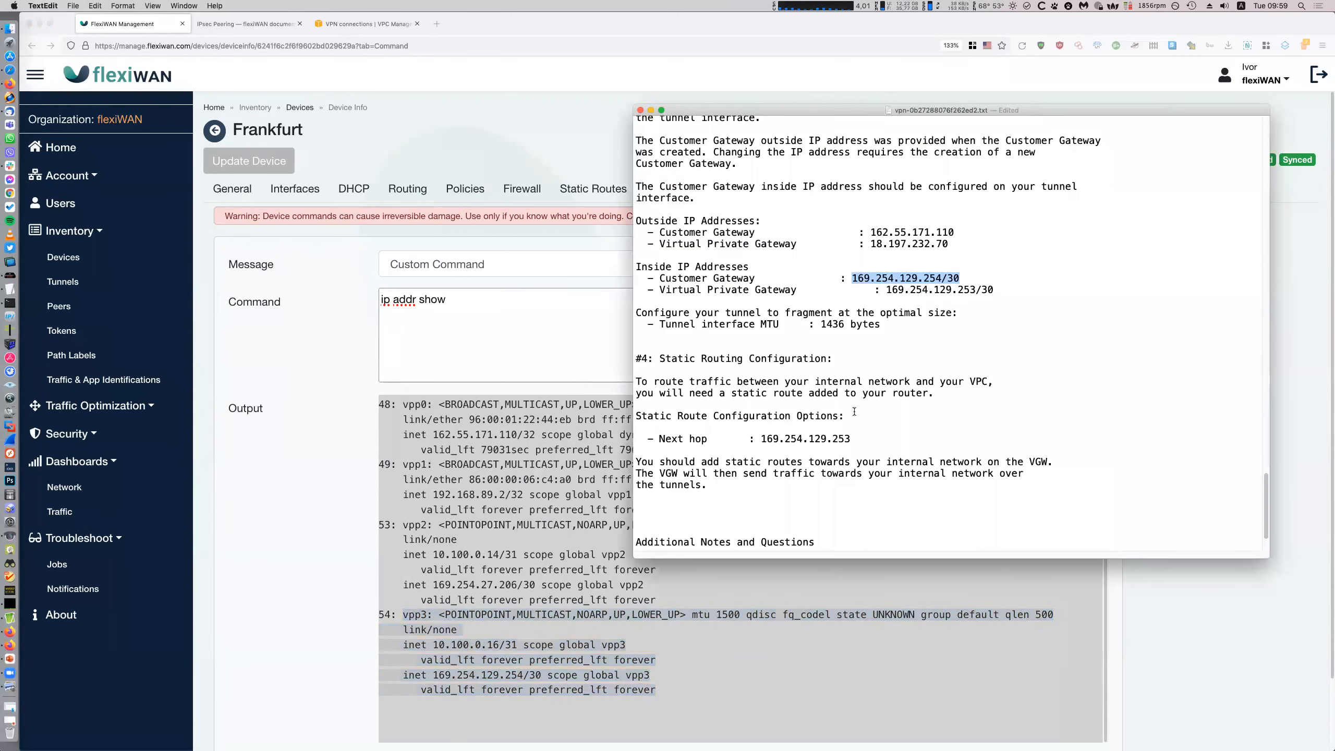
{"action": "scroll", "coordinate": [946, 316], "scroll_direction": "down", "scroll_amount": 3}
{"action": "left_click", "coordinate": [860, 372]}
{"action": "left_click_drag", "start_coordinate": [860, 372], "coordinate": [760, 373]}
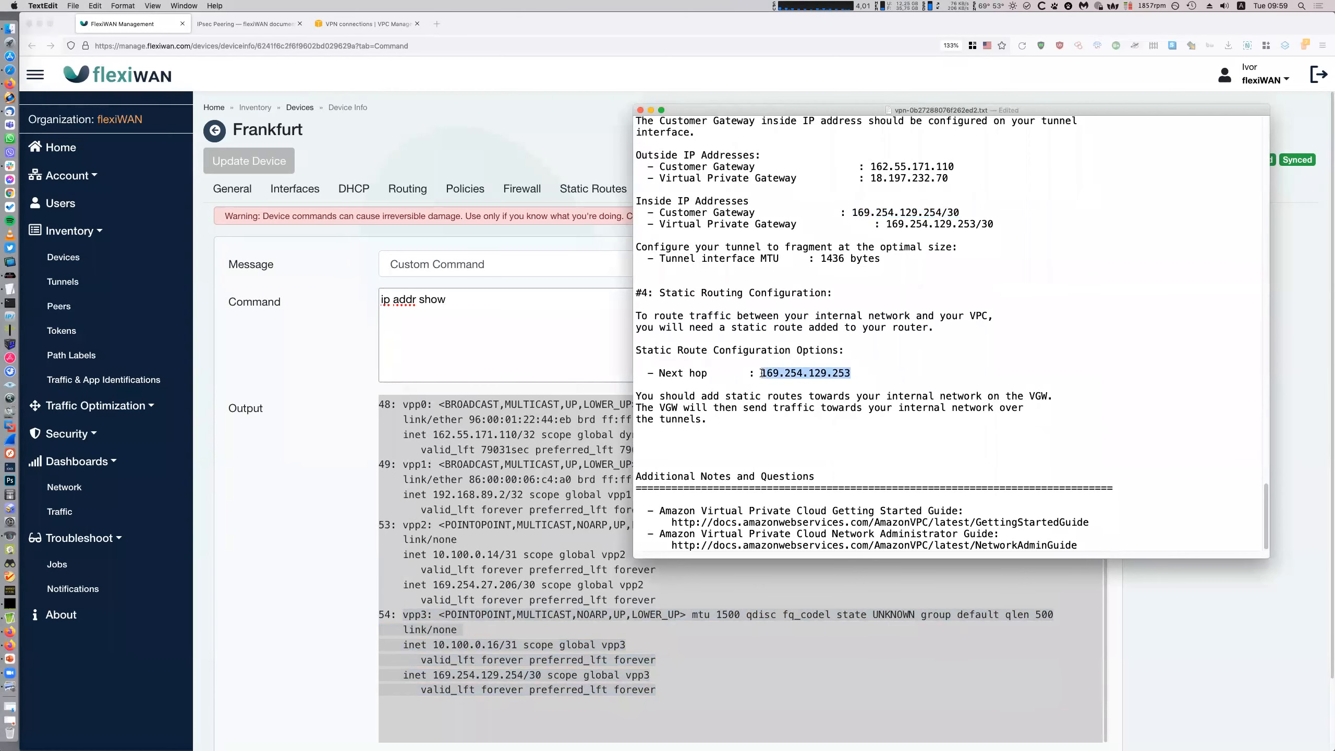
Send 'ping -c 3 169.254.129.253' from Frankfurt, receiving 3 of 3 replies
{"action": "left_click", "coordinate": [600, 327]}
{"action": "left_click", "coordinate": [599, 328]}
{"action": "key", "text": "super+a"}
{"action": "type", "text": "ping -c 3"}
{"action": "key", "text": "super+v"}
{"action": "scroll", "coordinate": [480, 698], "scroll_direction": "down", "scroll_amount": 2}
{"action": "left_click", "coordinate": [479, 701]}
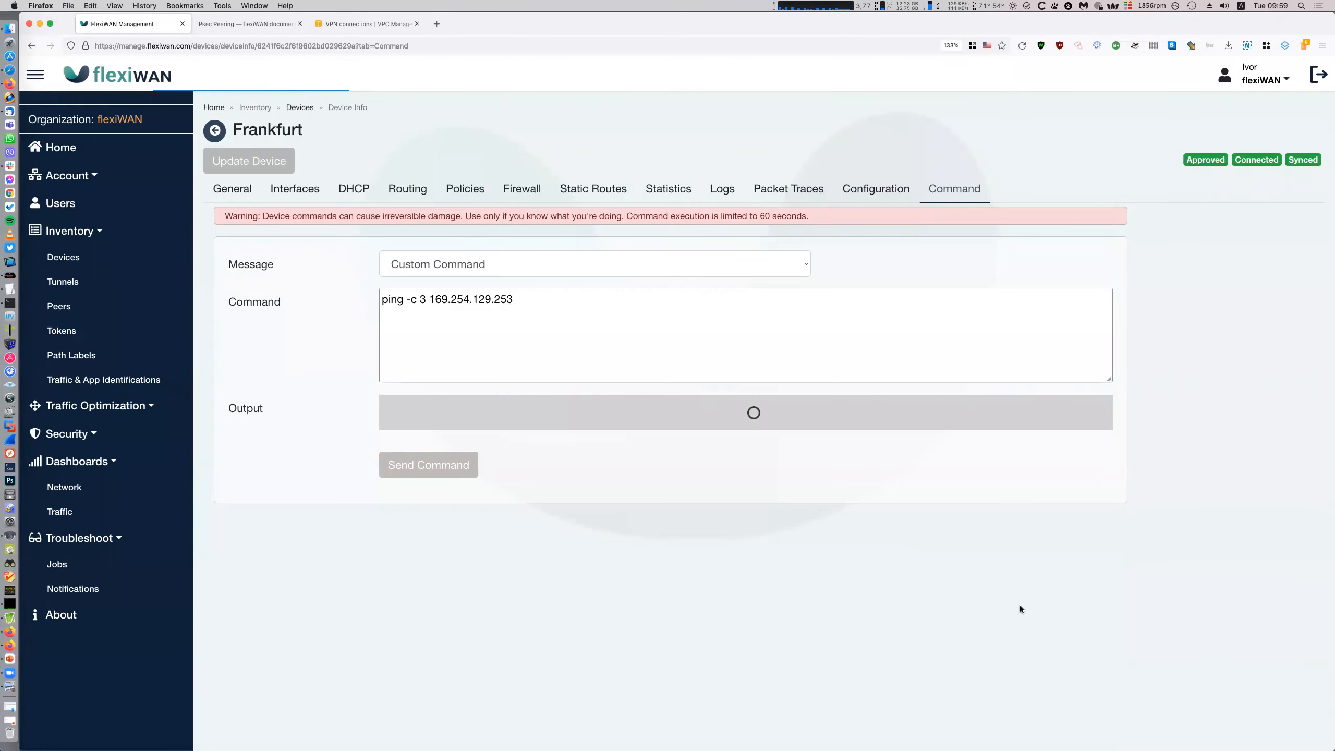
{"action": "left_click", "coordinate": [10, 293]}
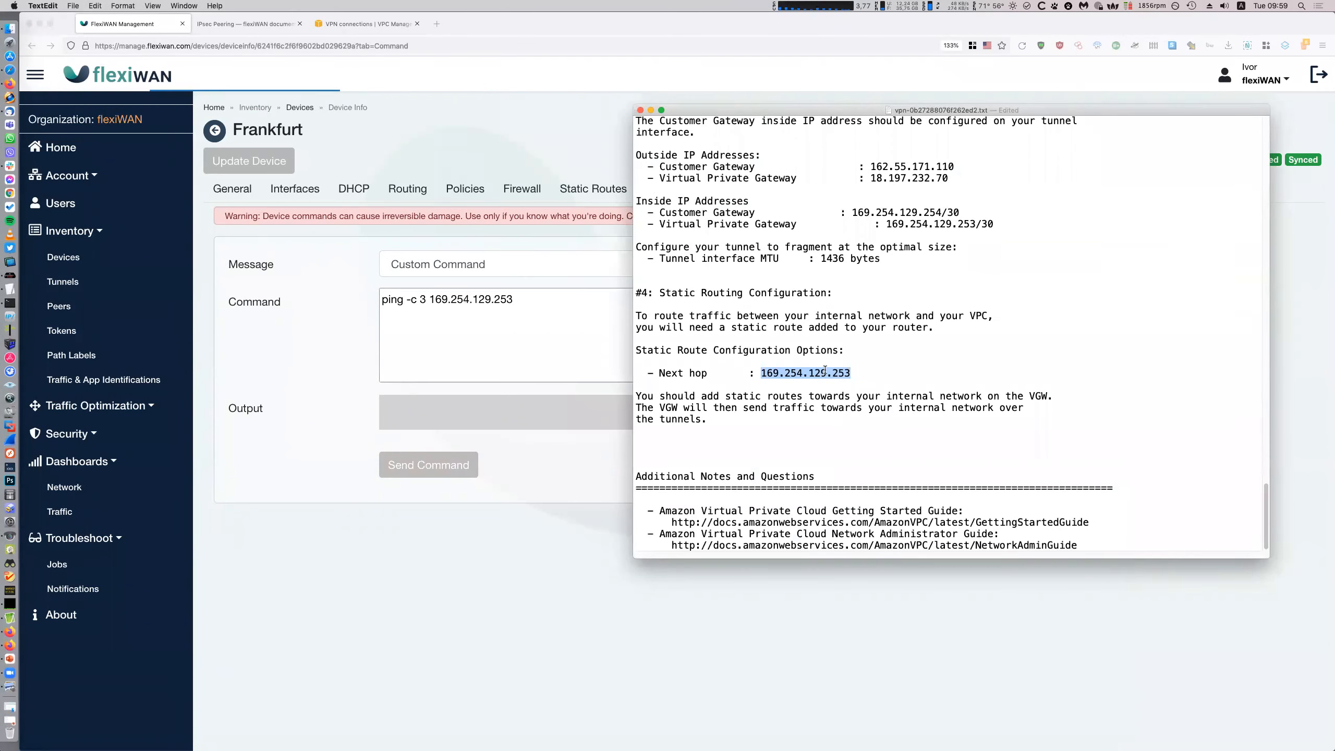
{"action": "key", "text": "super+Tab"}
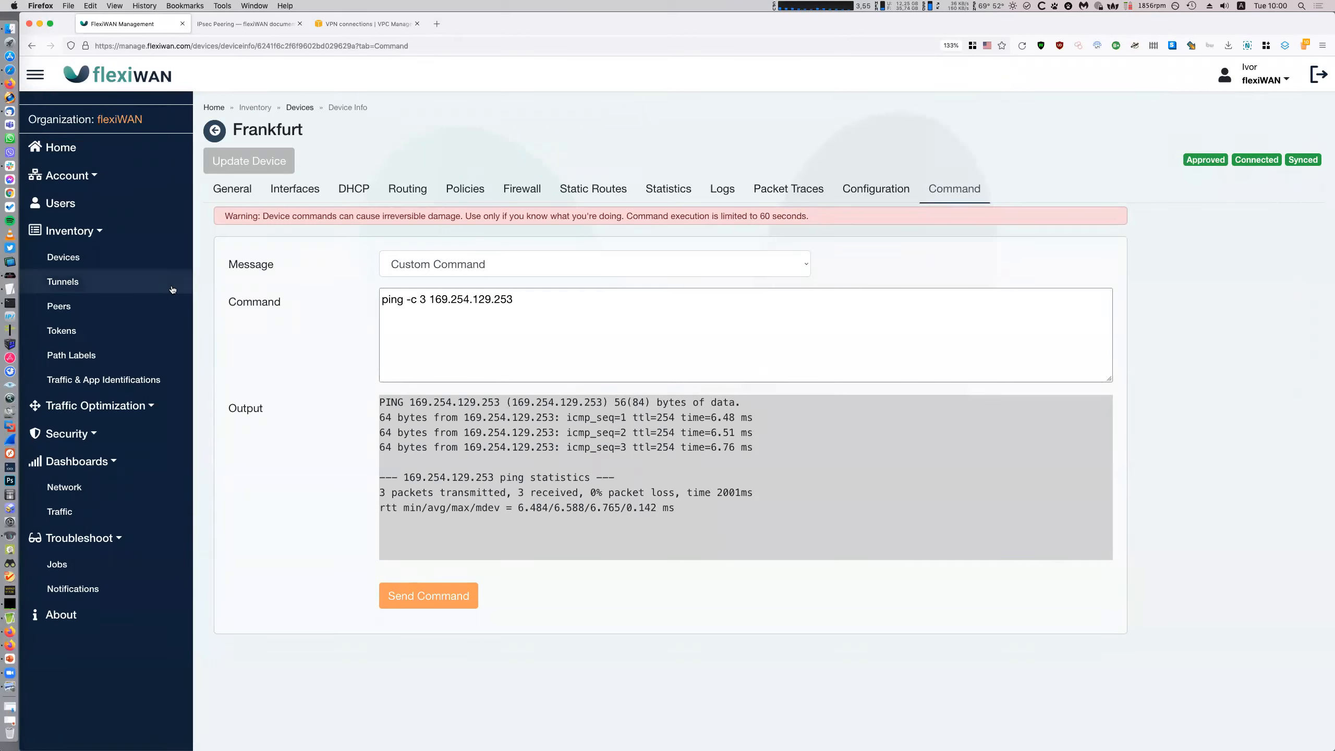
{"action": "left_click", "coordinate": [63, 281]}
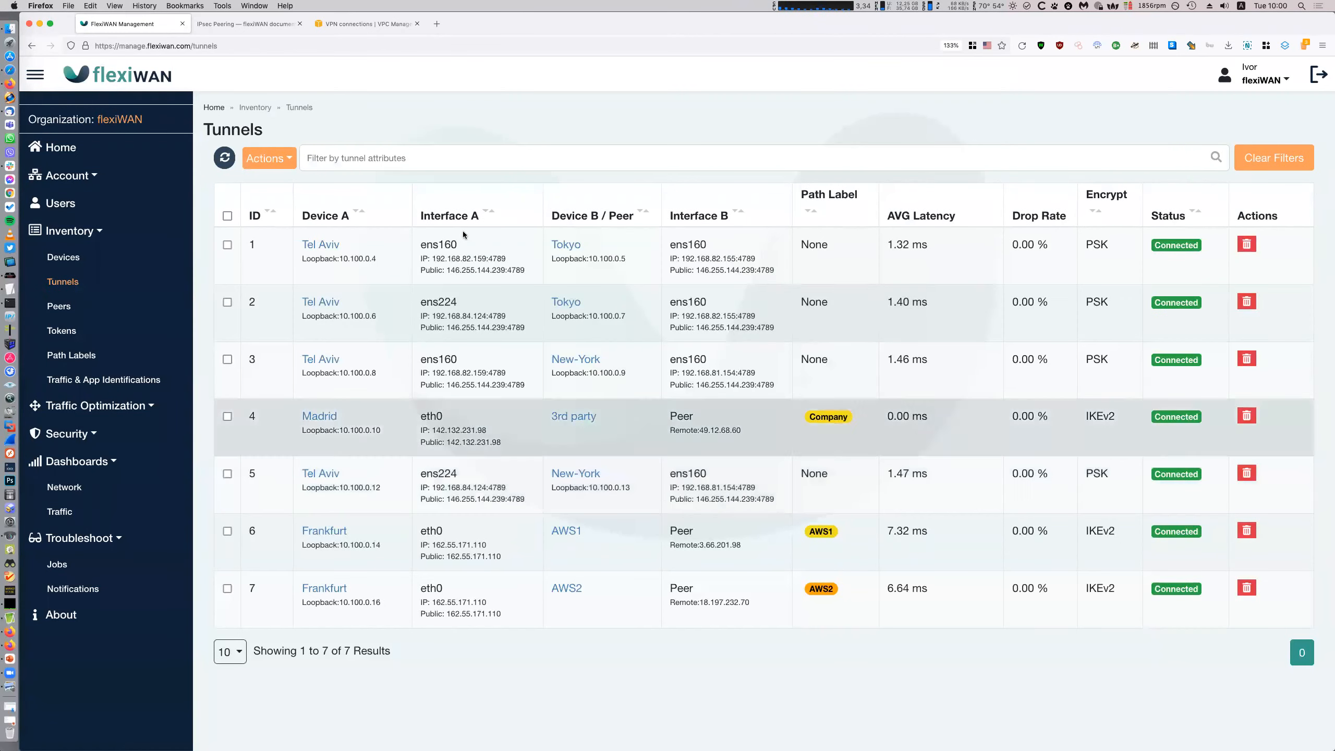
Try a Peer not-equal filter on the tunnels, then clear the filter bar to start over
{"action": "left_click", "coordinate": [378, 158]}
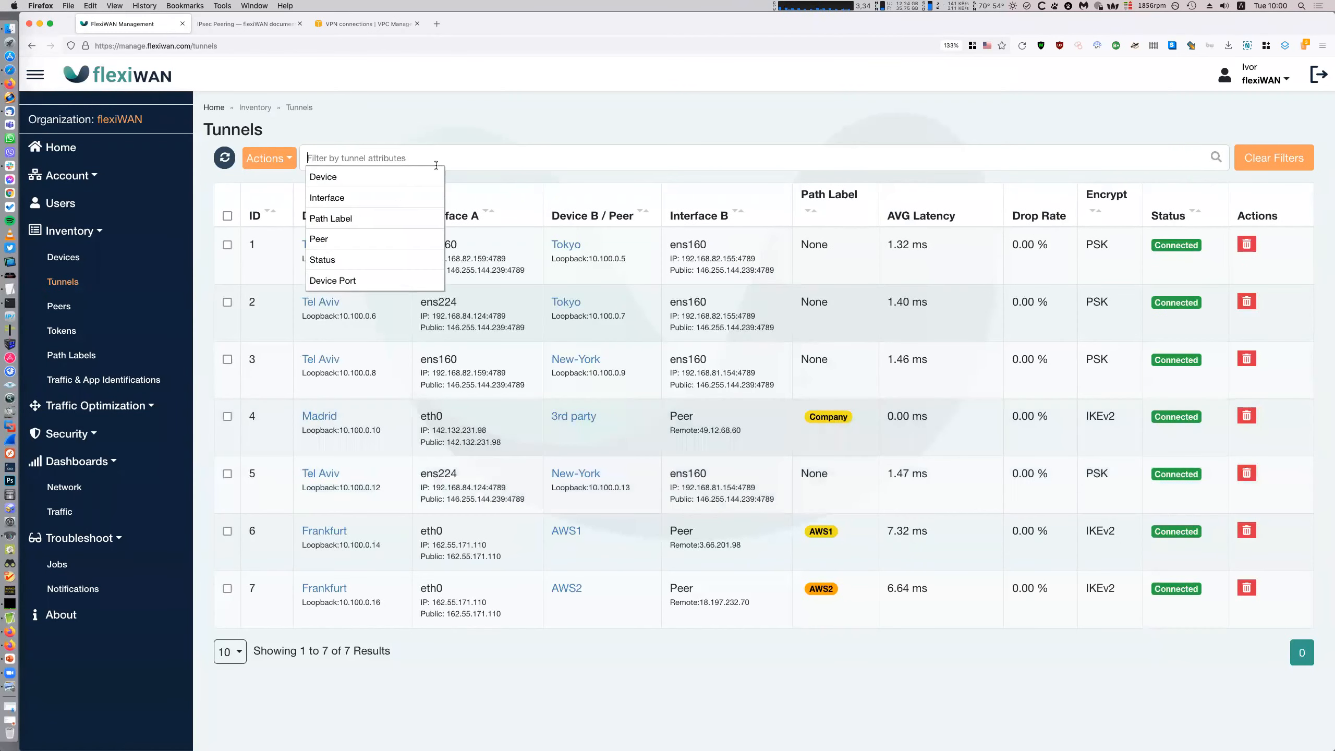
{"action": "left_click", "coordinate": [389, 240]}
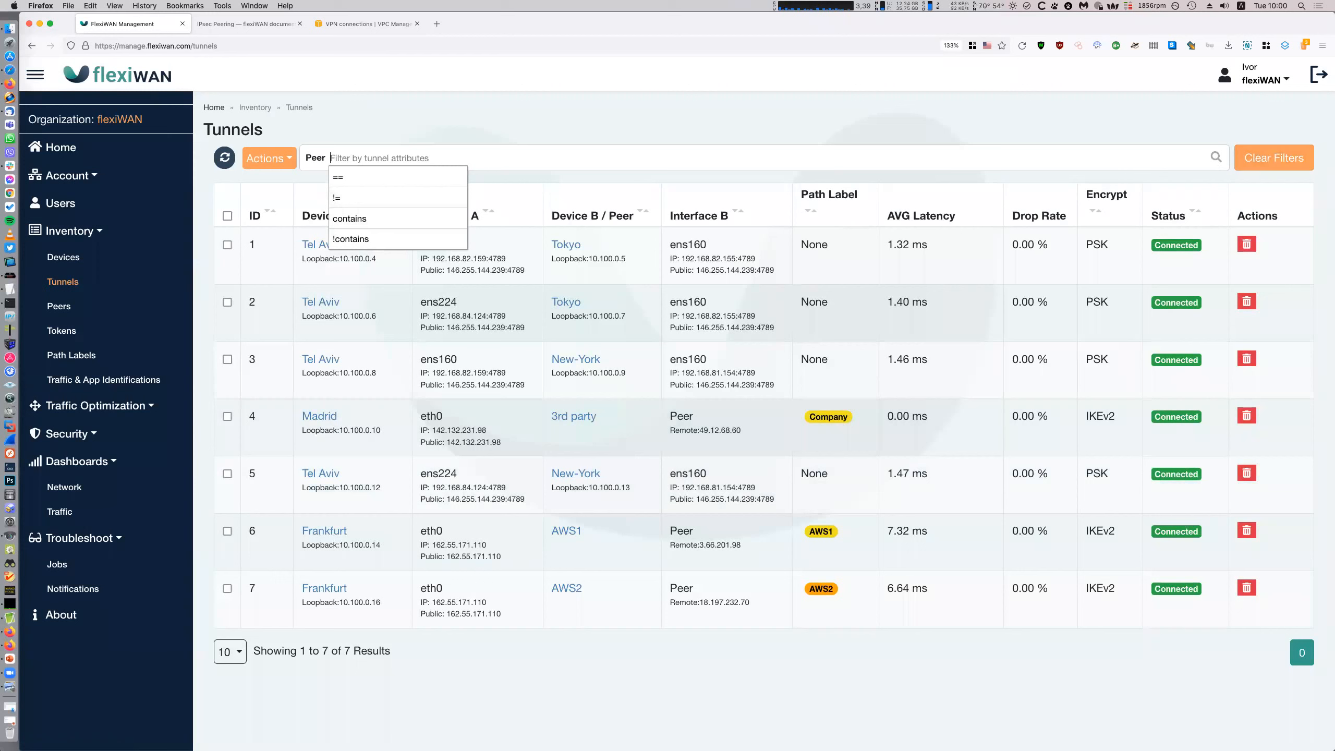
{"action": "left_click", "coordinate": [379, 198]}
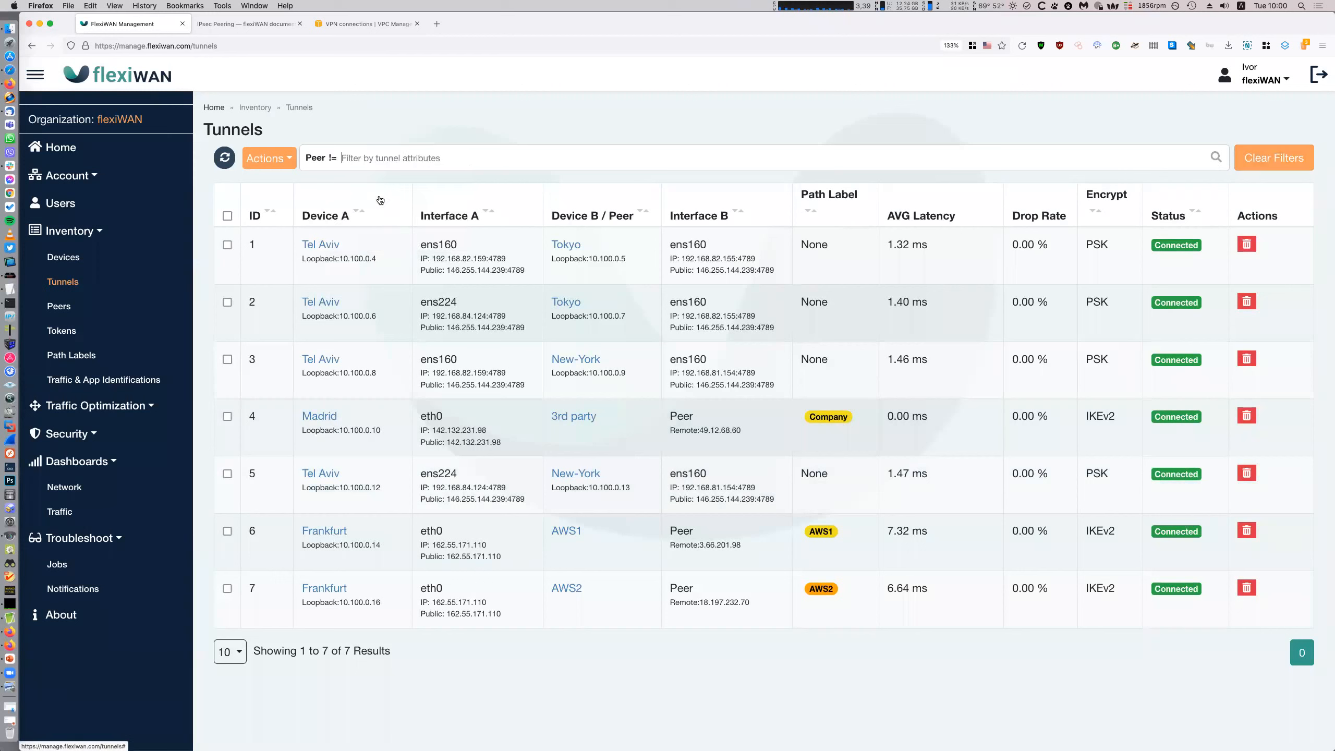
{"action": "left_click", "coordinate": [482, 107]}
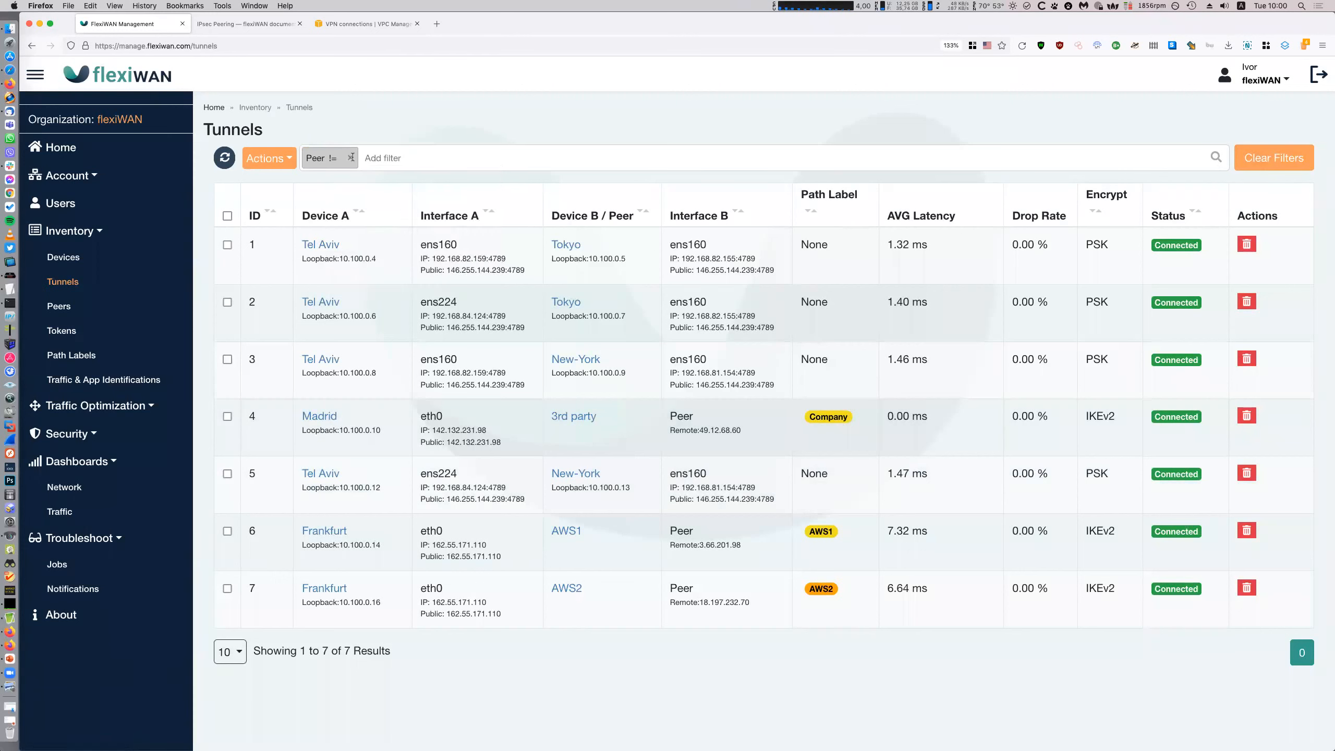
{"action": "left_click", "coordinate": [352, 157]}
{"action": "left_click", "coordinate": [362, 178]}
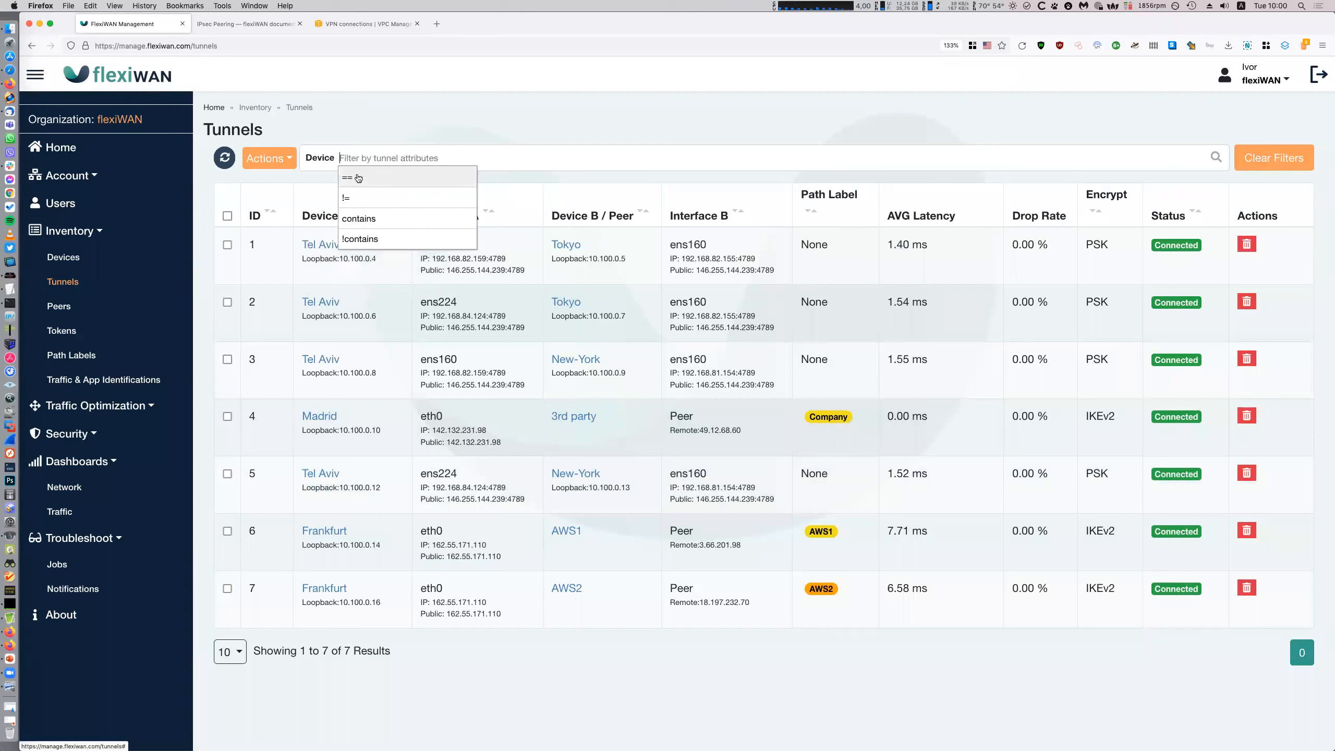
{"action": "left_click", "coordinate": [333, 157]}
Filter tunnels by Device contains 'Frankfurt', leaving tunnels 6 and 7 to AWS1 and AWS2
{"action": "left_click", "coordinate": [347, 178]}
{"action": "left_click", "coordinate": [387, 218]}
{"action": "type", "text": "Frankfurt"}
{"action": "key", "text": "Return"}
{"action": "left_click", "coordinate": [863, 618]}
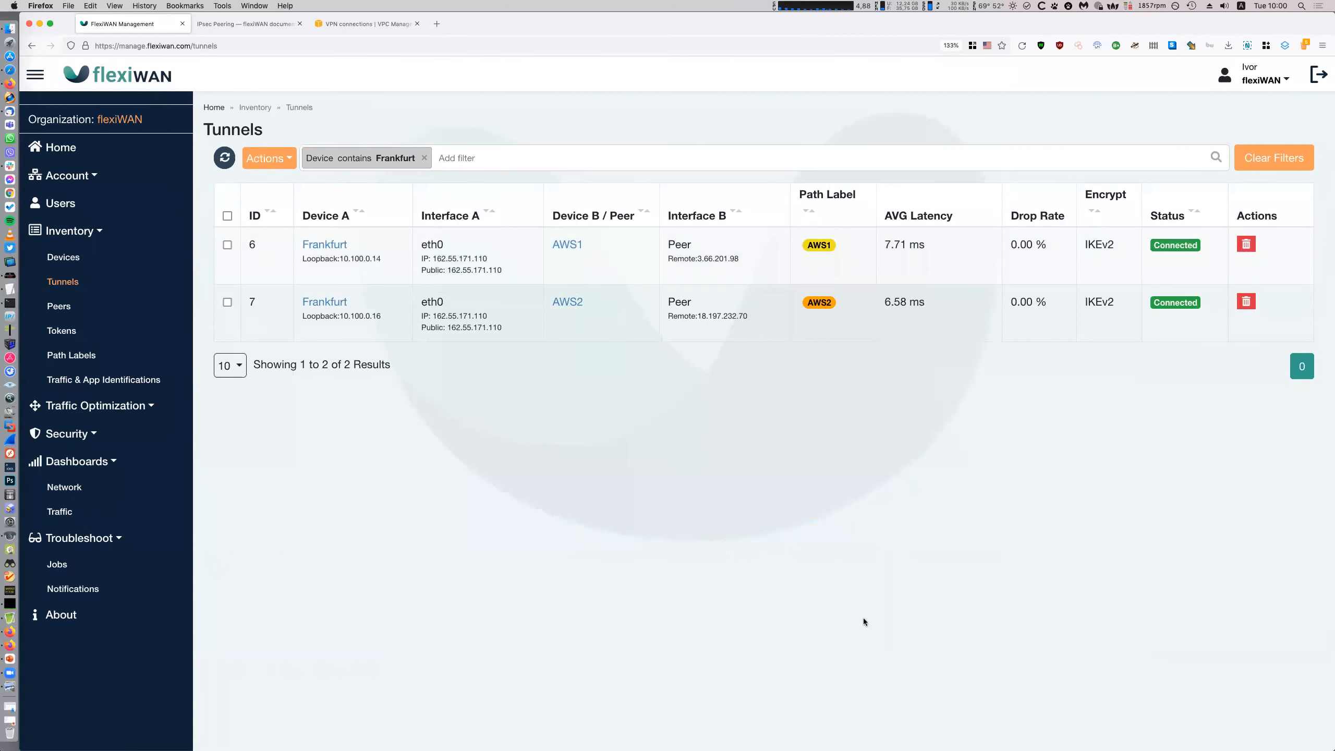
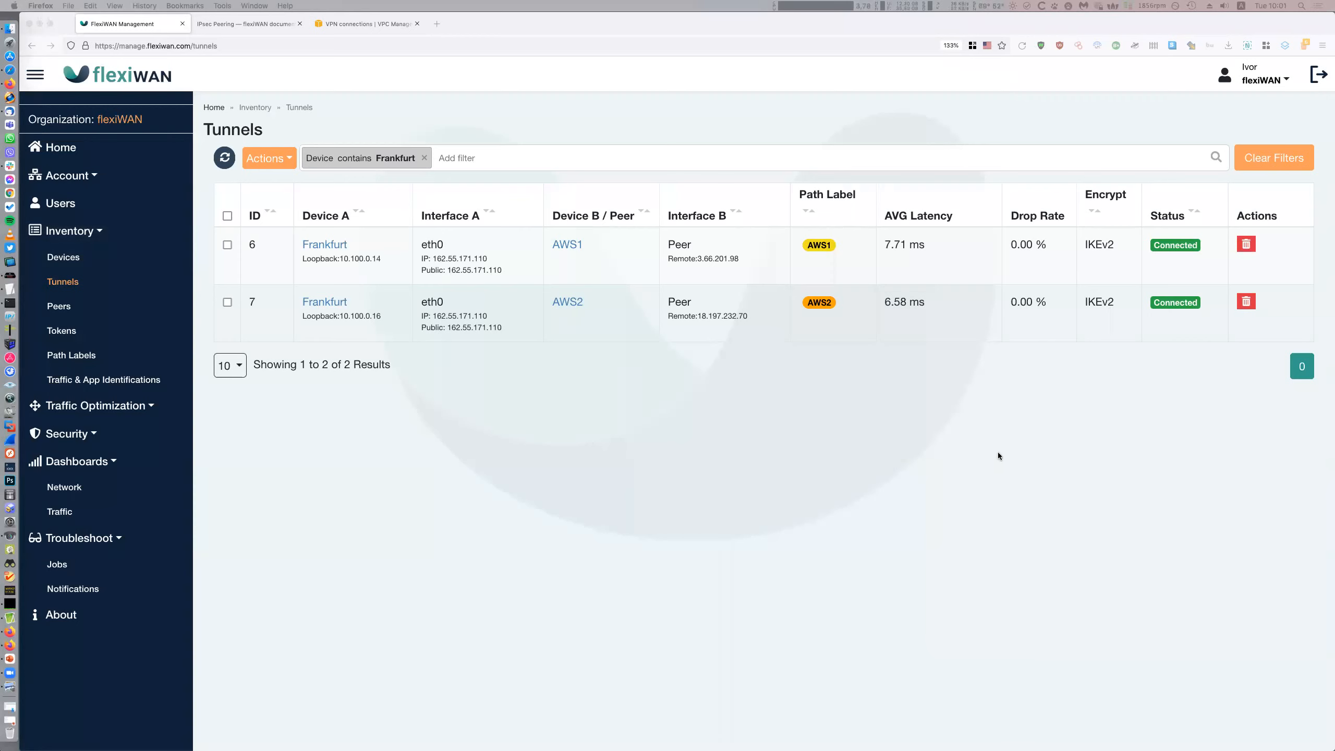
Glance over flexiWAN's device and IPsec peer lists, then return to the tunnels list
{"action": "left_click", "coordinate": [884, 554]}
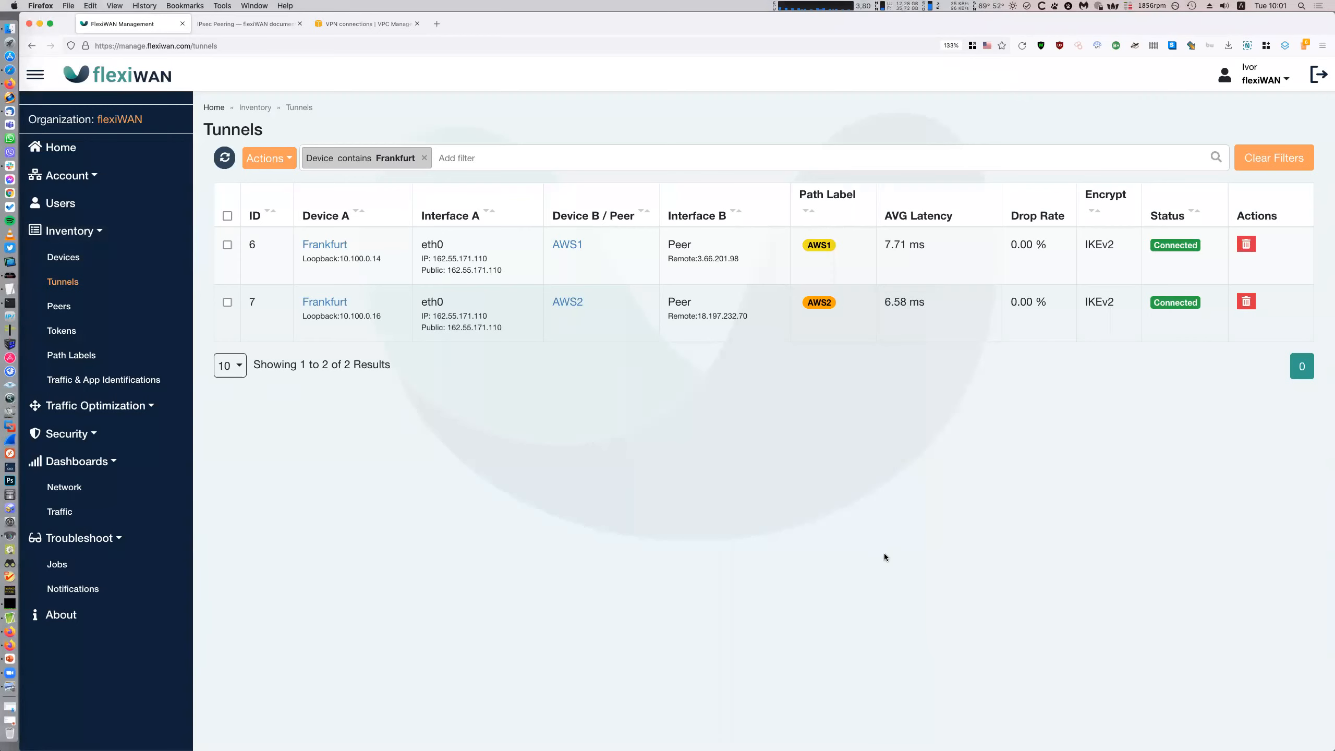
{"action": "left_click", "coordinate": [63, 257]}
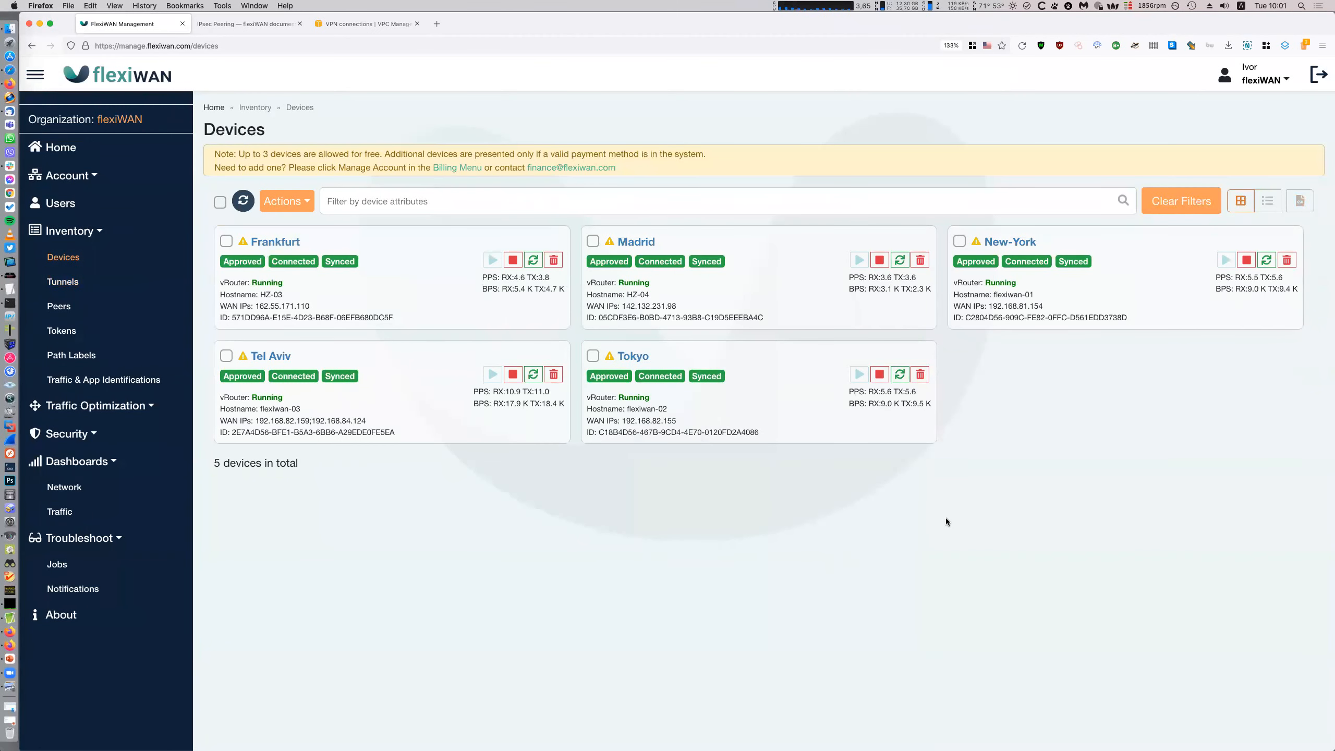
{"action": "left_click", "coordinate": [91, 306]}
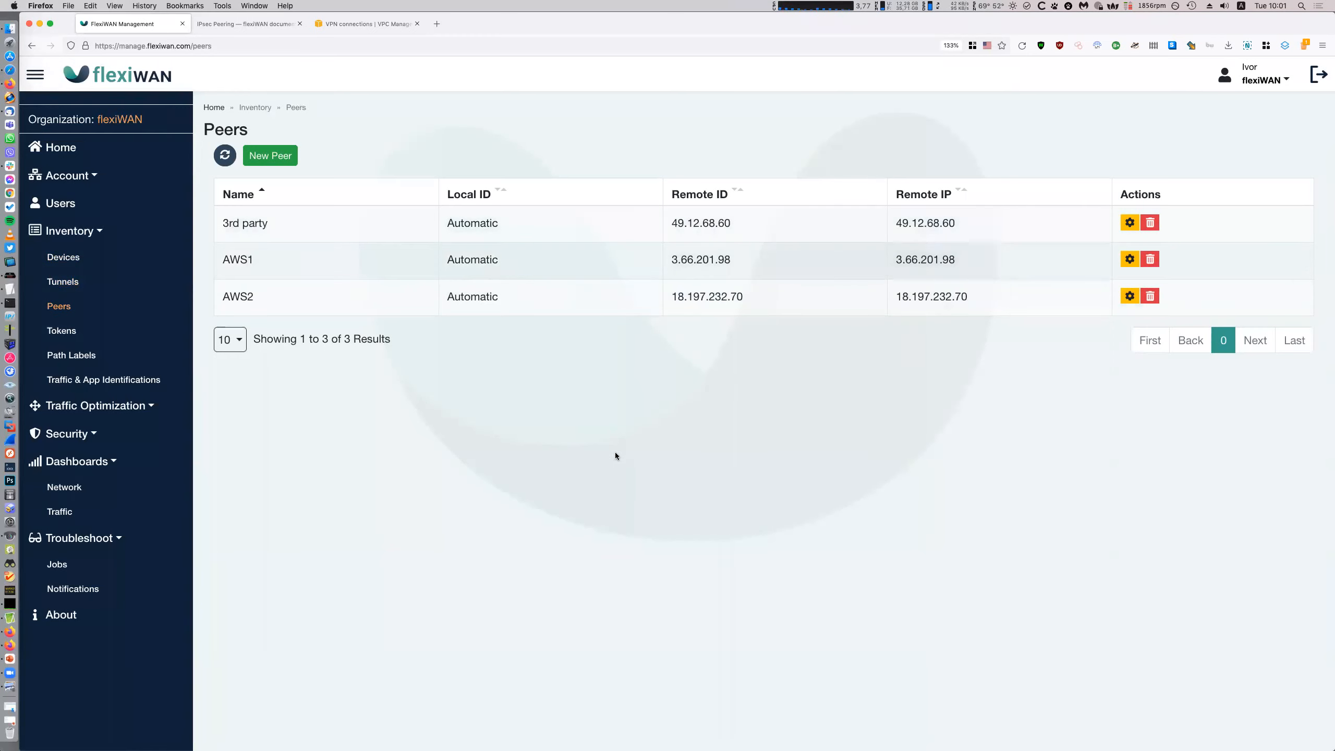
{"action": "left_click", "coordinate": [117, 257]}
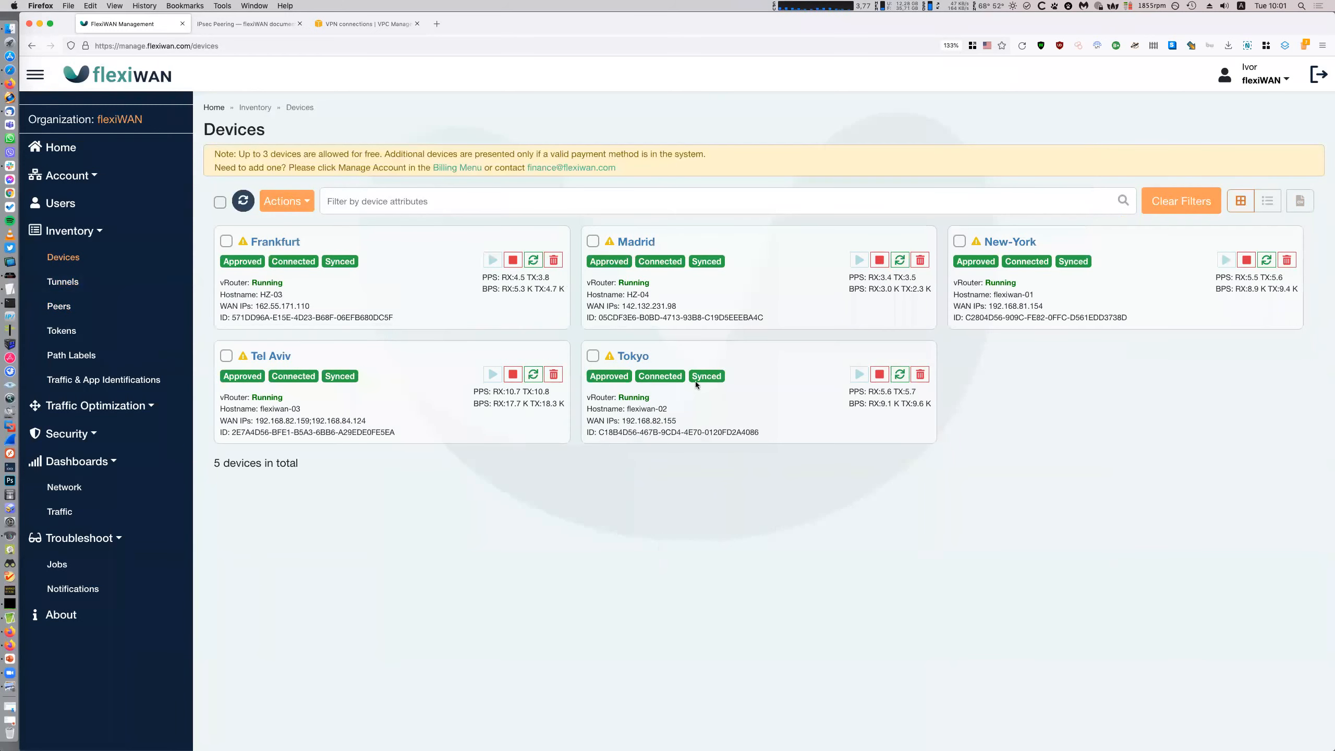
{"action": "left_click", "coordinate": [4, 69]}
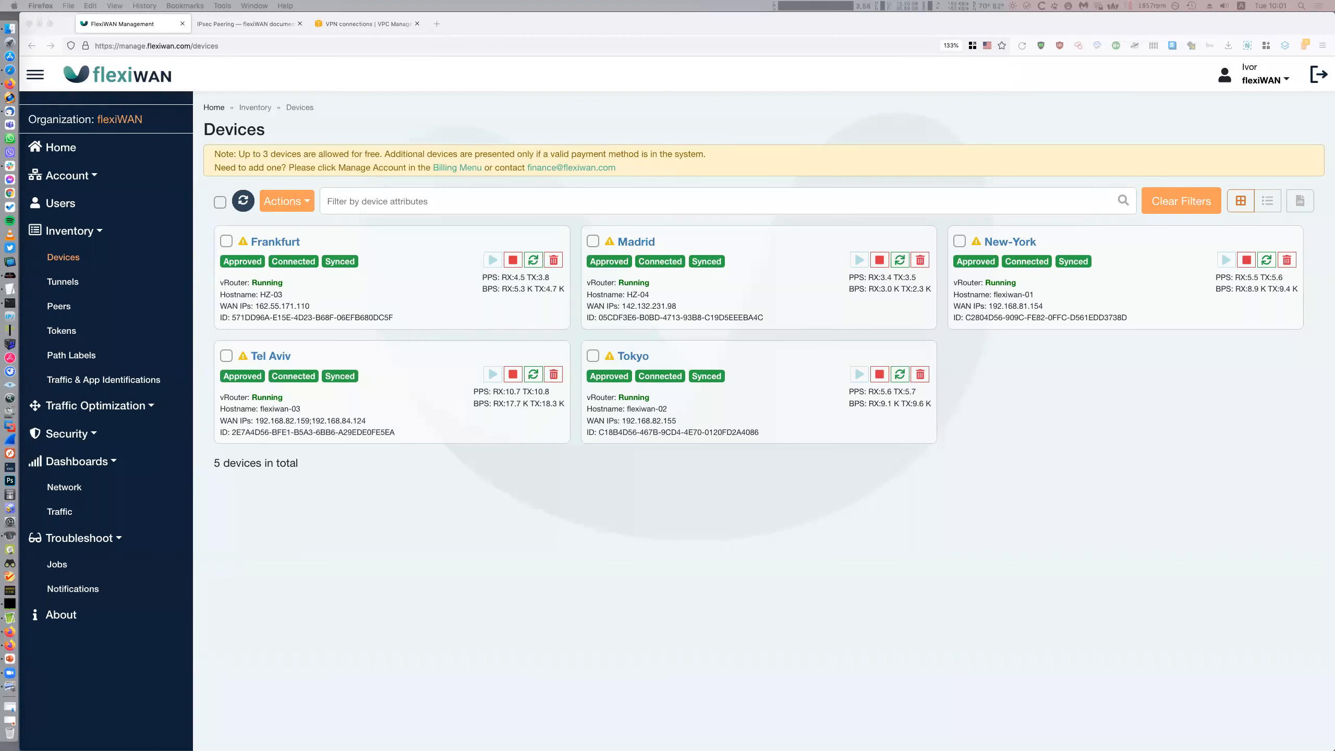
{"action": "left_click", "coordinate": [160, 282]}
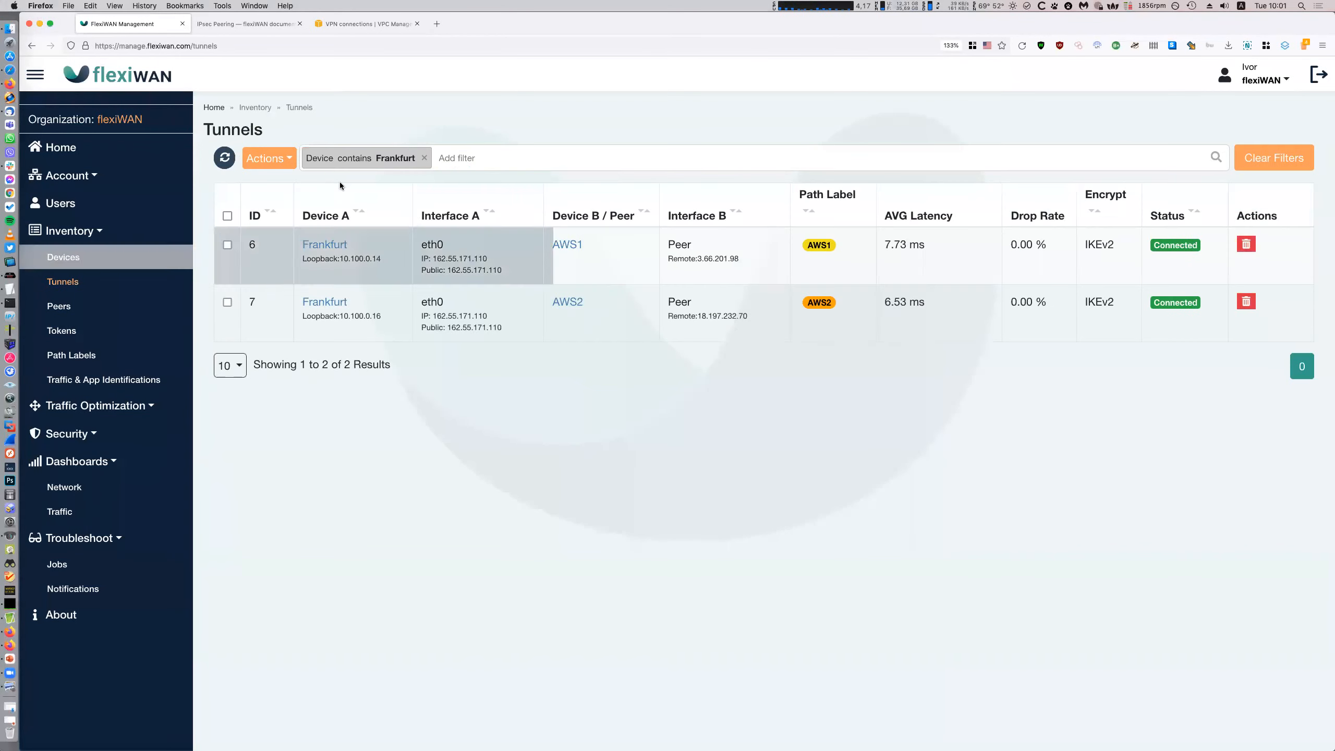
Replace the Frankfurt filter with Device contains 'Madrid' and bring the pfSense dashboard alongside
{"action": "left_click", "coordinate": [425, 159]}
{"action": "left_click", "coordinate": [456, 159]}
{"action": "type", "text": "d"}
{"action": "left_click", "coordinate": [414, 178]}
{"action": "left_click", "coordinate": [415, 218]}
{"action": "type", "text": "Madrid"}
{"action": "key", "text": "Return"}
{"action": "left_click", "coordinate": [769, 621]}
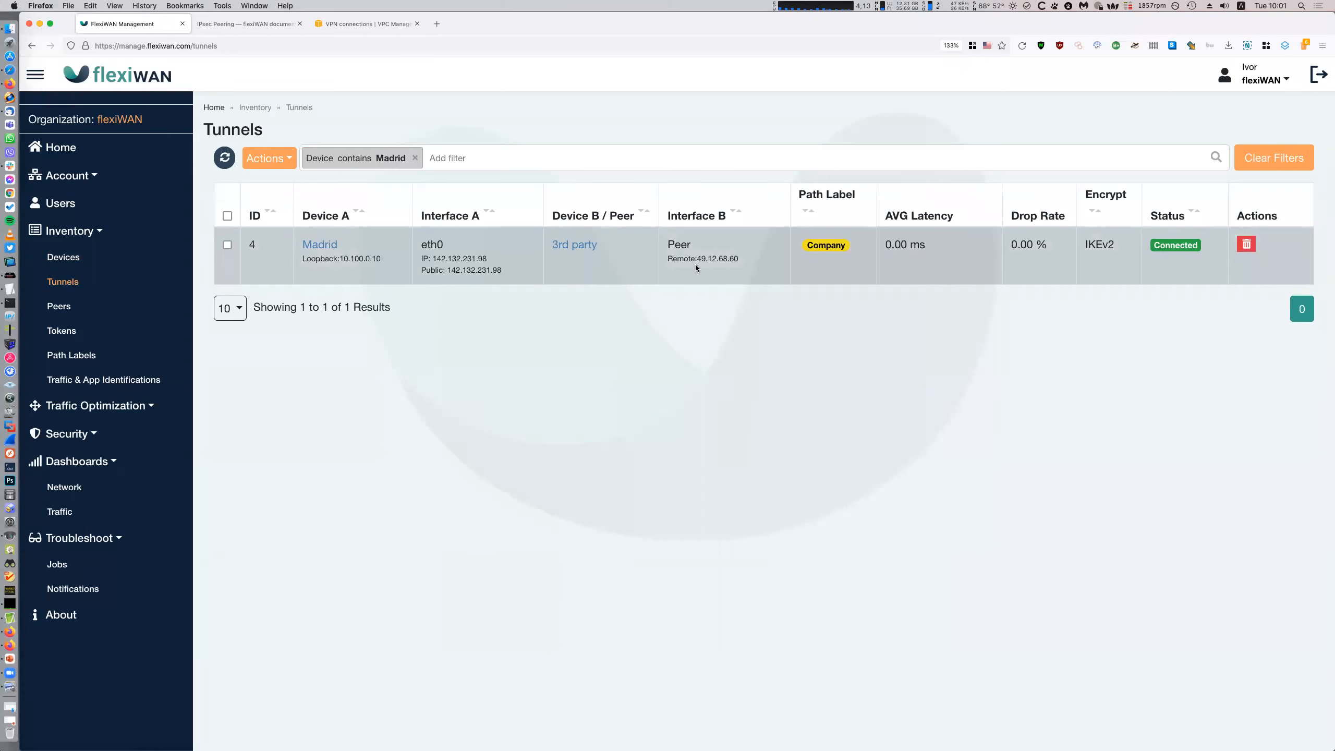
{"action": "left_click_drag", "start_coordinate": [1334, 74], "coordinate": [880, 160]}
Enlarge the pfSense page and open the Madrid tunnel's phase 1 edit form from VPN > IPsec
{"action": "key", "text": "super+plus"}
{"action": "key", "text": "super+plus"}
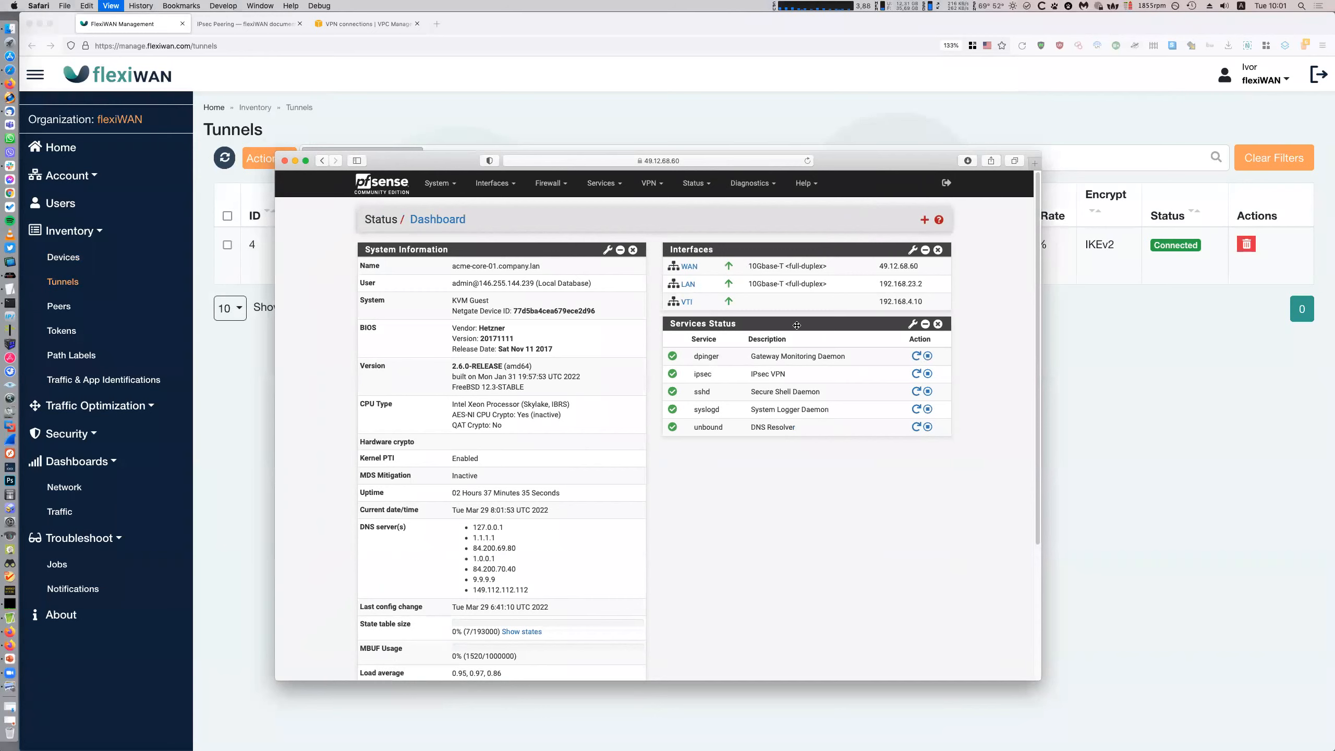
{"action": "left_click_drag", "start_coordinate": [390, 160], "coordinate": [371, 92]}
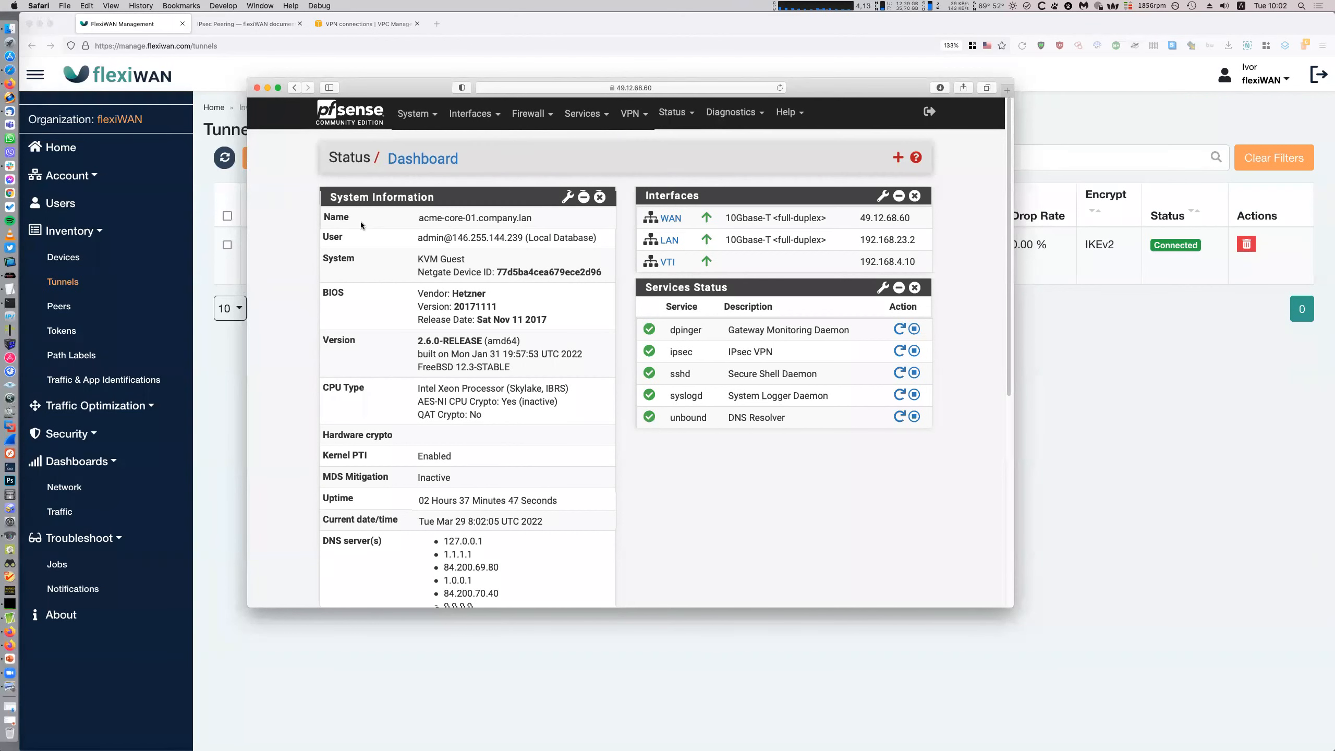
{"action": "left_click", "coordinate": [622, 120]}
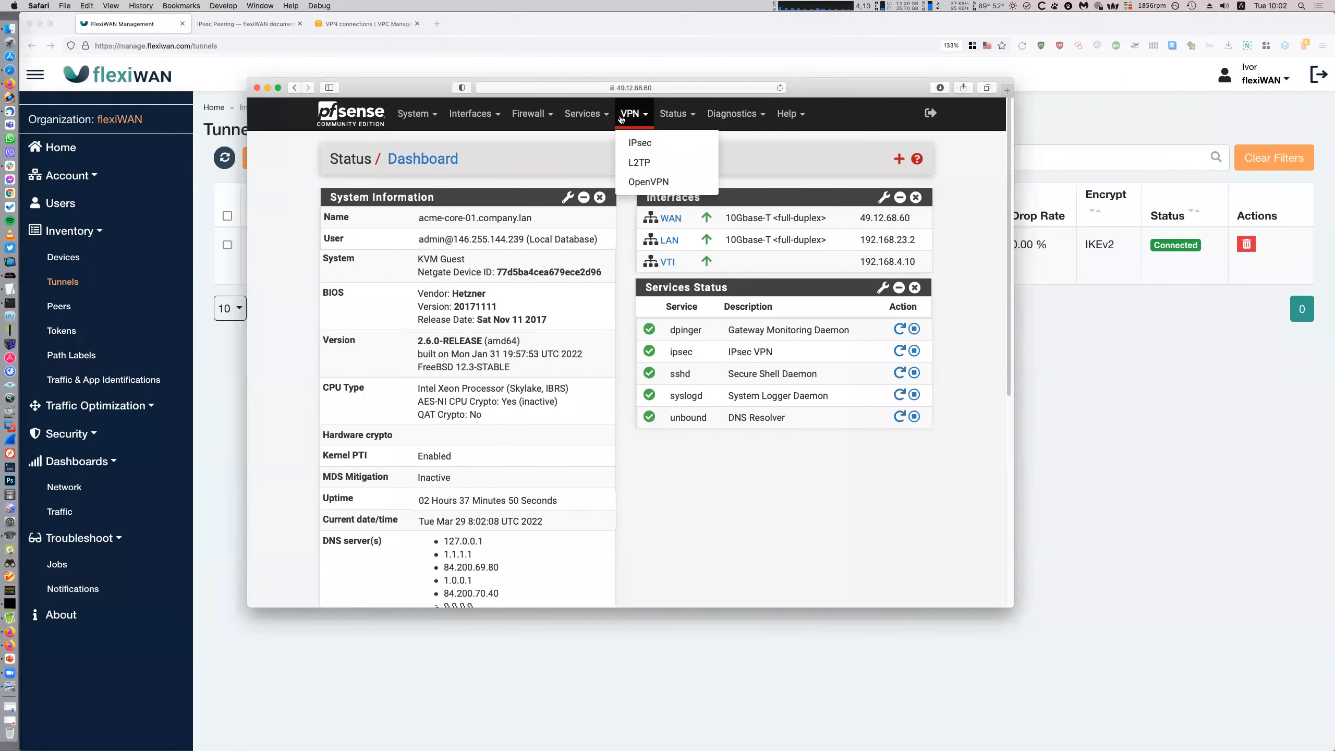
{"action": "left_click", "coordinate": [633, 136]}
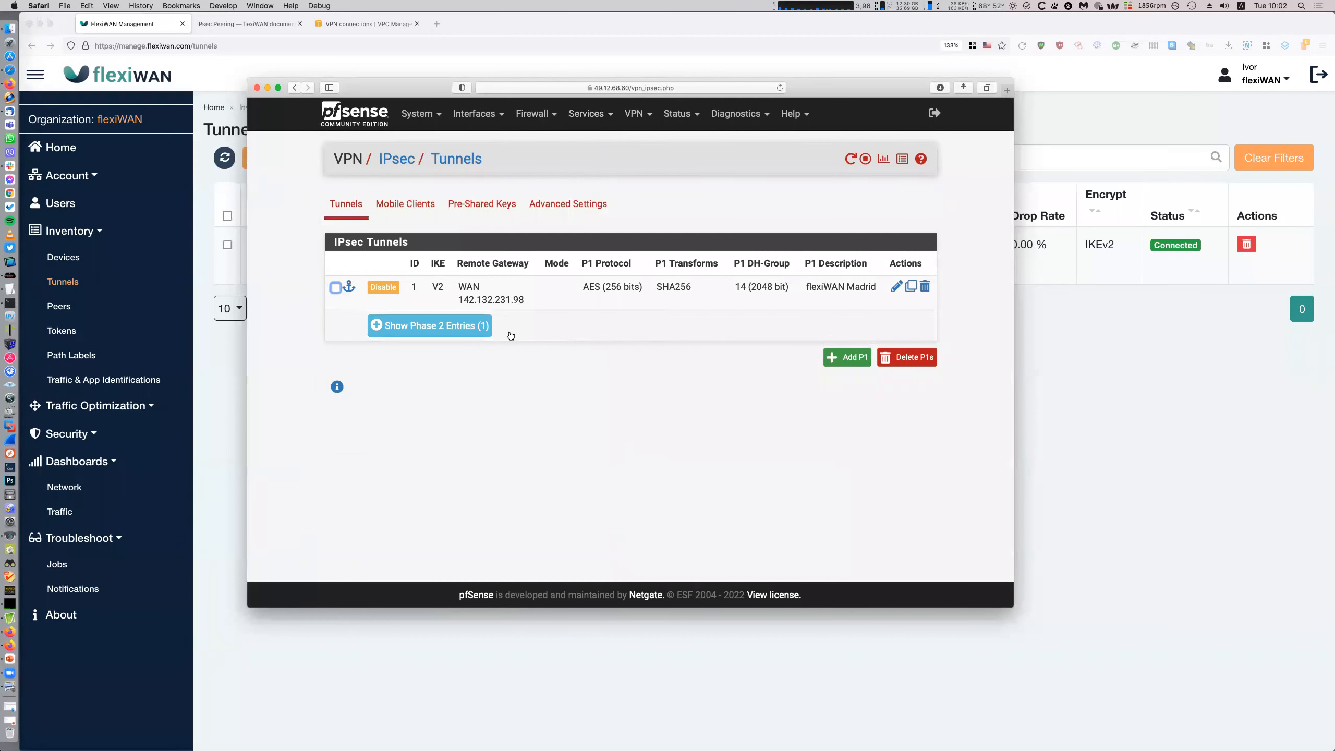
{"action": "left_click", "coordinate": [436, 325]}
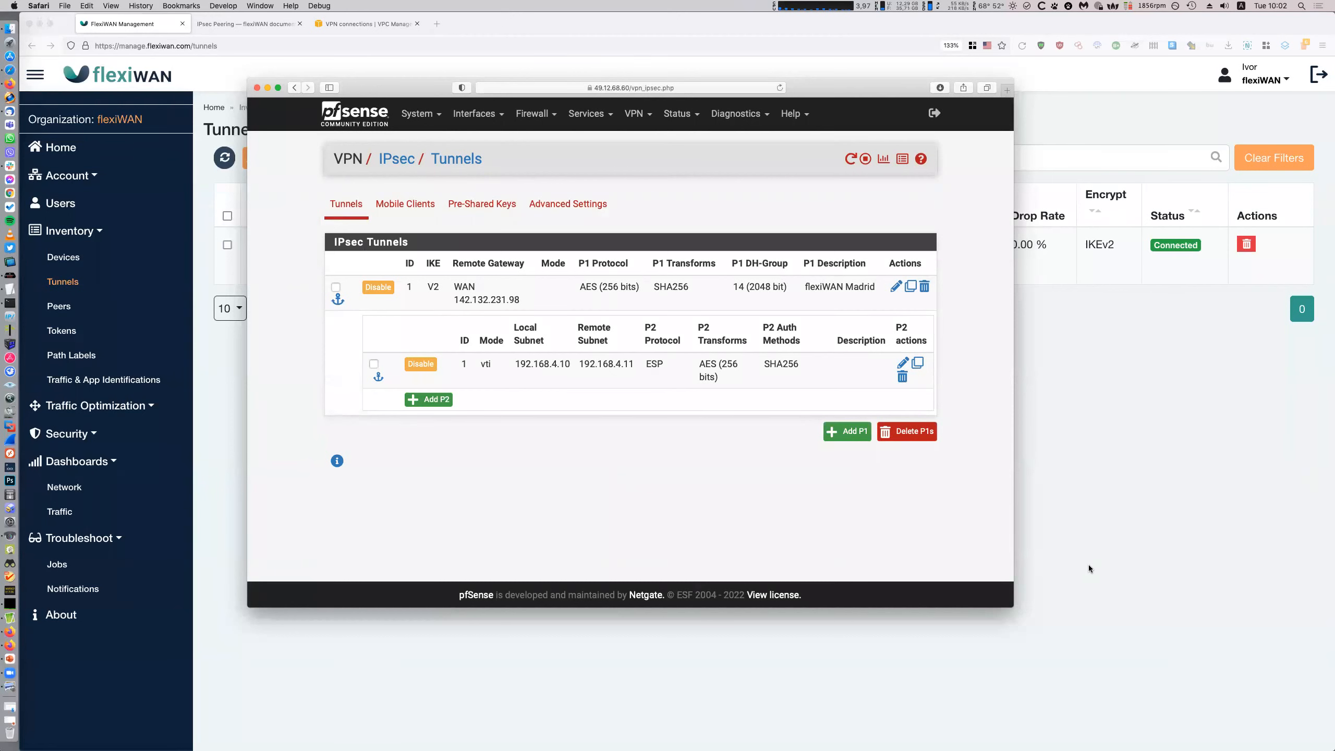
{"action": "left_click", "coordinate": [896, 287]}
{"action": "scroll", "coordinate": [893, 362], "scroll_direction": "down", "scroll_amount": 3}
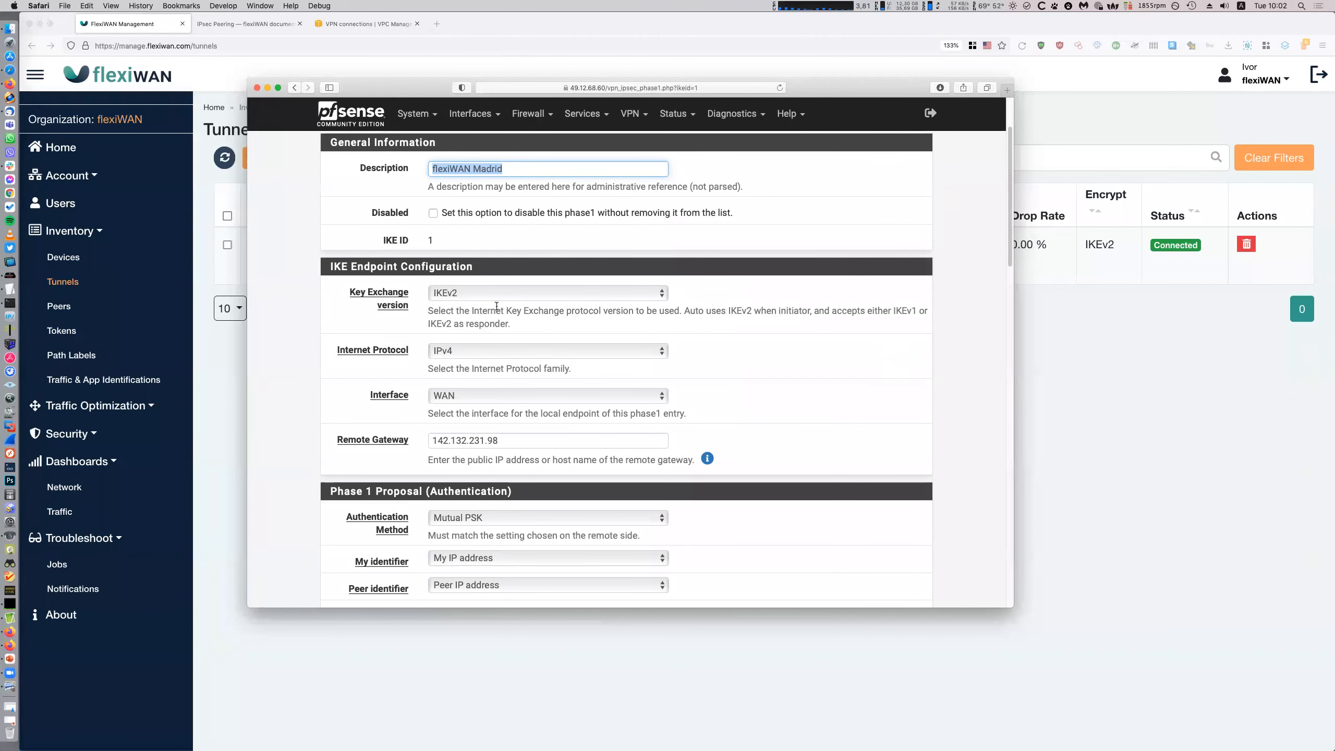
Check the phase 1 Remote Gateway address 142.132.231.98 in pfSense
{"action": "scroll", "coordinate": [495, 312], "scroll_direction": "down", "scroll_amount": 2}
{"action": "left_click_drag", "start_coordinate": [528, 346], "coordinate": [429, 308]}
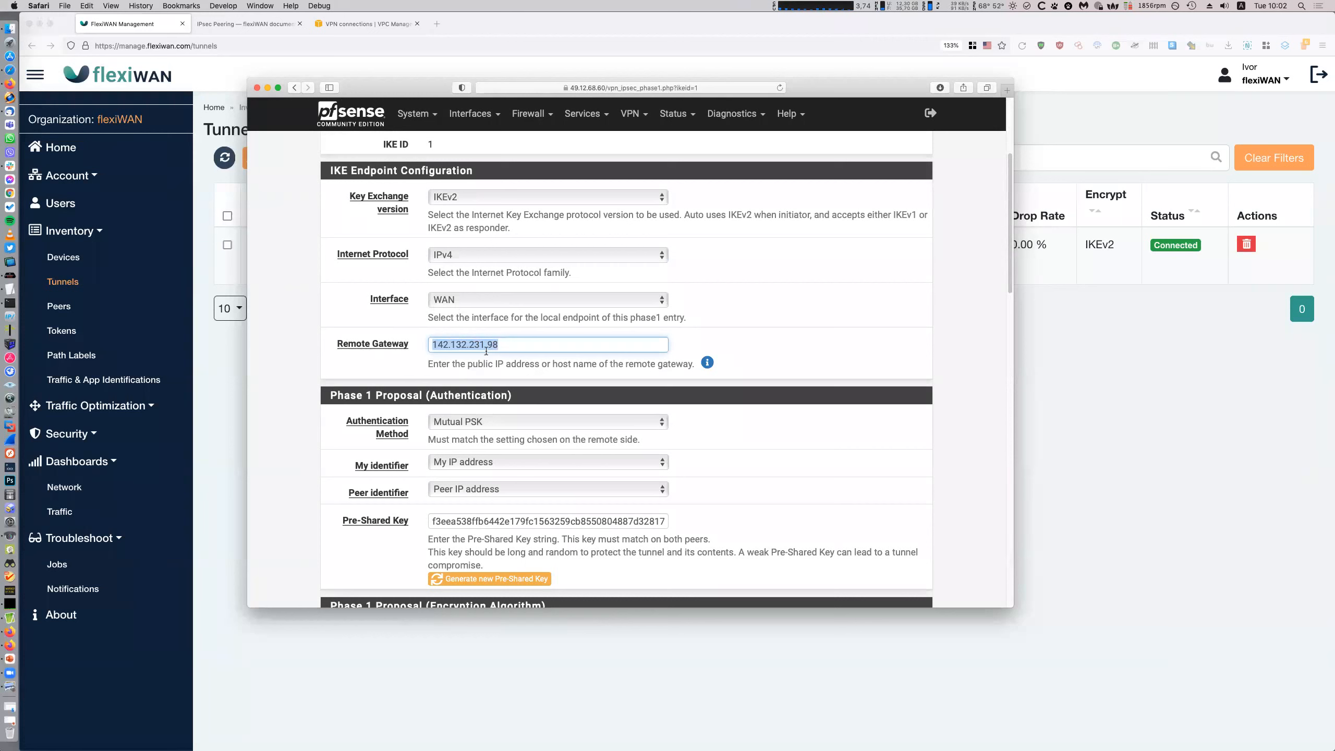
{"action": "left_click", "coordinate": [542, 350]}
{"action": "left_click_drag", "start_coordinate": [518, 343], "coordinate": [396, 343]}
{"action": "scroll", "coordinate": [810, 361], "scroll_direction": "down", "scroll_amount": 3}
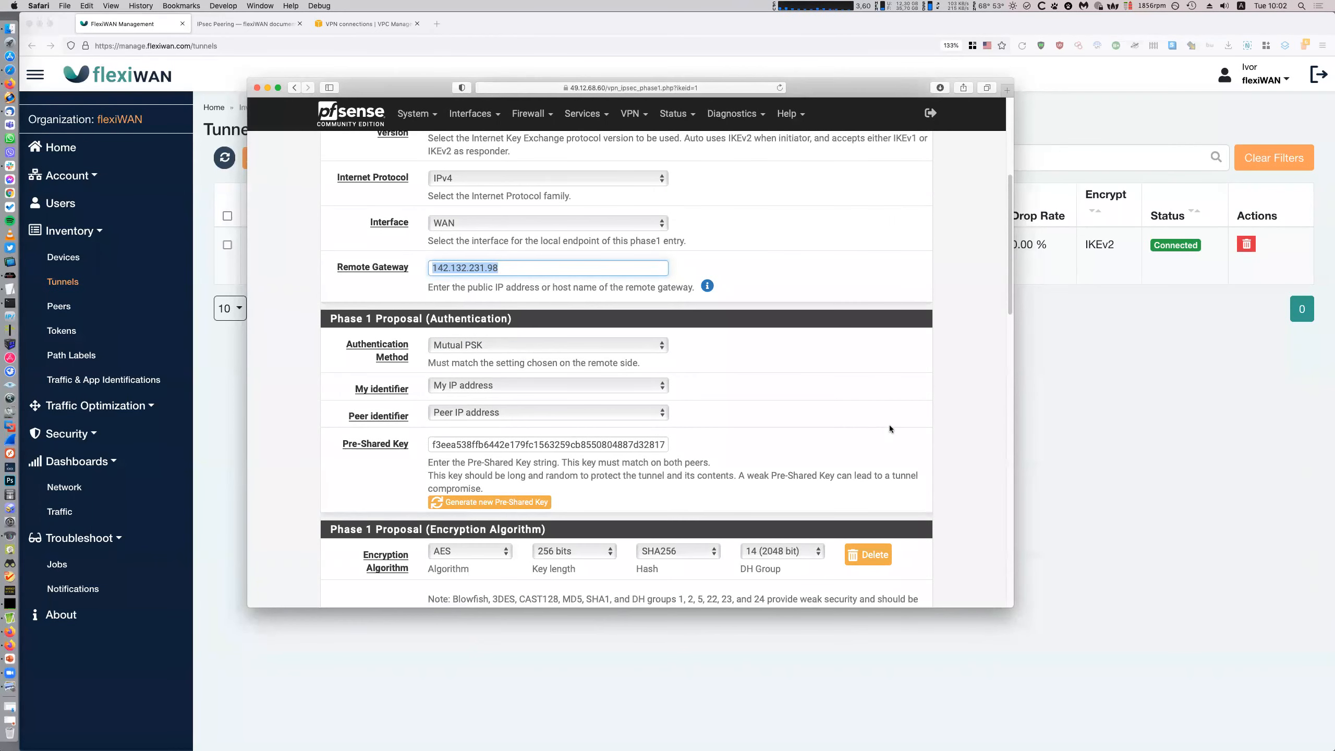
{"action": "left_click", "coordinate": [741, 385]}
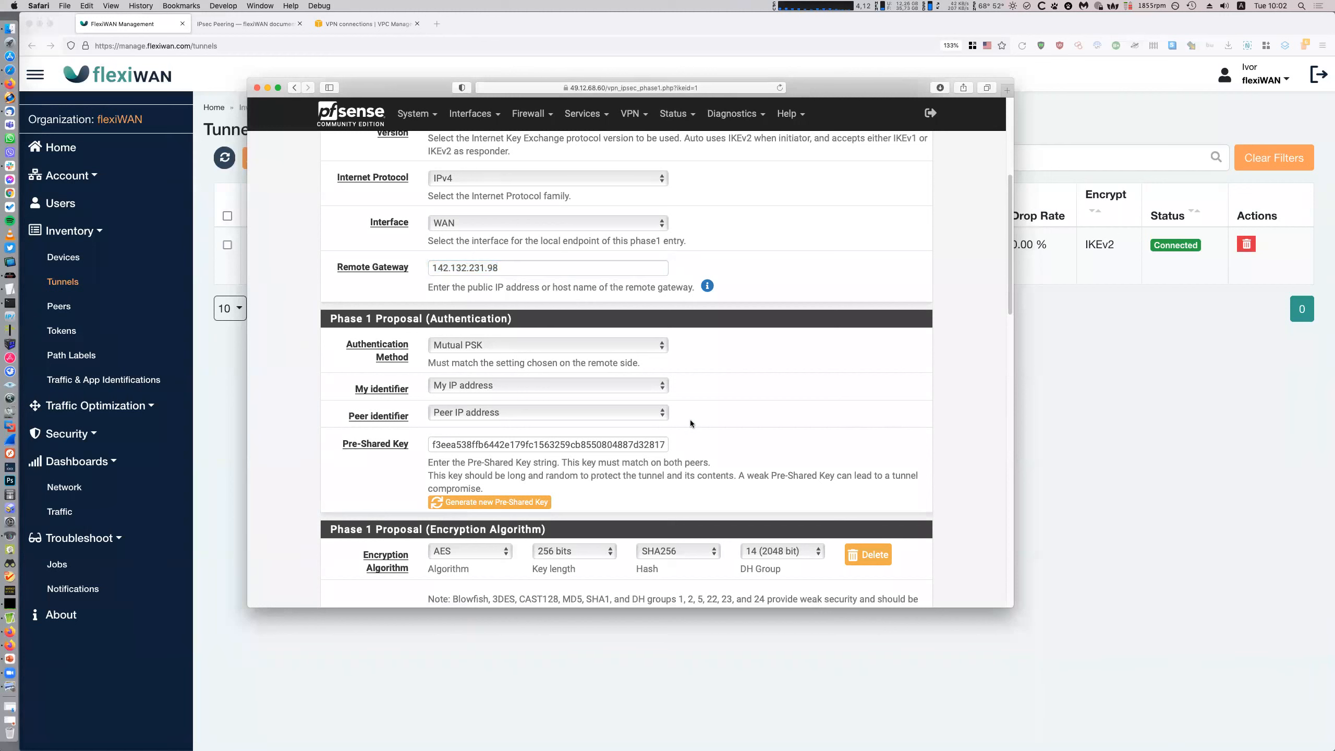
Compare with the pre-shared key in flexiWAN's 3rd party peer settings
{"action": "left_click", "coordinate": [1092, 512]}
{"action": "left_click", "coordinate": [78, 306]}
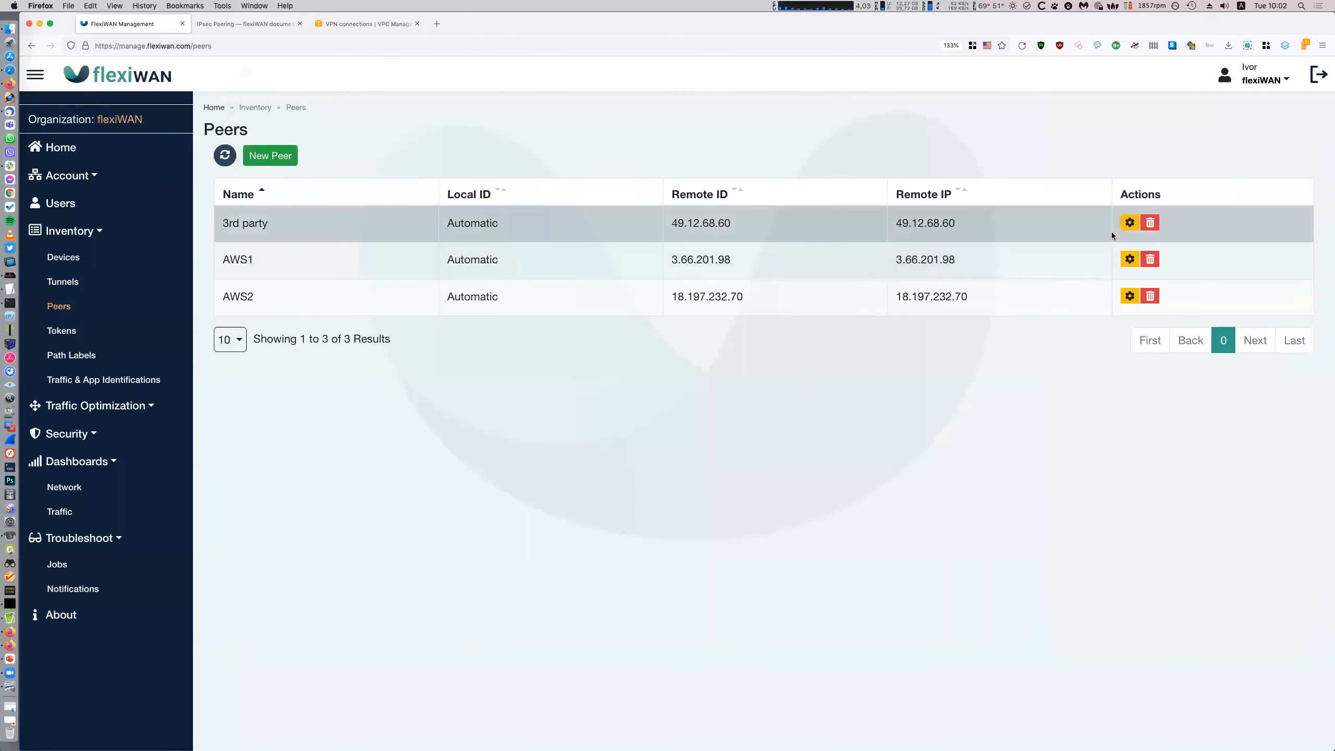
{"action": "left_click", "coordinate": [1130, 223]}
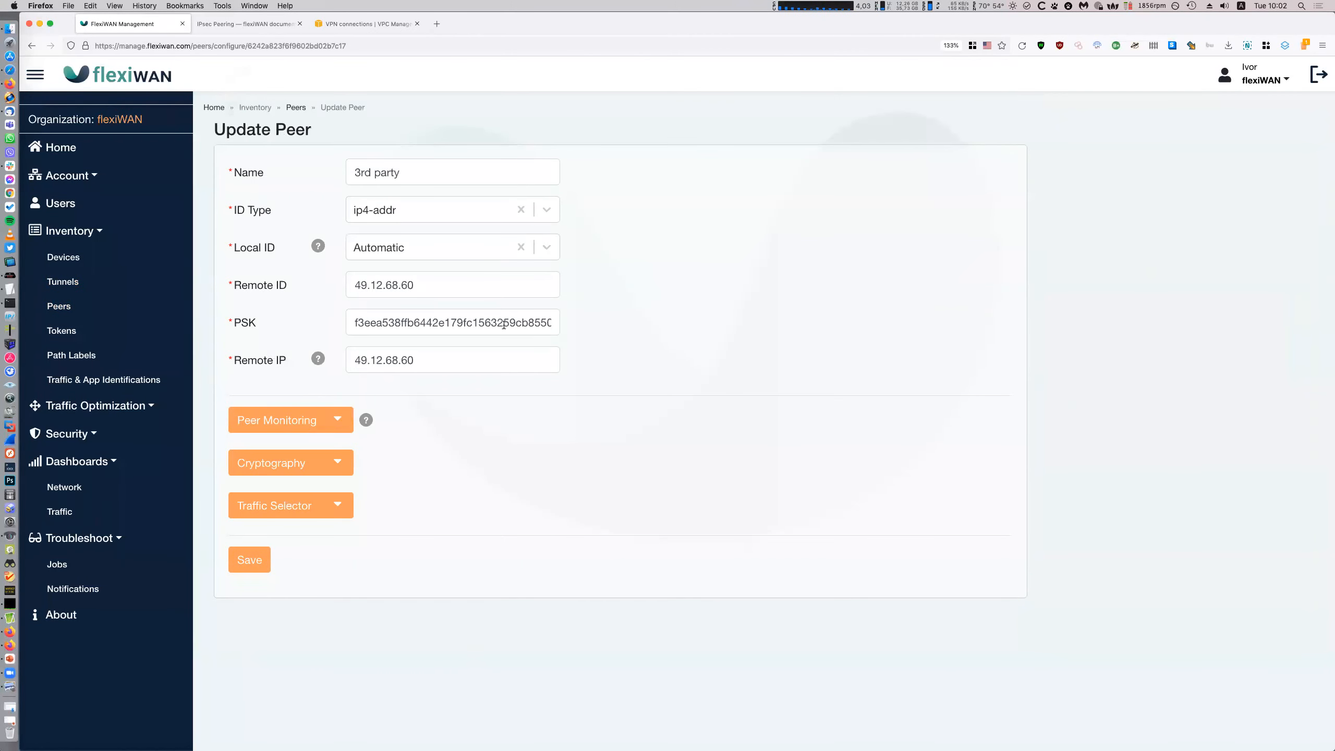
{"action": "double_click", "coordinate": [244, 323]}
{"action": "left_click", "coordinate": [88, 263]}
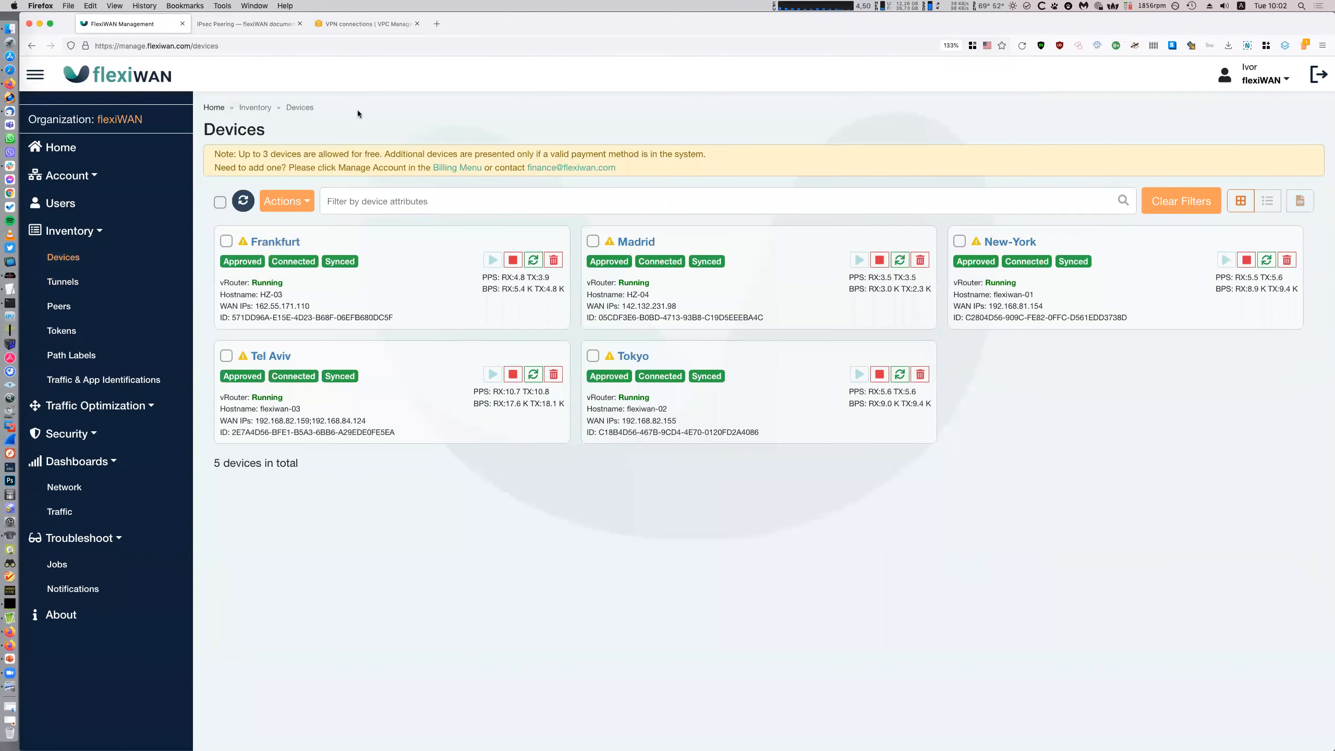
Recheck the pfSense phase 1 form, then return to the IPsec tunnels list
{"action": "left_click", "coordinate": [6, 72]}
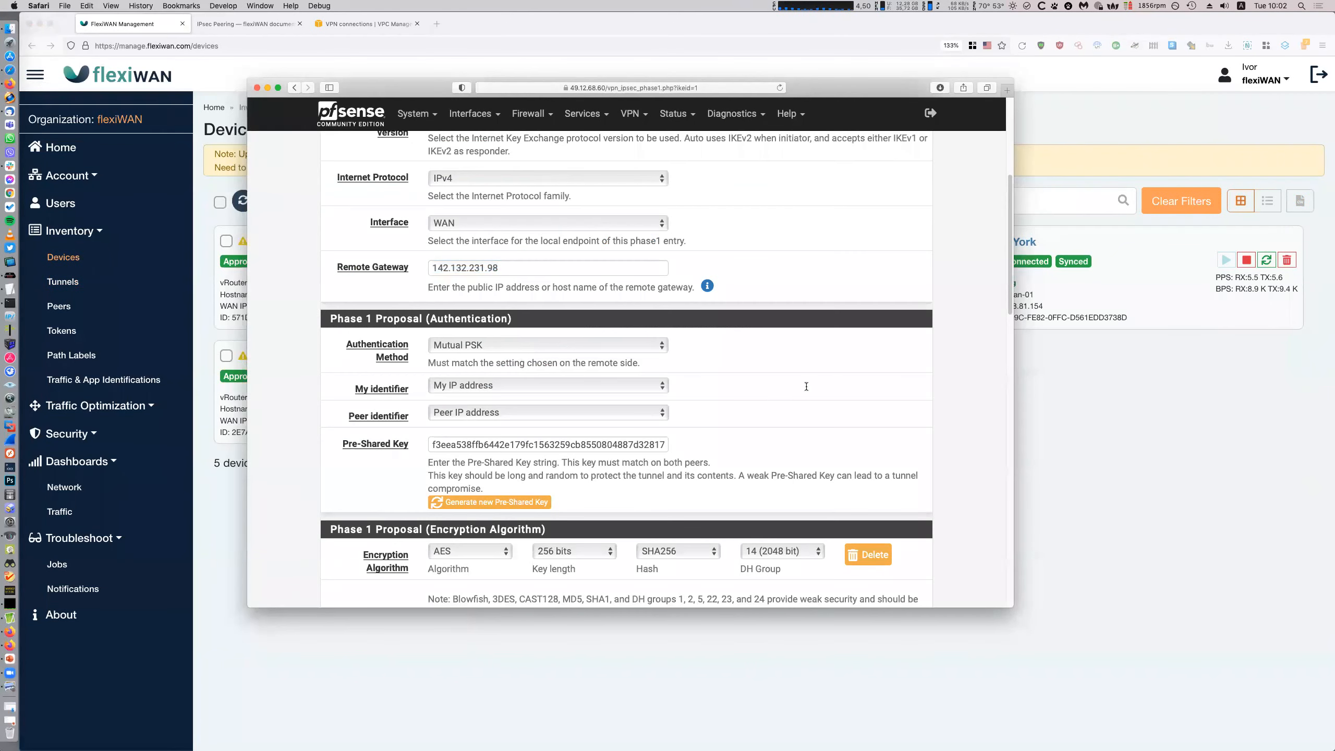
{"action": "scroll", "coordinate": [806, 387], "scroll_direction": "down", "scroll_amount": 6}
{"action": "scroll", "coordinate": [768, 351], "scroll_direction": "up", "scroll_amount": 1}
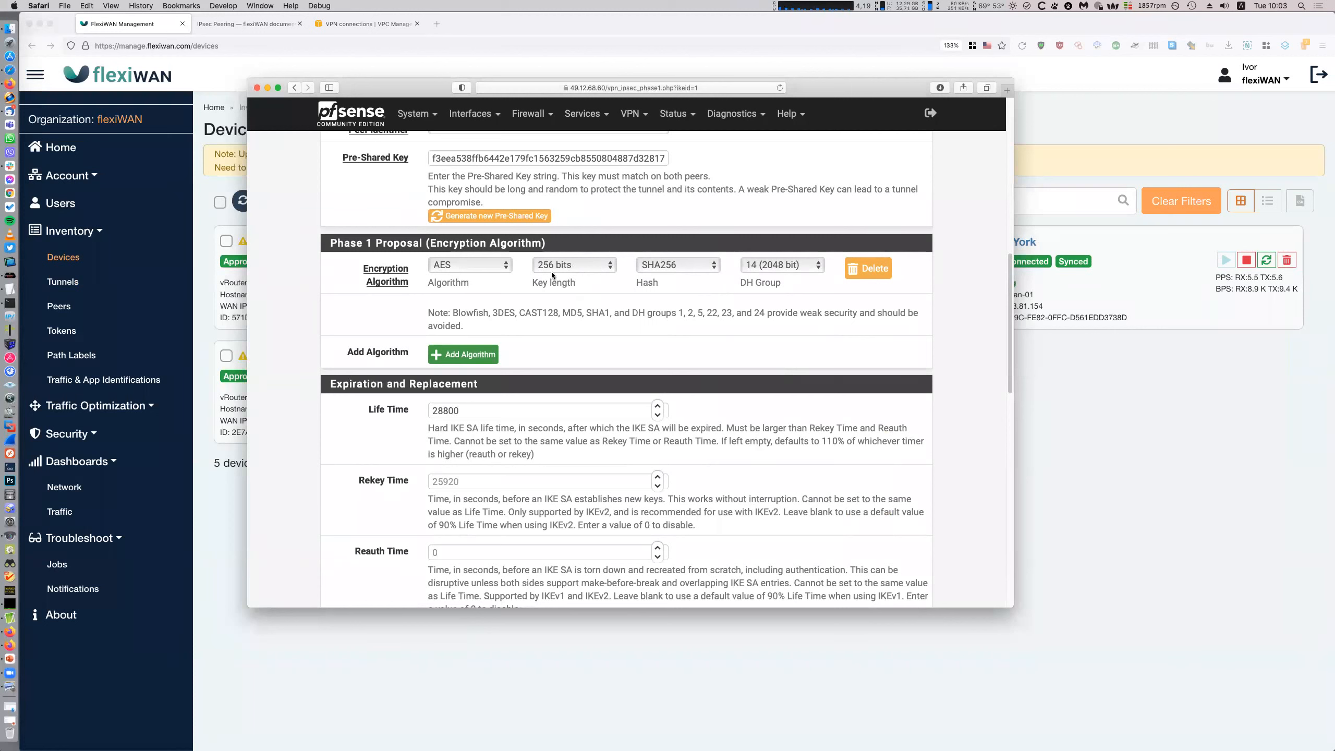
{"action": "scroll", "coordinate": [777, 329], "scroll_direction": "down", "scroll_amount": 15}
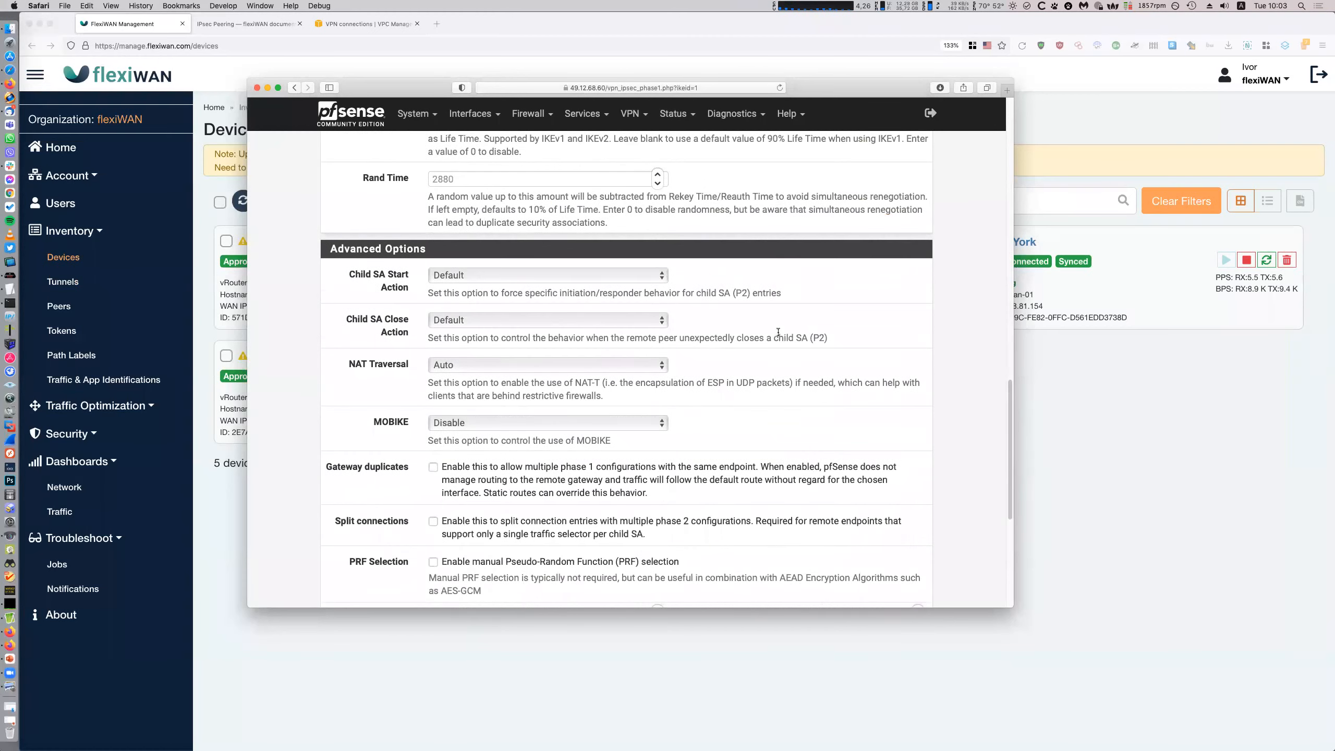
{"action": "scroll", "coordinate": [782, 335], "scroll_direction": "up", "scroll_amount": 20}
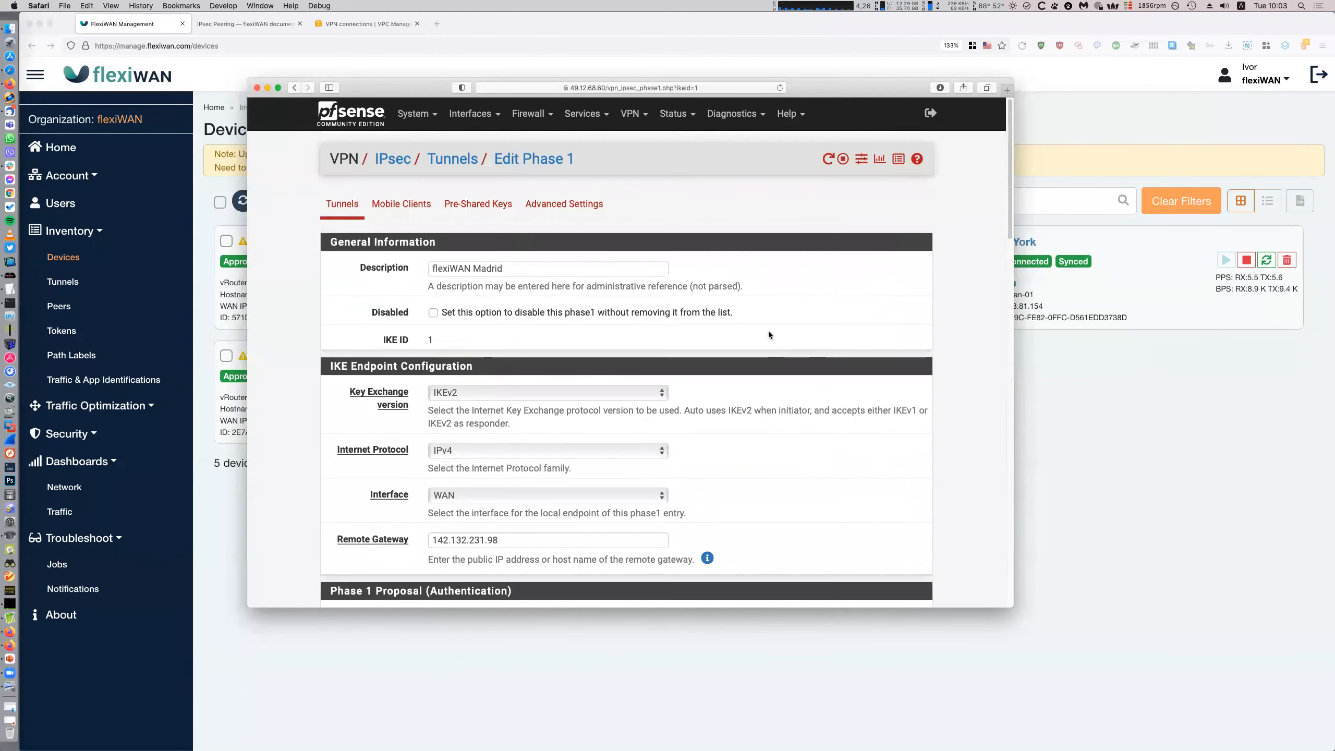
{"action": "left_click", "coordinate": [467, 160]}
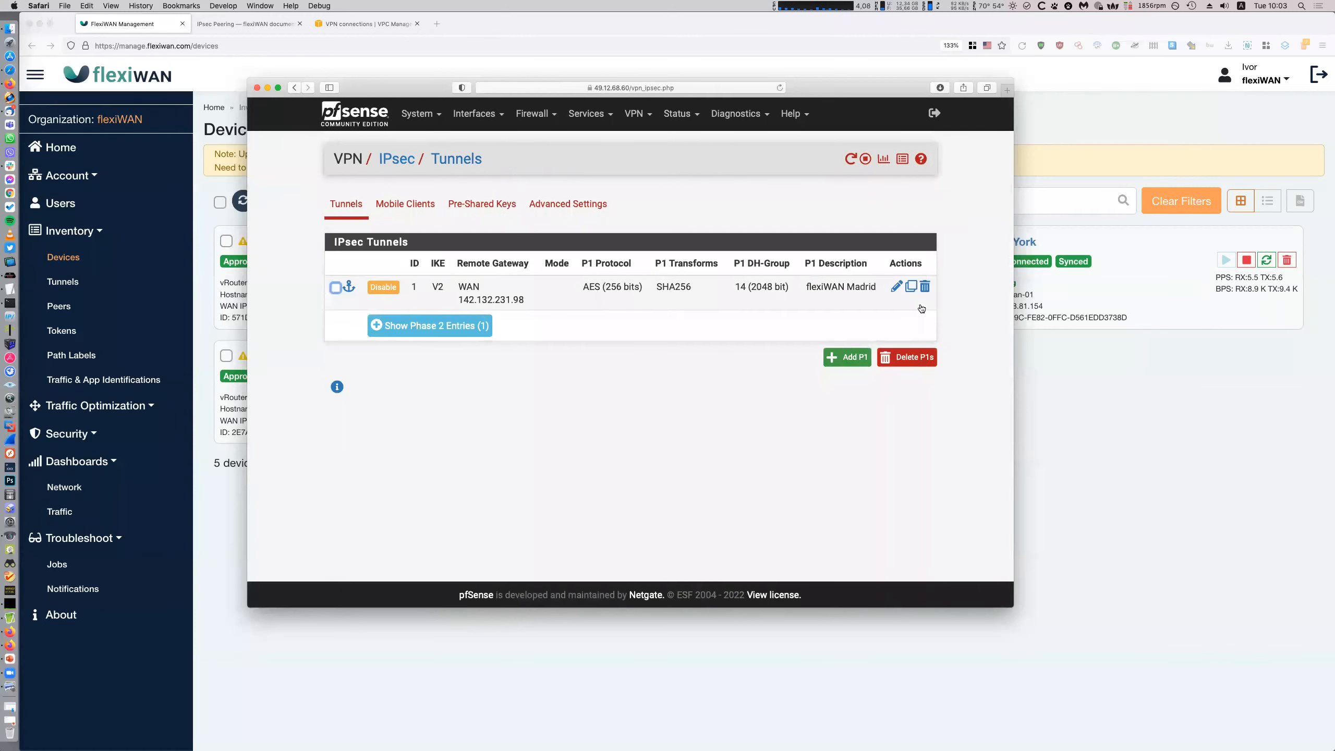
Open the Madrid tunnel's phase 2 entry and confirm its mode stays Routed (VTI)
{"action": "left_click", "coordinate": [475, 327]}
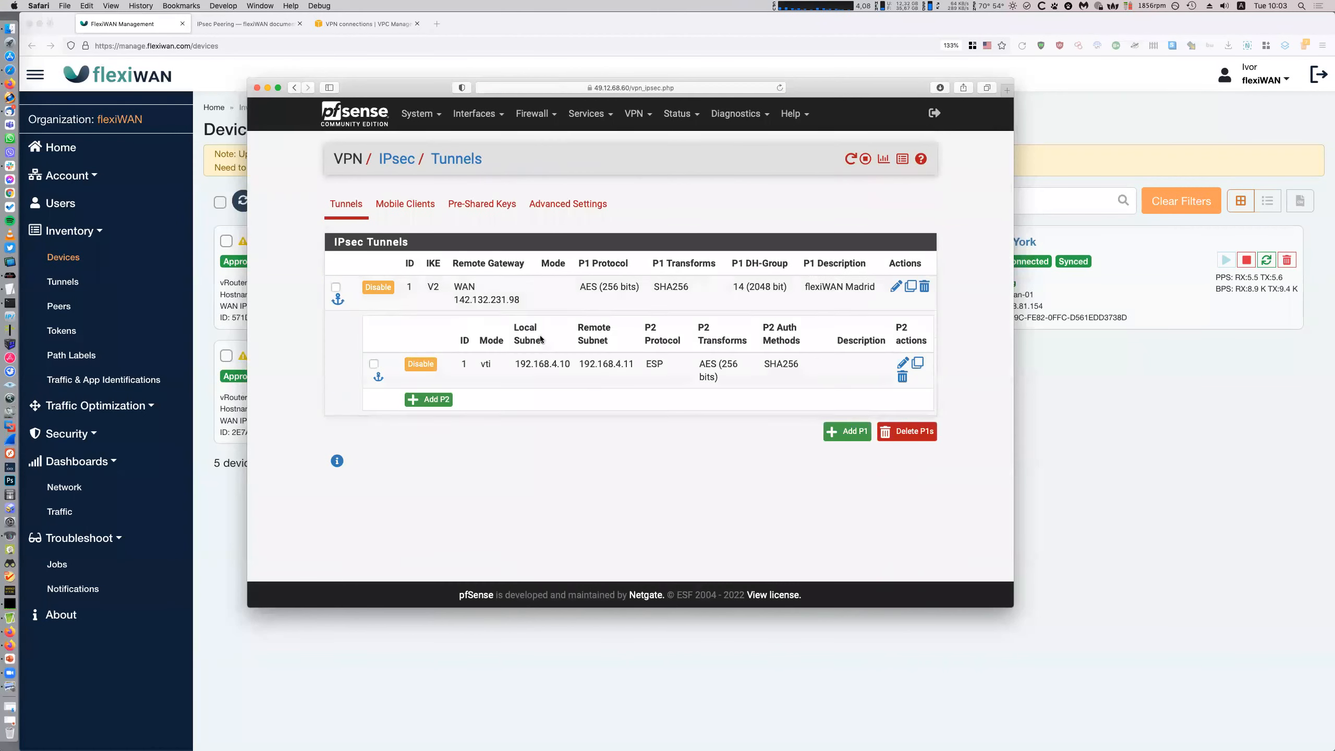
{"action": "double_click", "coordinate": [701, 377]}
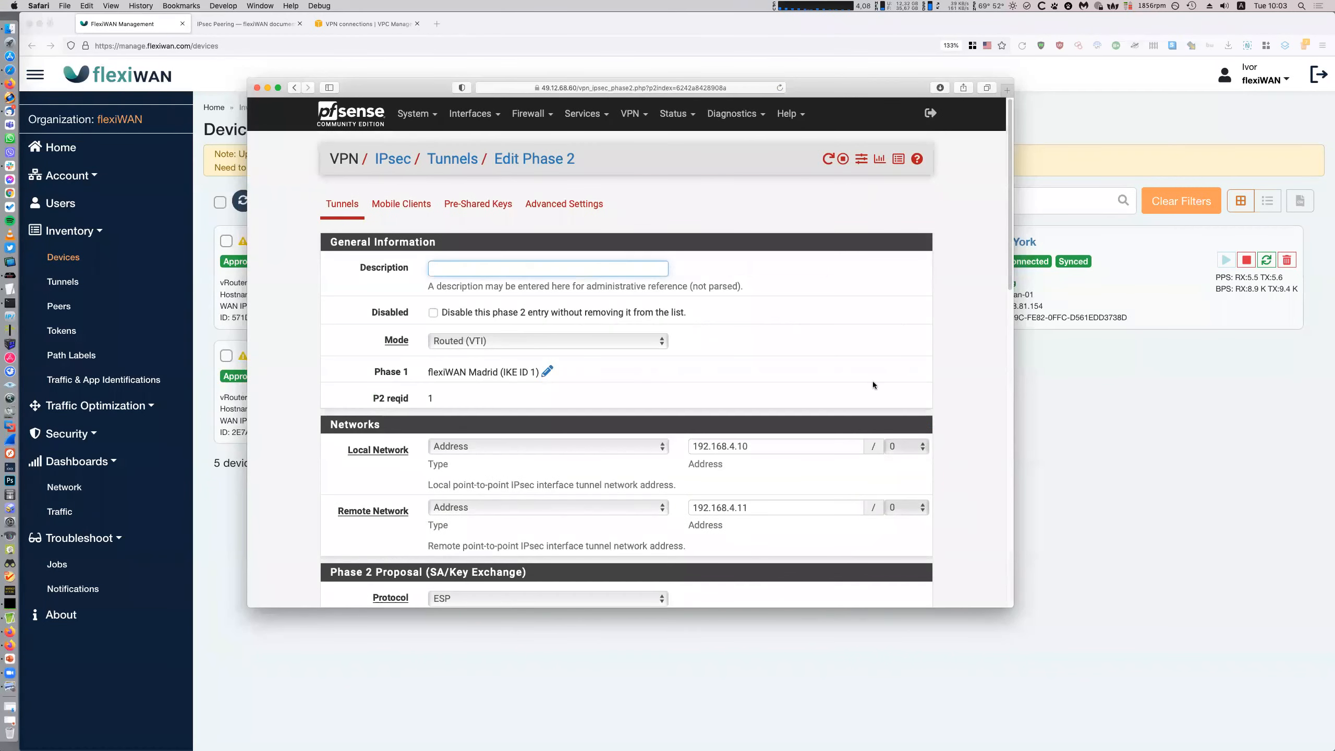
{"action": "scroll", "coordinate": [922, 382], "scroll_direction": "down", "scroll_amount": 3}
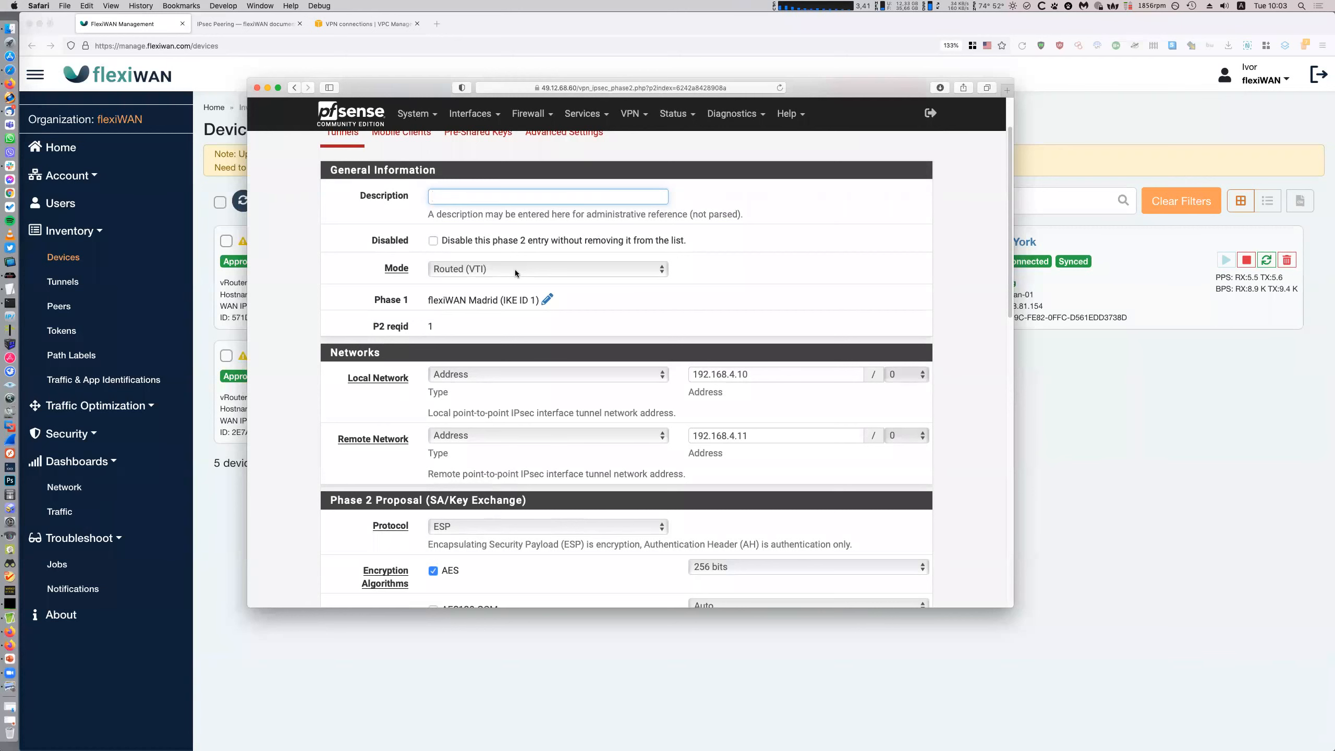
{"action": "scroll", "coordinate": [588, 277], "scroll_direction": "down", "scroll_amount": 3}
{"action": "scroll", "coordinate": [538, 382], "scroll_direction": "up", "scroll_amount": 2}
{"action": "scroll", "coordinate": [538, 382], "scroll_direction": "up", "scroll_amount": 2}
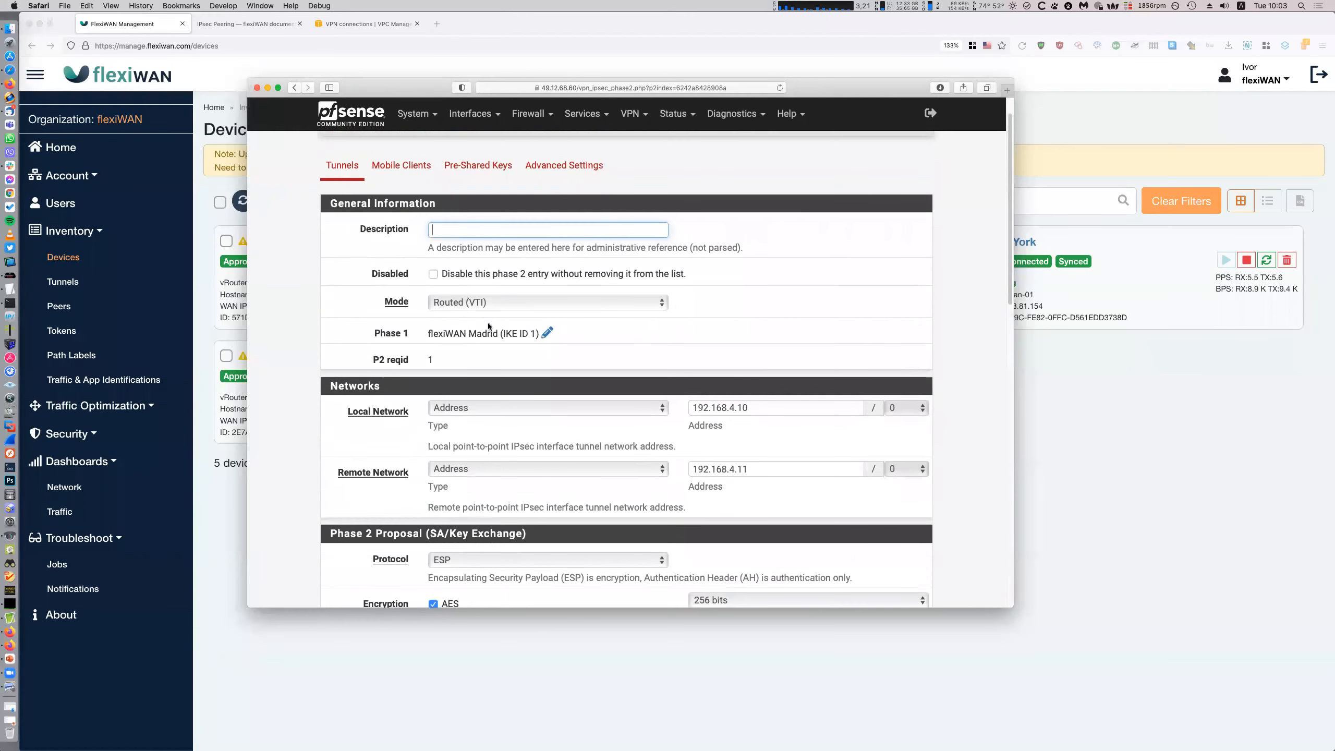
{"action": "left_click", "coordinate": [478, 305]}
{"action": "left_click", "coordinate": [347, 342]}
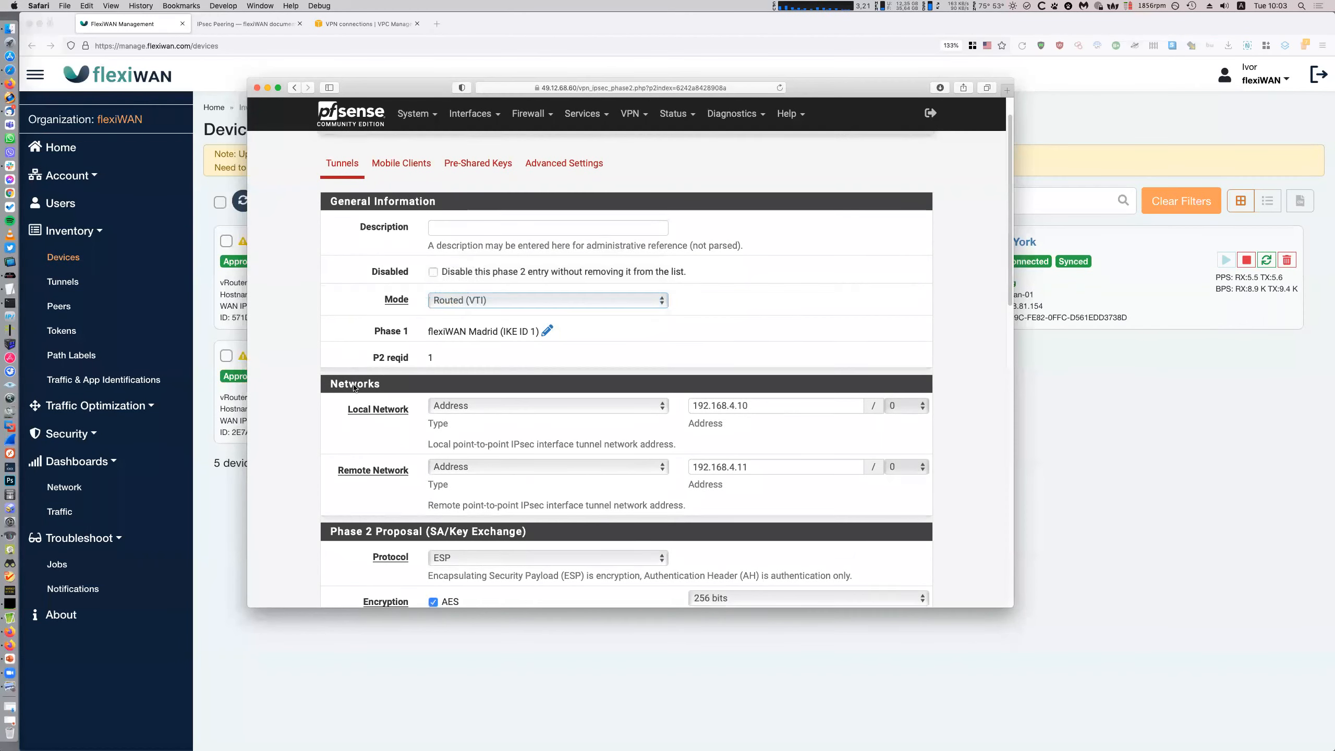
{"action": "scroll", "coordinate": [397, 375], "scroll_direction": "down", "scroll_amount": 1}
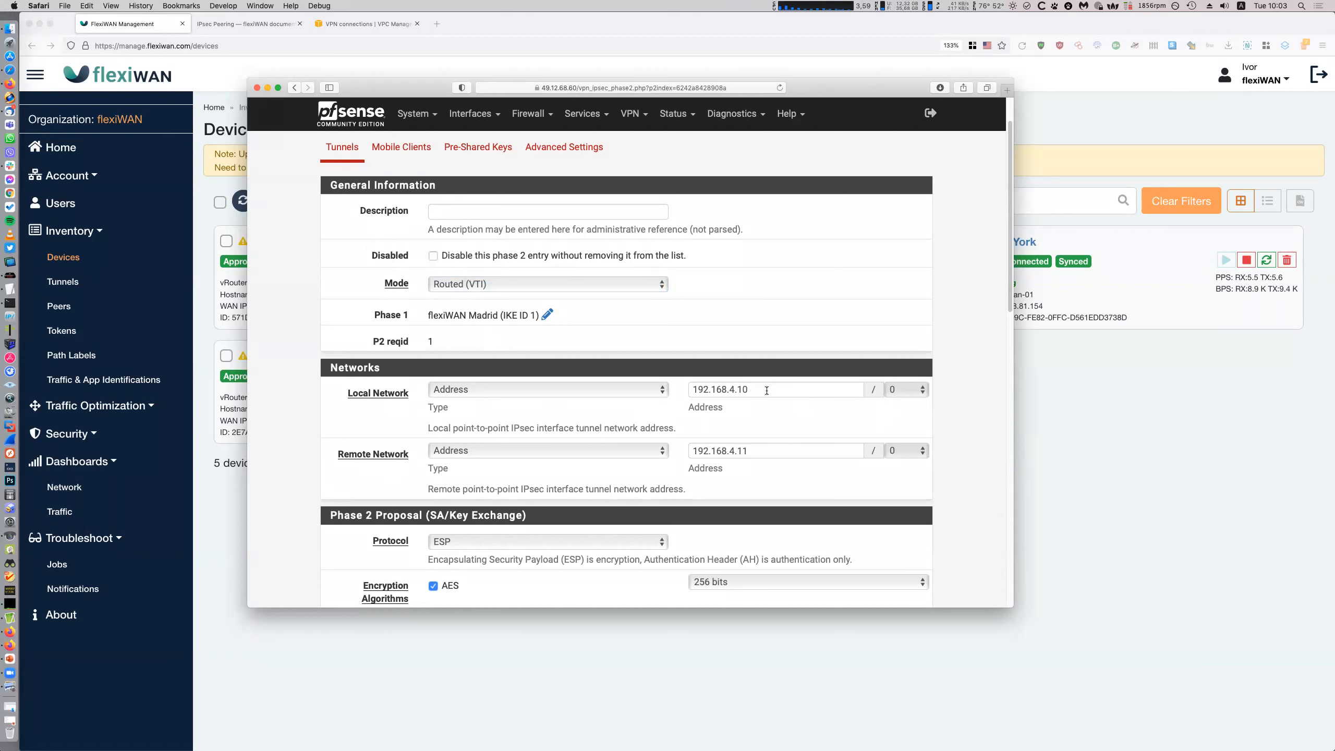
Check local 192.168.4.10, remote 192.168.4.11 and the ESP AES 256/SHA256 proposal
{"action": "left_click_drag", "start_coordinate": [764, 390], "coordinate": [669, 378]}
{"action": "left_click", "coordinate": [779, 450]}
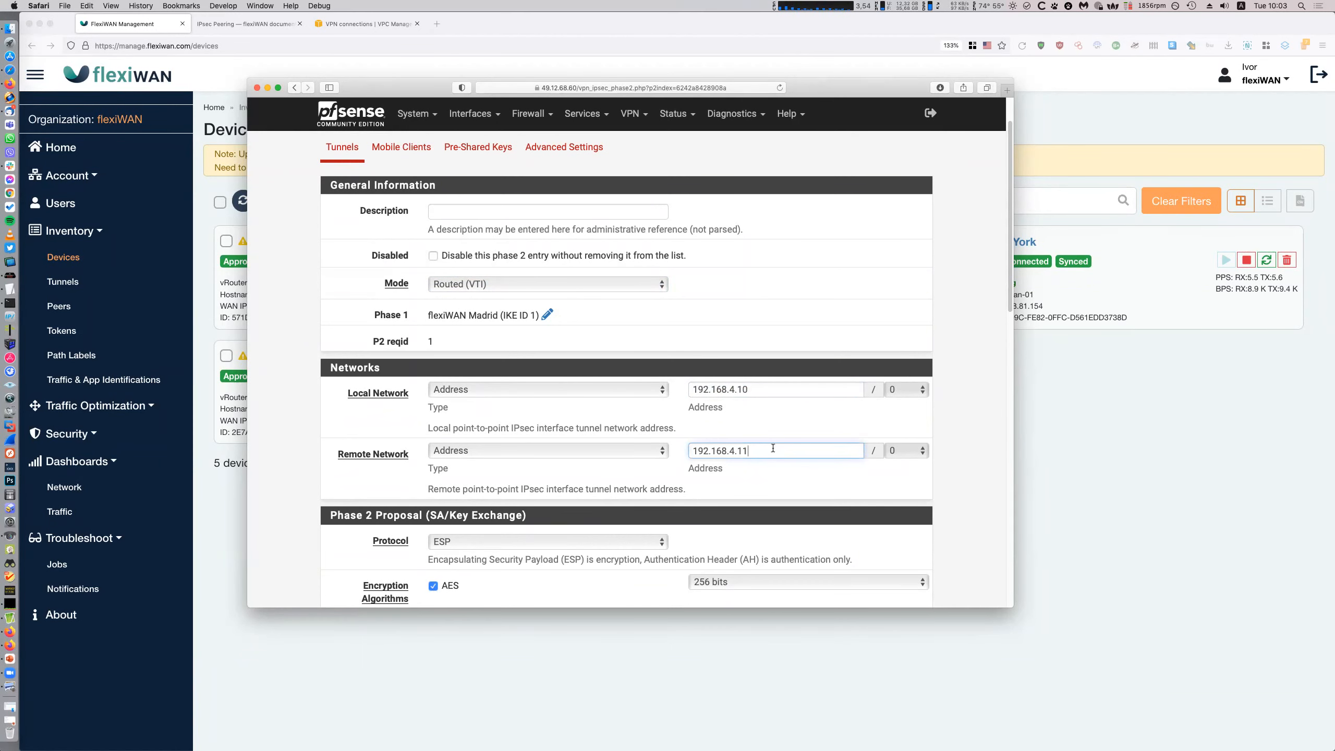
{"action": "left_click", "coordinate": [764, 390]}
{"action": "scroll", "coordinate": [781, 455], "scroll_direction": "down", "scroll_amount": 5}
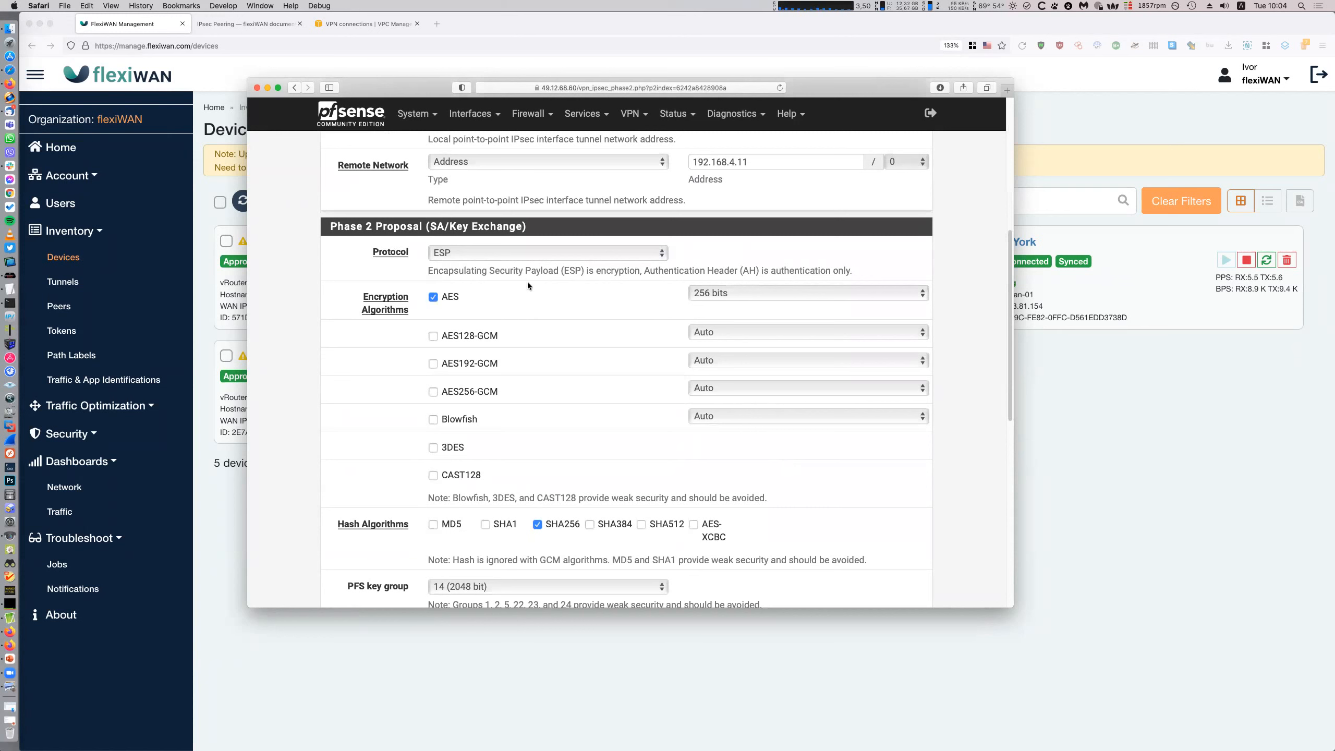
{"action": "scroll", "coordinate": [390, 409], "scroll_direction": "down", "scroll_amount": 1}
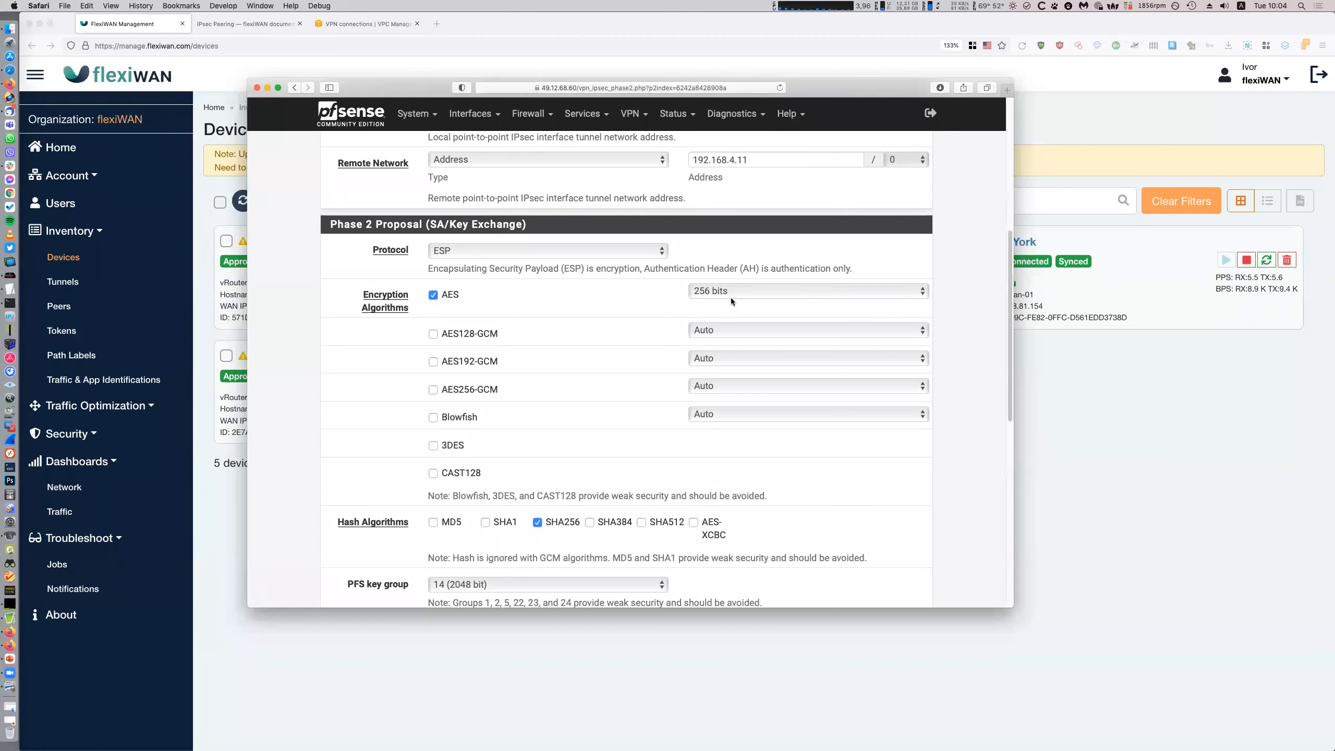
{"action": "scroll", "coordinate": [824, 392], "scroll_direction": "down", "scroll_amount": 8}
{"action": "scroll", "coordinate": [824, 420], "scroll_direction": "down", "scroll_amount": 2}
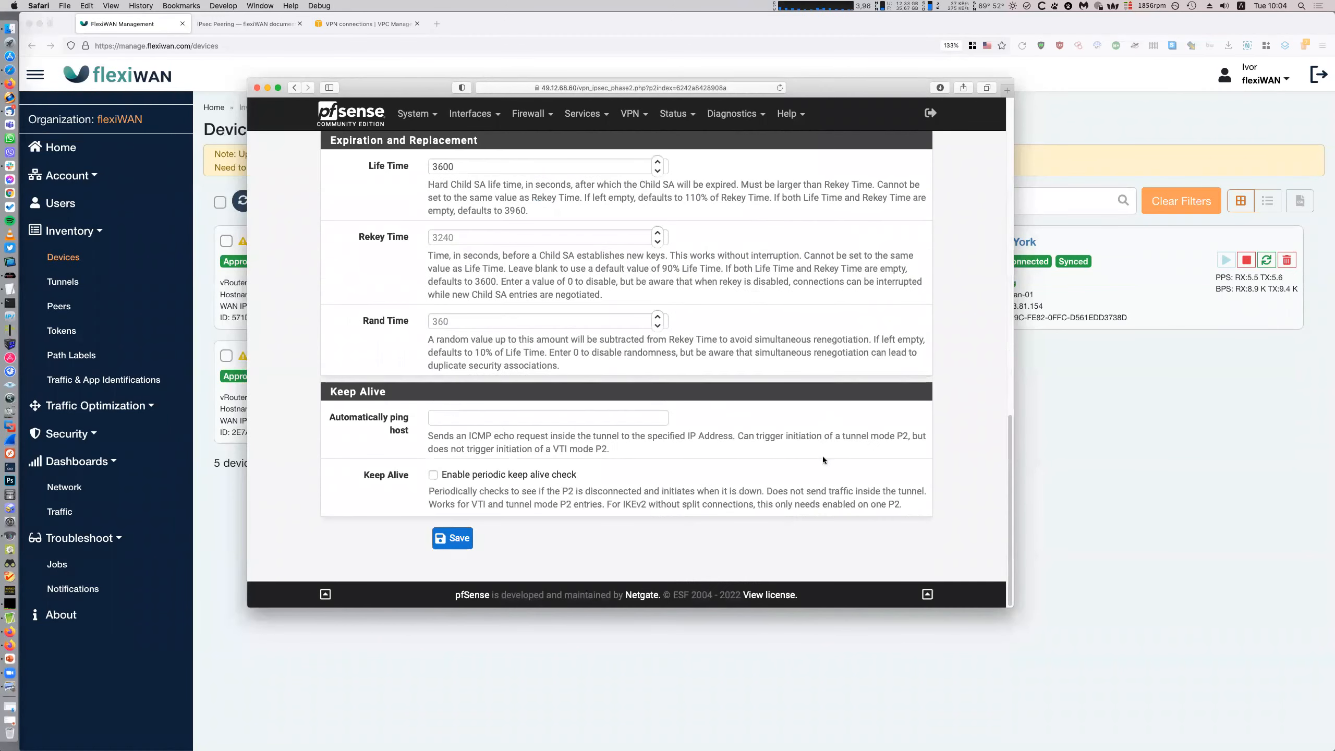
{"action": "scroll", "coordinate": [823, 460], "scroll_direction": "up", "scroll_amount": 15}
{"action": "left_click", "coordinate": [672, 120]}
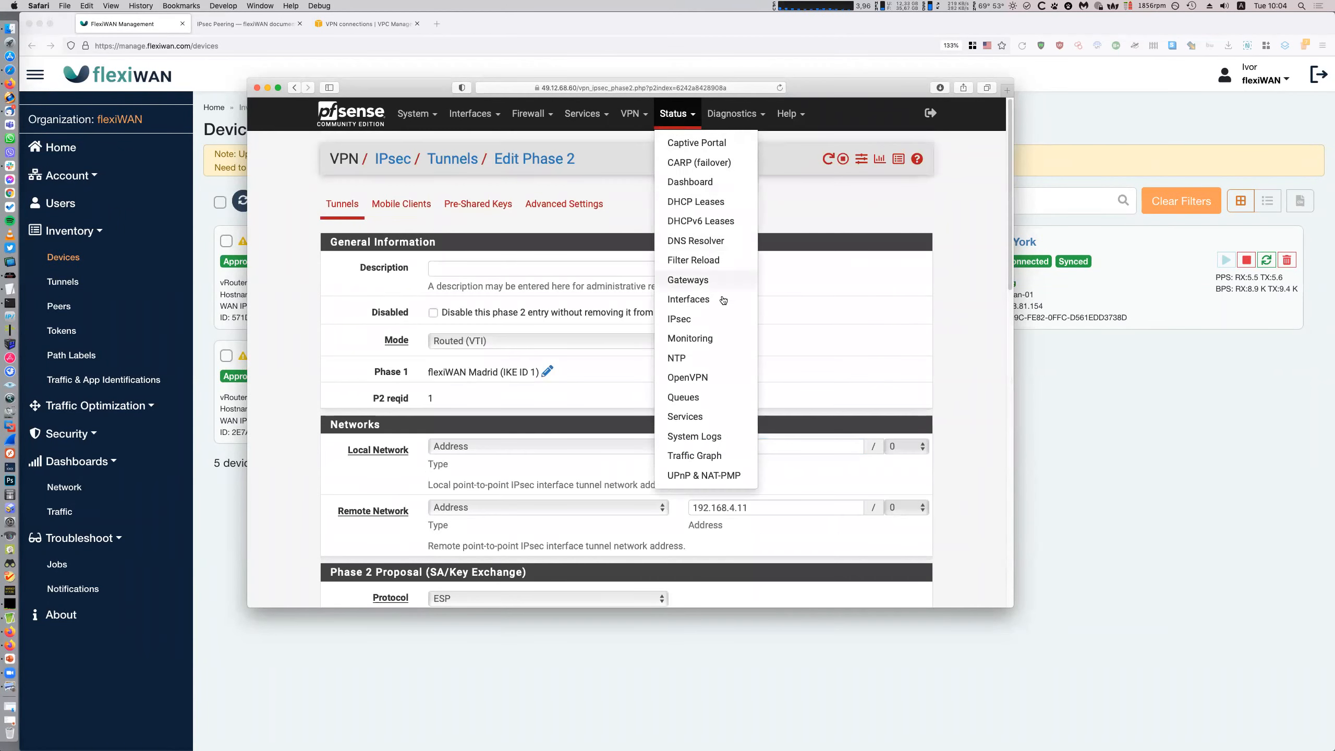
View pfSense IPsec status with the Madrid tunnel's child SA expanded, then switch to flexiWAN Devices
{"action": "left_click", "coordinate": [688, 319]}
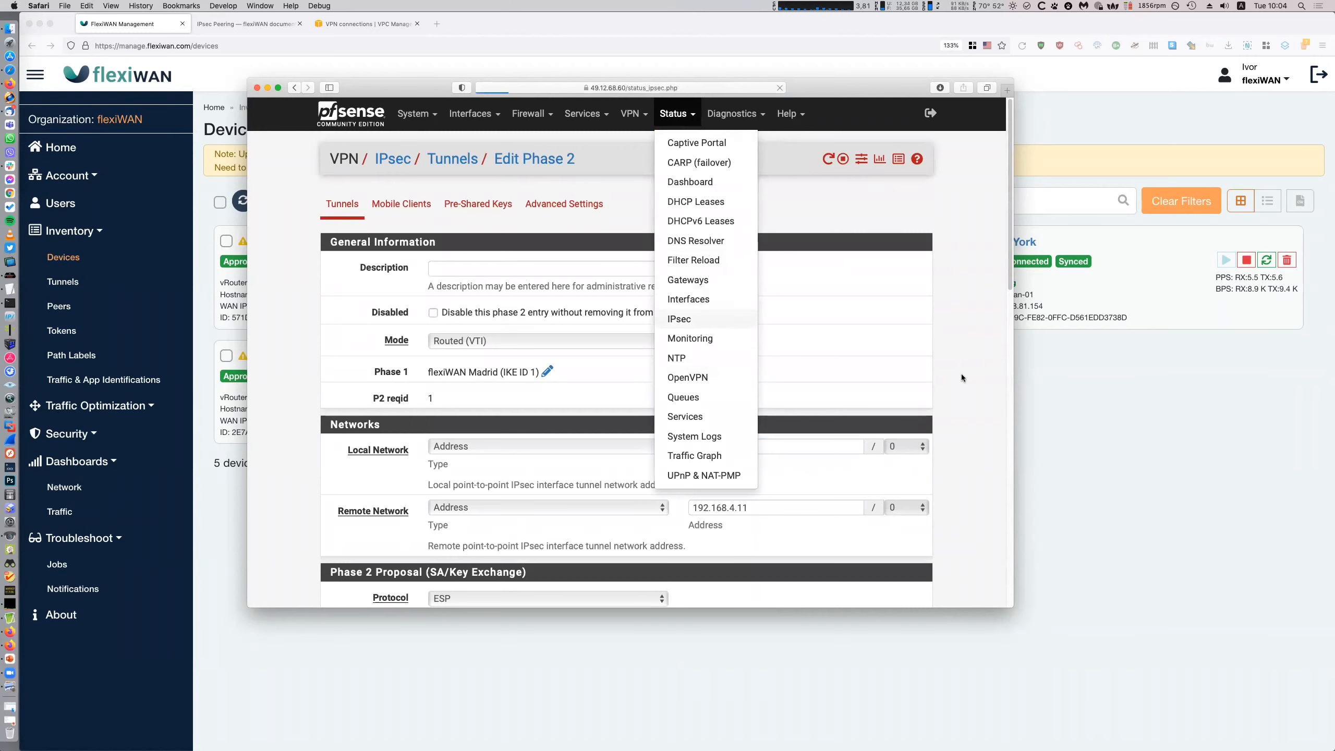
{"action": "left_click", "coordinate": [432, 373]}
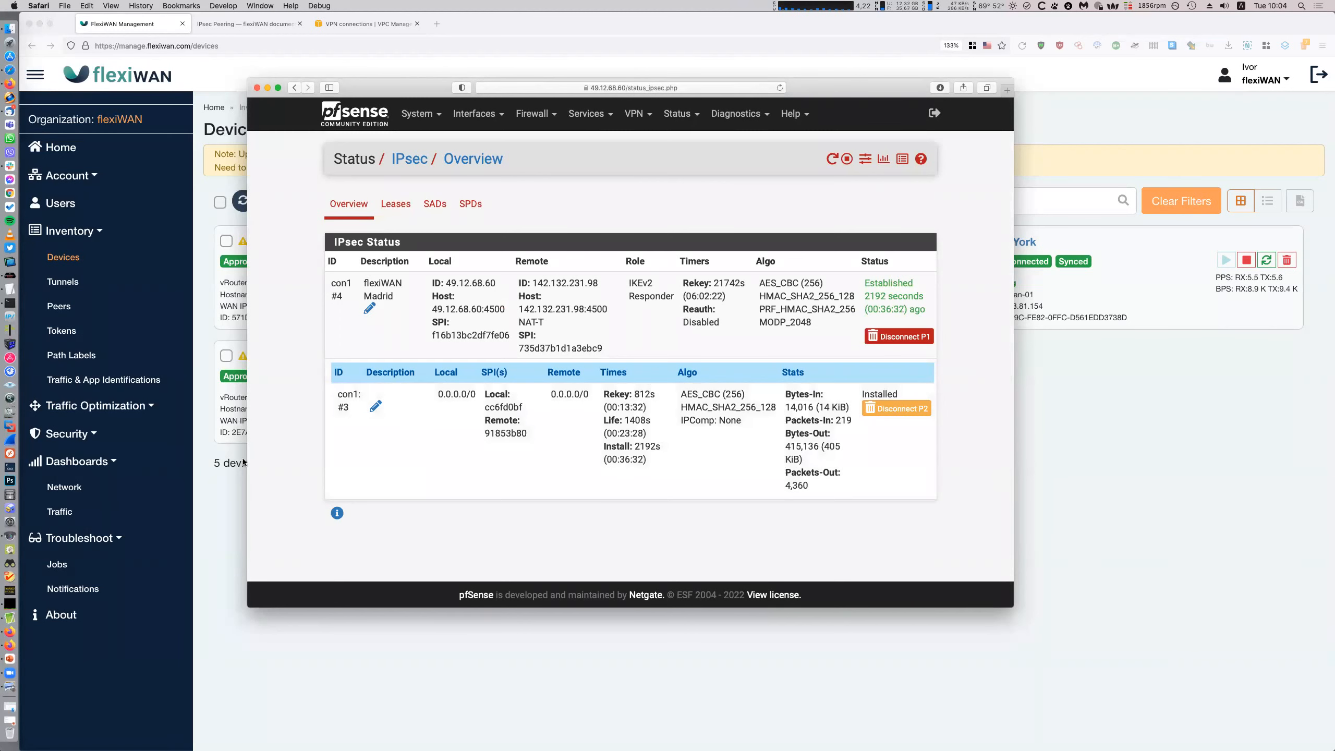
{"action": "key", "text": "super+Tab"}
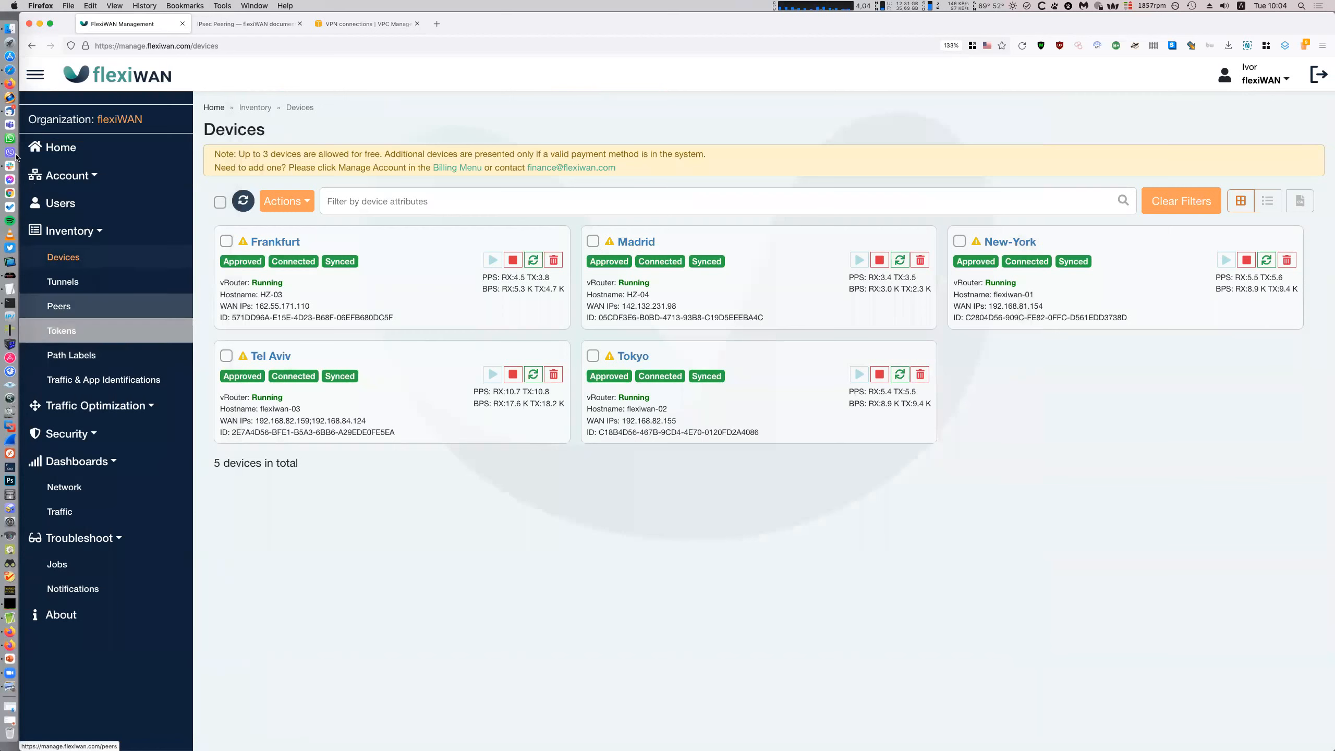
Bring the pfSense IPsec status page back in front of flexiWAN
{"action": "left_click", "coordinate": [8, 69]}
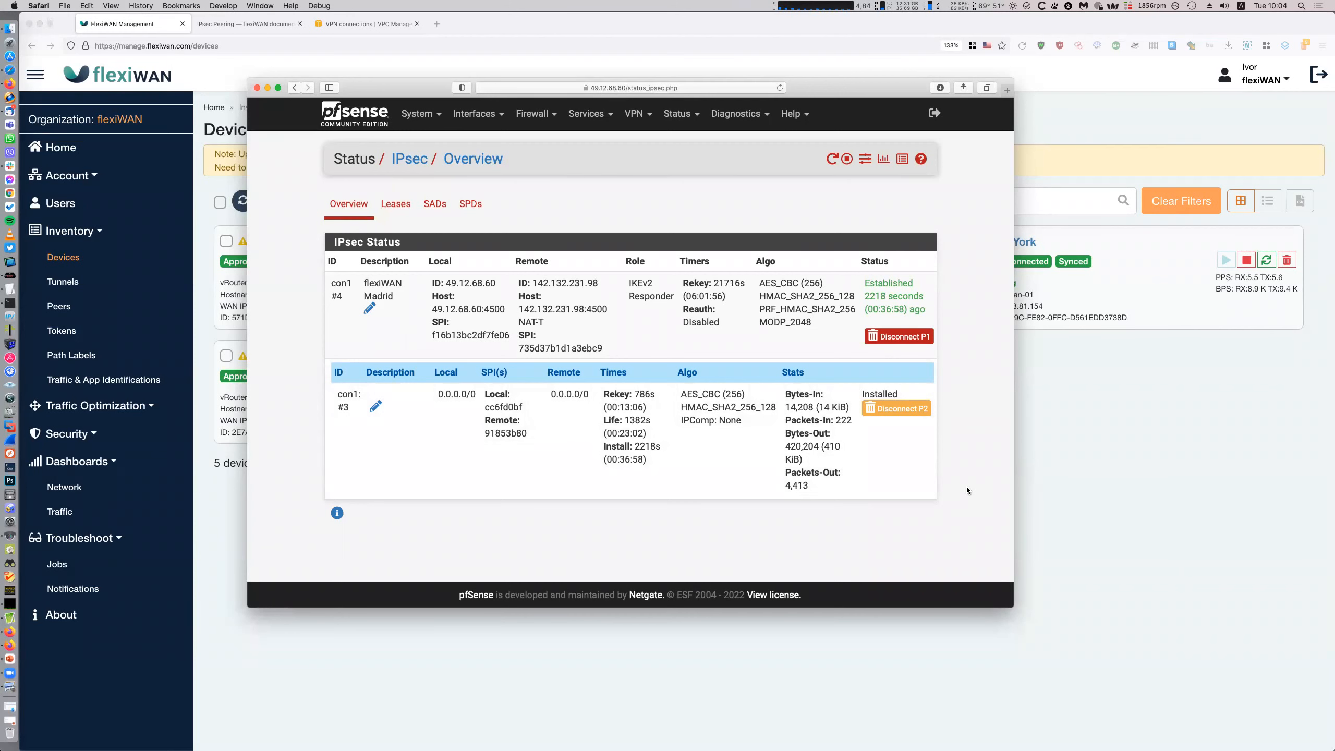
Revisit the phase 2 entries and IPsec status, then show Interface Assignments with VTI on ipsec1
{"action": "left_click", "coordinate": [643, 121]}
{"action": "left_click", "coordinate": [644, 143]}
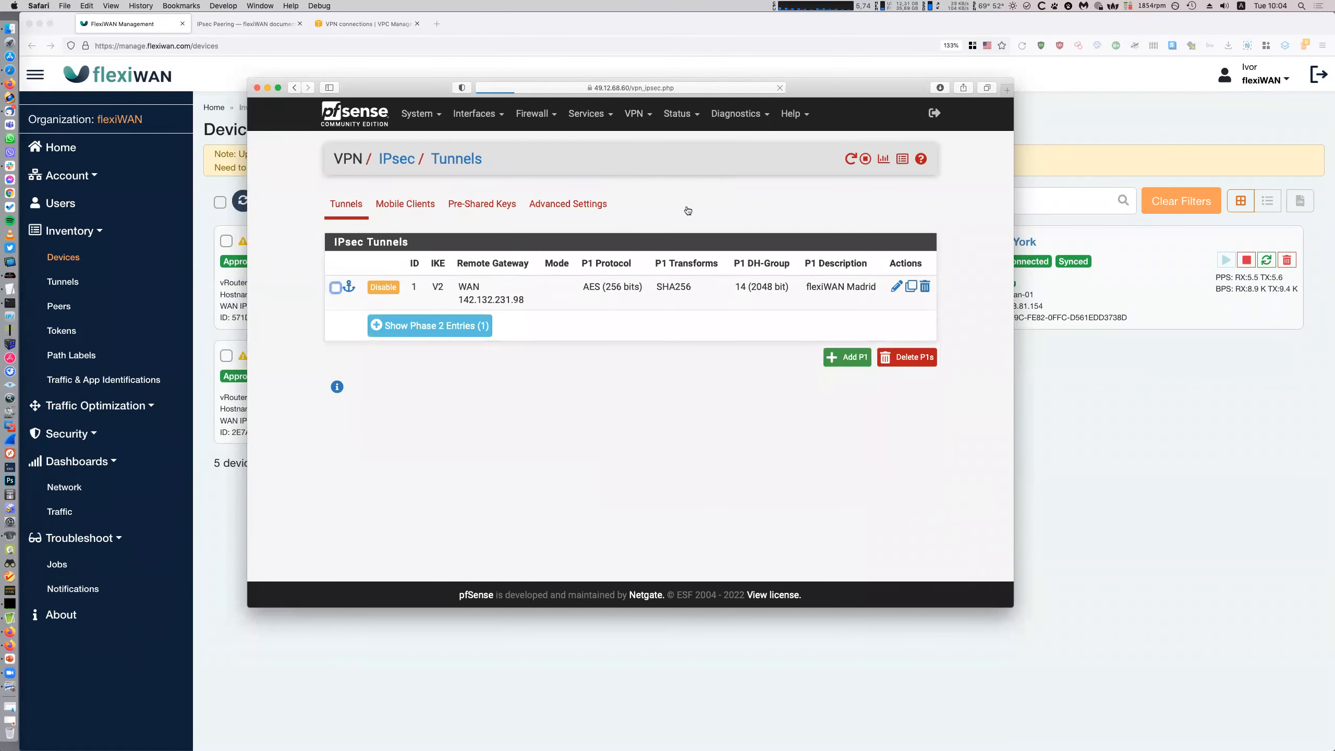
{"action": "left_click", "coordinate": [467, 326]}
{"action": "left_click", "coordinate": [681, 114]}
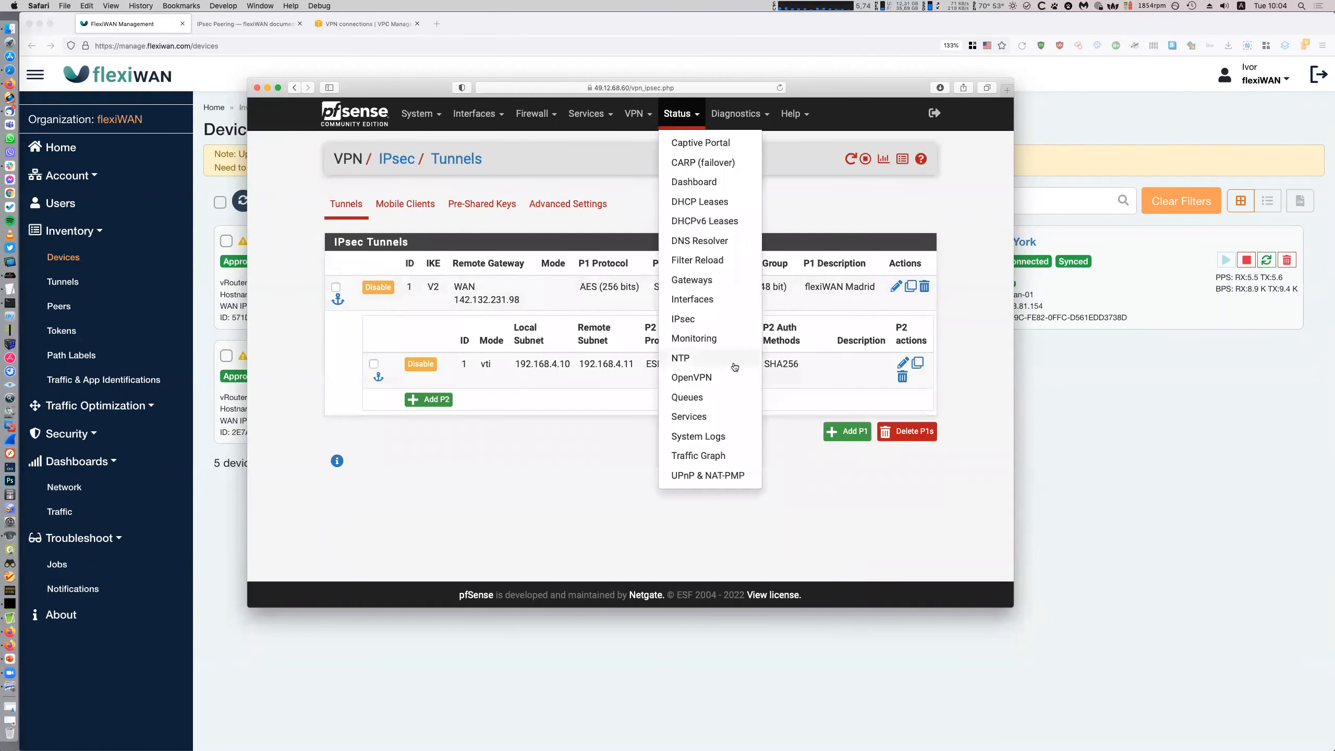
{"action": "left_click", "coordinate": [704, 320]}
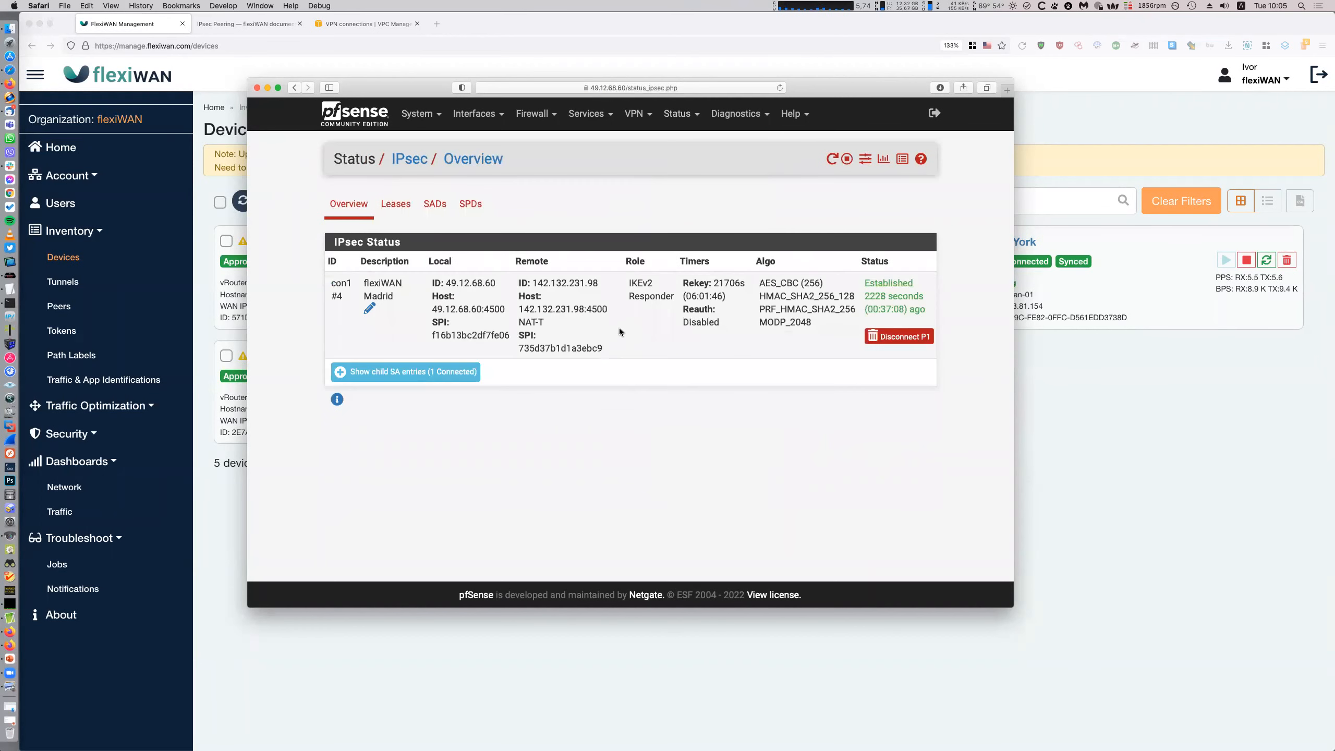
{"action": "left_click", "coordinate": [478, 113]}
{"action": "left_click", "coordinate": [488, 142]}
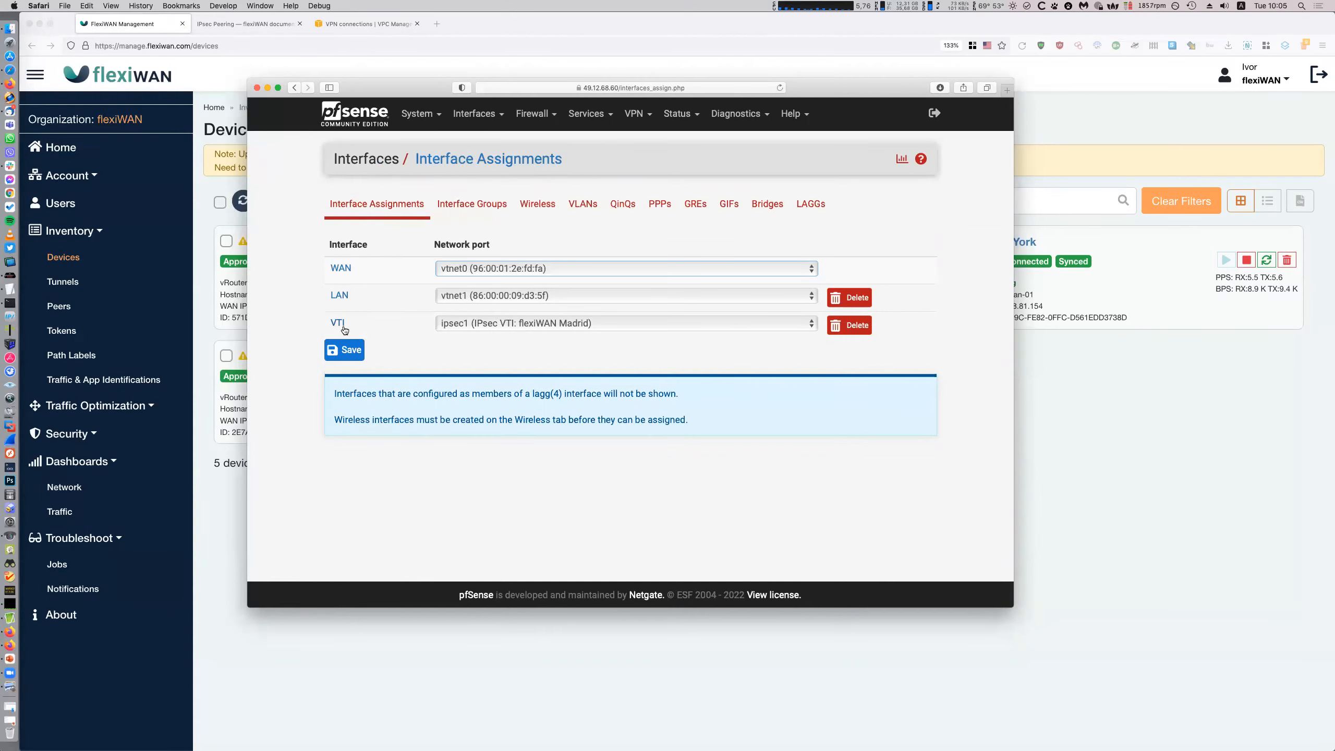
Confirm the VTI interface is enabled and shows address 192.168.4.10 on the dashboard
{"action": "left_click", "coordinate": [513, 323]}
{"action": "left_click", "coordinate": [513, 323]}
{"action": "left_click", "coordinate": [372, 318]}
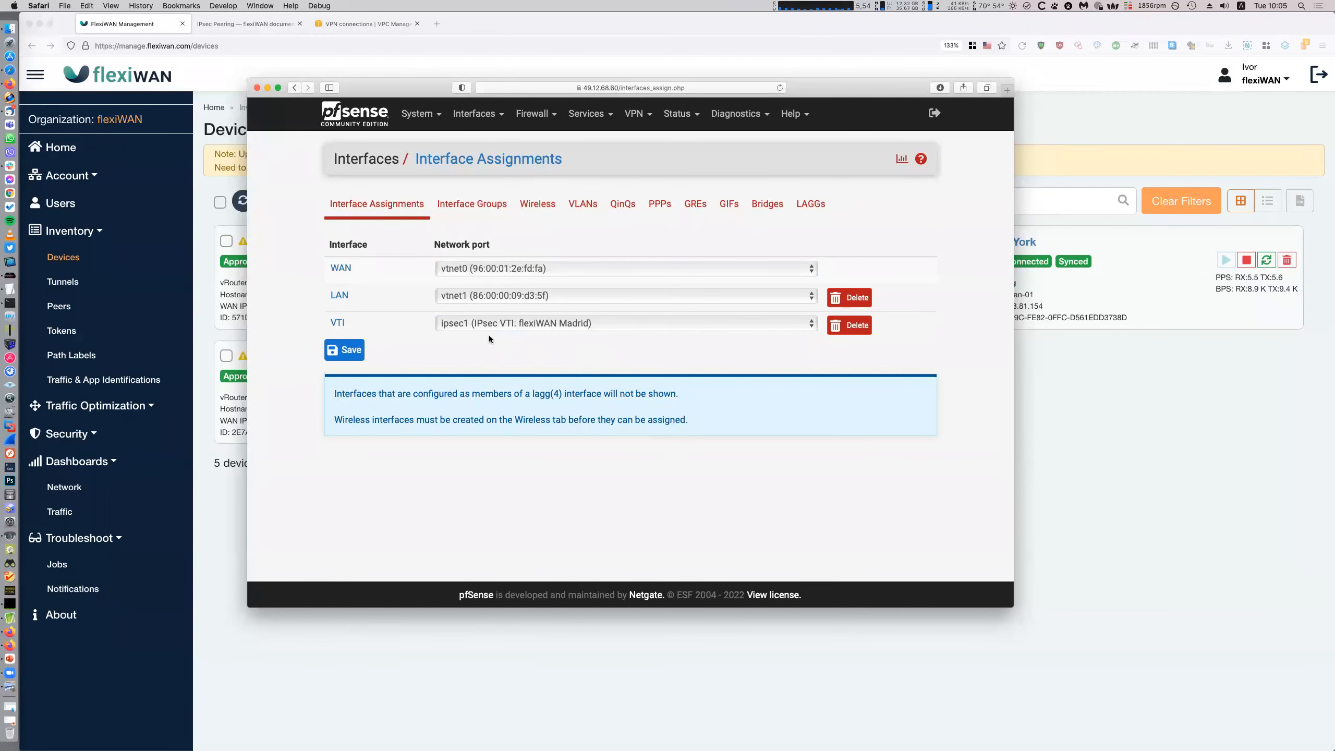
{"action": "left_click", "coordinate": [342, 322]}
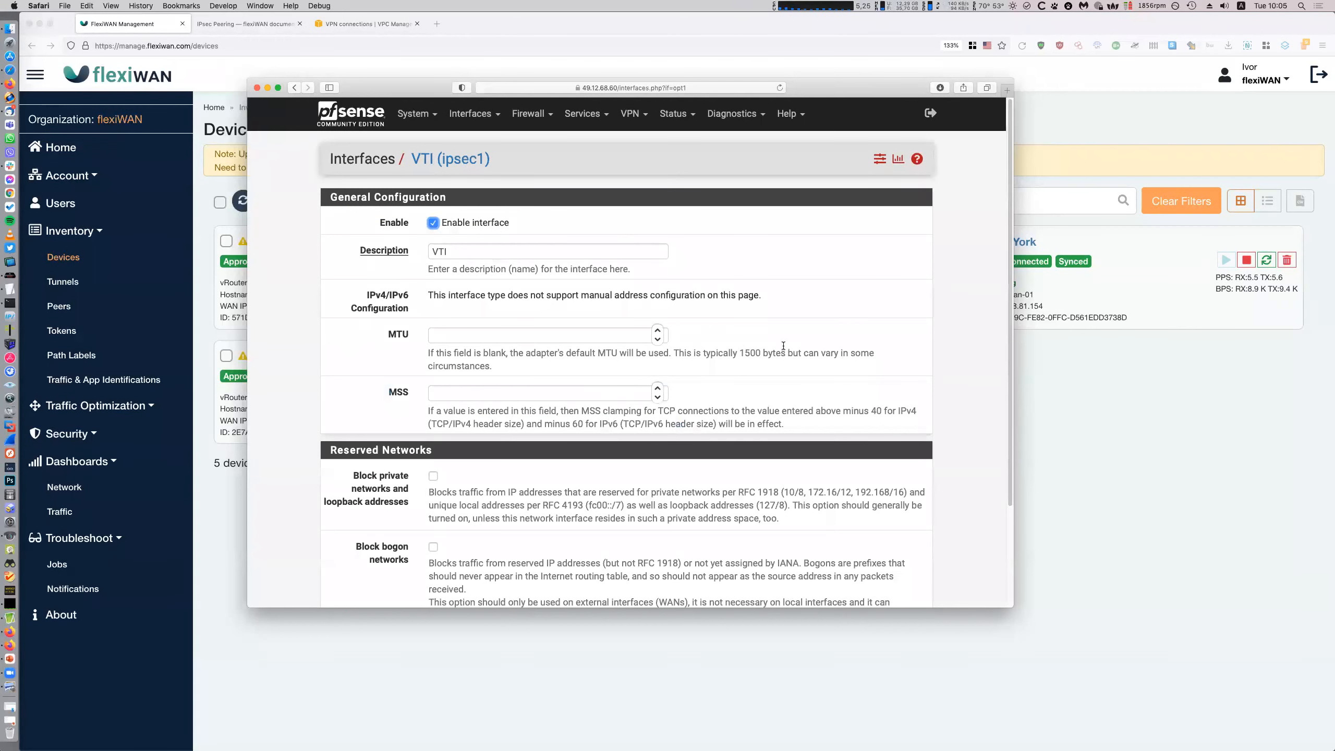
{"action": "left_click", "coordinate": [368, 115]}
{"action": "left_click_drag", "start_coordinate": [853, 262], "coordinate": [915, 260]}
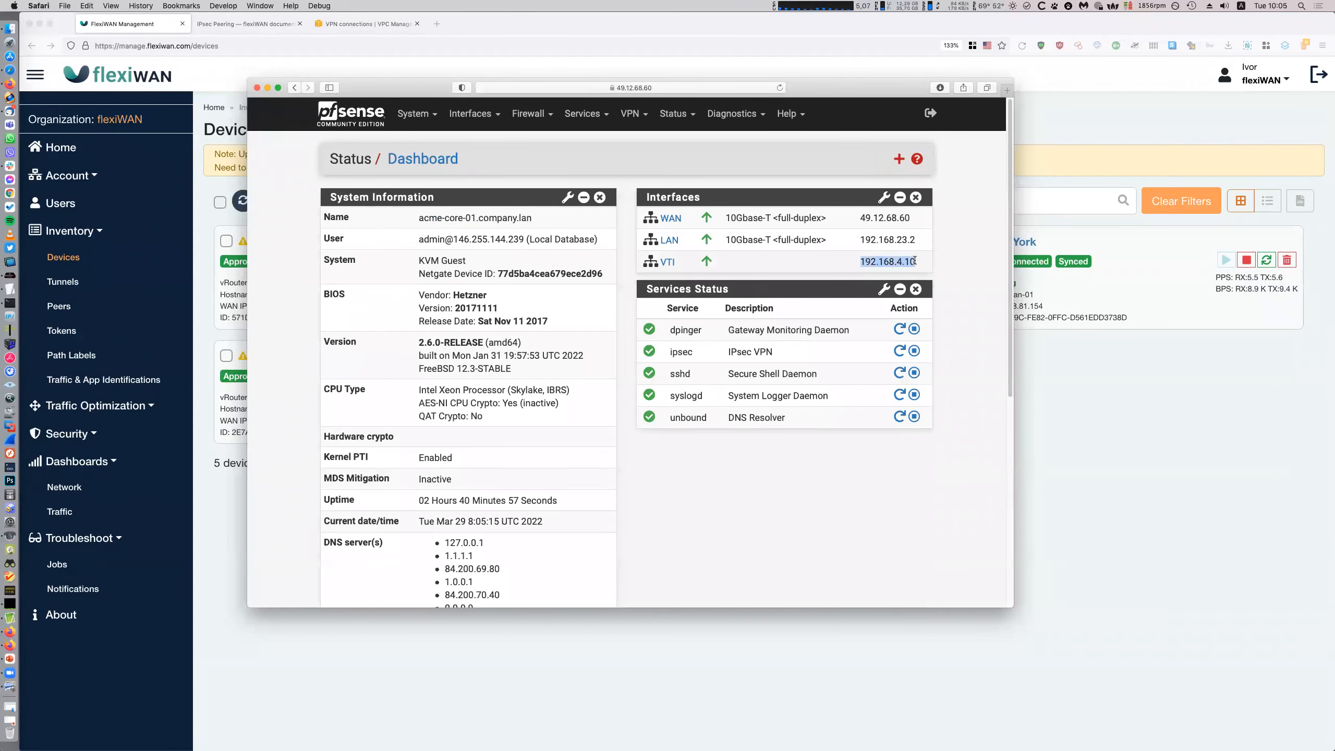
{"action": "left_click", "coordinate": [831, 522]}
Go to System > Routing > Gateways in pfSense
{"action": "left_click", "coordinate": [467, 125]}
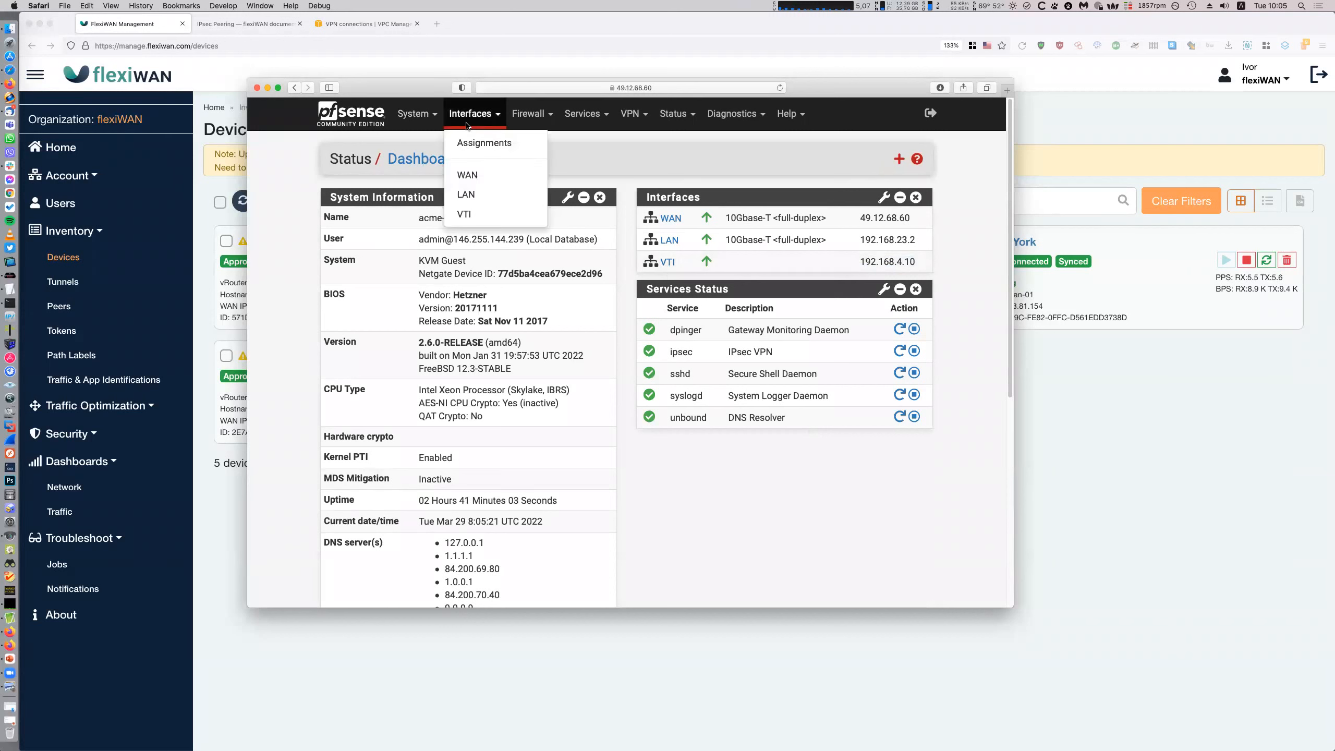
{"action": "left_click", "coordinate": [417, 114]}
{"action": "left_click", "coordinate": [452, 299]}
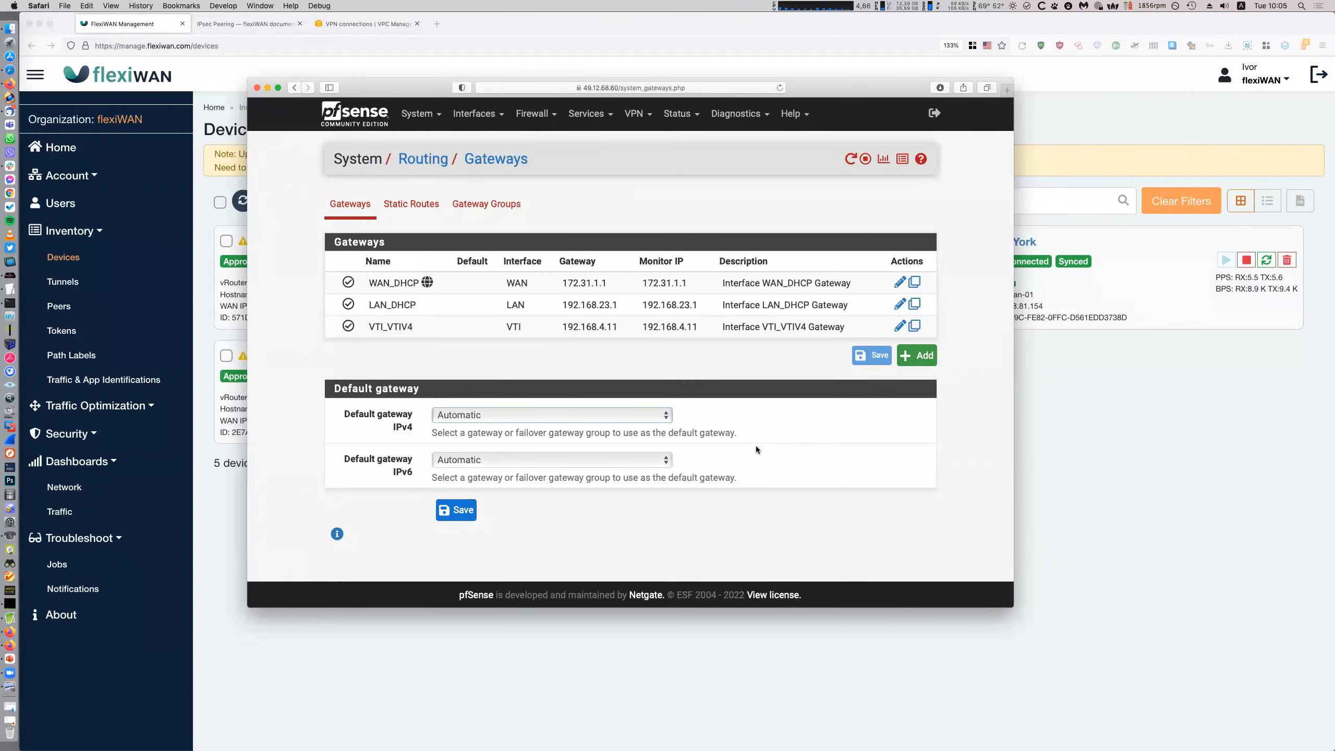
Point out the WAN_DHCP gateway and the VTI_VTIV4 gateway row at 192.168.4.11
{"action": "double_click", "coordinate": [372, 283]}
{"action": "left_click", "coordinate": [488, 344]}
{"action": "left_click_drag", "start_coordinate": [350, 327], "coordinate": [816, 326]}
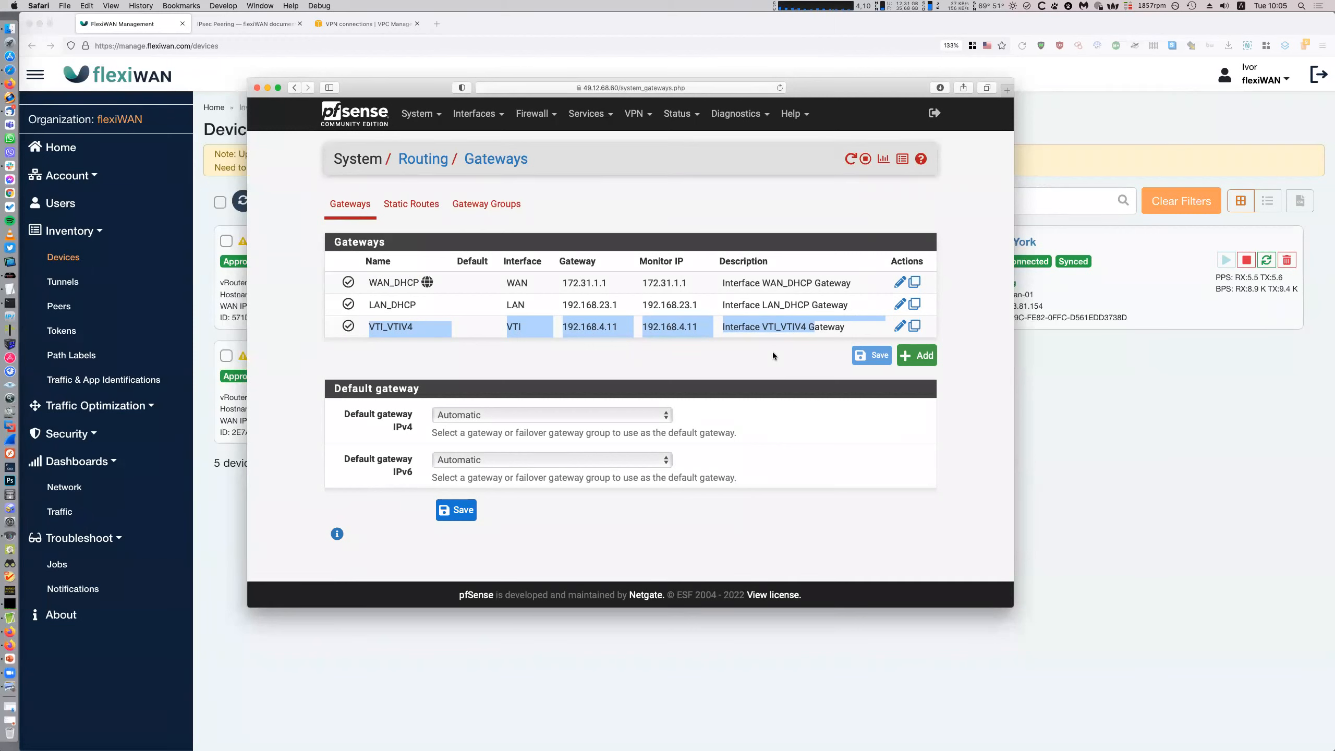
Review static routes 10.100.0.0/24 and 192.168.77.0/24 via VTI_VTIV4, then return to flexiWAN Devices
{"action": "left_click", "coordinate": [421, 210]}
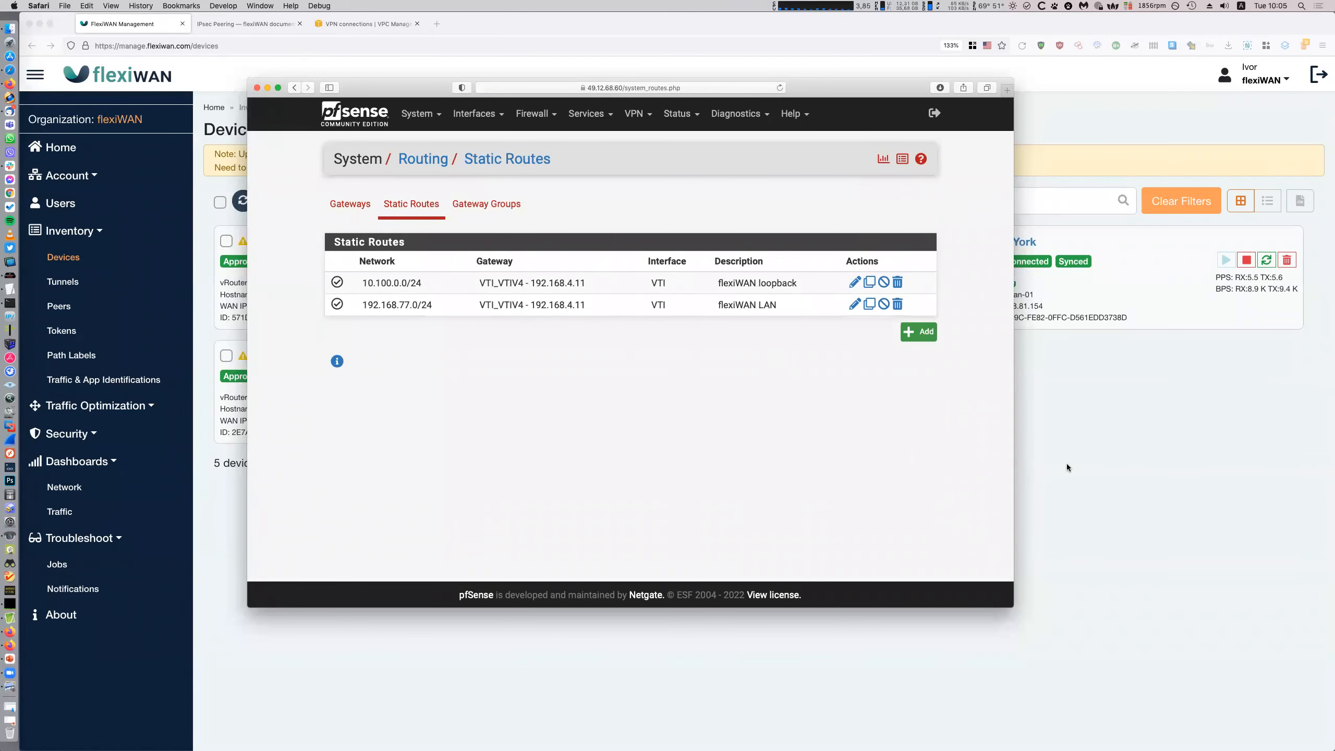
{"action": "left_click_drag", "start_coordinate": [583, 285], "coordinate": [475, 283]}
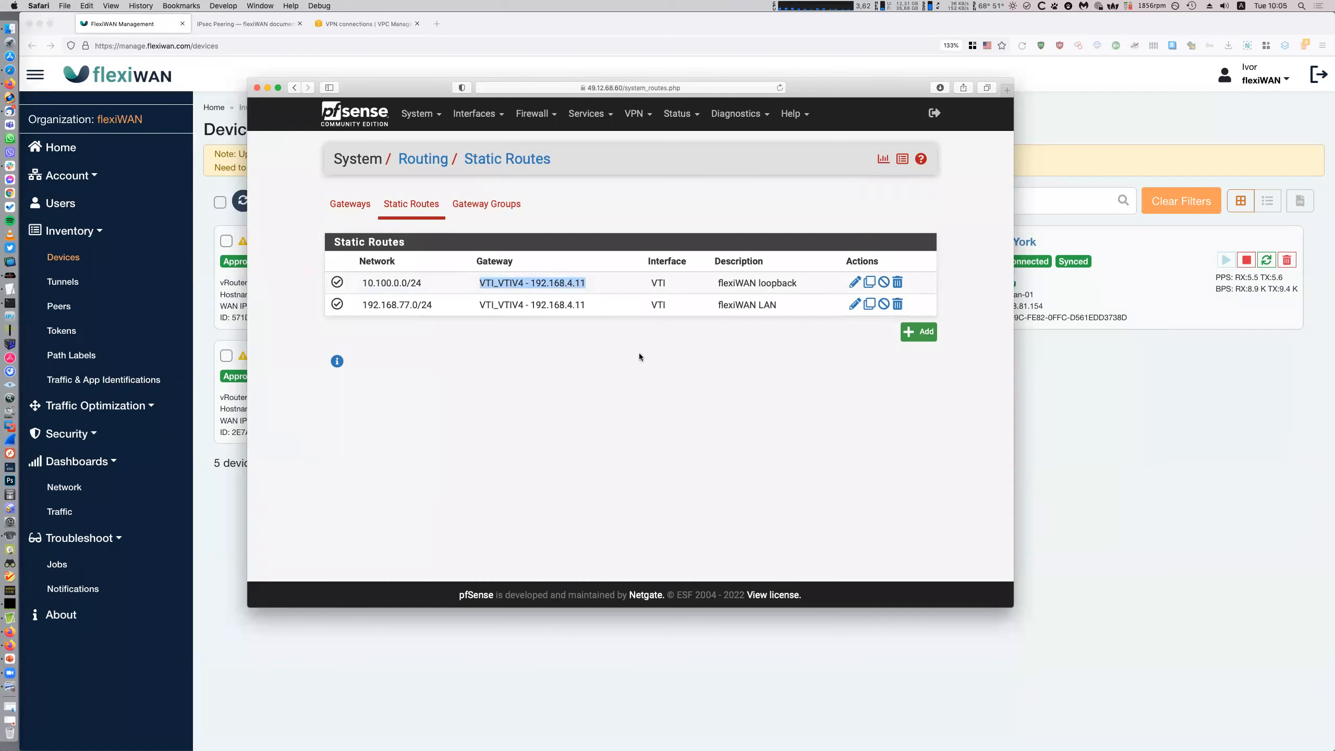
{"action": "left_click", "coordinate": [619, 421]}
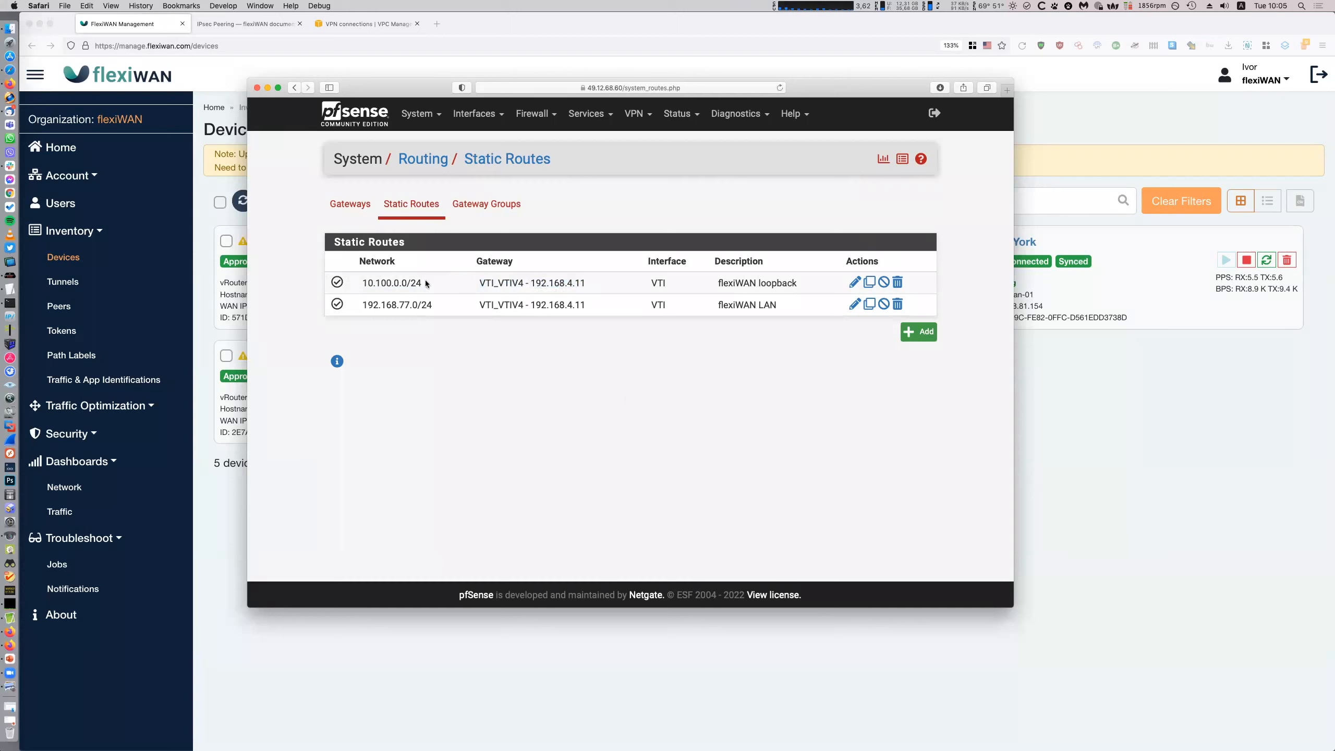
{"action": "left_click_drag", "start_coordinate": [375, 284], "coordinate": [370, 282]}
{"action": "left_click_drag", "start_coordinate": [434, 308], "coordinate": [345, 308]}
{"action": "left_click", "coordinate": [452, 352]}
{"action": "left_click", "coordinate": [220, 372]}
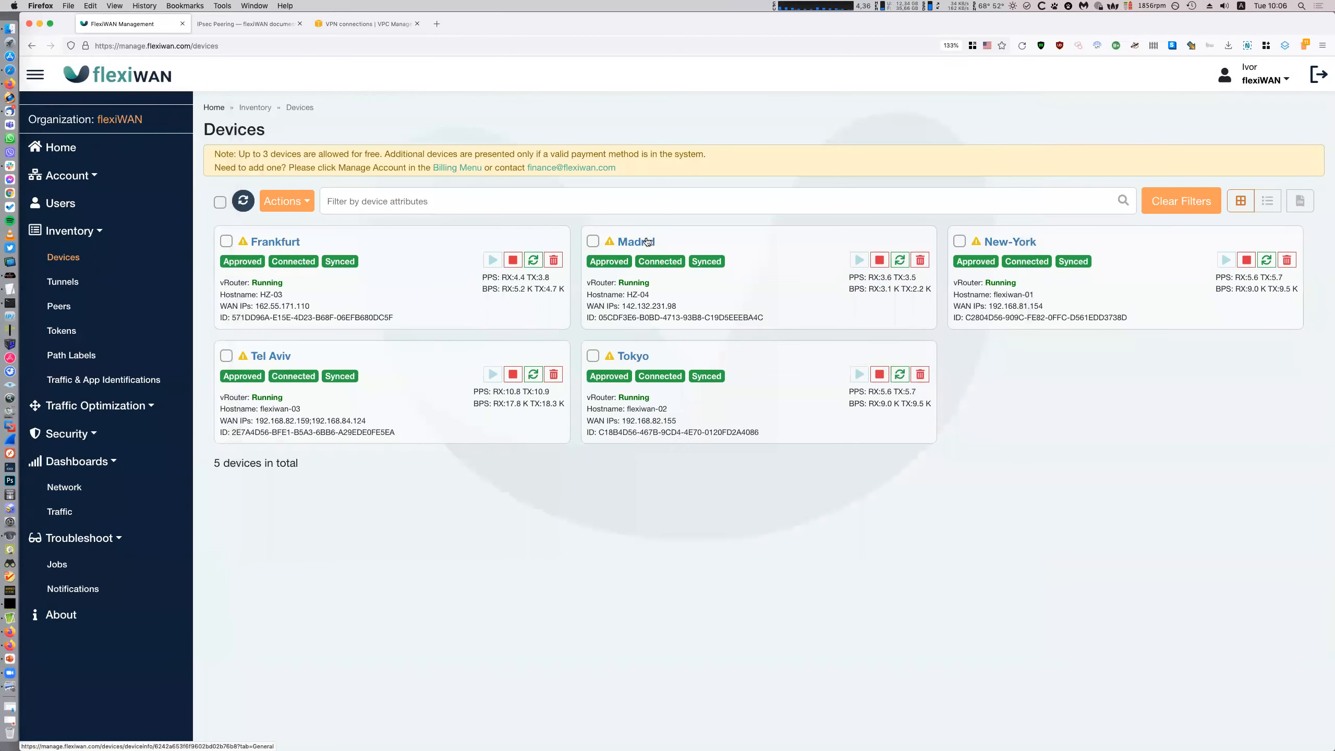
Open Madrid's interfaces (LAN 192.168.77.2, WAN 142.132.231.98) and check pfSense's IPsec firewall rules
{"action": "left_click", "coordinate": [664, 316]}
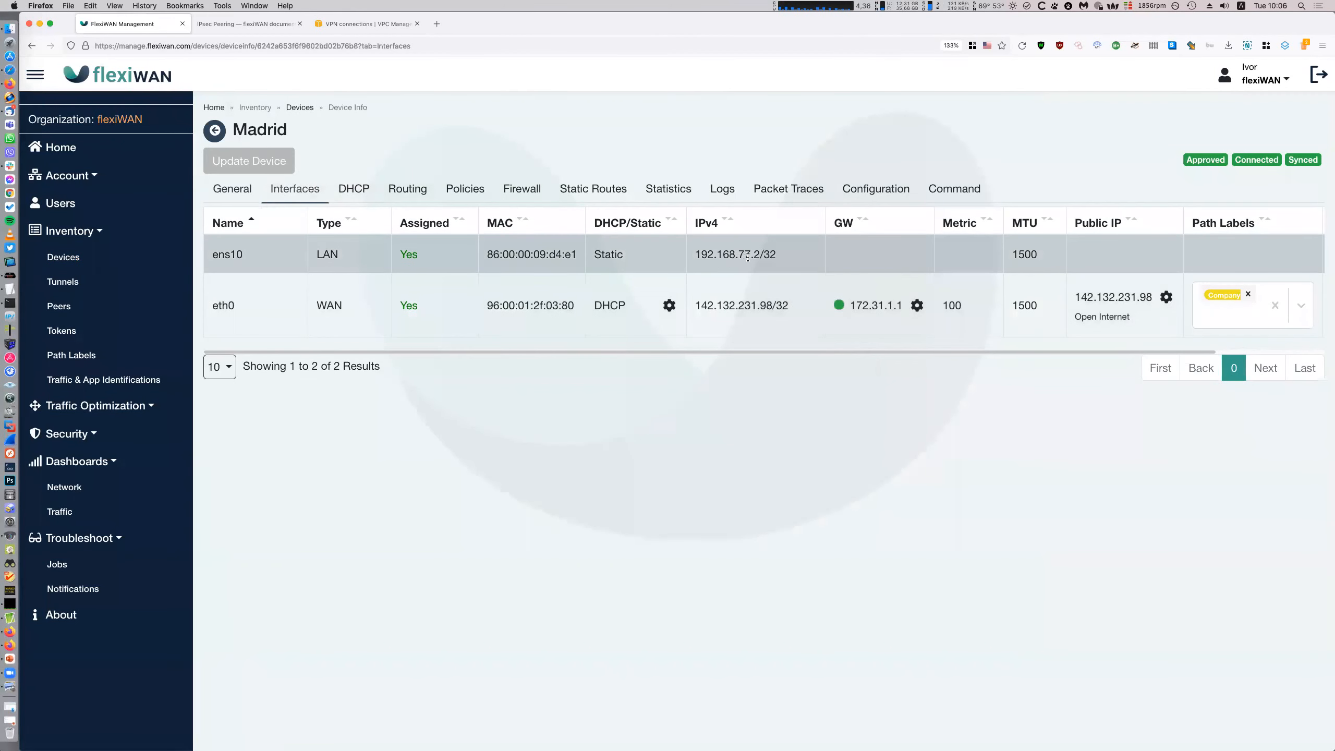
{"action": "left_click", "coordinate": [9, 70]}
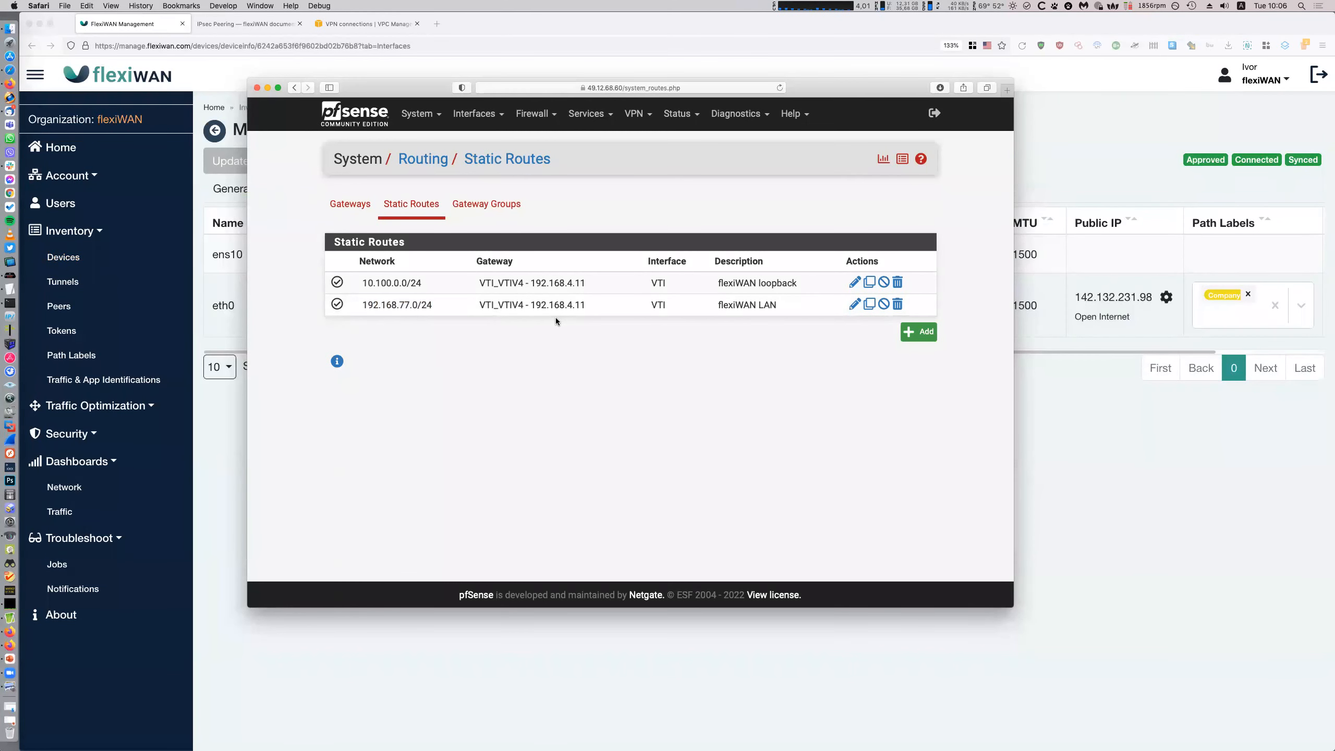
{"action": "left_click", "coordinate": [532, 114]}
{"action": "left_click", "coordinate": [535, 182]}
{"action": "left_click", "coordinate": [451, 205]}
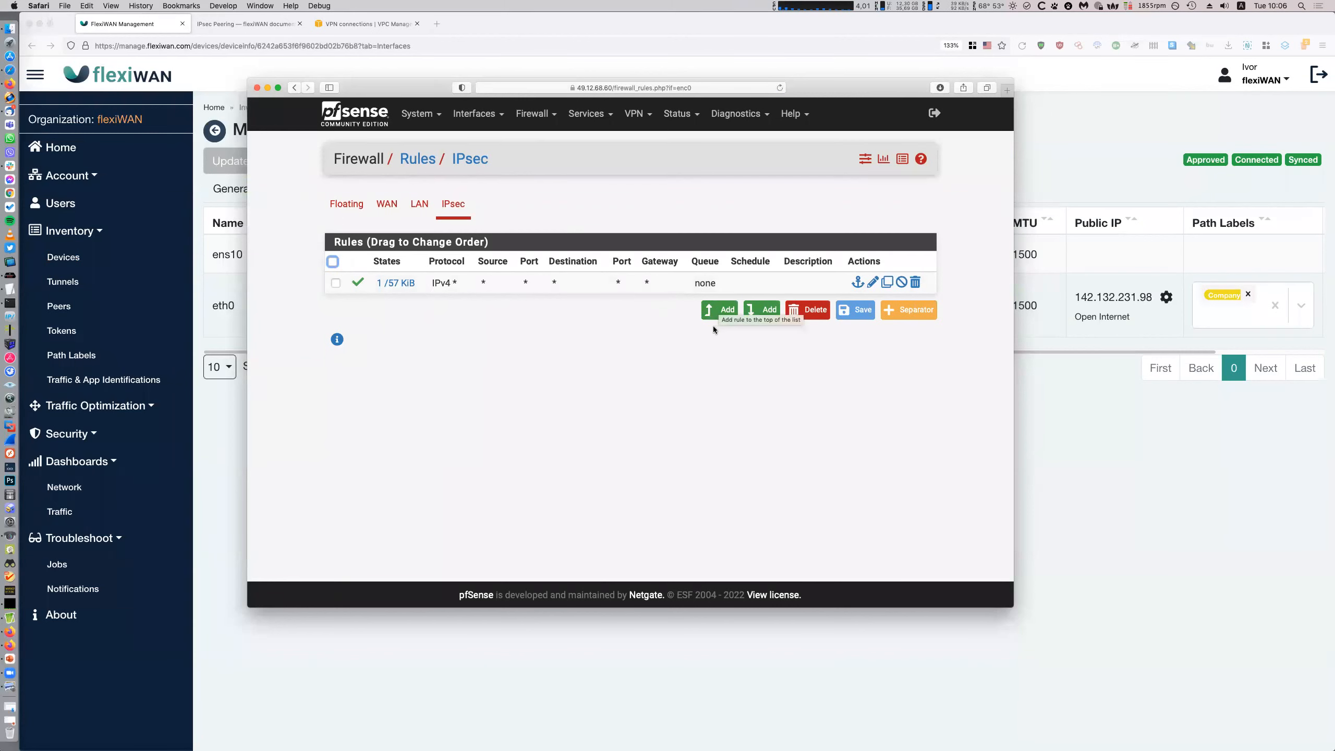
{"action": "left_click", "coordinate": [1137, 483]}
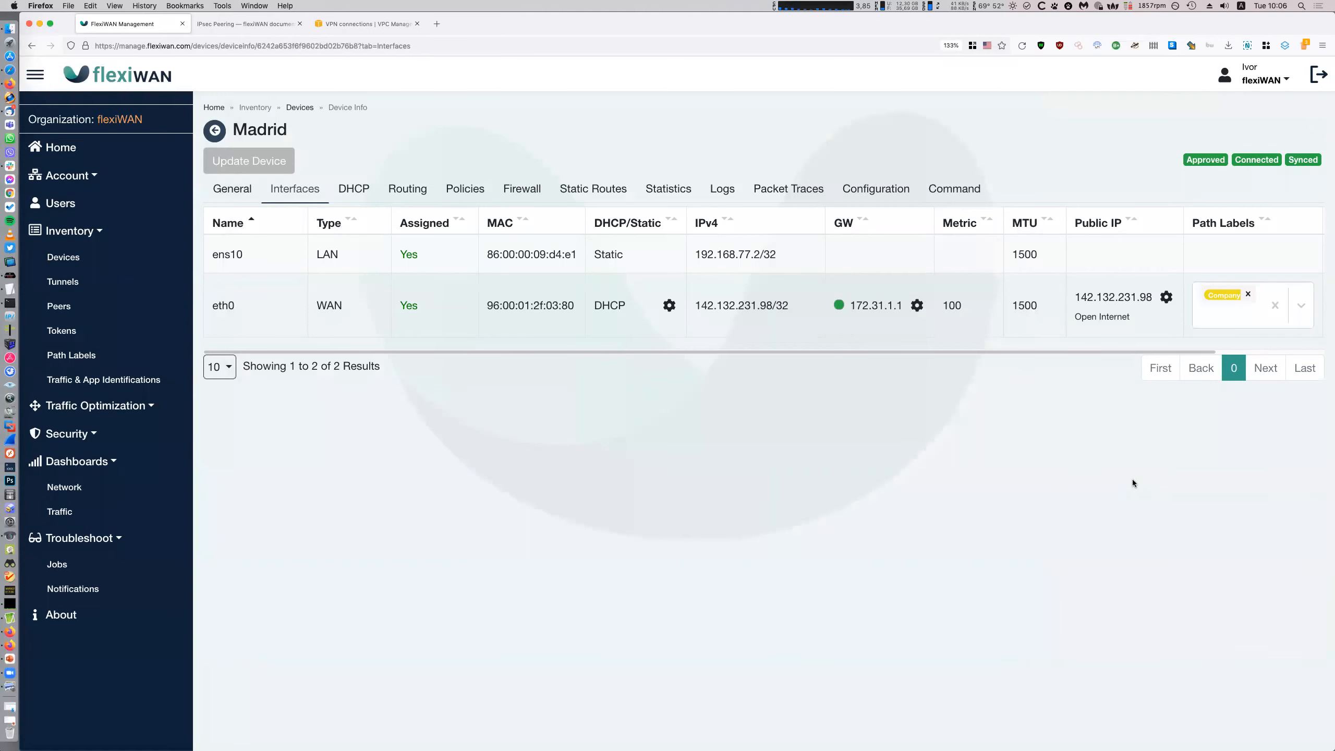
{"action": "left_click", "coordinate": [10, 70]}
Review the pfSense LAN interface settings and the dashboard's WAN and LAN interface rows
{"action": "left_click", "coordinate": [476, 113]}
{"action": "left_click", "coordinate": [491, 195]}
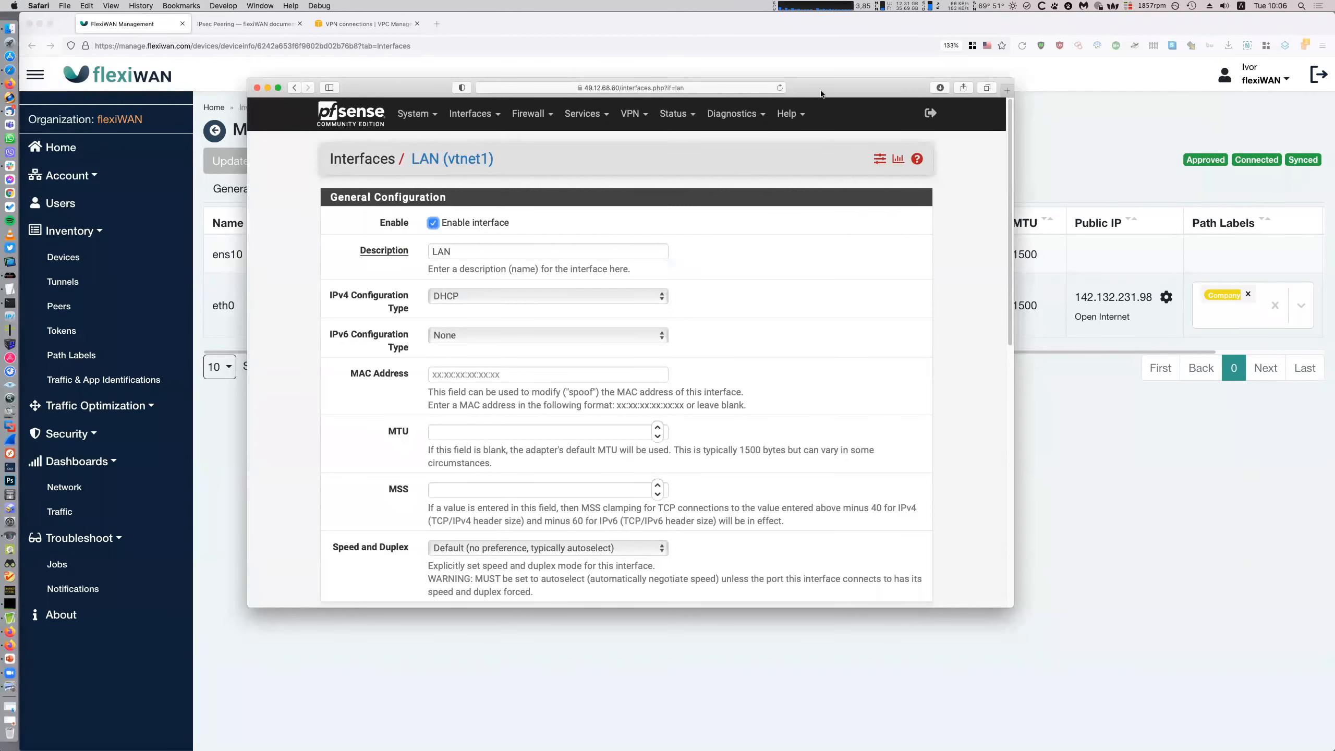
{"action": "left_click_drag", "start_coordinate": [816, 93], "coordinate": [869, 105]}
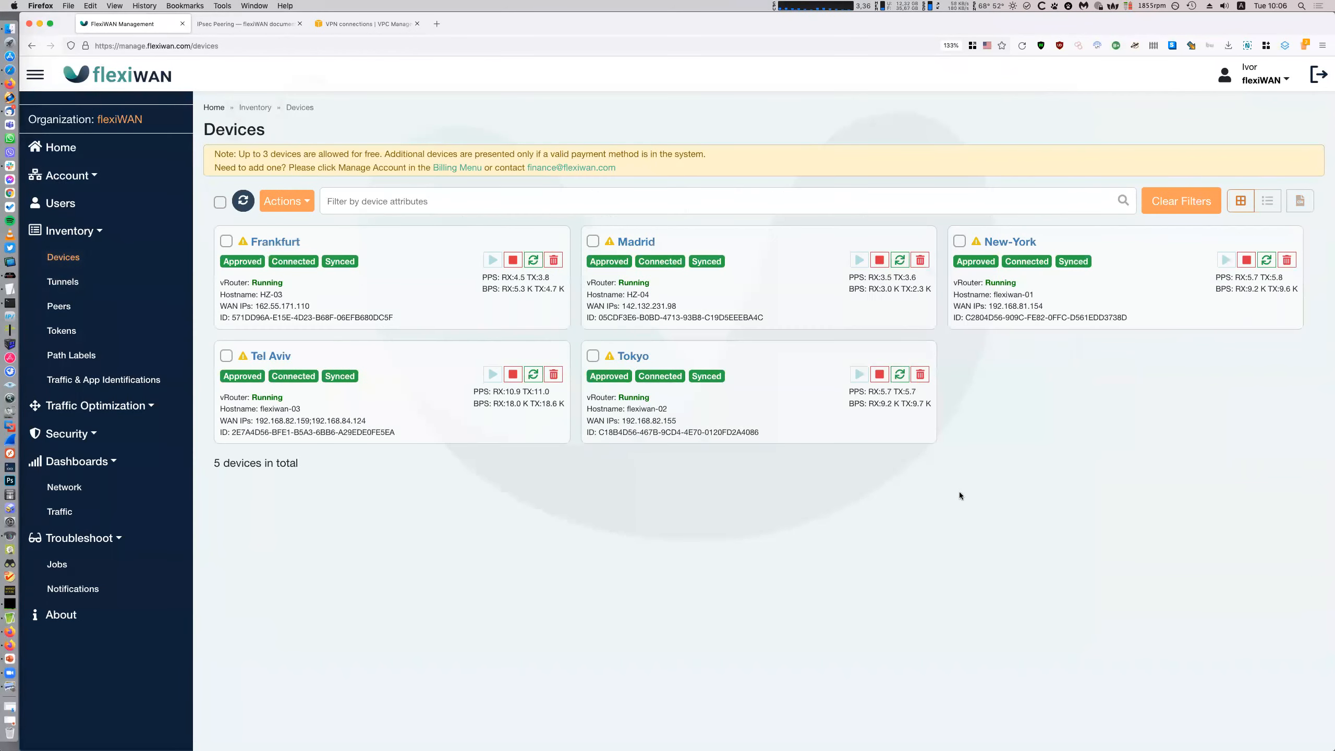
{"action": "left_click_drag", "start_coordinate": [472, 401], "coordinate": [535, 428]}
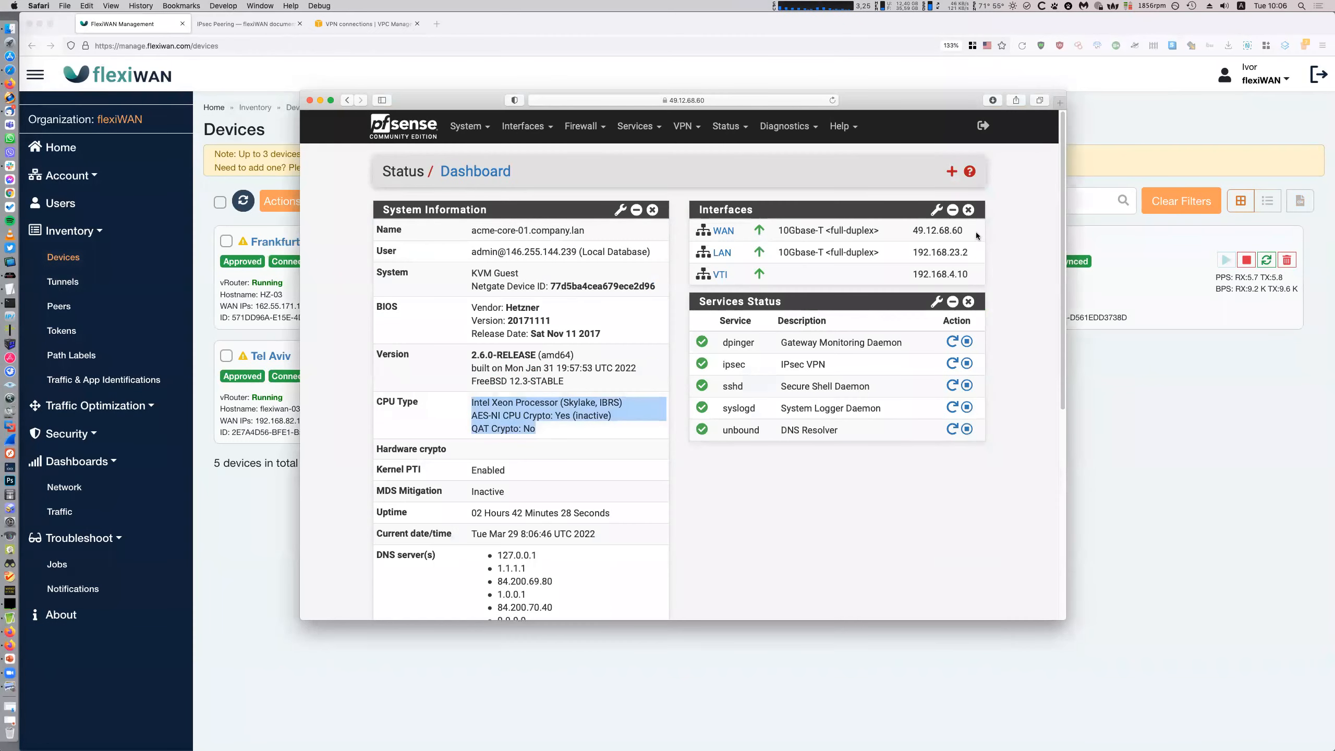
{"action": "left_click", "coordinate": [976, 235]}
{"action": "left_click_drag", "start_coordinate": [973, 254], "coordinate": [921, 251]}
{"action": "left_click", "coordinate": [999, 271]}
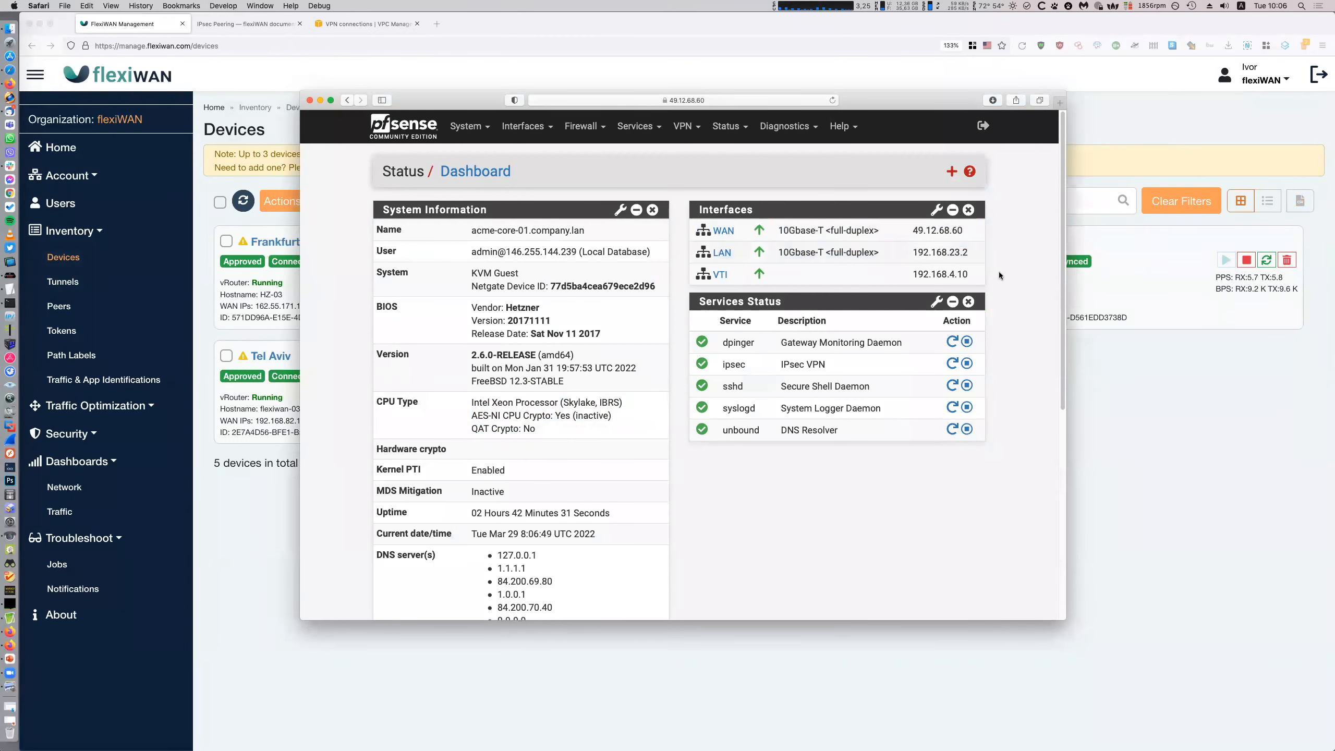
Open the Madrid device's details in flexiWAN and pick up pfSense's LAN address 192.168.23.2
{"action": "left_click", "coordinate": [1087, 423]}
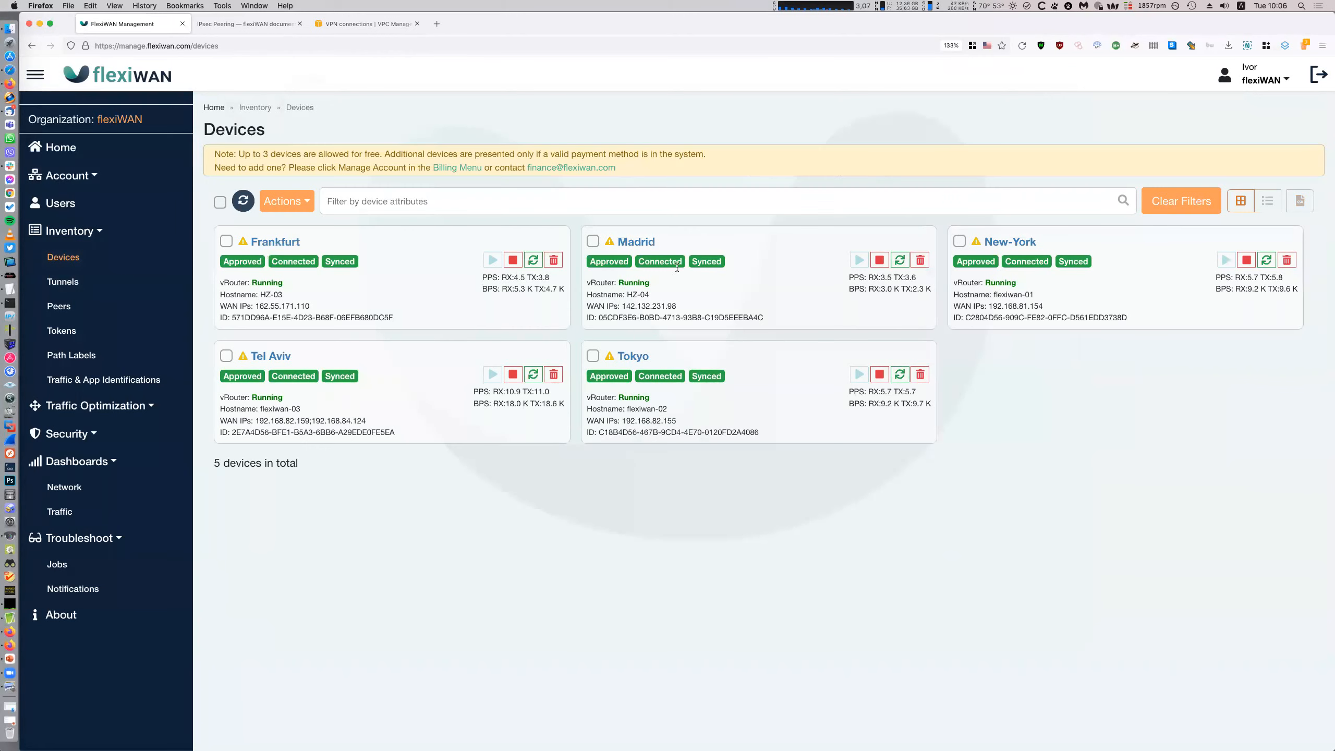
{"action": "left_click", "coordinate": [638, 244]}
{"action": "left_click", "coordinate": [10, 70]}
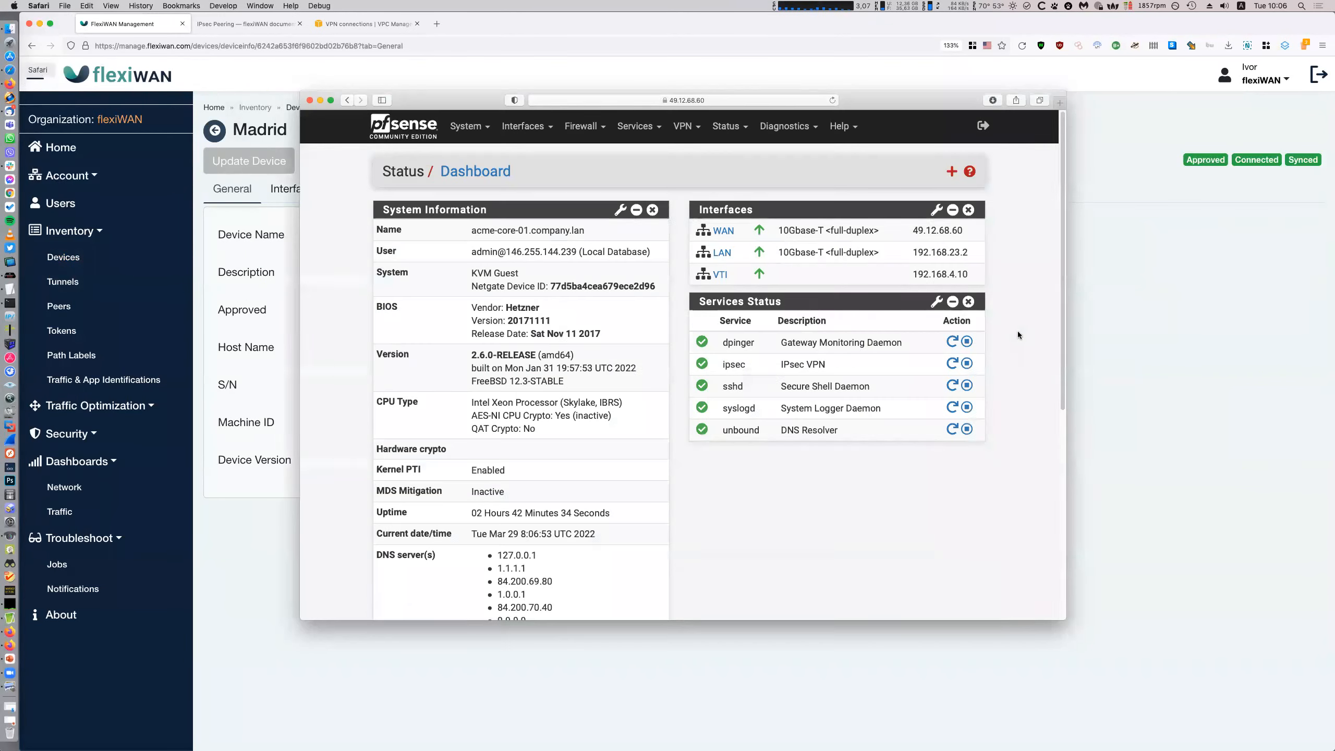
{"action": "left_click_drag", "start_coordinate": [976, 254], "coordinate": [914, 253]}
{"action": "left_click_drag", "start_coordinate": [914, 253], "coordinate": [970, 253]}
{"action": "key", "text": "super+c"}
{"action": "left_click", "coordinate": [1181, 364]}
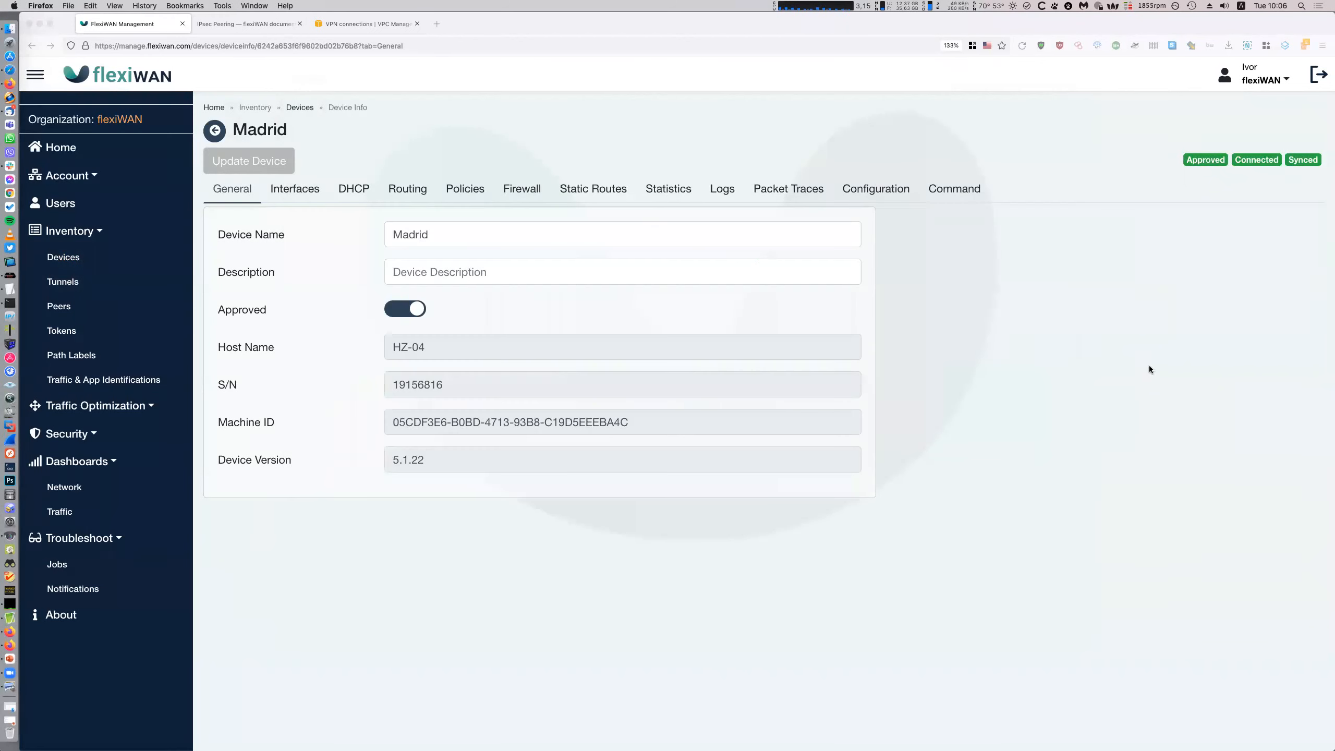
Ping pfSense's LAN address 192.168.23.2 from the Madrid device
{"action": "left_click", "coordinate": [954, 188]}
{"action": "left_click", "coordinate": [676, 322]}
{"action": "left_click_drag", "start_coordinate": [517, 300], "coordinate": [431, 300]}
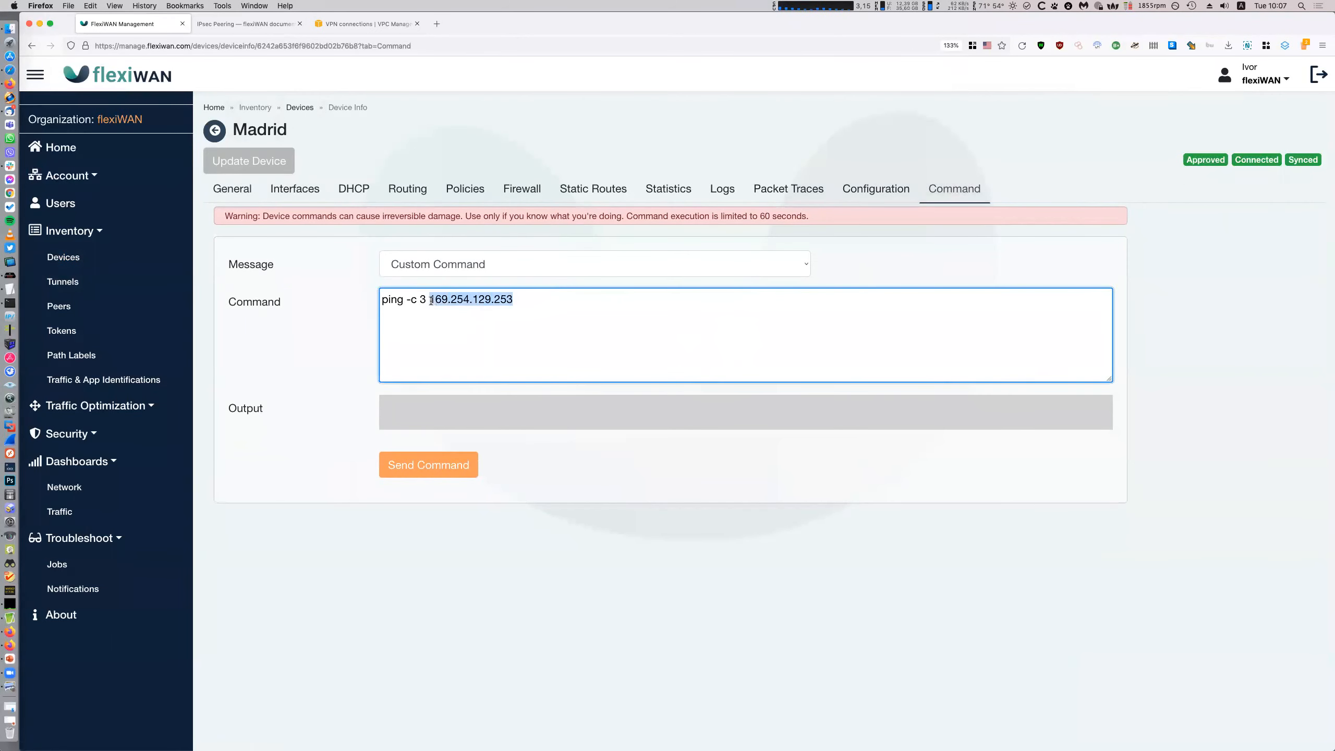
{"action": "key", "text": "super+v"}
{"action": "left_click", "coordinate": [471, 481]}
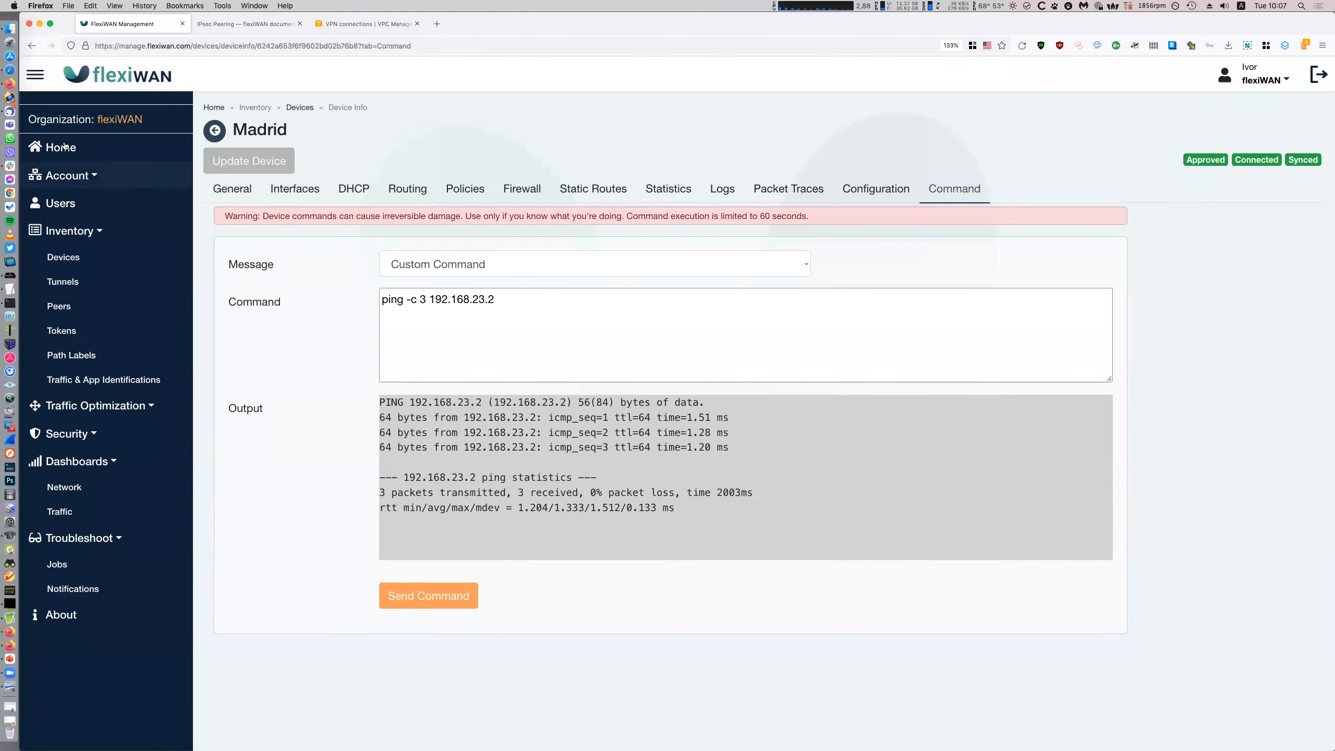
Compare pfSense's static routes with Madrid's route to 192.168.23.0/24 via 10.100.0.10
{"action": "left_click", "coordinate": [9, 69]}
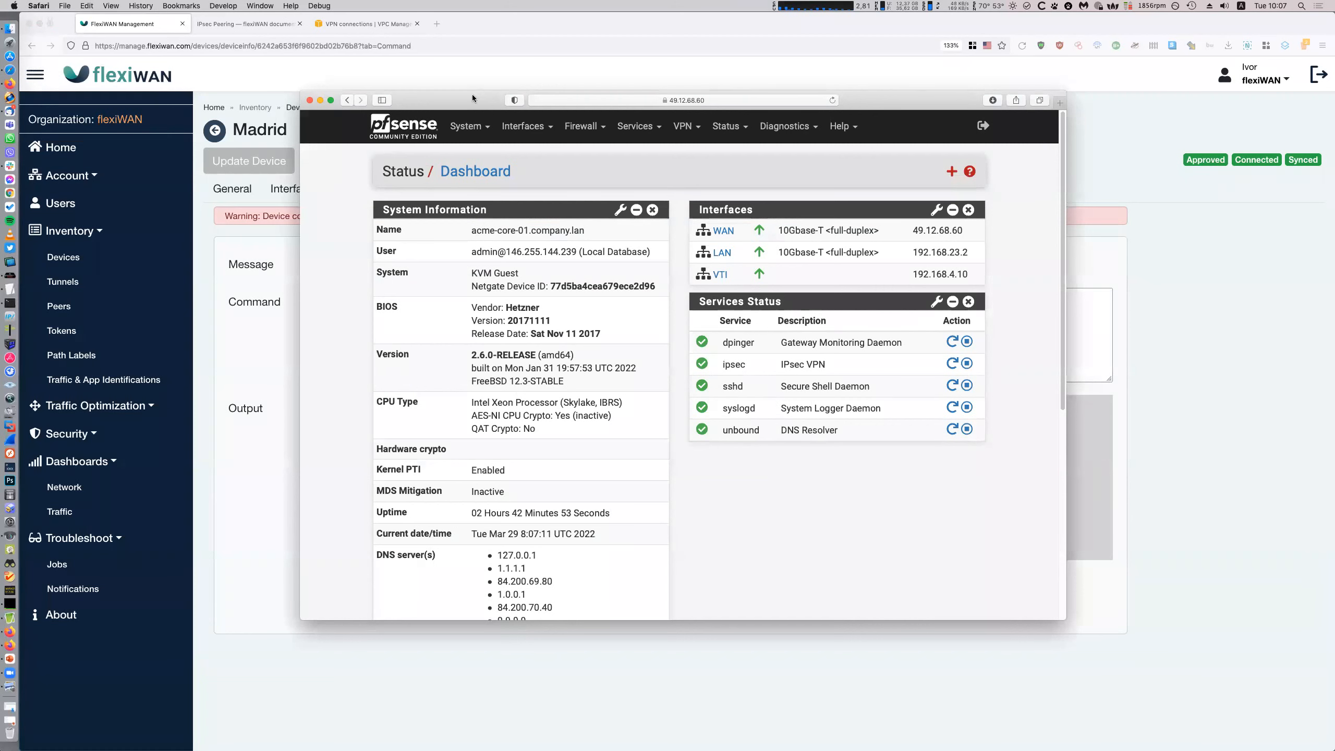
{"action": "left_click", "coordinate": [468, 126]}
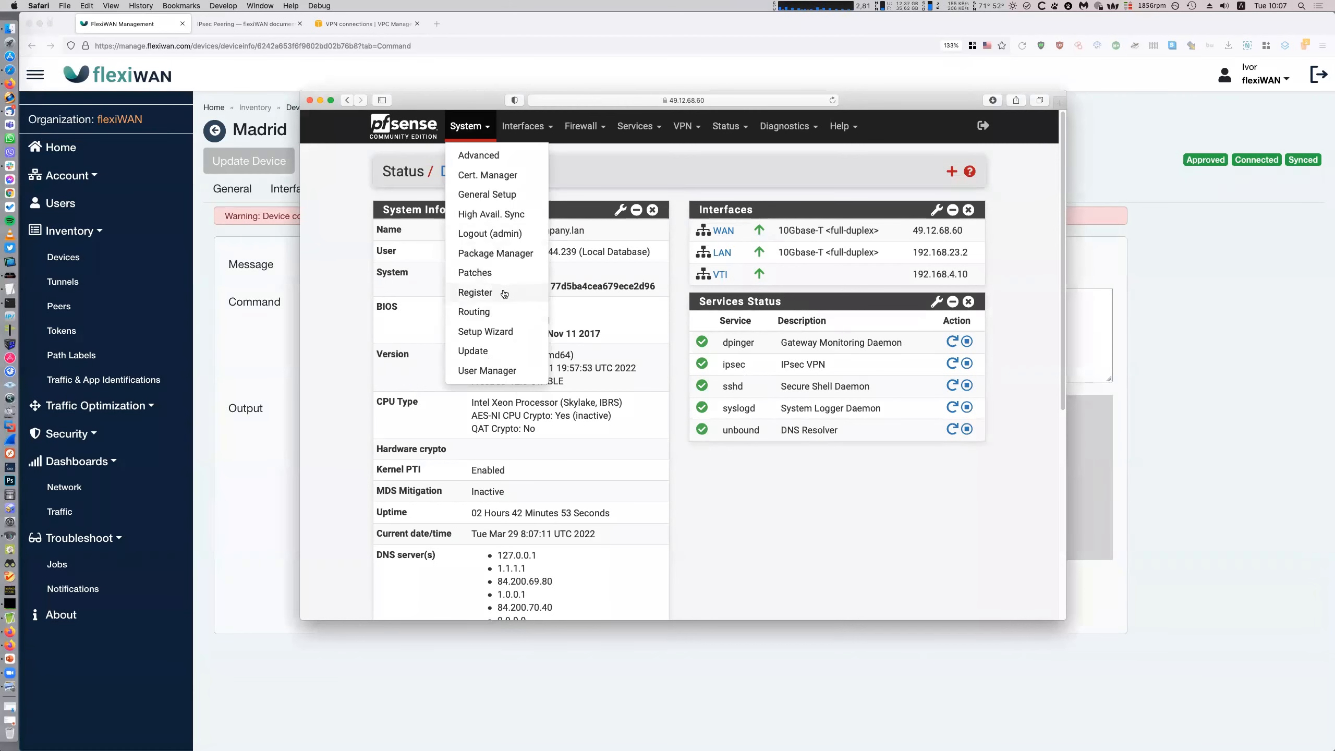
{"action": "left_click", "coordinate": [496, 313]}
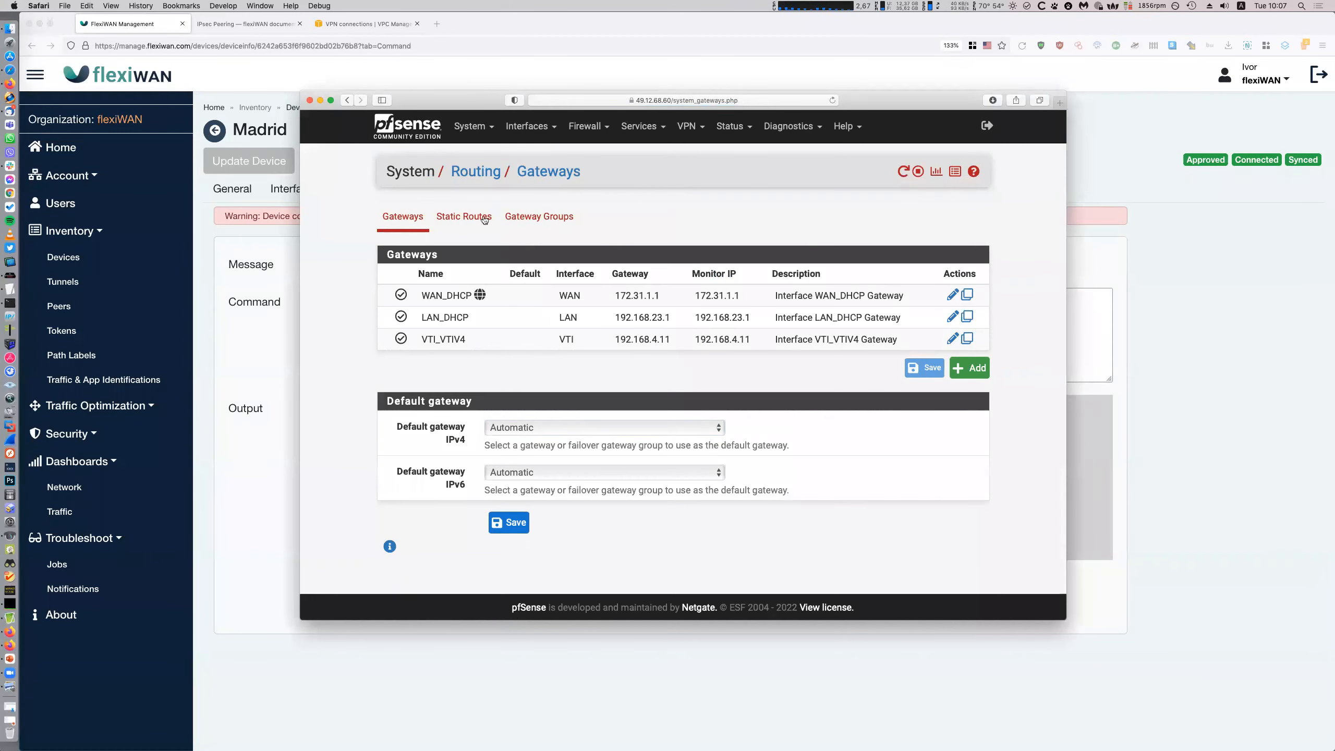
{"action": "left_click", "coordinate": [484, 213]}
{"action": "left_click", "coordinate": [1135, 460]}
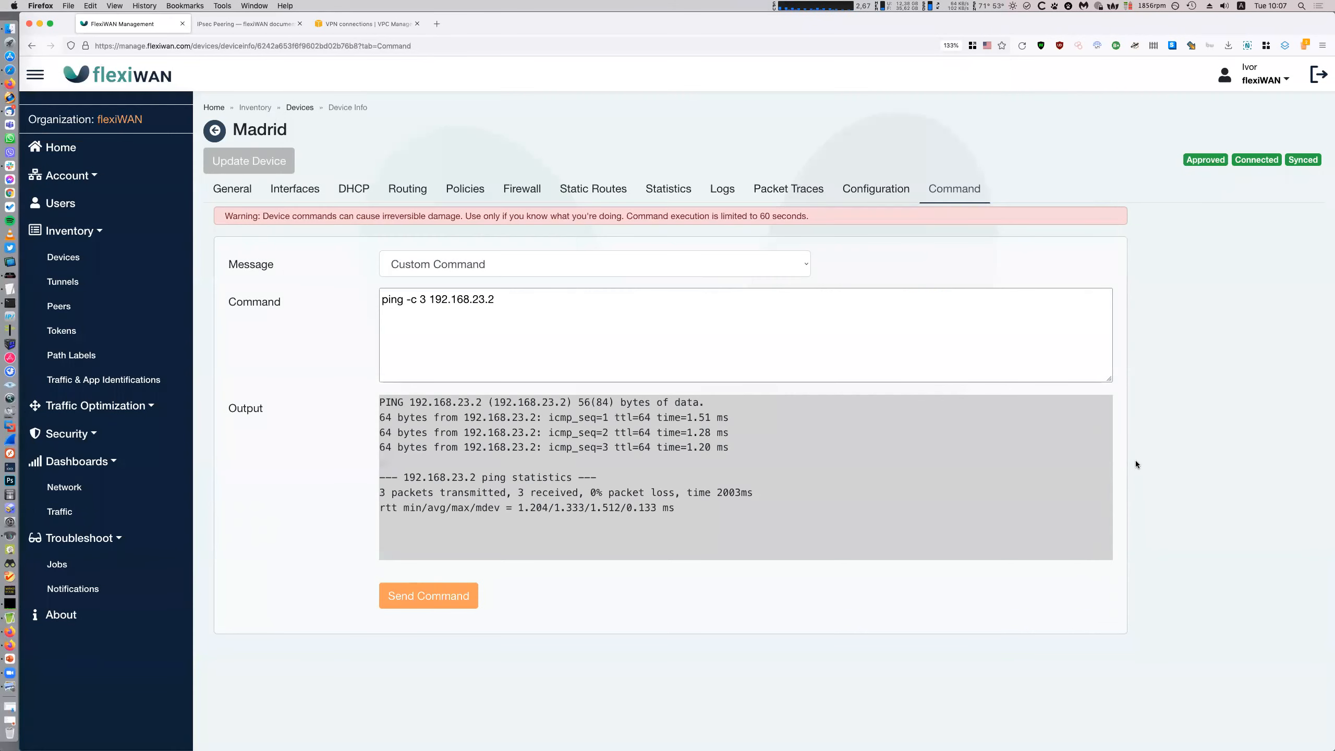
{"action": "left_click", "coordinate": [593, 189]}
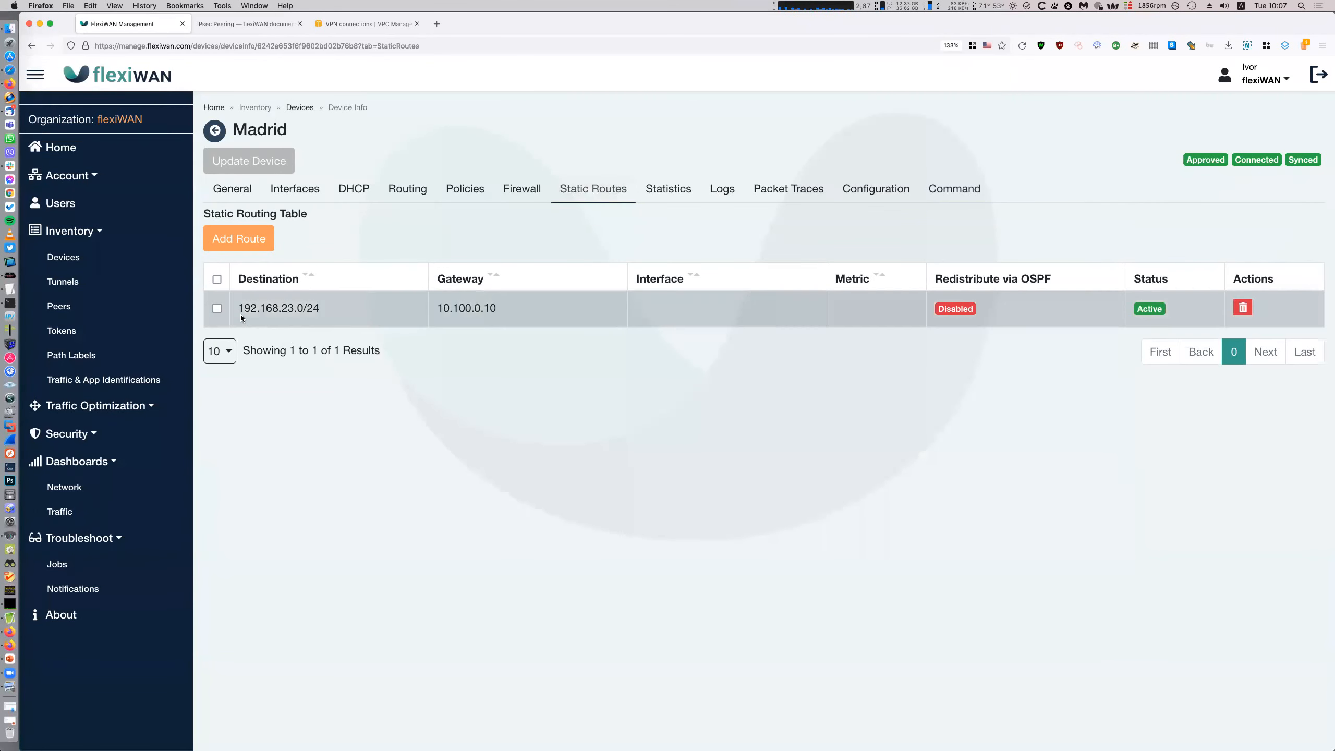
Confirm the Madrid tunnel shows Connected and recheck Madrid's 192.168.23.0/24 static route
{"action": "left_click_drag", "start_coordinate": [238, 313], "coordinate": [321, 312]}
{"action": "left_click", "coordinate": [519, 312]}
{"action": "left_click", "coordinate": [92, 280]}
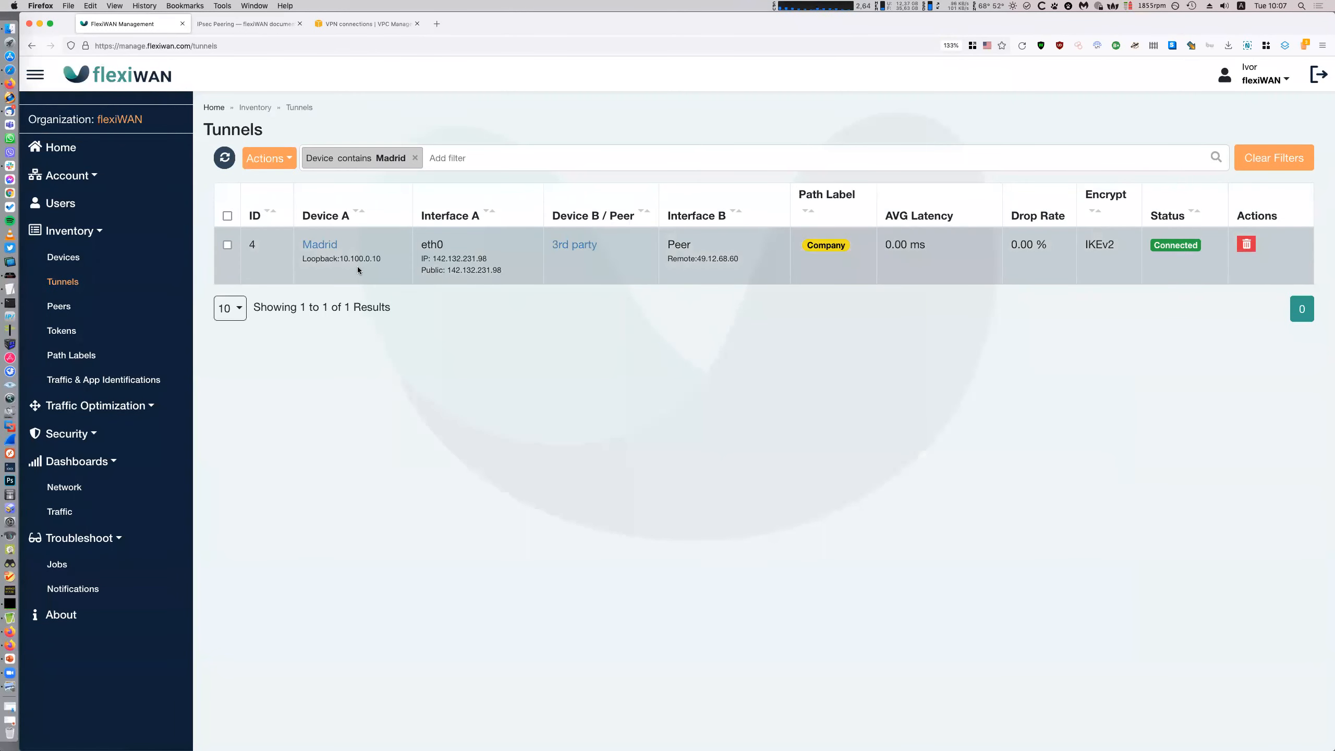
{"action": "left_click", "coordinate": [132, 257]}
{"action": "left_click", "coordinate": [638, 242]}
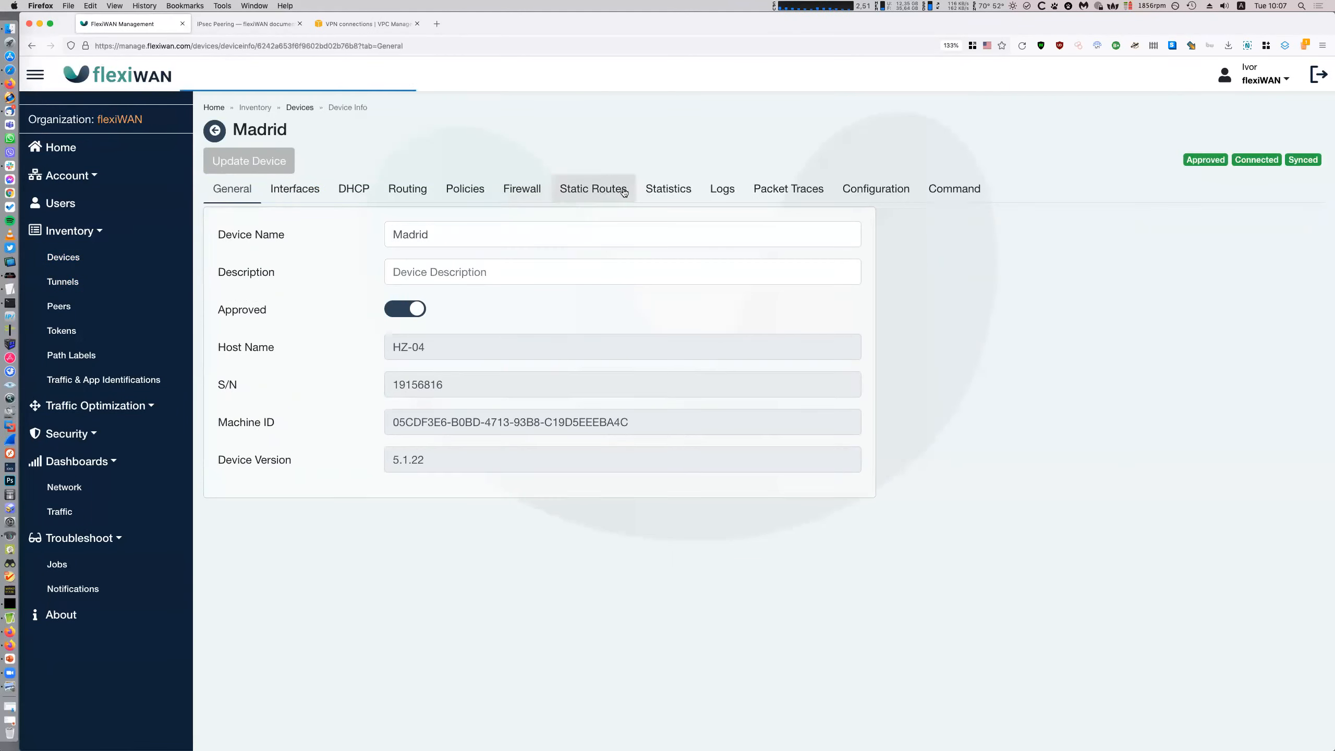
{"action": "left_click", "coordinate": [594, 188]}
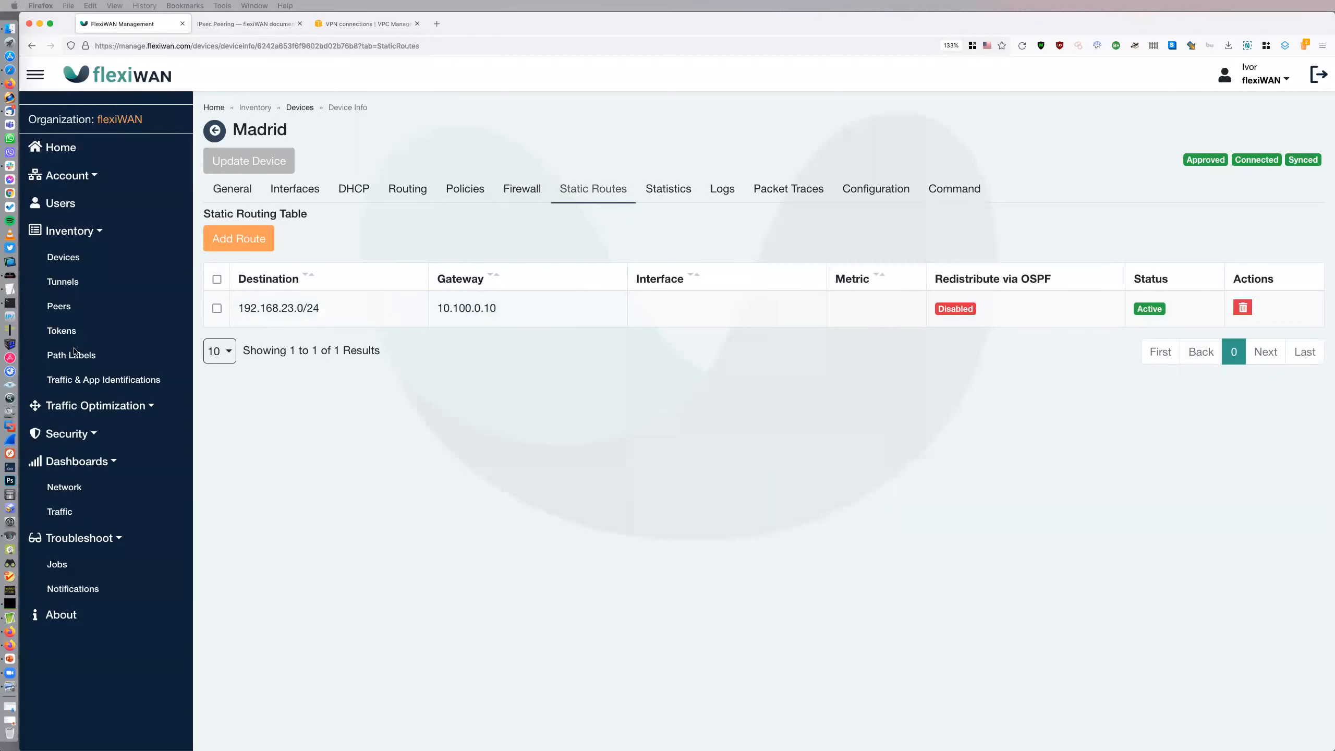
{"action": "left_click", "coordinate": [64, 257]}
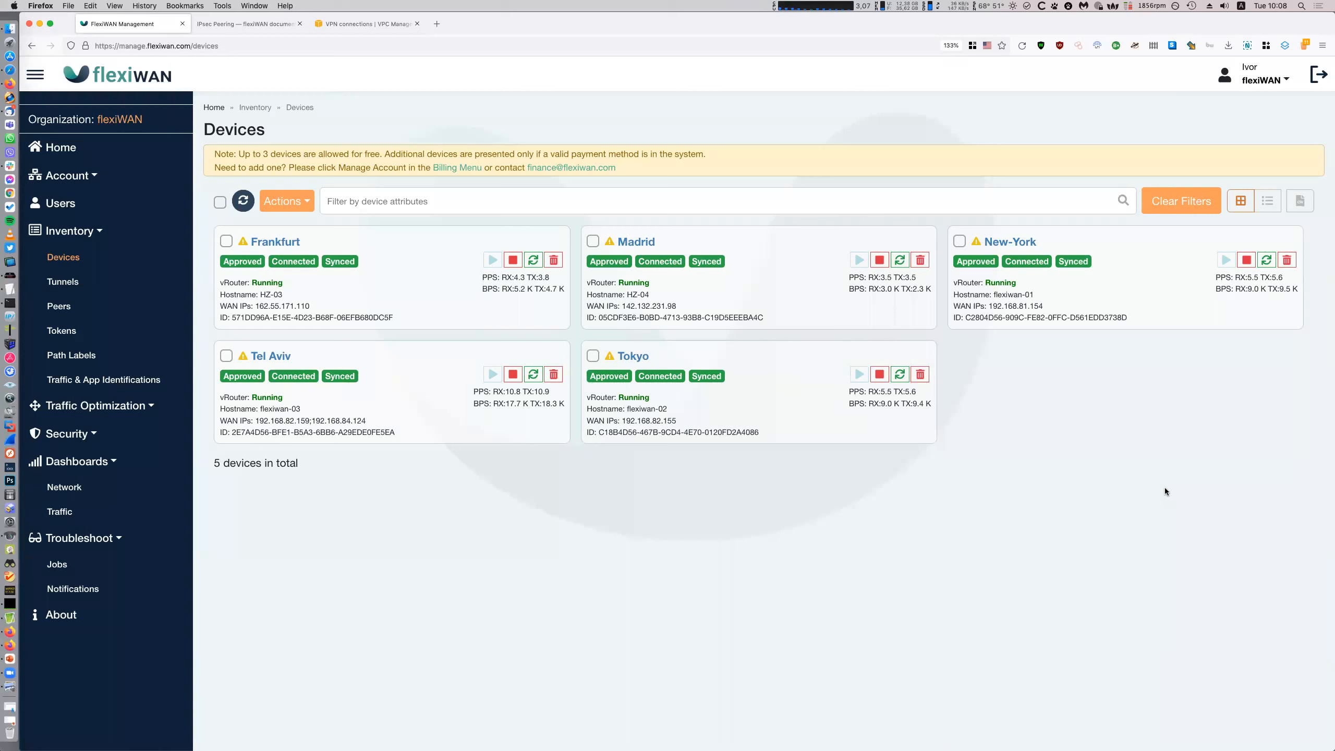
Advance the flexiWAN Academy slideshow to the closing THANK YOU slide
{"action": "left_click", "coordinate": [4, 658]}
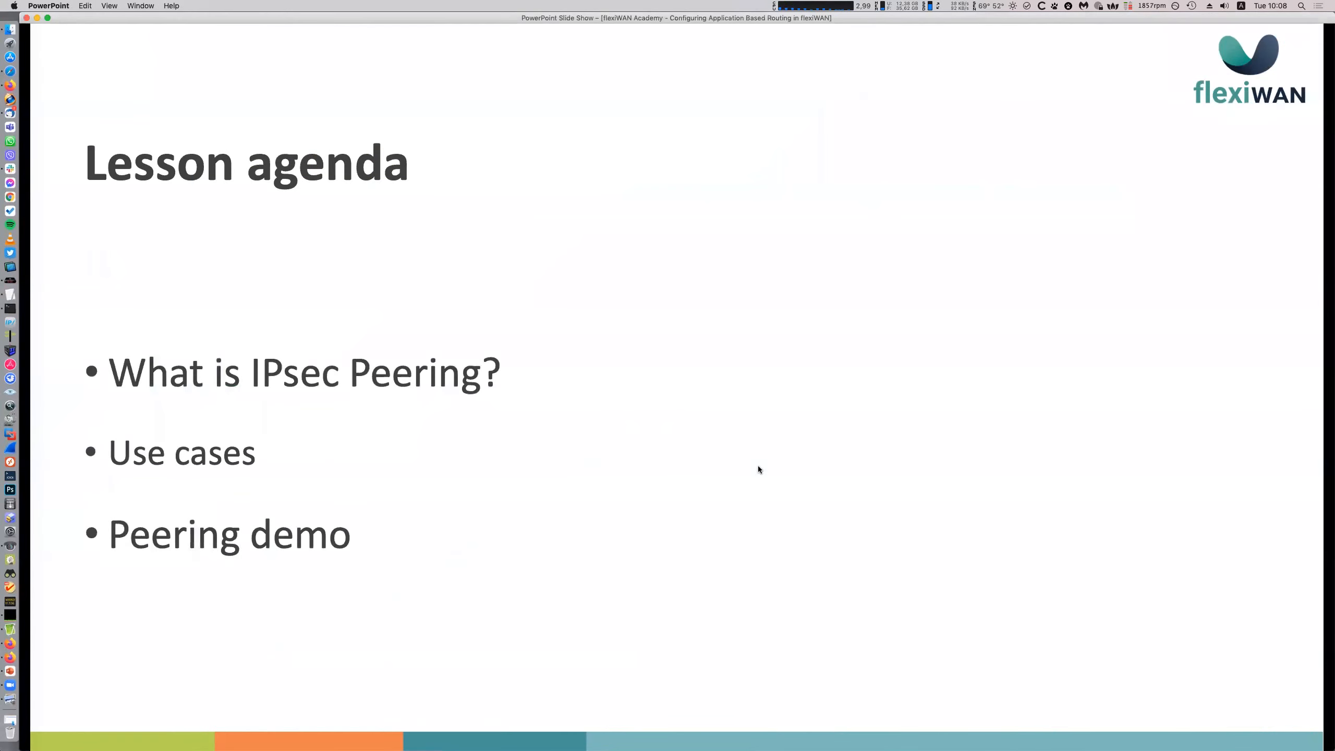
{"action": "left_click", "coordinate": [757, 465]}
{"action": "left_click", "coordinate": [758, 466]}
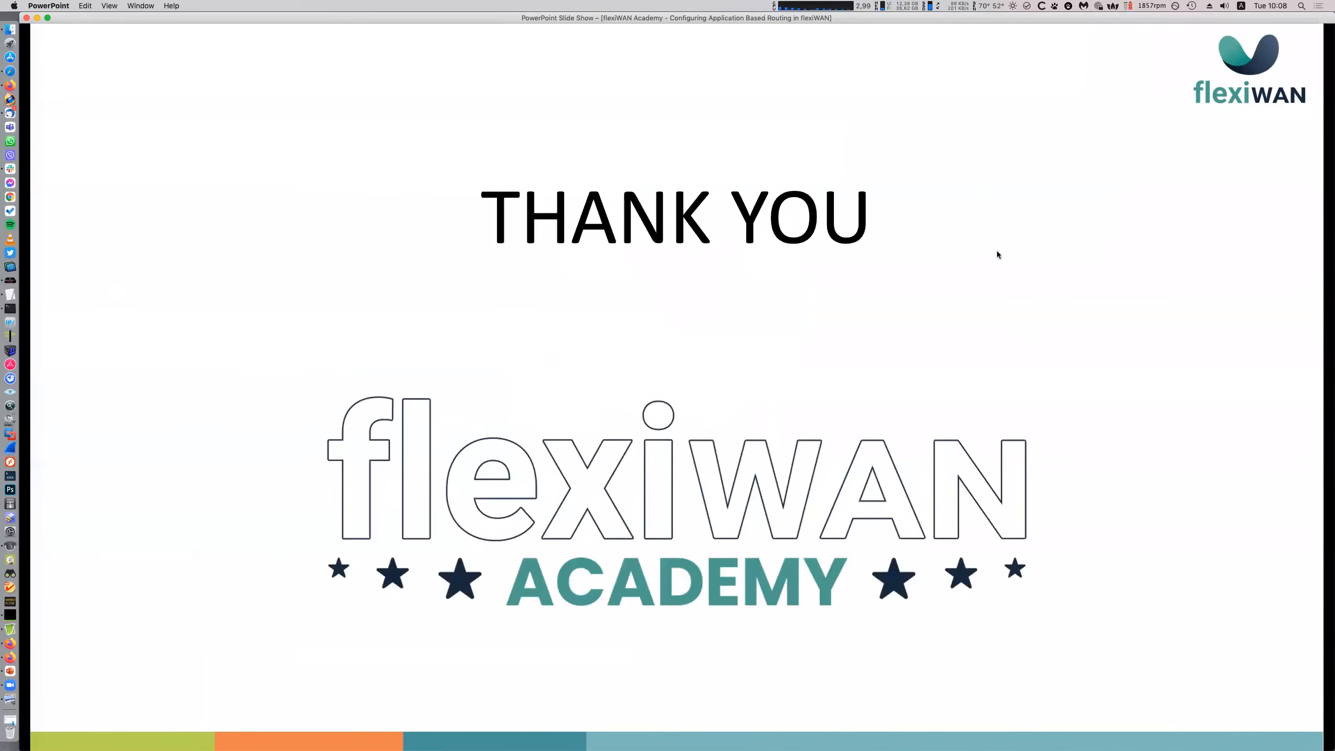